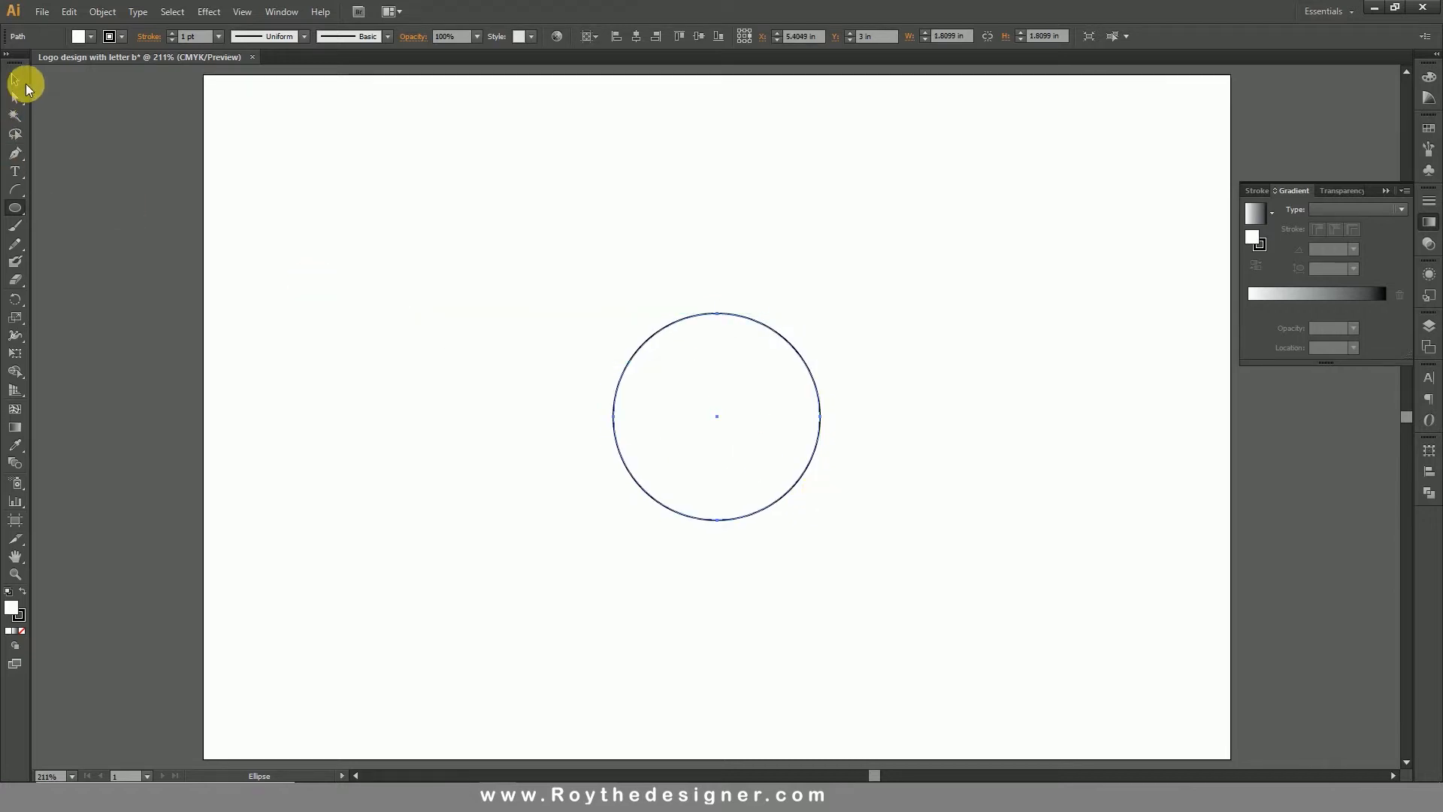
Remove the fill from both concentric circles and scale them down together about their centre to about 1.61 in wide.
{"action": "left_click", "coordinate": [15, 78]}
{"action": "left_click_drag", "start_coordinate": [499, 283], "coordinate": [766, 481]}
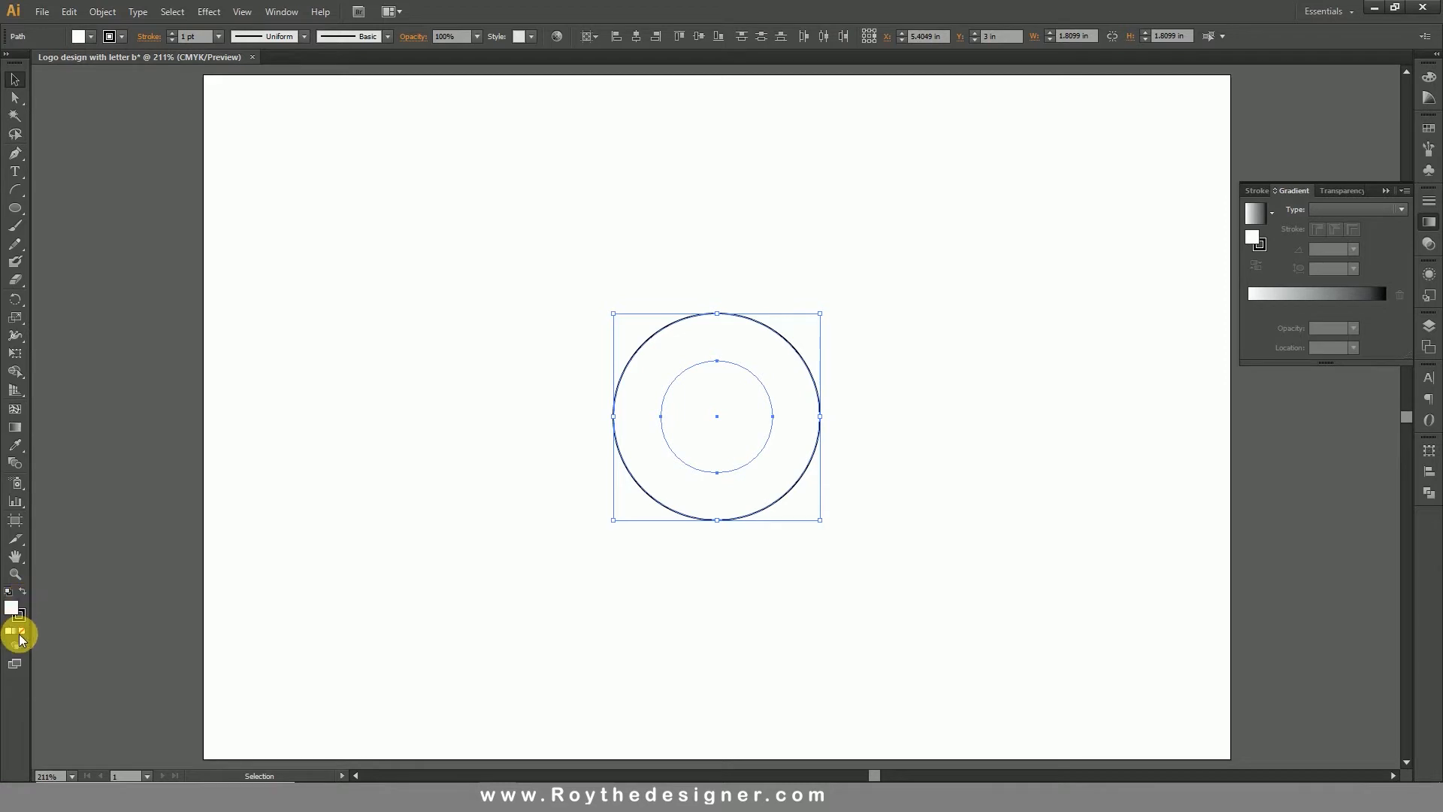
{"action": "left_click", "coordinate": [22, 632]}
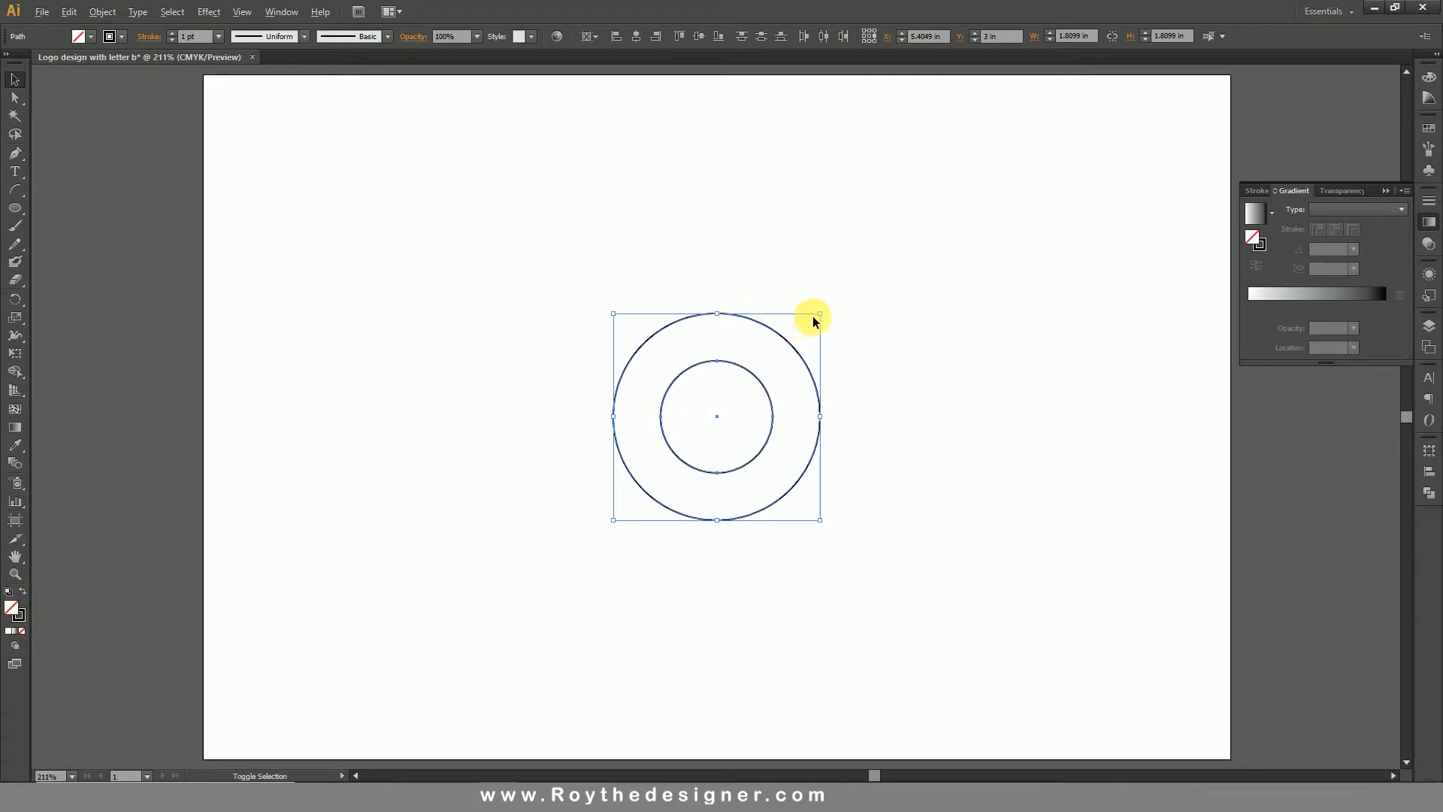
{"action": "left_click_drag", "start_coordinate": [824, 319], "coordinate": [811, 329]}
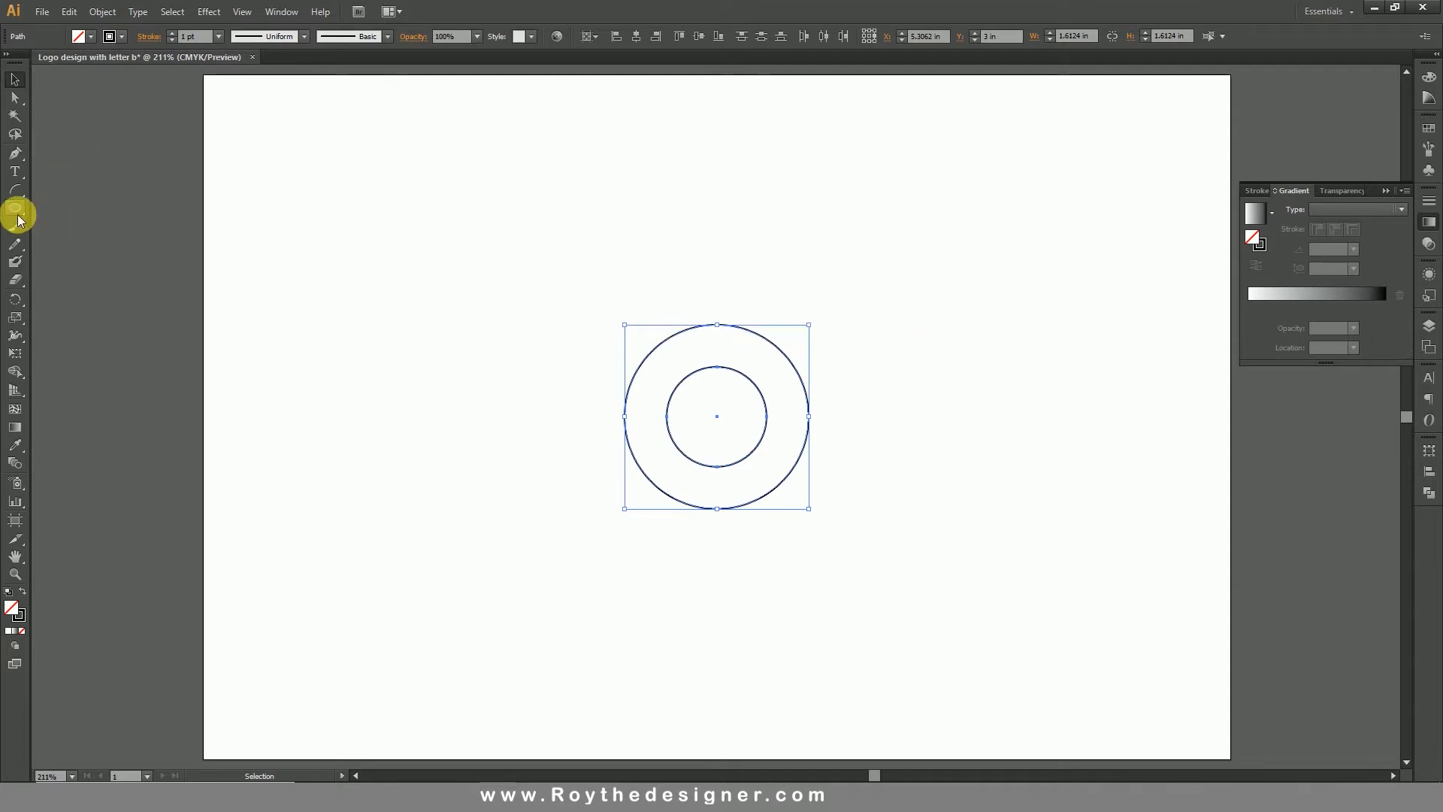
Draw a vertical rounded rectangle about 0.37 by 3.24 in, spanning from the outer circle's left edge to the inner circle's left edge.
{"action": "left_click_drag", "start_coordinate": [15, 208], "coordinate": [95, 224]}
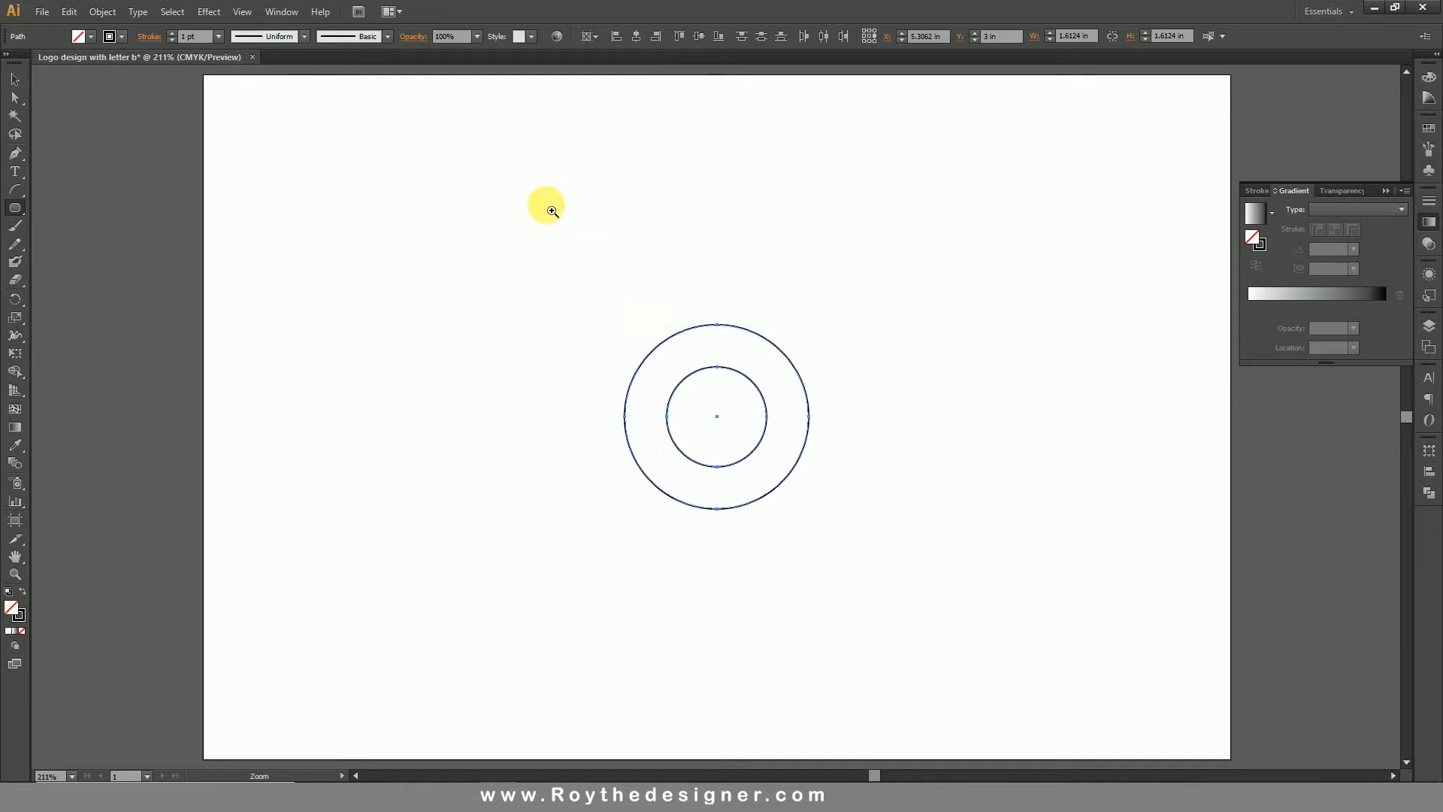
{"action": "key", "text": "ctrl+space"}
{"action": "left_click_drag", "start_coordinate": [500, 172], "coordinate": [965, 658]}
{"action": "left_click_drag", "start_coordinate": [757, 354], "coordinate": [844, 454]}
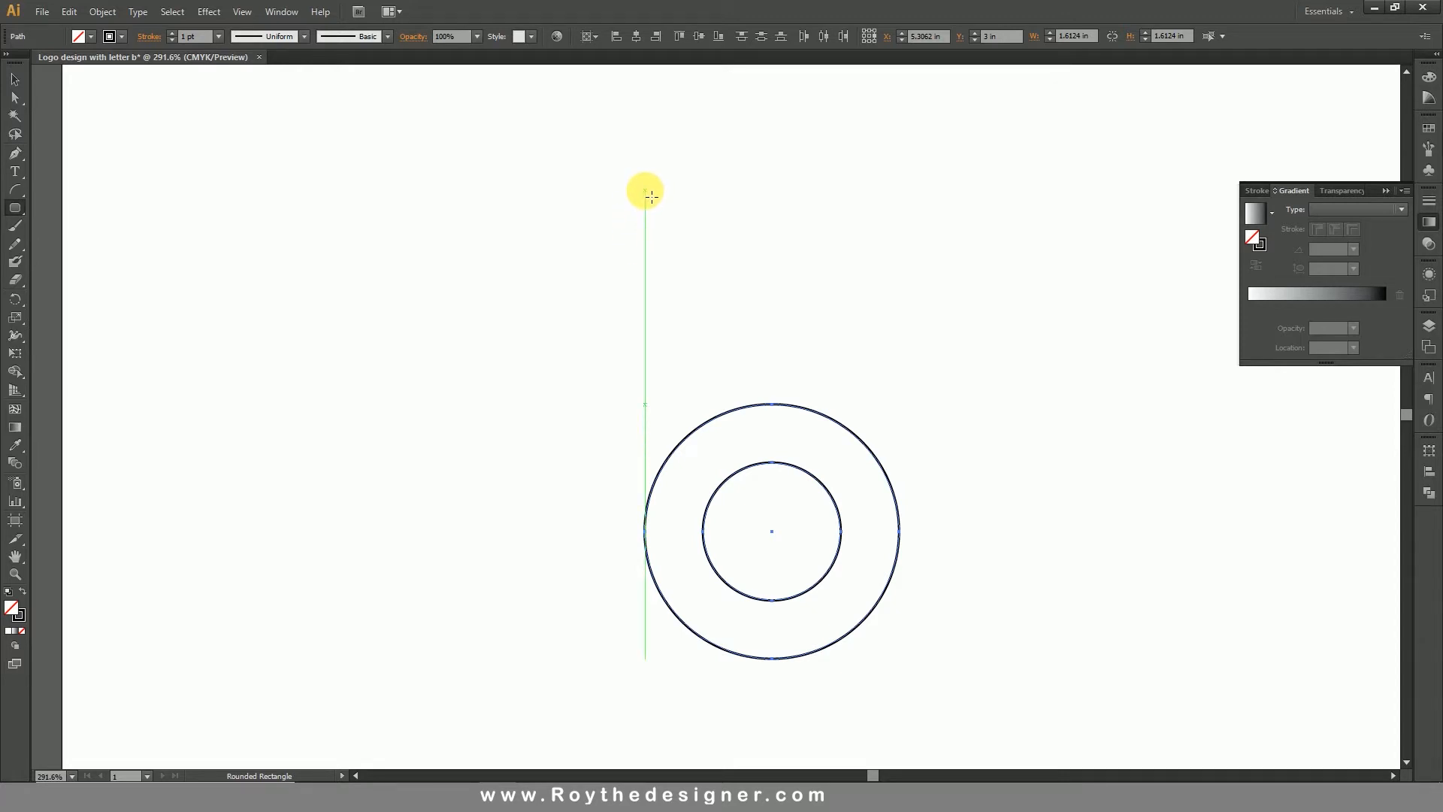
{"action": "left_click_drag", "start_coordinate": [651, 197], "coordinate": [710, 709]}
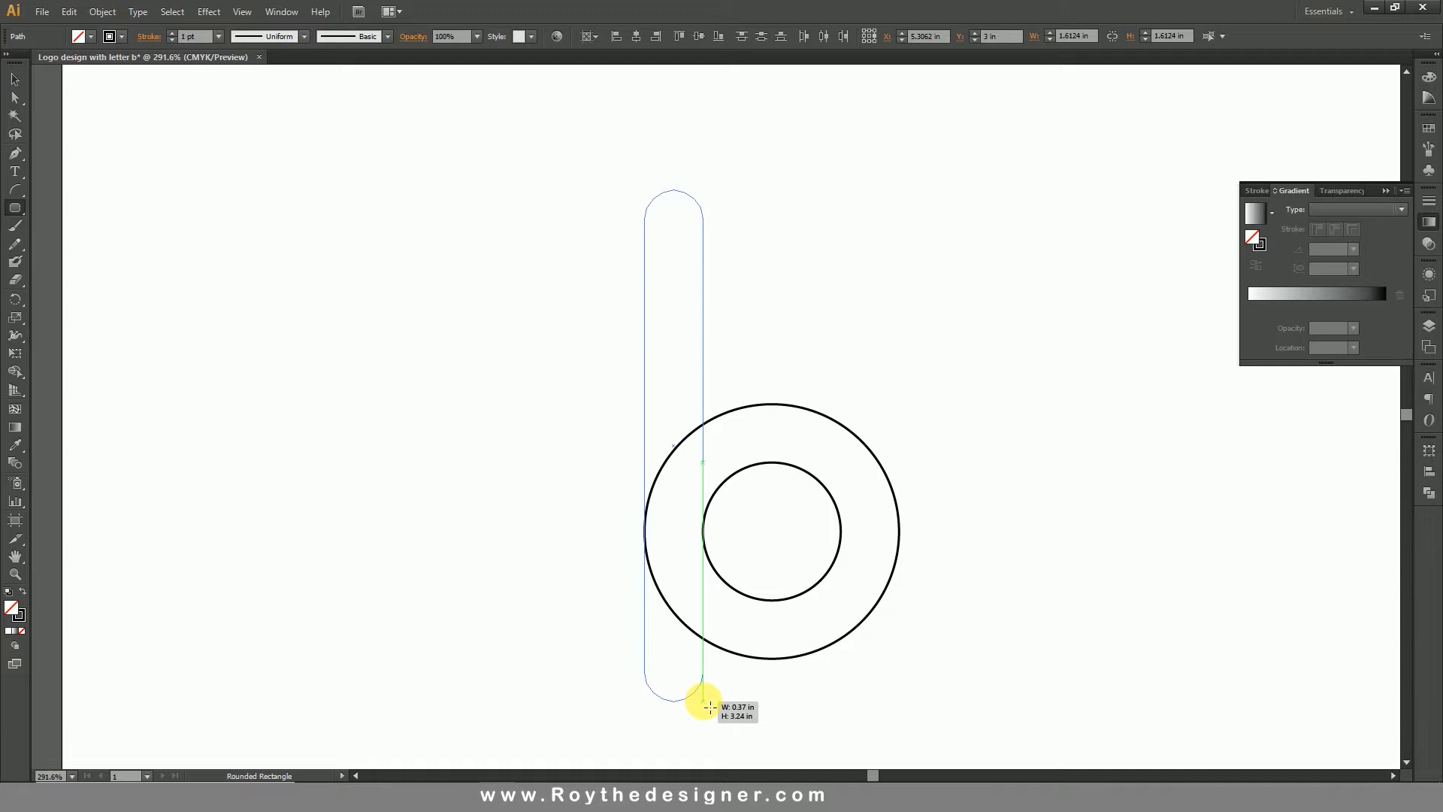
{"action": "left_click_drag", "start_coordinate": [710, 707], "coordinate": [711, 707]}
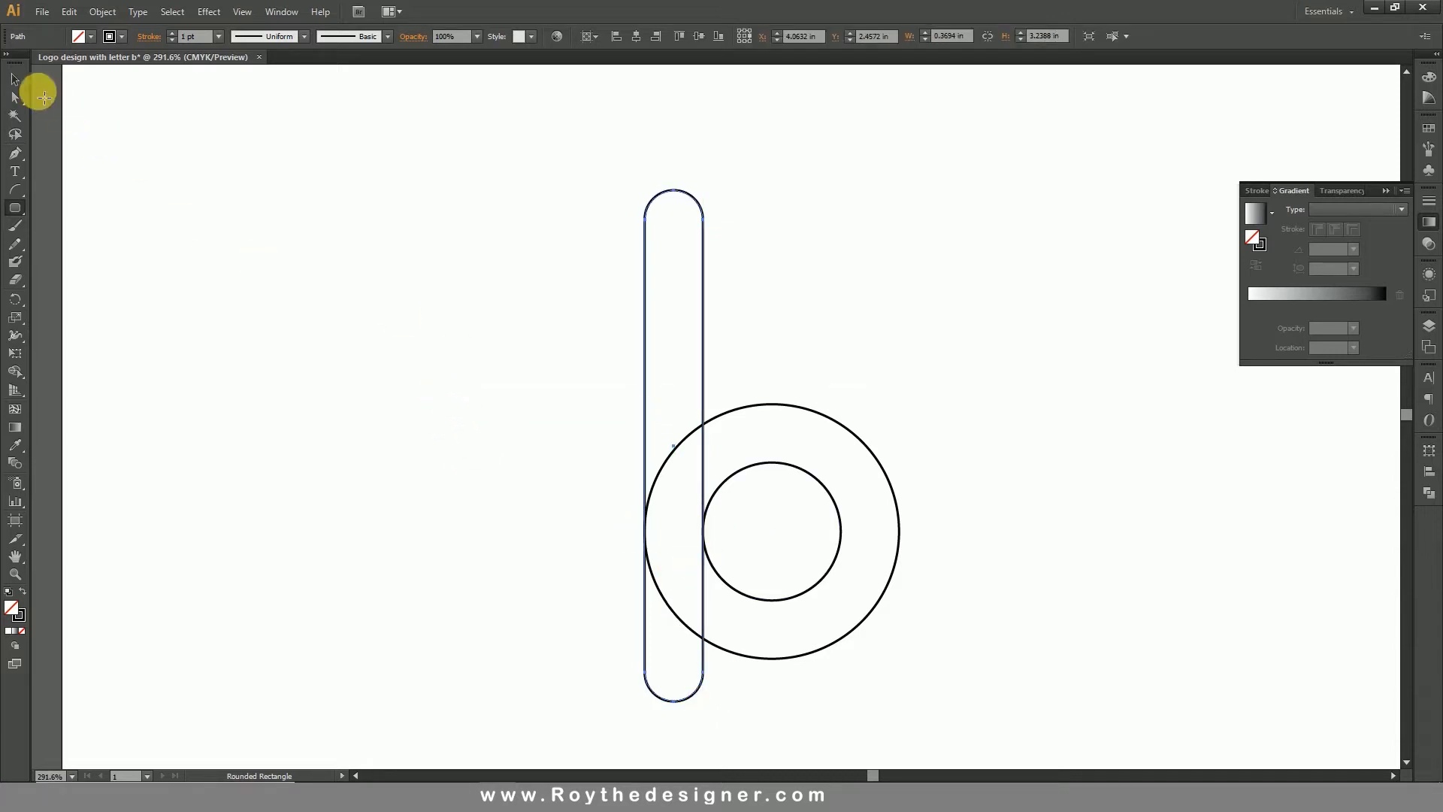
Inspect in Outline mode how the bar's edges meet the left sides of both circles, and return to Preview.
{"action": "left_click", "coordinate": [16, 77]}
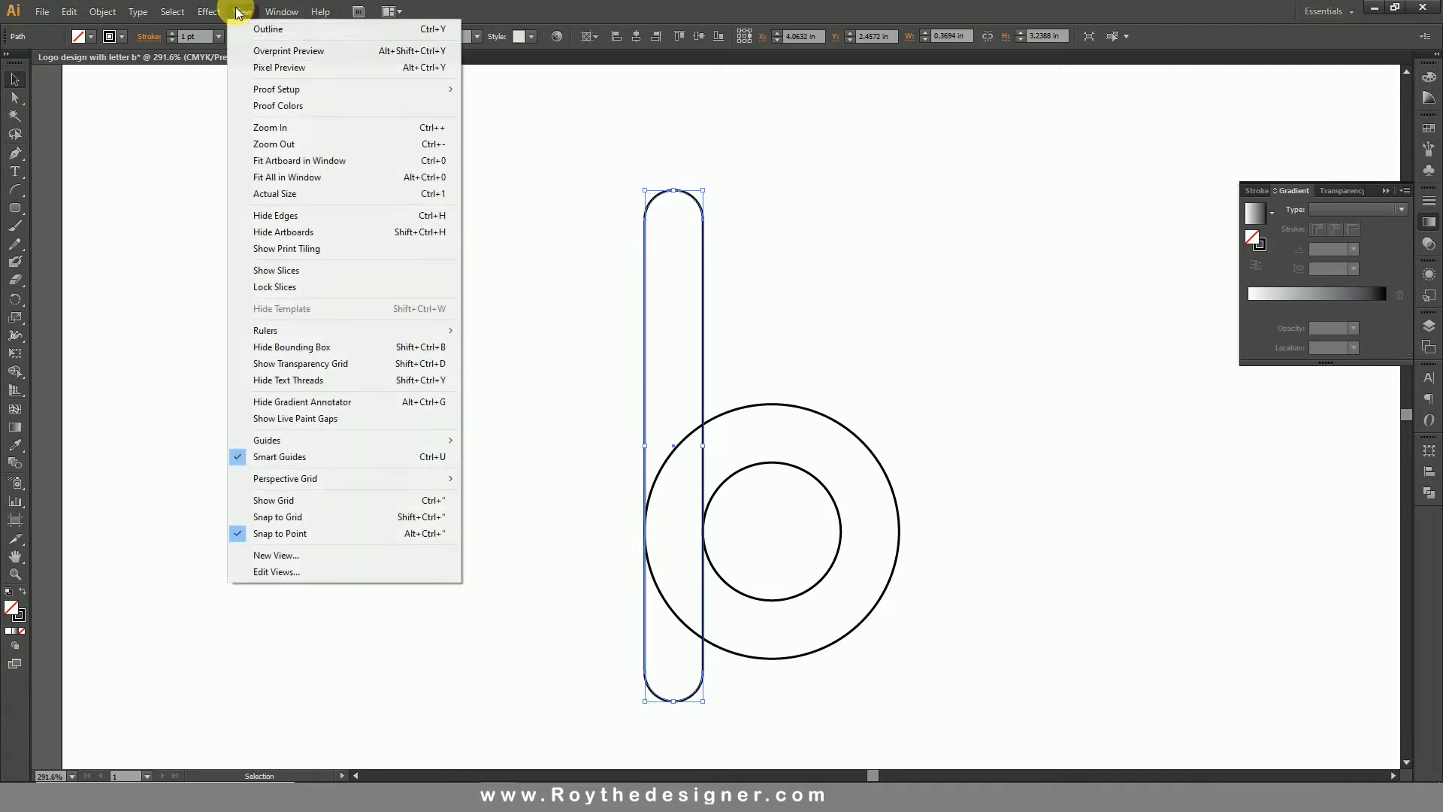
{"action": "left_click", "coordinate": [242, 11]}
{"action": "left_click", "coordinate": [258, 30]}
{"action": "key", "text": "z"}
{"action": "left_click_drag", "start_coordinate": [554, 461], "coordinate": [826, 613]}
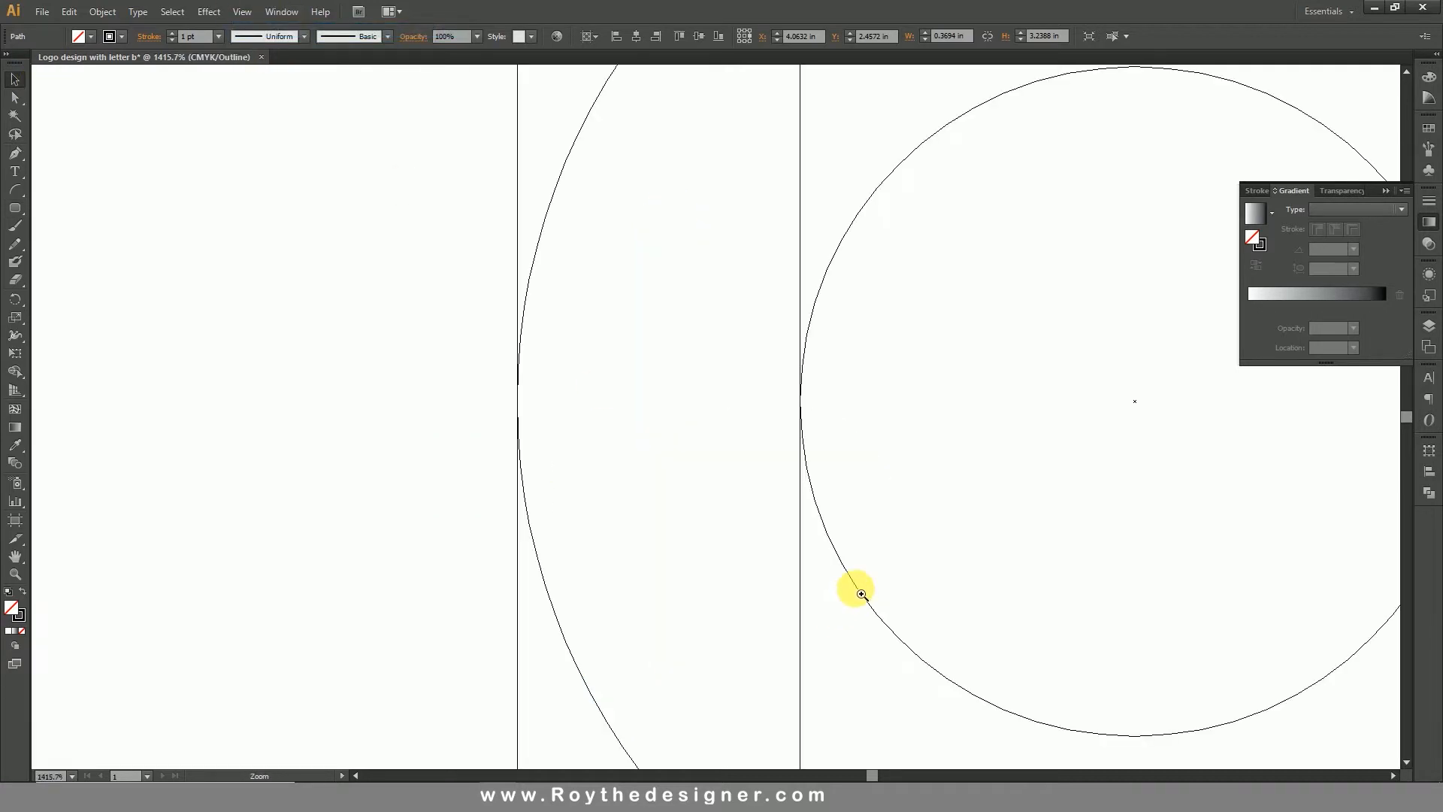
{"action": "left_click", "coordinate": [654, 376], "text": "alt"}
{"action": "left_click", "coordinate": [702, 375], "text": "alt"}
{"action": "left_click", "coordinate": [833, 389], "text": "alt"}
{"action": "left_click", "coordinate": [834, 389], "text": "alt"}
{"action": "left_click", "coordinate": [832, 387], "text": "alt"}
{"action": "key", "text": "v"}
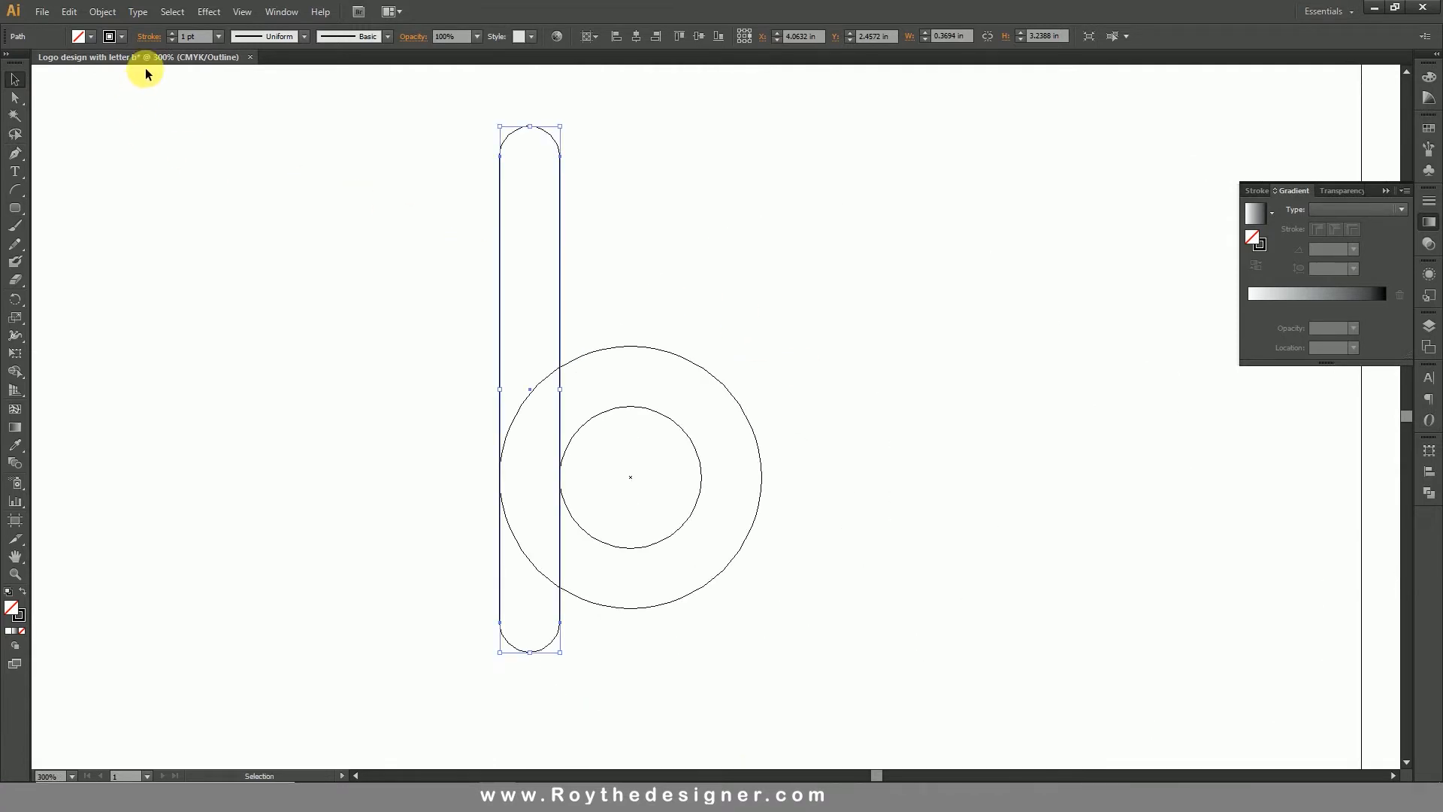
{"action": "left_click", "coordinate": [242, 11]}
{"action": "left_click", "coordinate": [252, 28]}
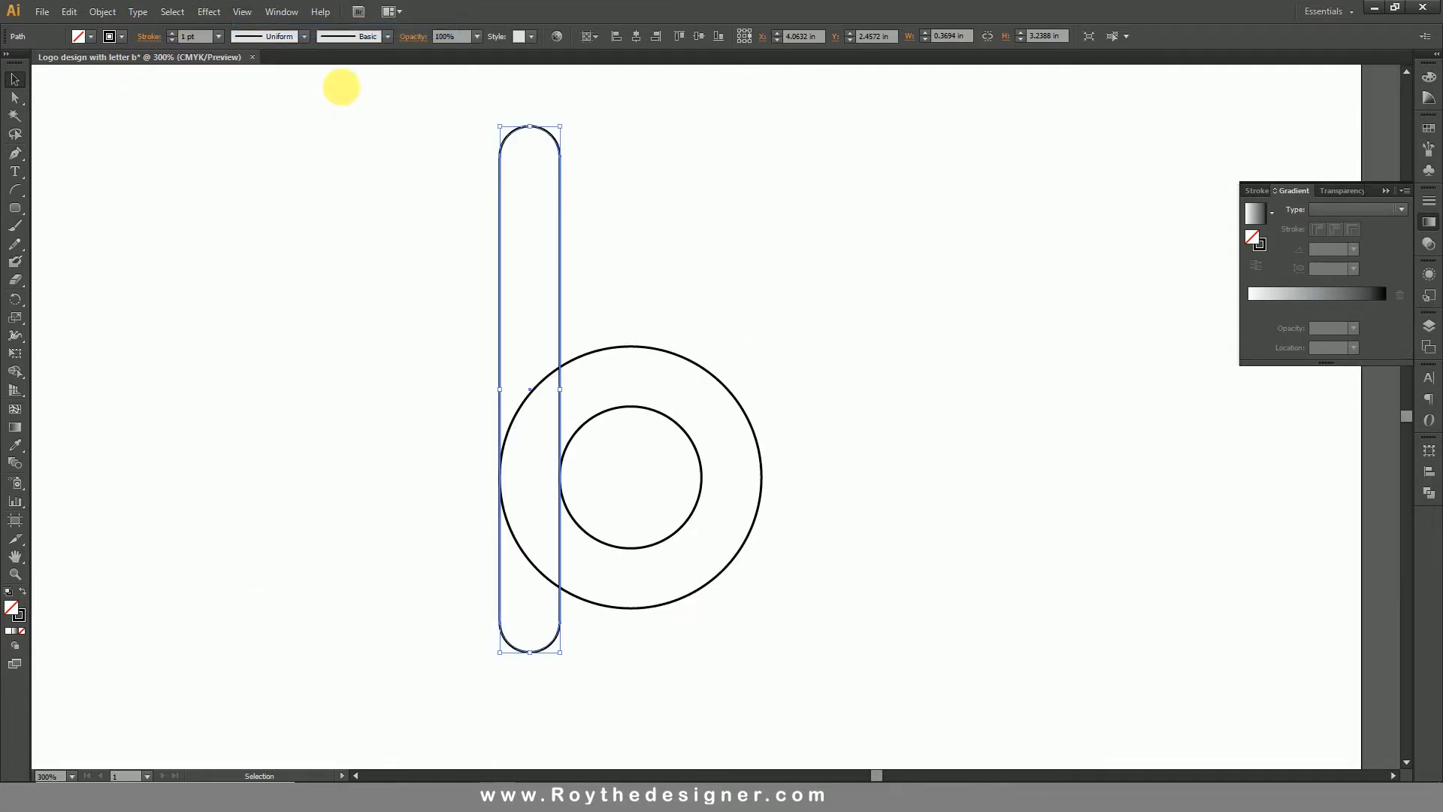
Combine the two concentric circles into a ring with the Pathfinder Exclude operation.
{"action": "left_click", "coordinate": [792, 325]}
{"action": "left_click_drag", "start_coordinate": [783, 365], "coordinate": [653, 486]}
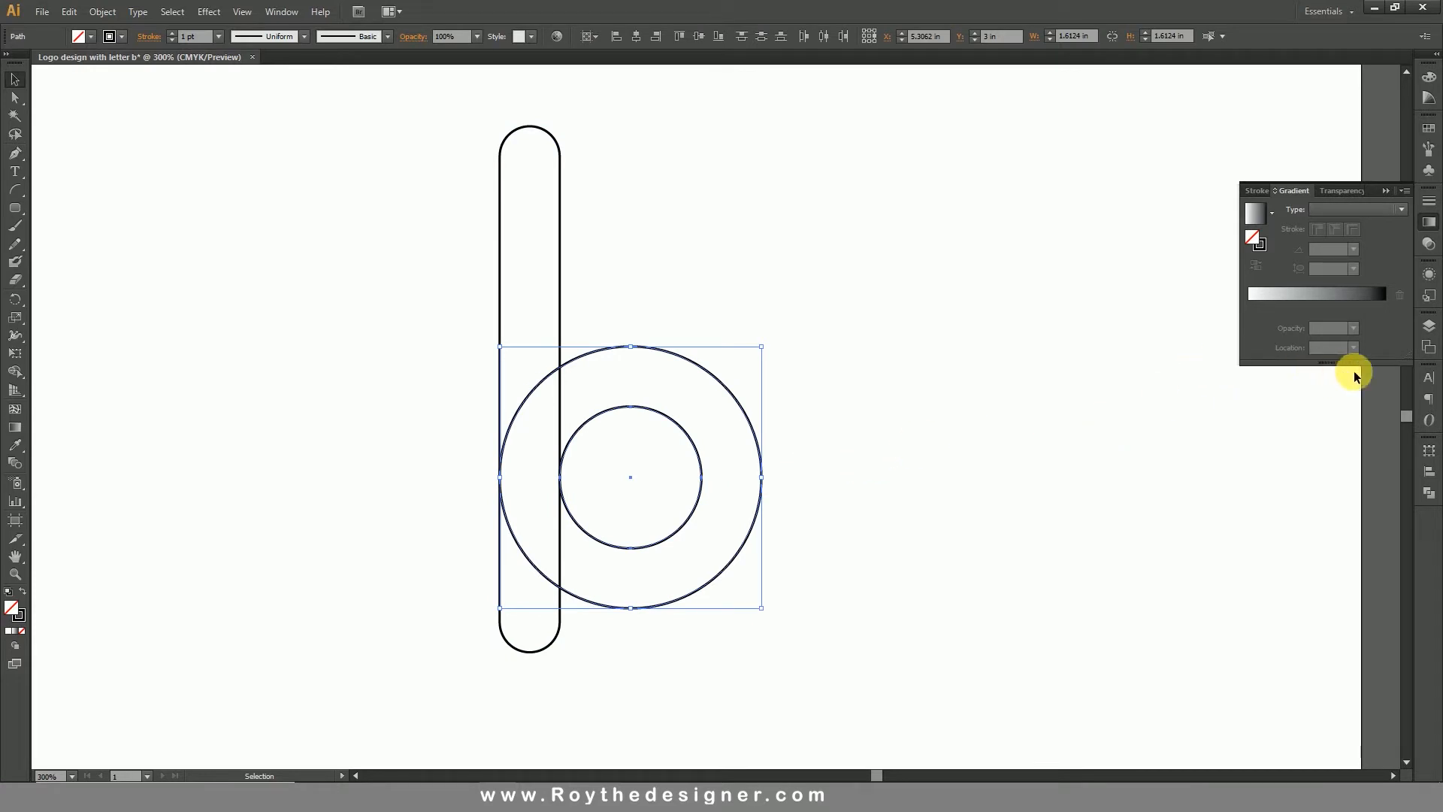
{"action": "left_click", "coordinate": [1429, 492]}
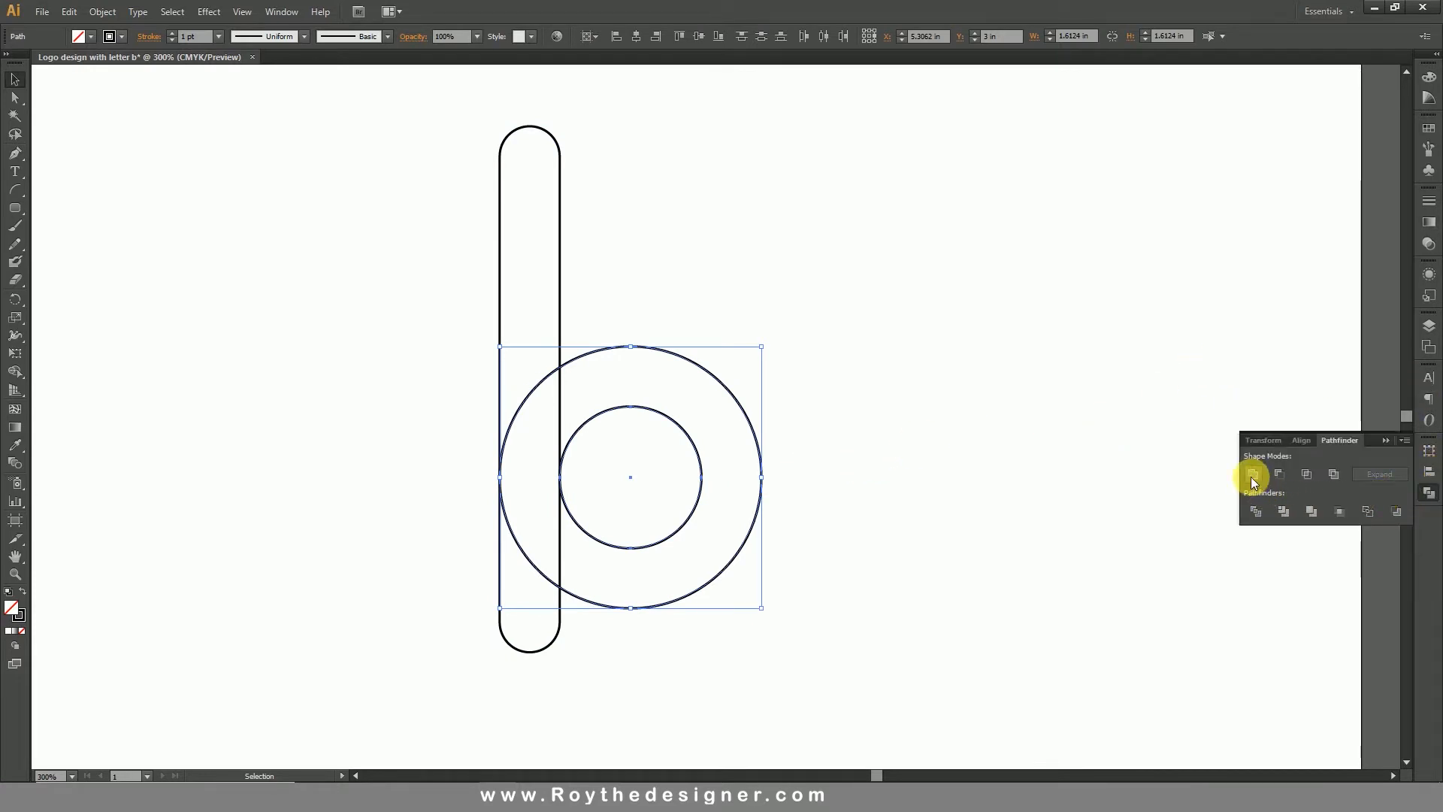
{"action": "left_click", "coordinate": [1334, 473]}
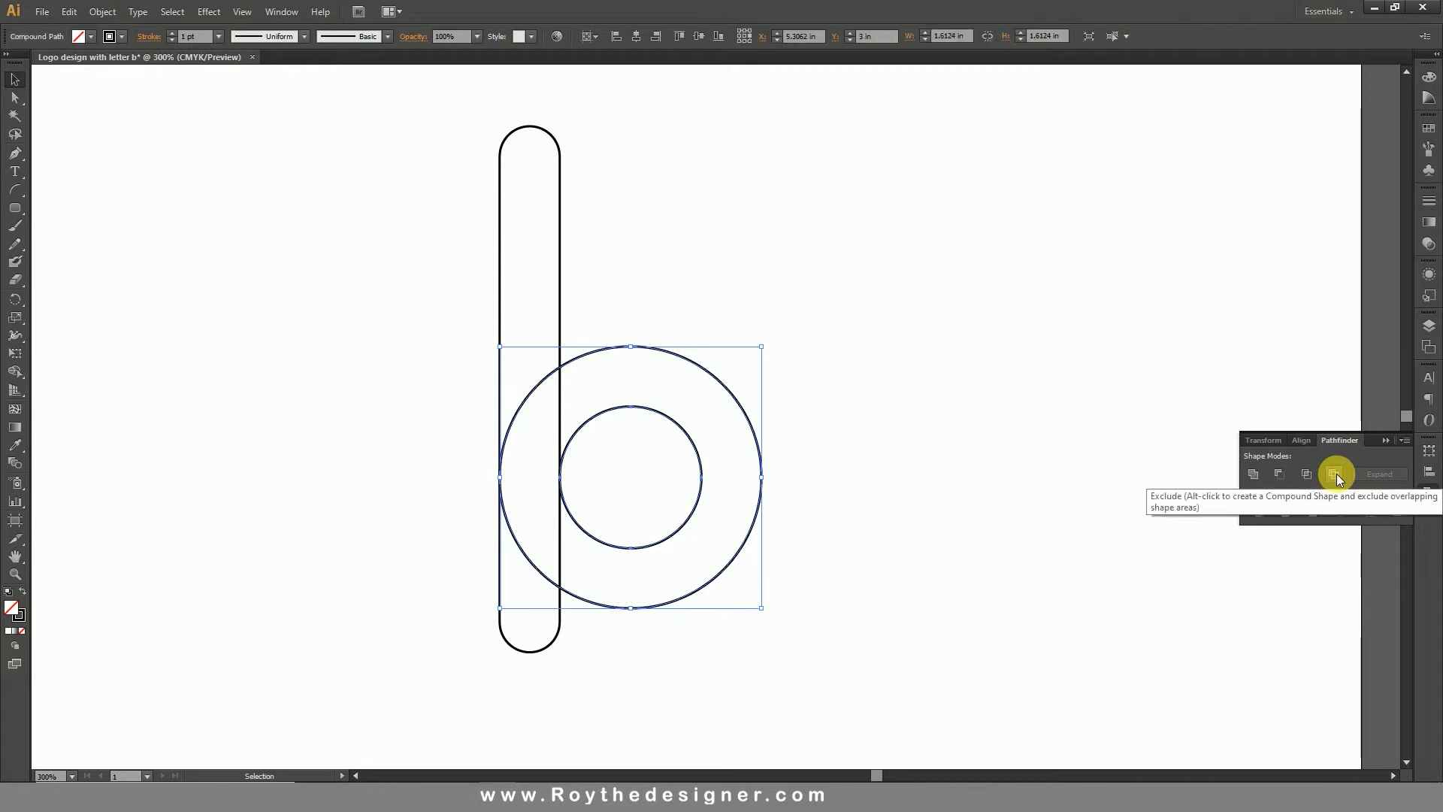
Swap fill and stroke on the ring and on the vertical bar to give both a solid black fill.
{"action": "left_click", "coordinate": [28, 592]}
{"action": "left_click", "coordinate": [516, 253]}
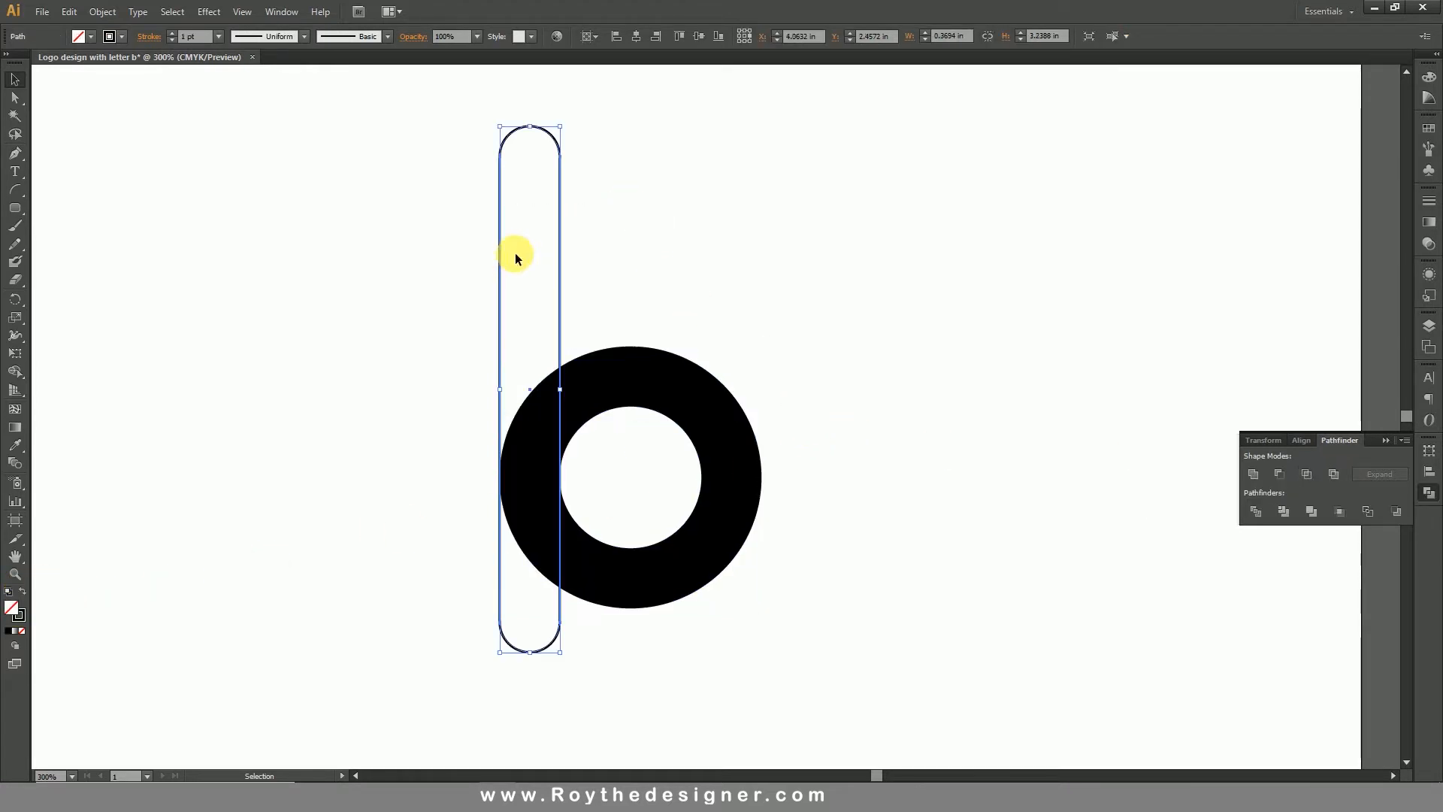
{"action": "left_click", "coordinate": [23, 591]}
{"action": "left_click", "coordinate": [802, 359]}
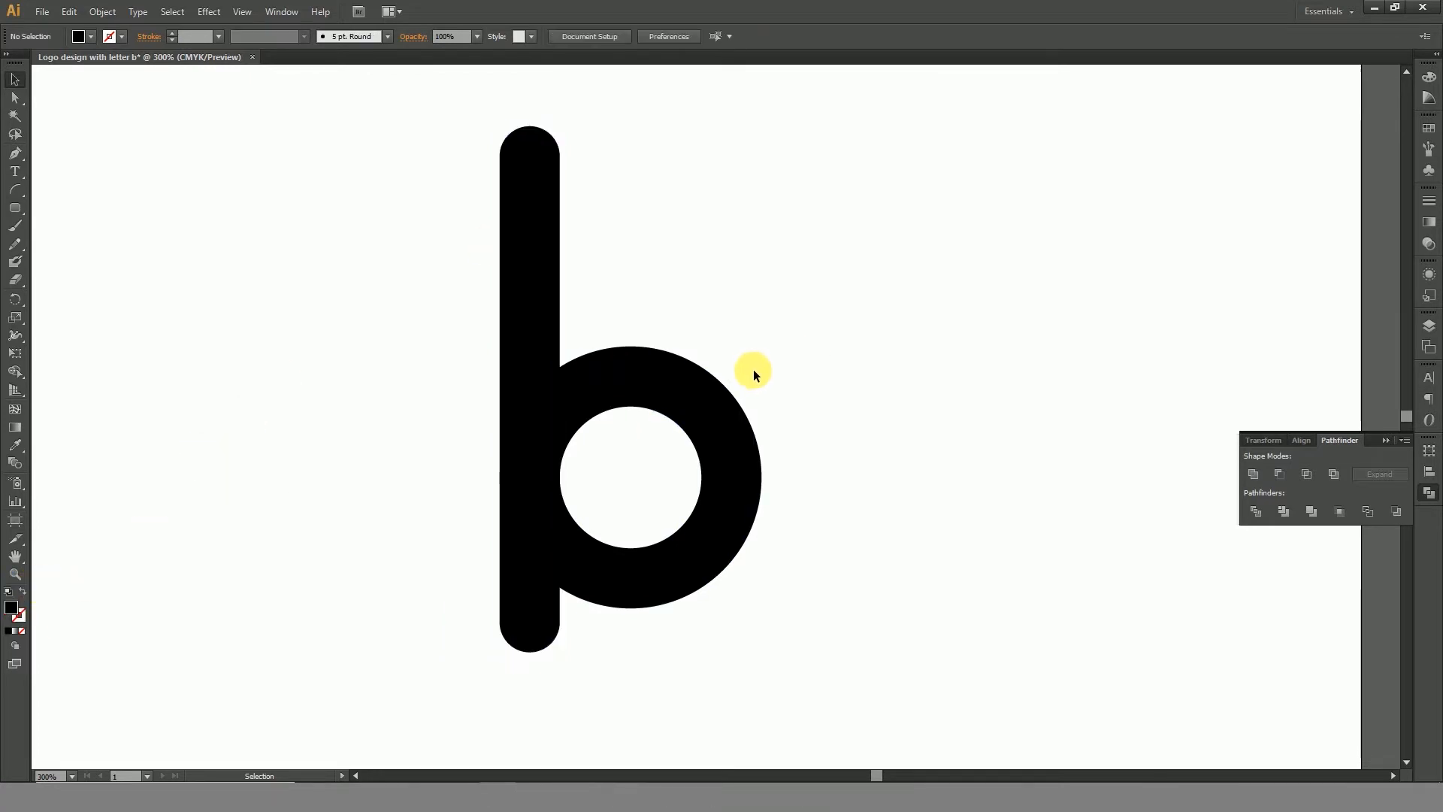
Nudge the anchor points of the bar's rounded top end slightly downward.
{"action": "scroll", "coordinate": [894, 423], "scroll_direction": "left", "scroll_amount": 1}
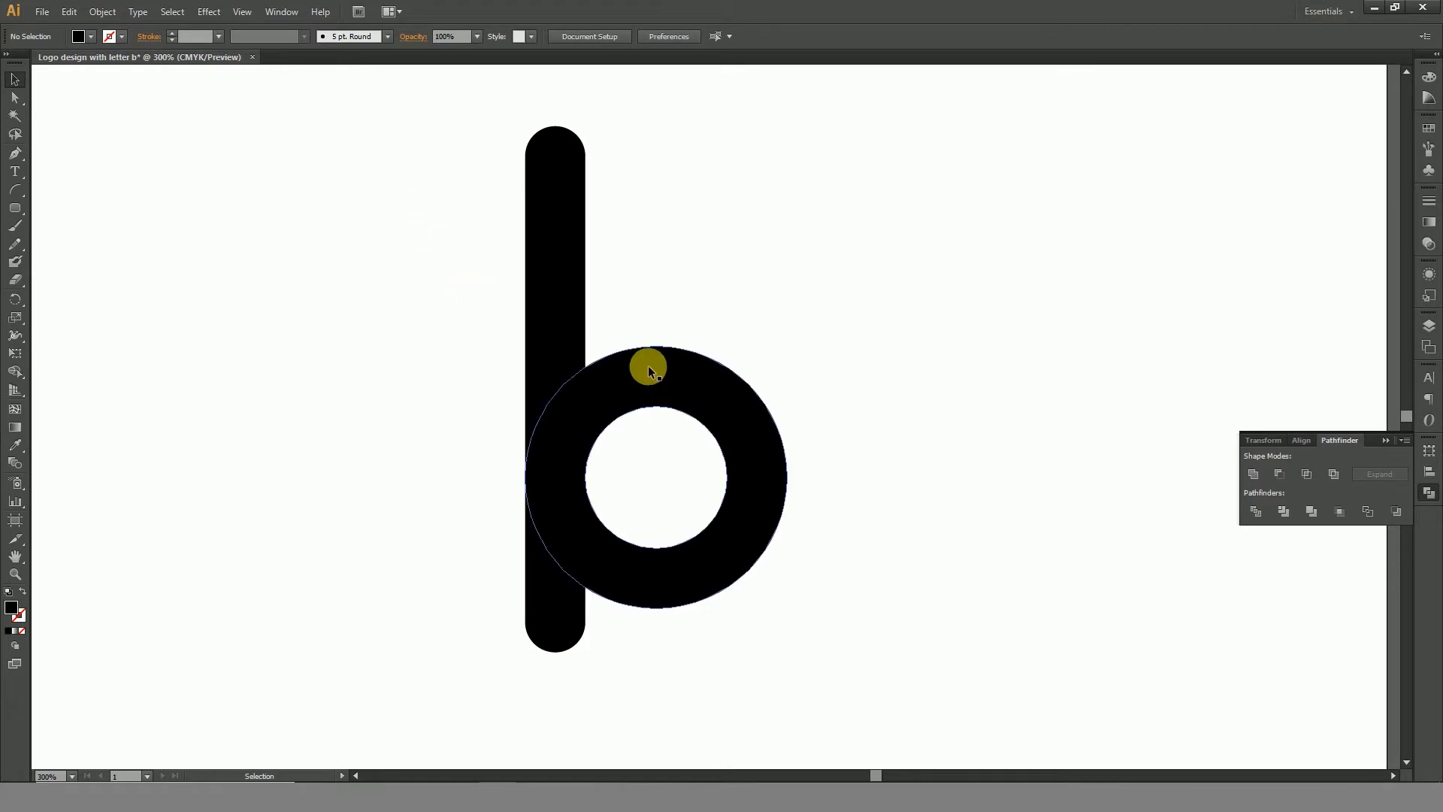
{"action": "left_click", "coordinate": [15, 97]}
{"action": "left_click_drag", "start_coordinate": [401, 91], "coordinate": [669, 253]}
{"action": "key", "text": "Down"}
{"action": "key", "text": "Down"}
{"action": "key", "text": "Down"}
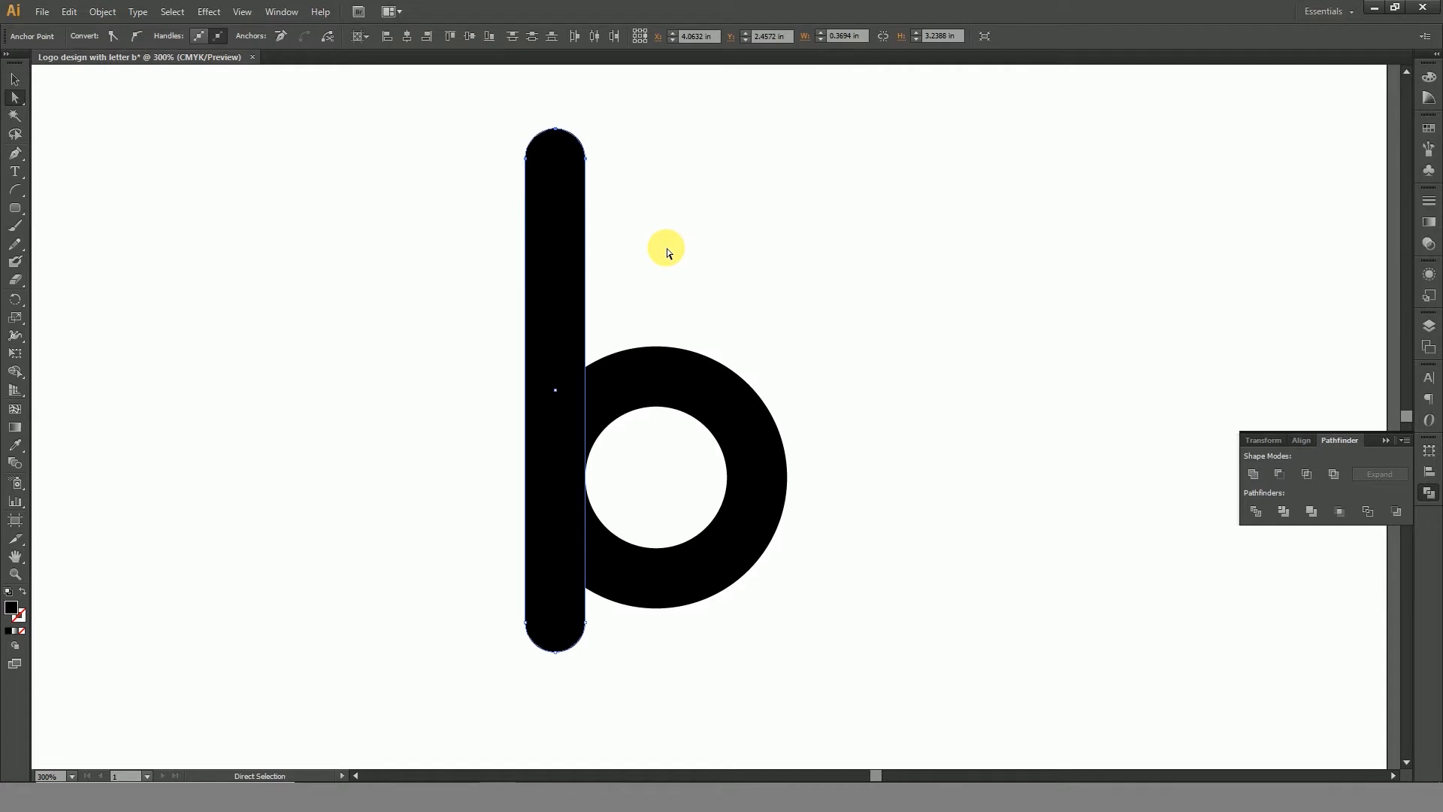
Nudge the anchor points of the bar's rounded bottom end upward, shortening the bar to about 3.07 in.
{"action": "left_click_drag", "start_coordinate": [619, 680], "coordinate": [480, 601]}
{"action": "key", "text": "Up"}
{"action": "key", "text": "Up"}
{"action": "key", "text": "Up"}
{"action": "key", "text": "Up"}
{"action": "key", "text": "Up"}
{"action": "key", "text": "Up"}
{"action": "key", "text": "Up"}
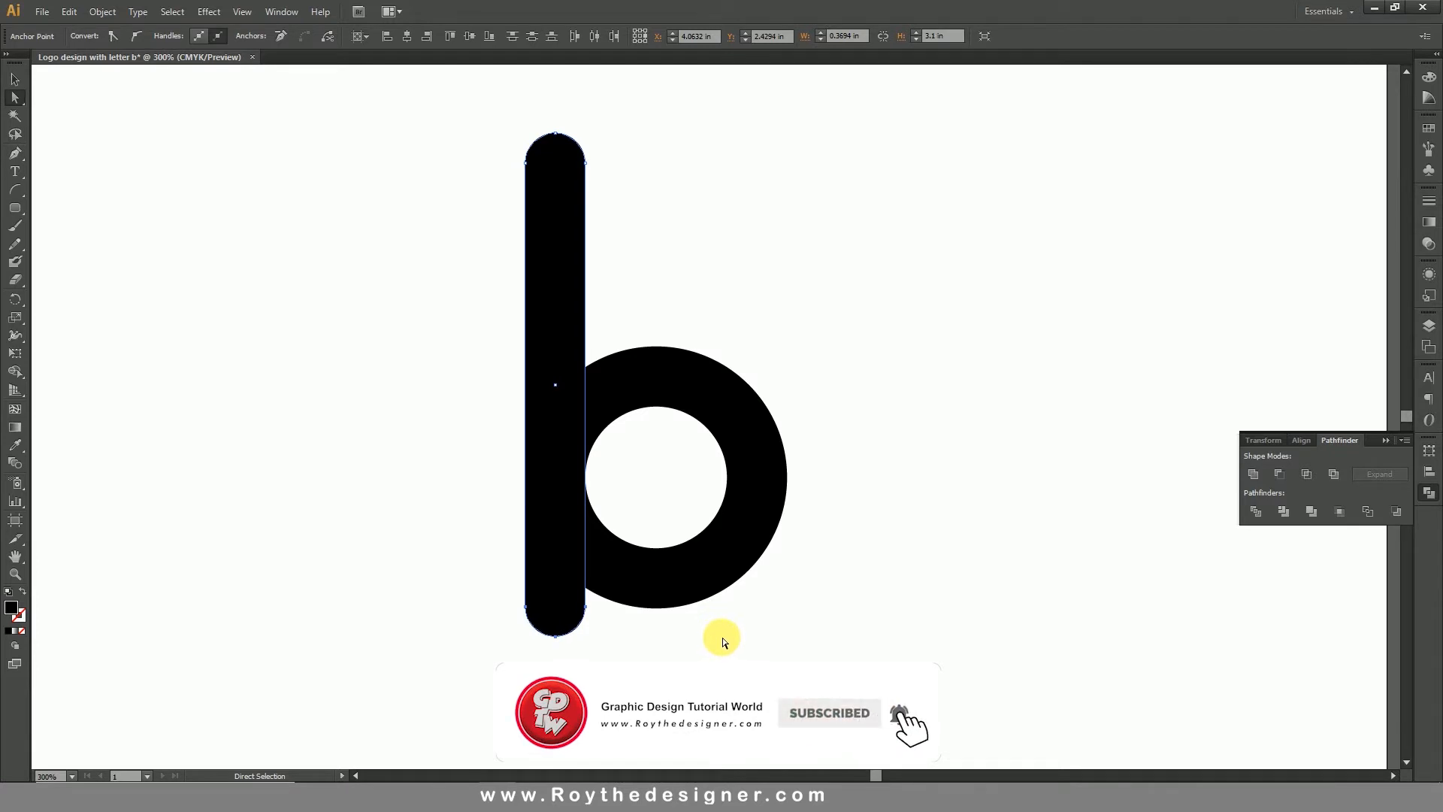
{"action": "key", "text": "Up"}
{"action": "key", "text": "Up"}
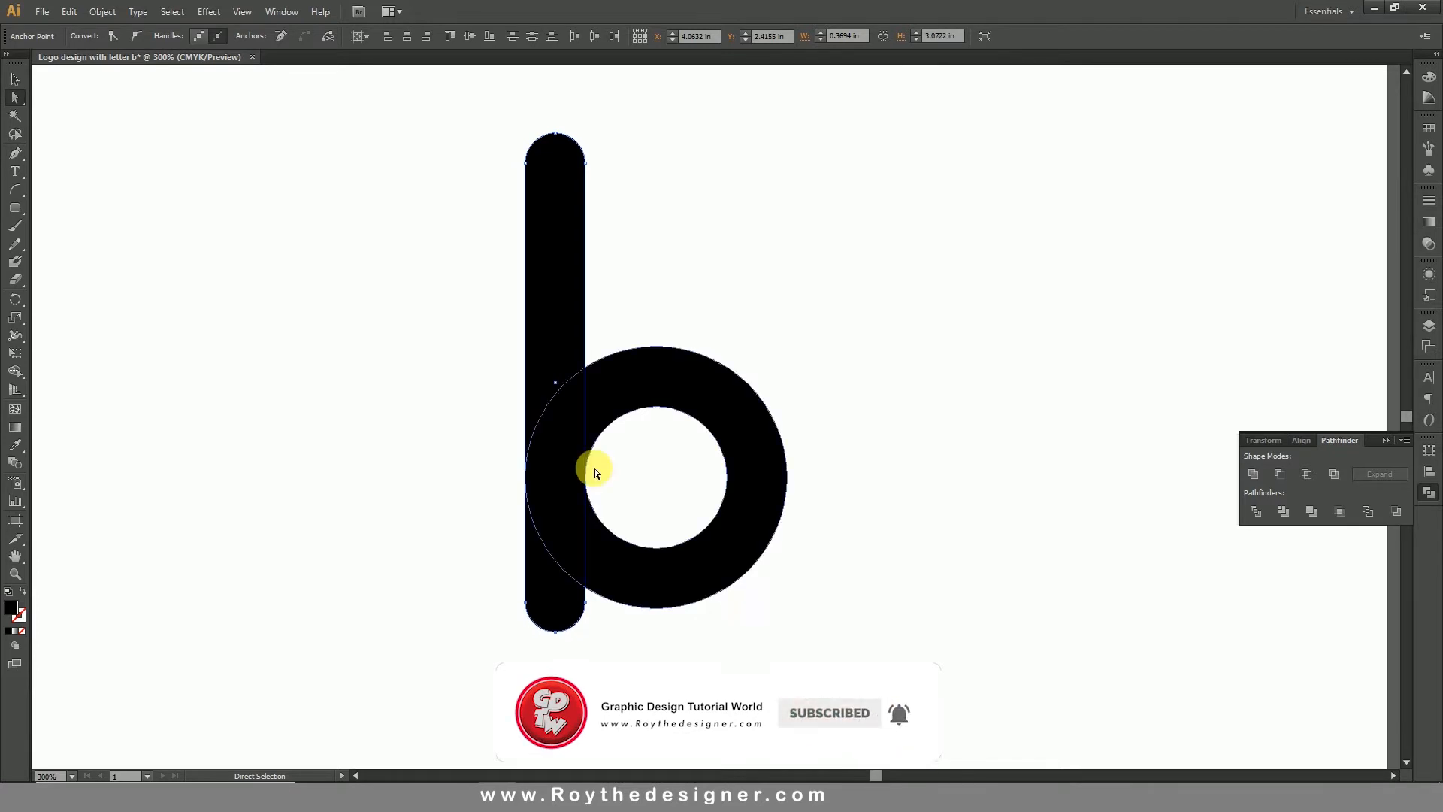
Apply a white-to-black linear gradient fill to the bar and the ring.
{"action": "left_click", "coordinate": [15, 79]}
{"action": "left_click", "coordinate": [781, 343]}
{"action": "left_click_drag", "start_coordinate": [648, 277], "coordinate": [516, 418]}
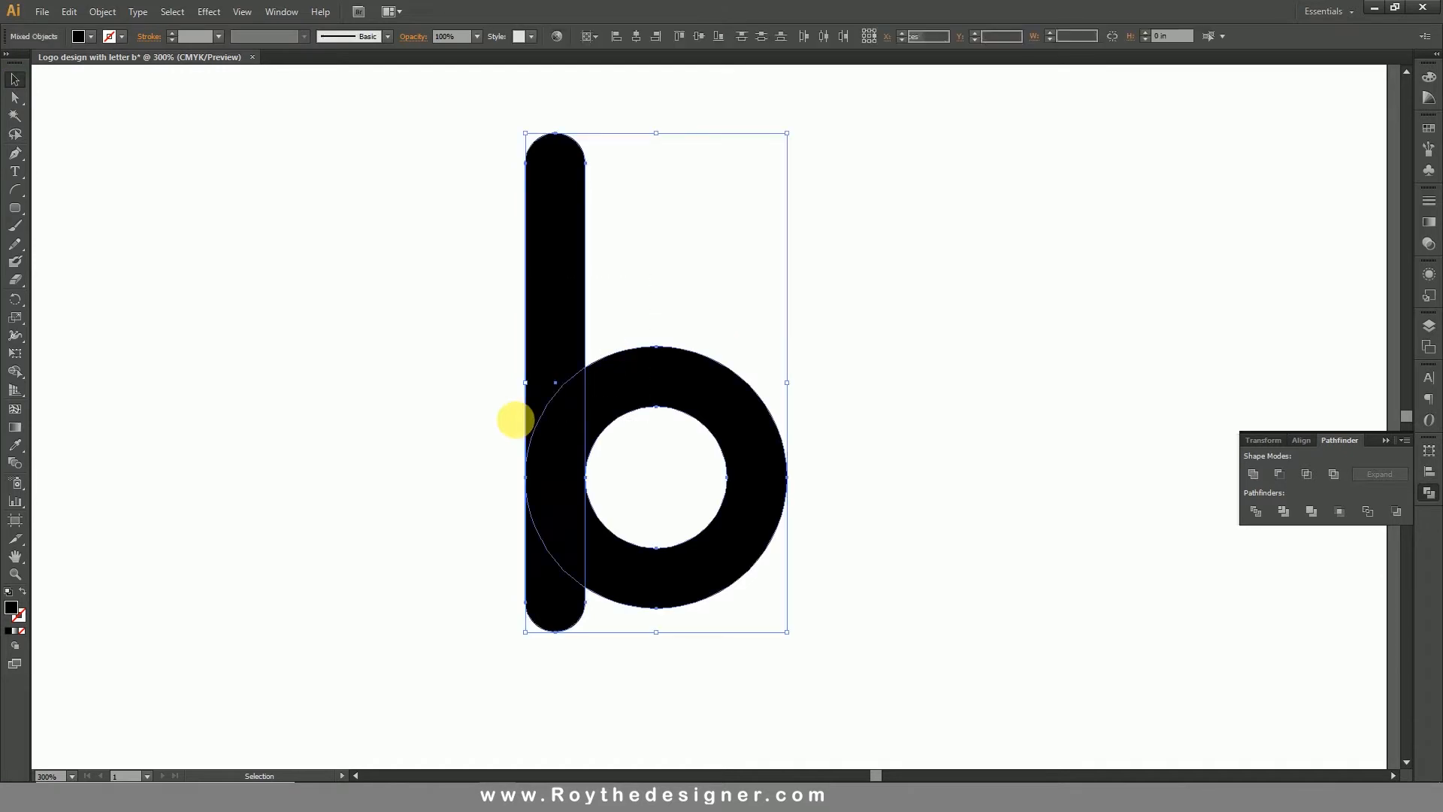
{"action": "left_click", "coordinate": [725, 276]}
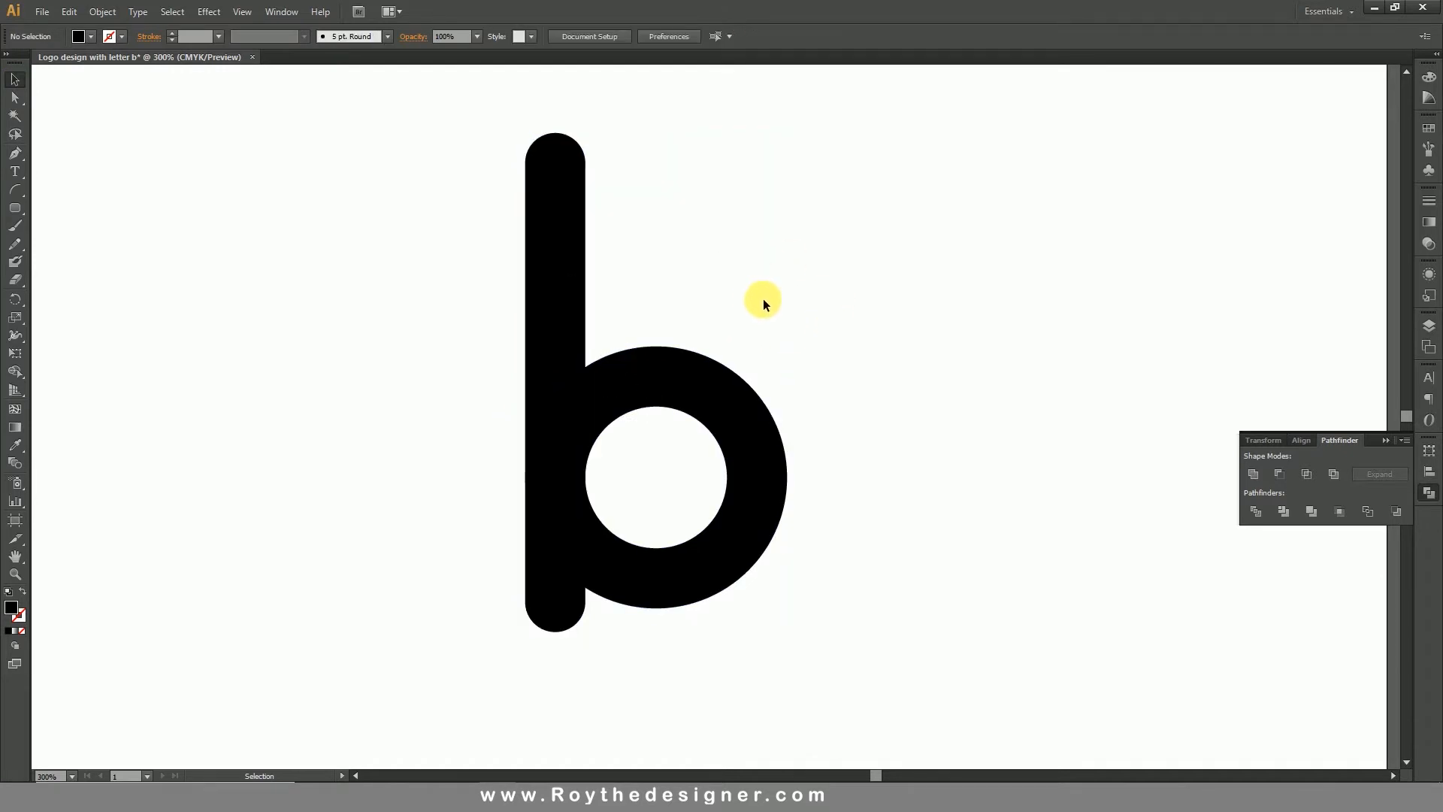
{"action": "left_click_drag", "start_coordinate": [563, 393], "coordinate": [565, 393]}
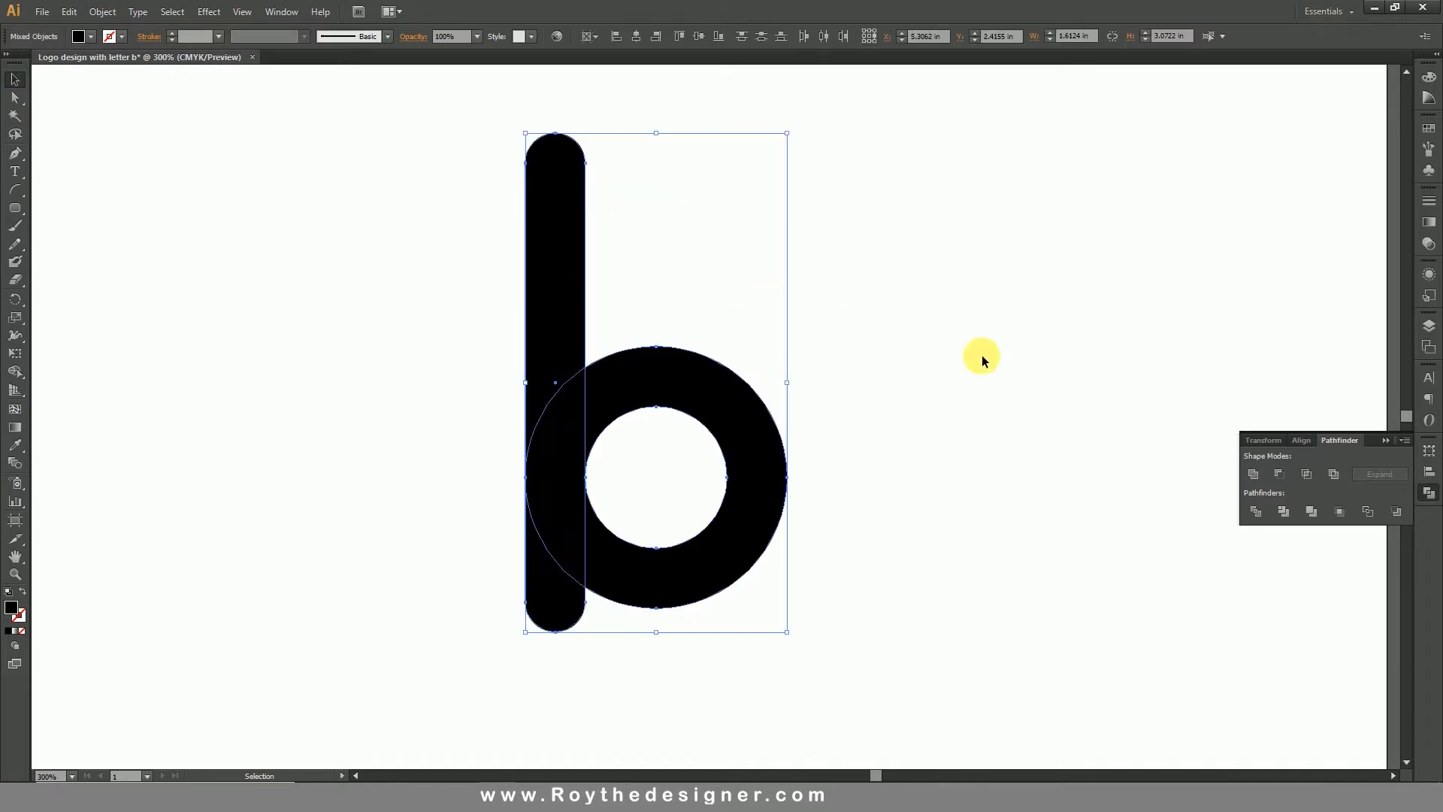
{"action": "left_click", "coordinate": [1429, 224]}
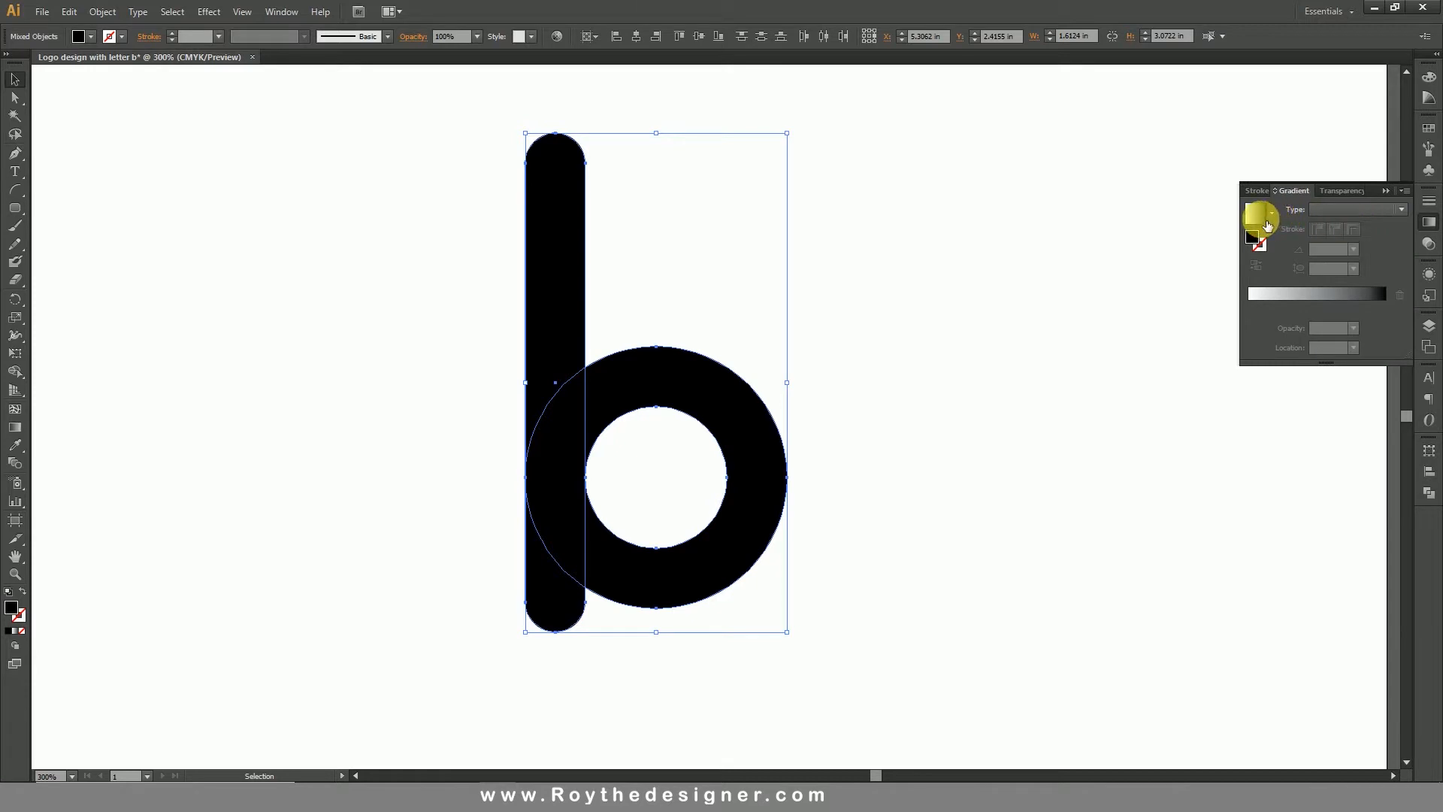
{"action": "left_click", "coordinate": [1263, 219]}
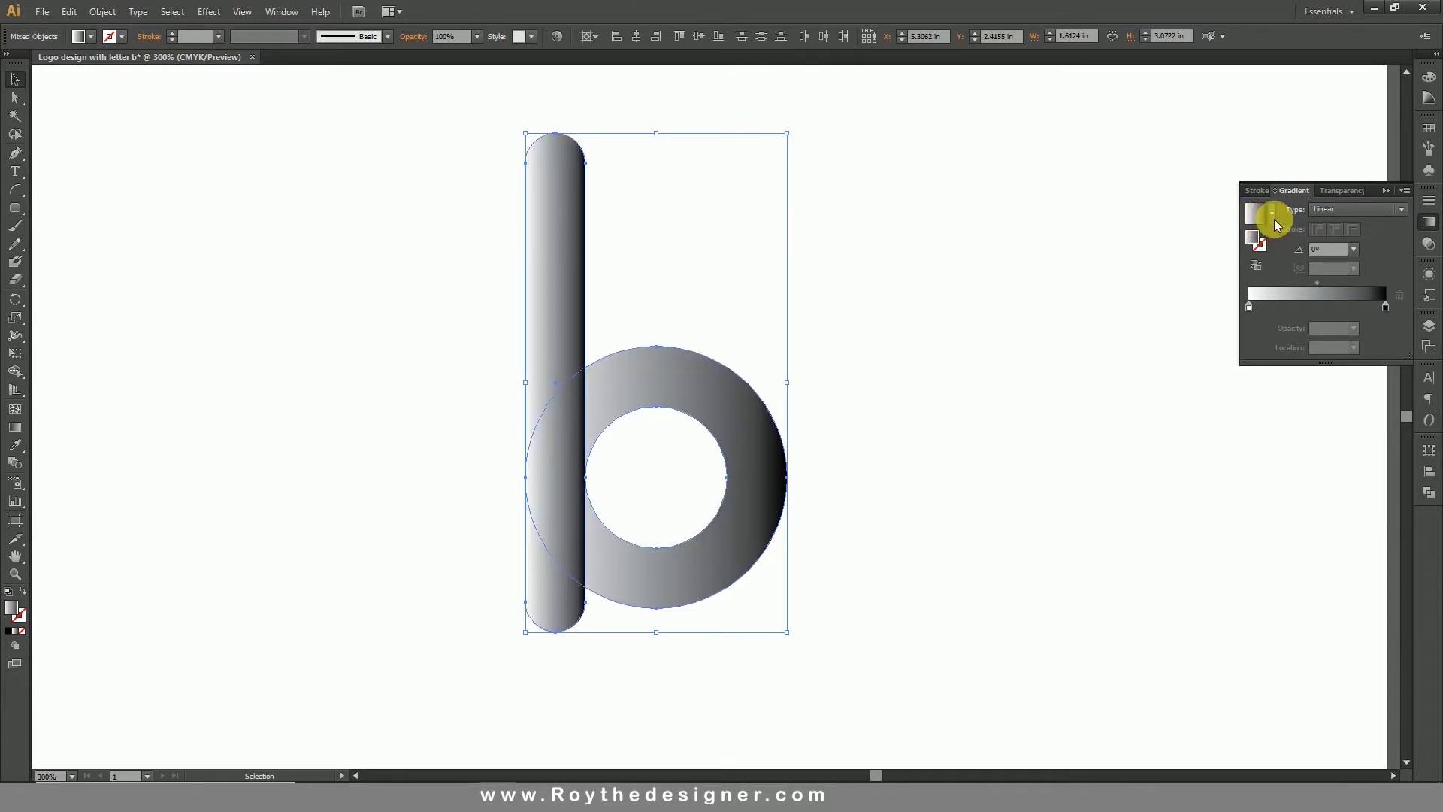
Recolour the gradient's black end stop to orange in CMYK, with C 0, M 61, Y 100 and K 0.
{"action": "left_click", "coordinate": [1386, 307]}
{"action": "double_click", "coordinate": [1385, 307]}
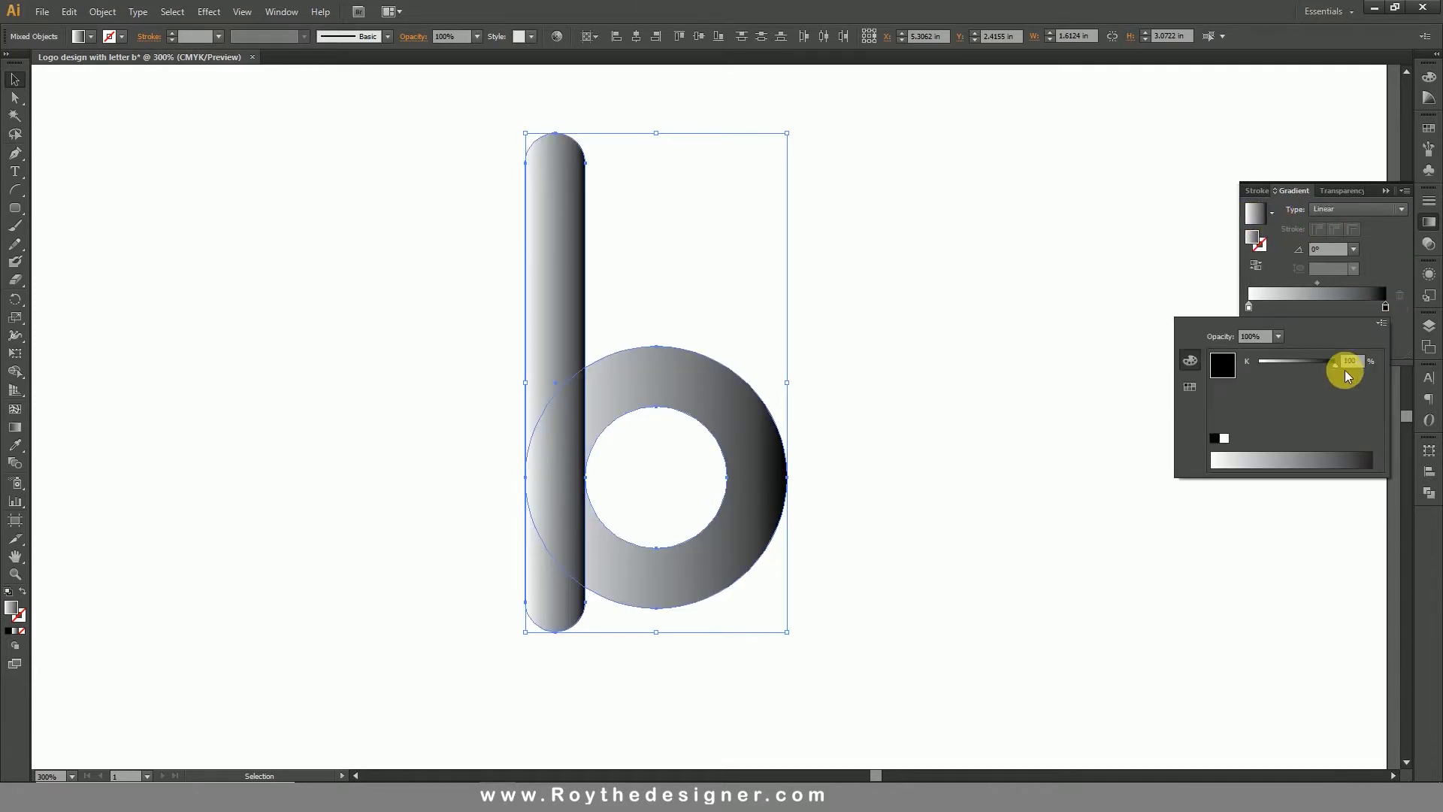
{"action": "left_click", "coordinate": [1381, 323]}
{"action": "left_click", "coordinate": [1331, 375]}
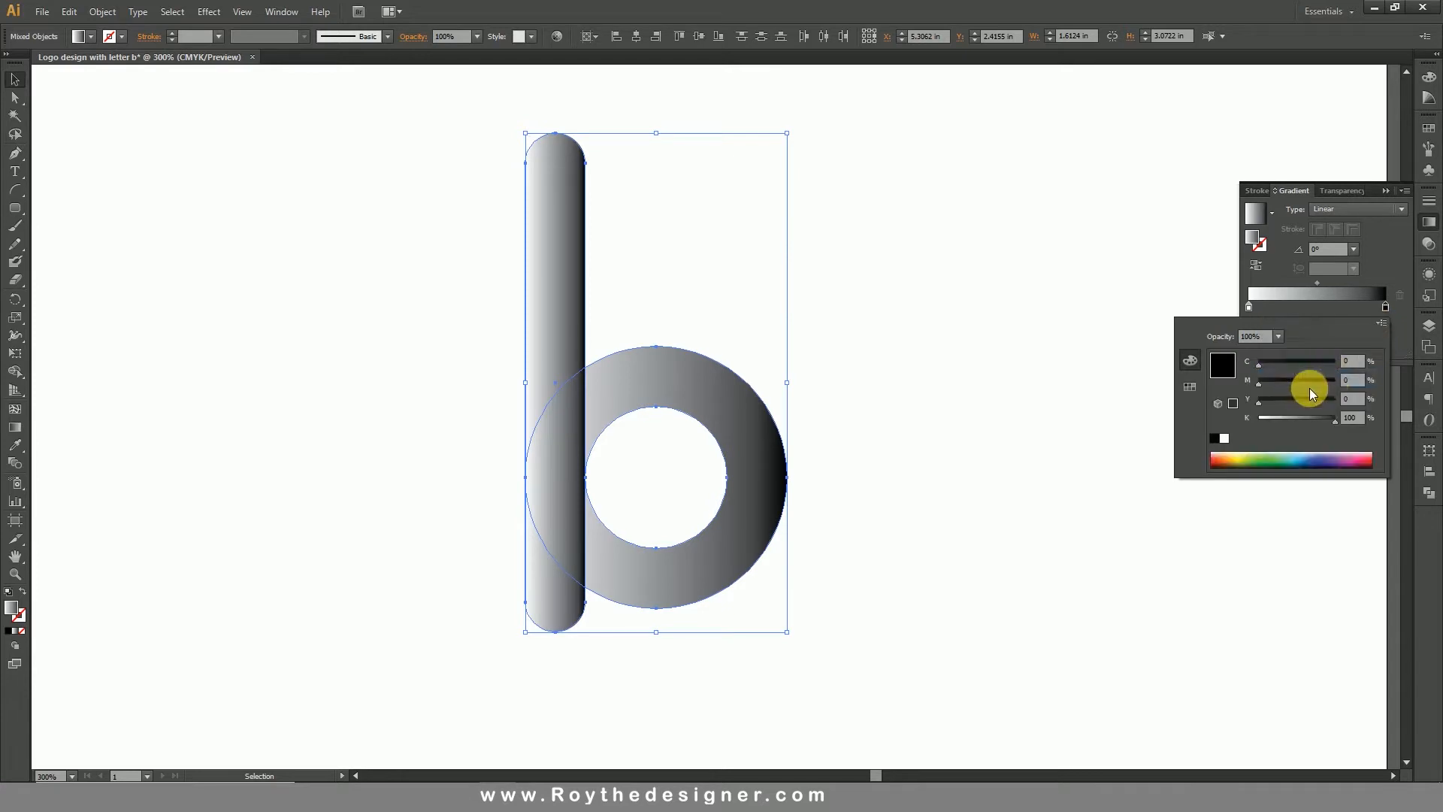
{"action": "left_click_drag", "start_coordinate": [1322, 423], "coordinate": [1305, 381]}
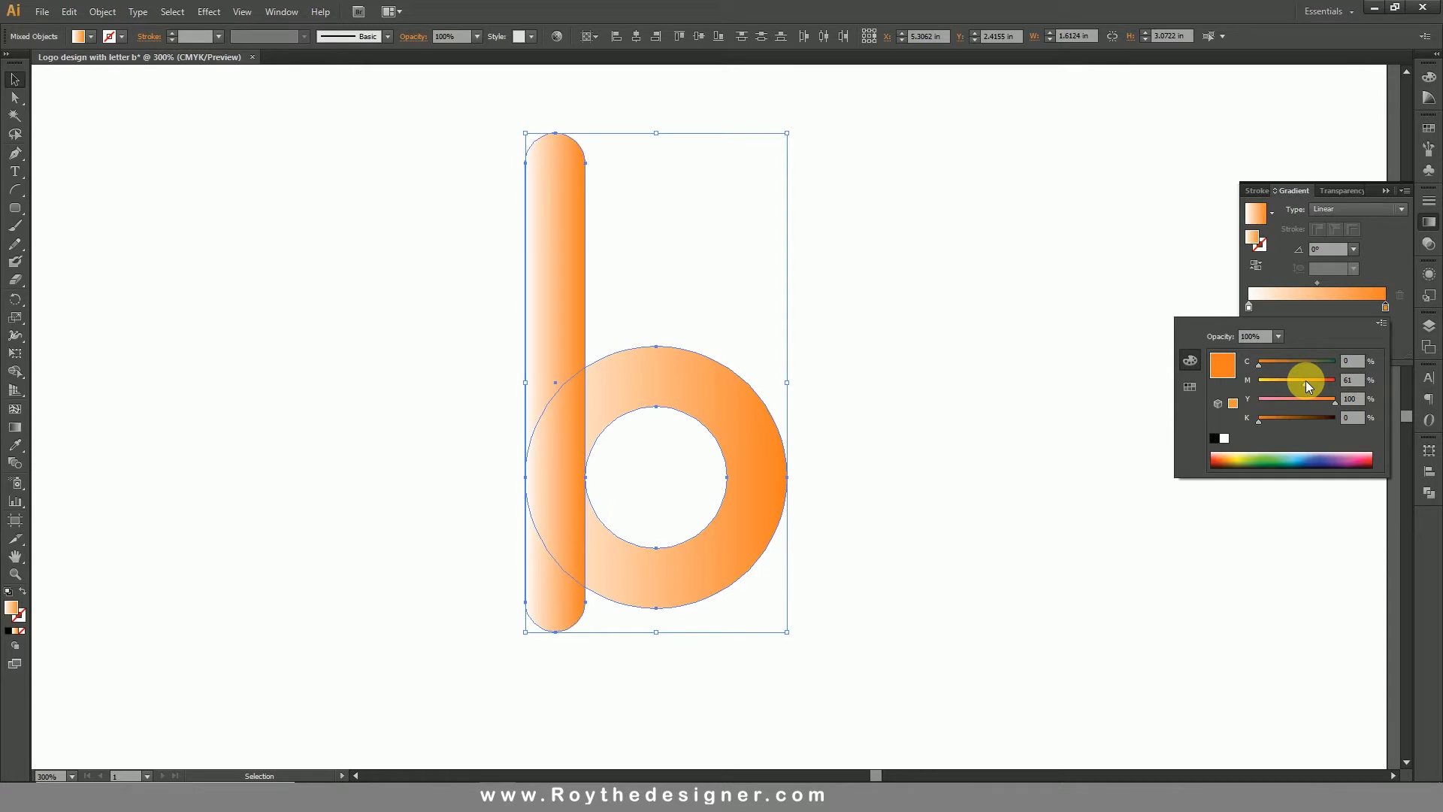
{"action": "left_click", "coordinate": [893, 384]}
{"action": "left_click", "coordinate": [926, 345]}
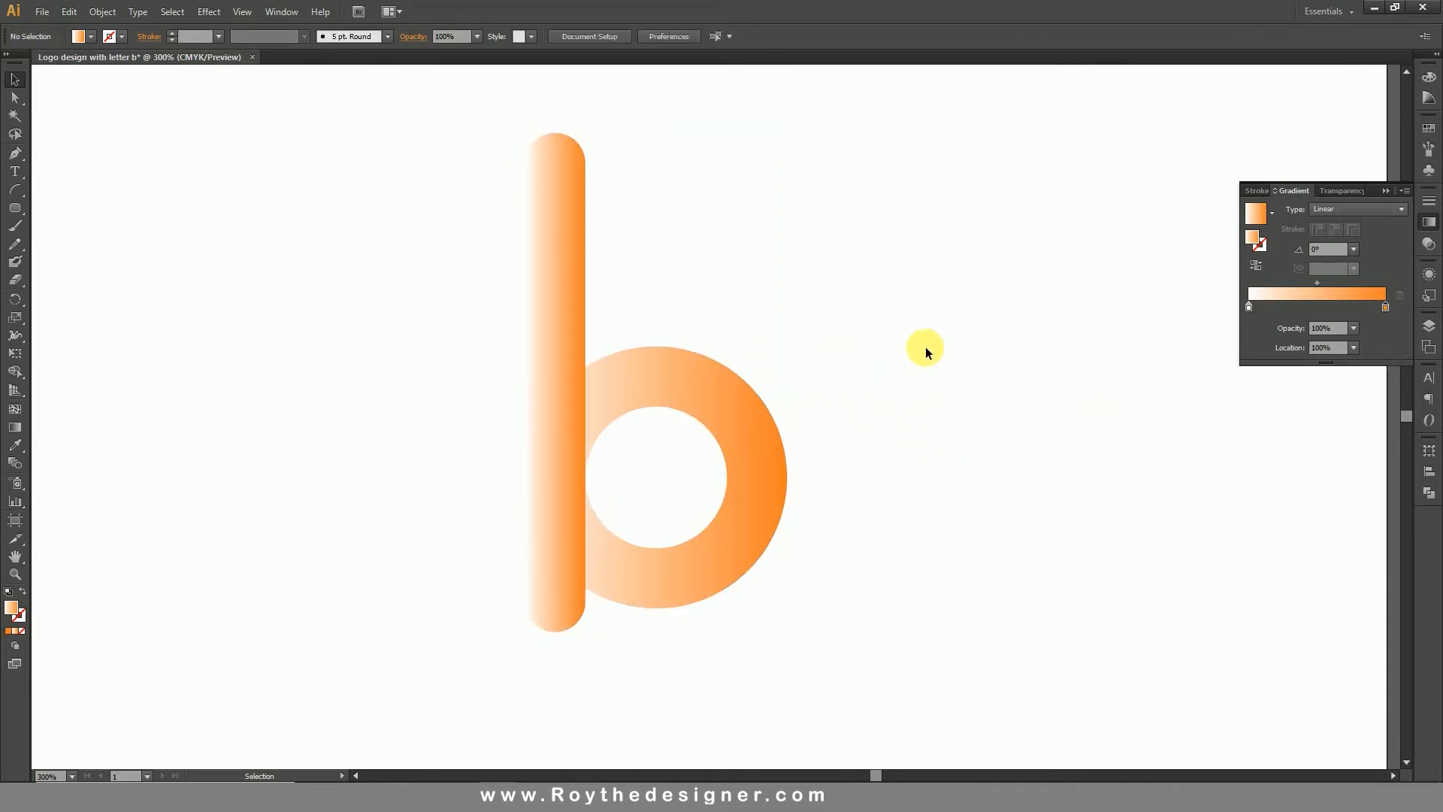
Copy the bar and the ring together and paste the duplicates in front of the originals.
{"action": "left_click", "coordinate": [654, 376]}
{"action": "left_click_drag", "start_coordinate": [466, 317], "coordinate": [804, 513]}
{"action": "left_click", "coordinate": [879, 472]}
{"action": "left_click_drag", "start_coordinate": [560, 406], "coordinate": [560, 406]}
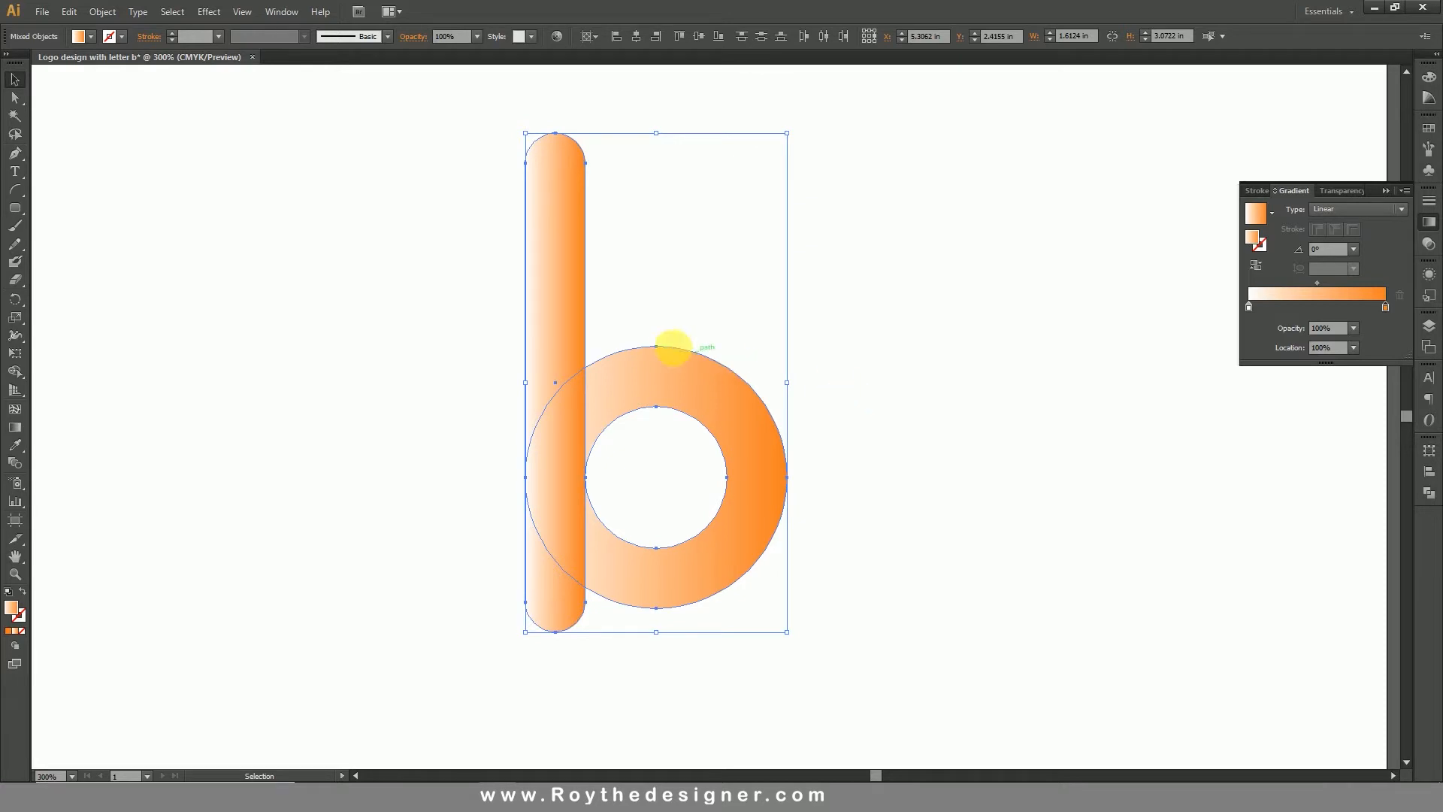
{"action": "left_click", "coordinate": [203, 13]}
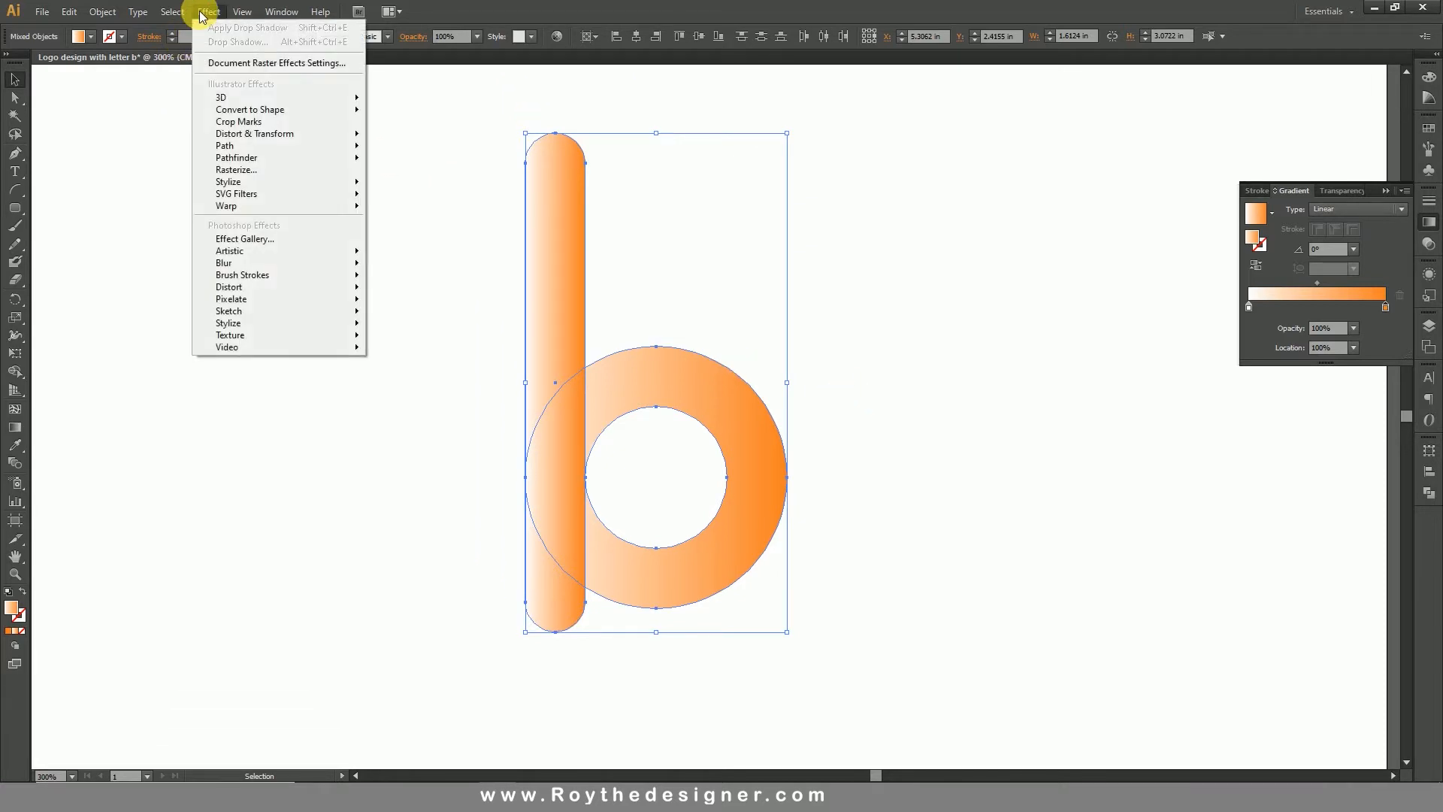
{"action": "mouse_move", "coordinate": [94, 14]}
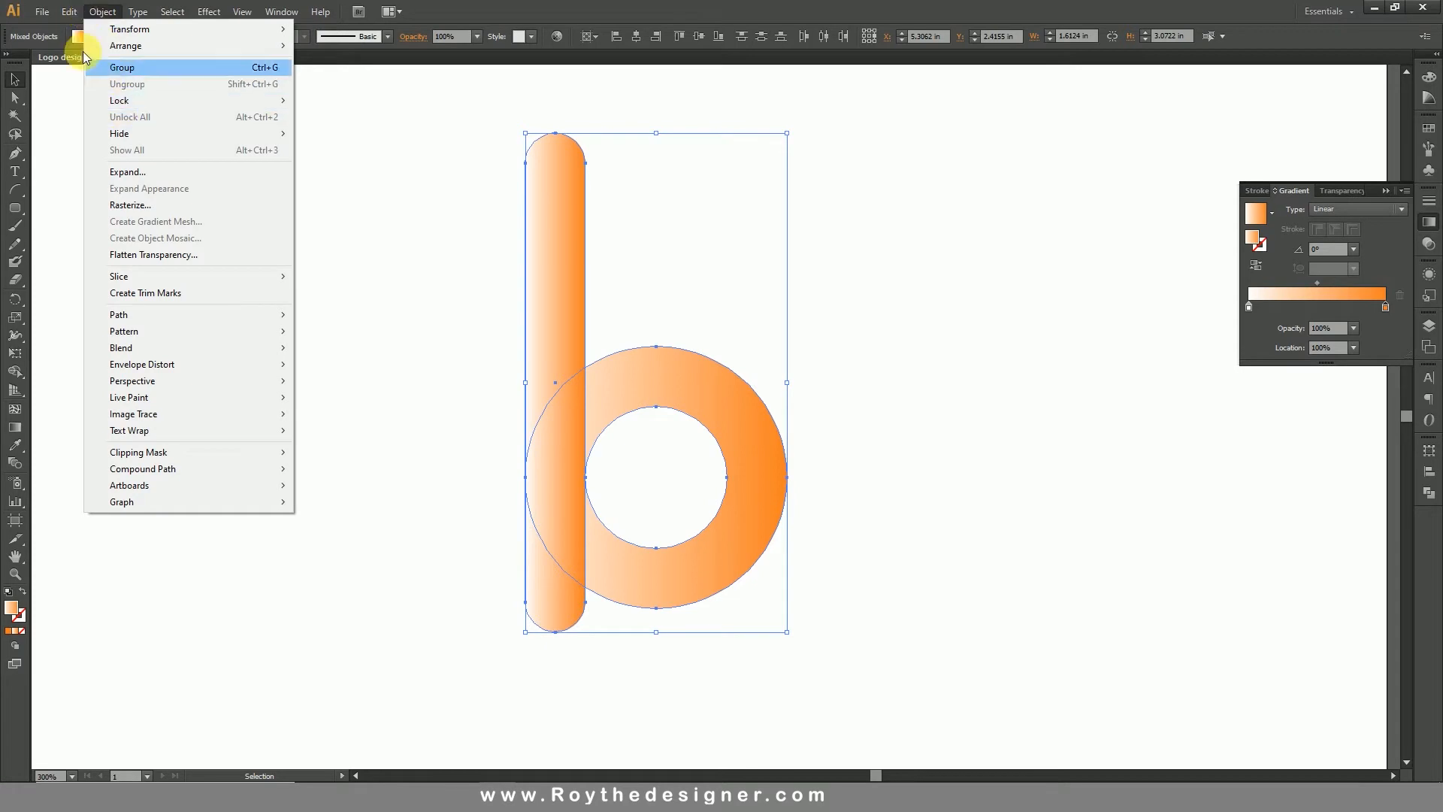
{"action": "left_click", "coordinate": [111, 89]}
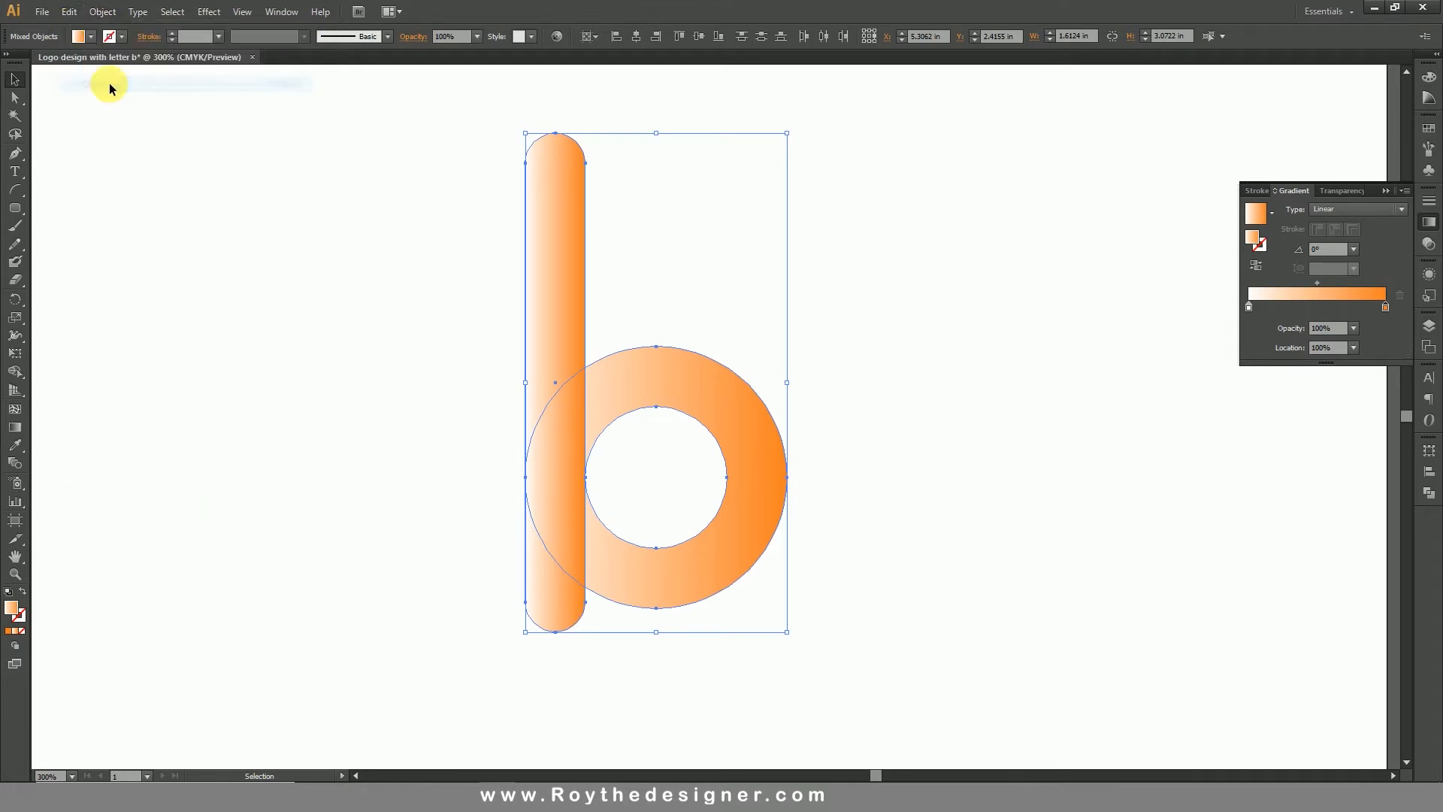
{"action": "left_click", "coordinate": [68, 12]}
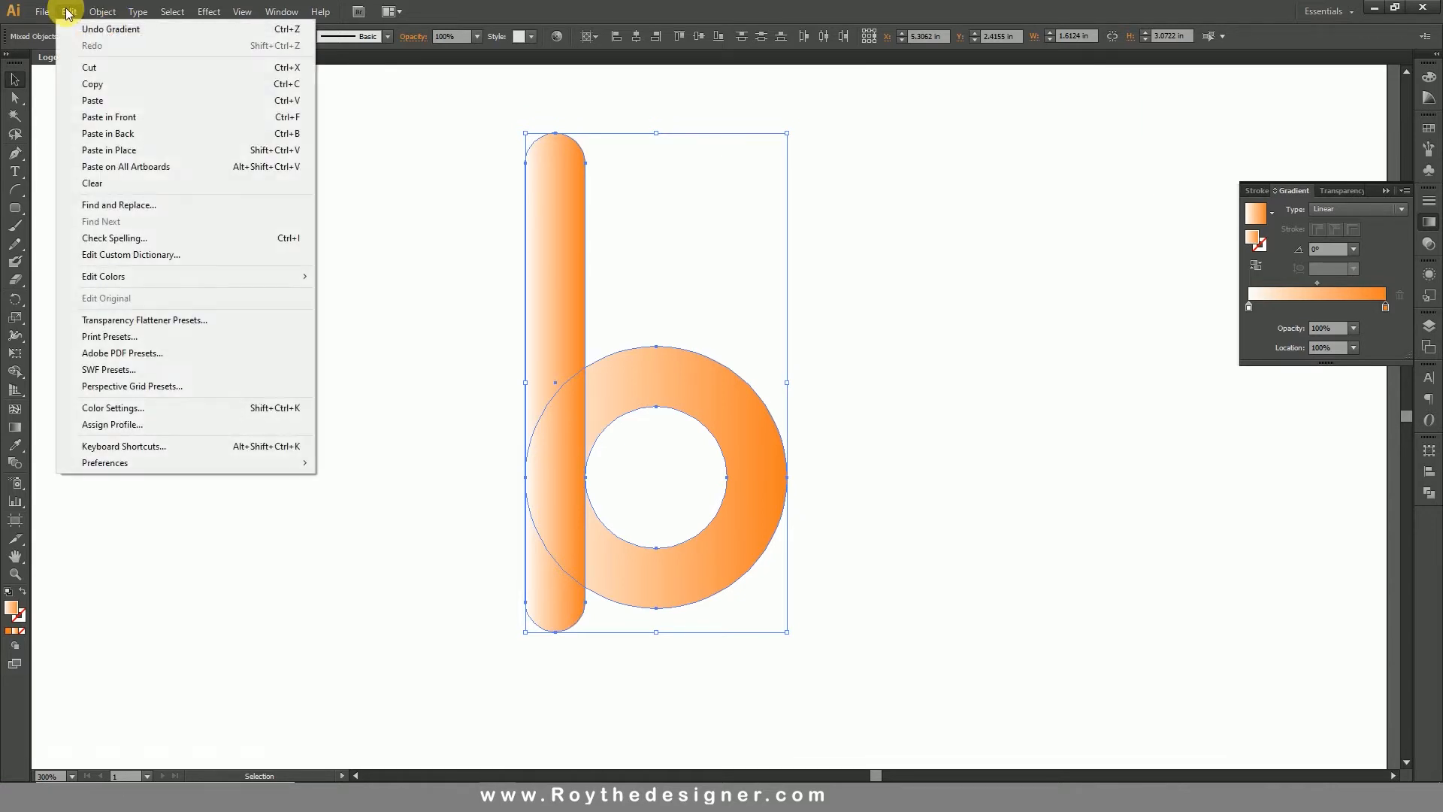
{"action": "left_click", "coordinate": [132, 118]}
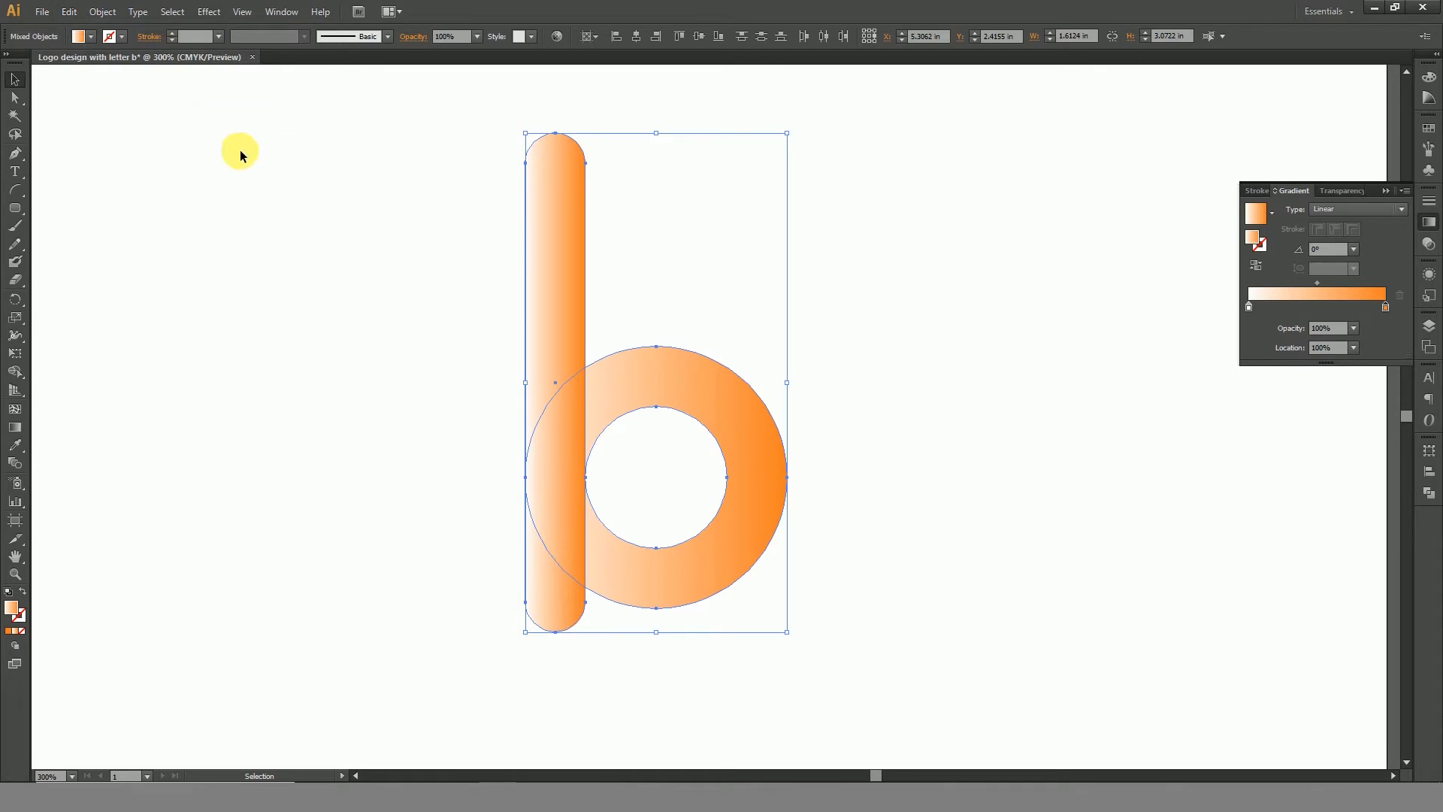
Hide the pasted duplicates of the bar and the ring.
{"action": "left_click", "coordinate": [102, 11]}
{"action": "mouse_move", "coordinate": [240, 139]}
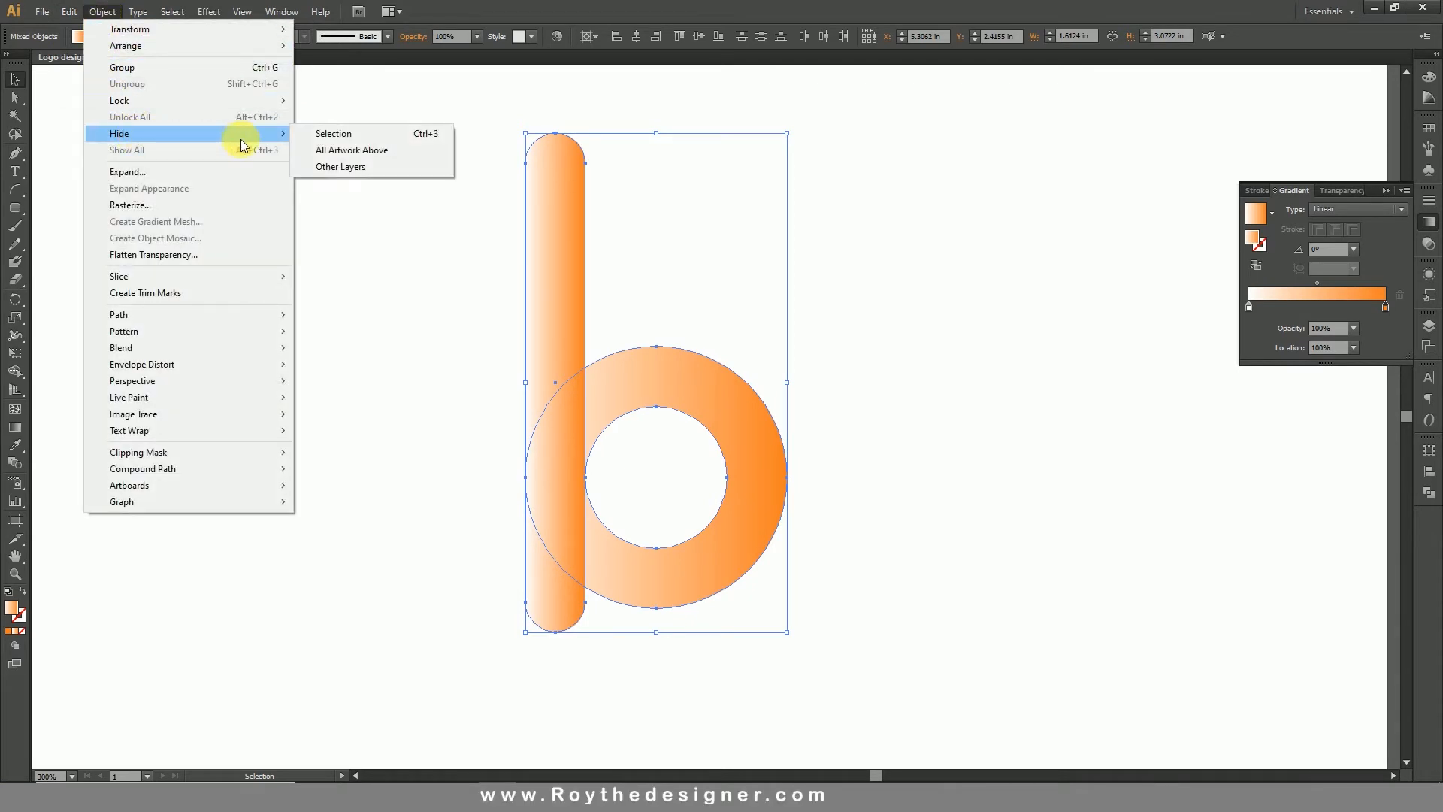
{"action": "left_click", "coordinate": [347, 140]}
Merge the ring, its overlap with the bar and the bar's lower end into one shape with Shape Builder.
{"action": "left_click_drag", "start_coordinate": [786, 319], "coordinate": [488, 487]}
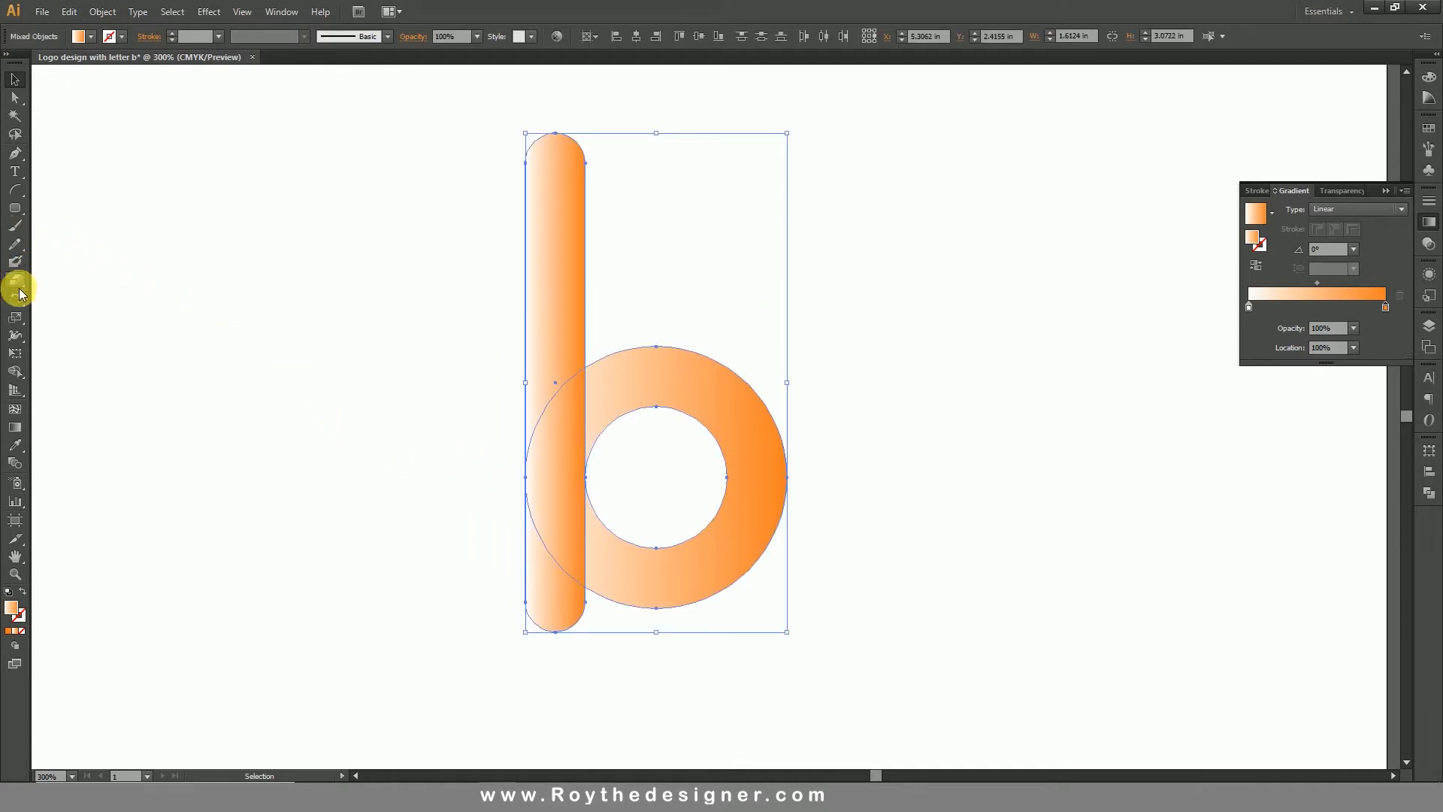
{"action": "left_click", "coordinate": [16, 373]}
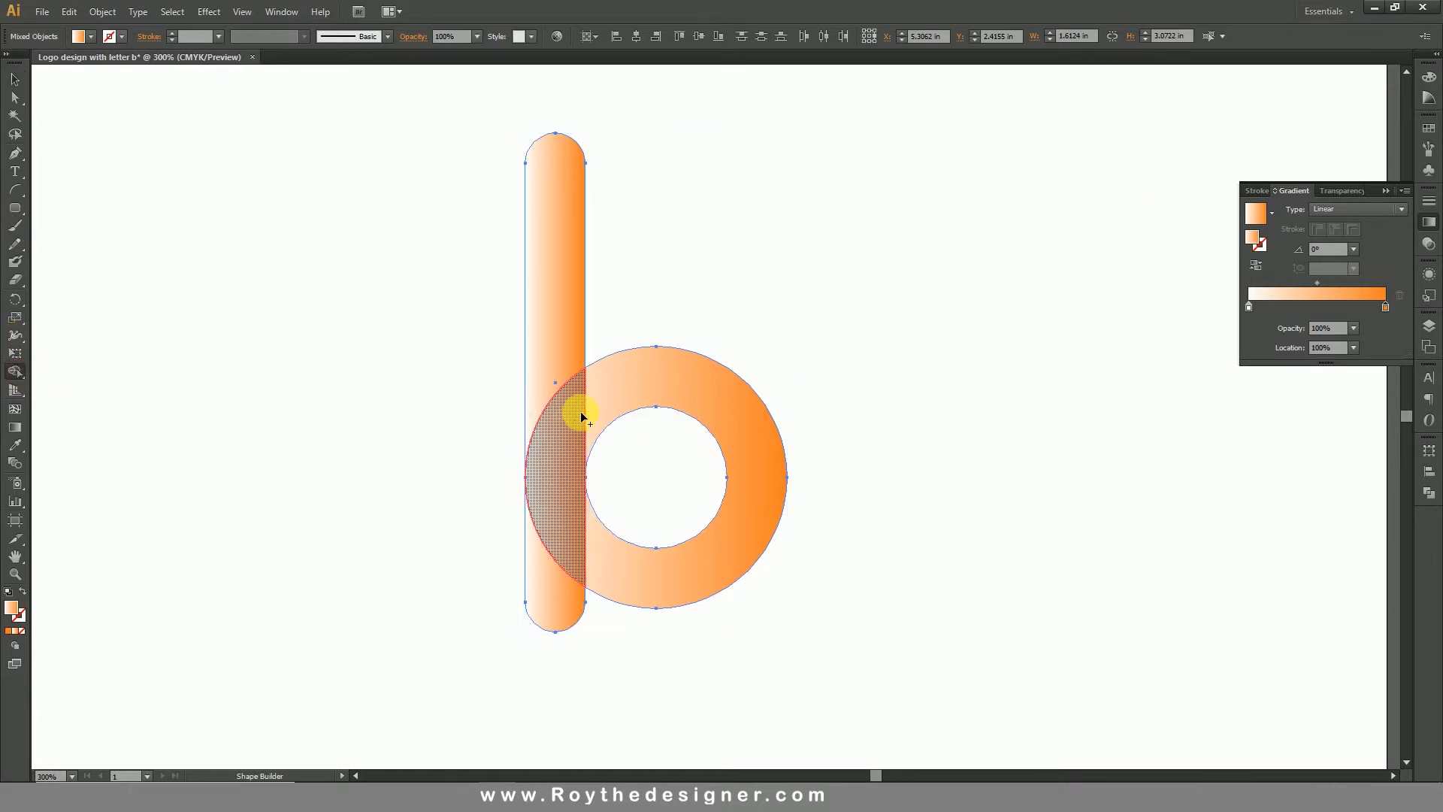
{"action": "mouse_move", "coordinate": [588, 409]}
{"action": "left_mouse_down"}
{"action": "mouse_move", "coordinate": [538, 542]}
{"action": "mouse_move", "coordinate": [552, 577]}
{"action": "mouse_move", "coordinate": [567, 569]}
{"action": "mouse_move", "coordinate": [525, 467]}
{"action": "left_mouse_up"}
Delete the leftover upper part of the bar above the merged ring shape.
{"action": "left_click", "coordinate": [15, 78]}
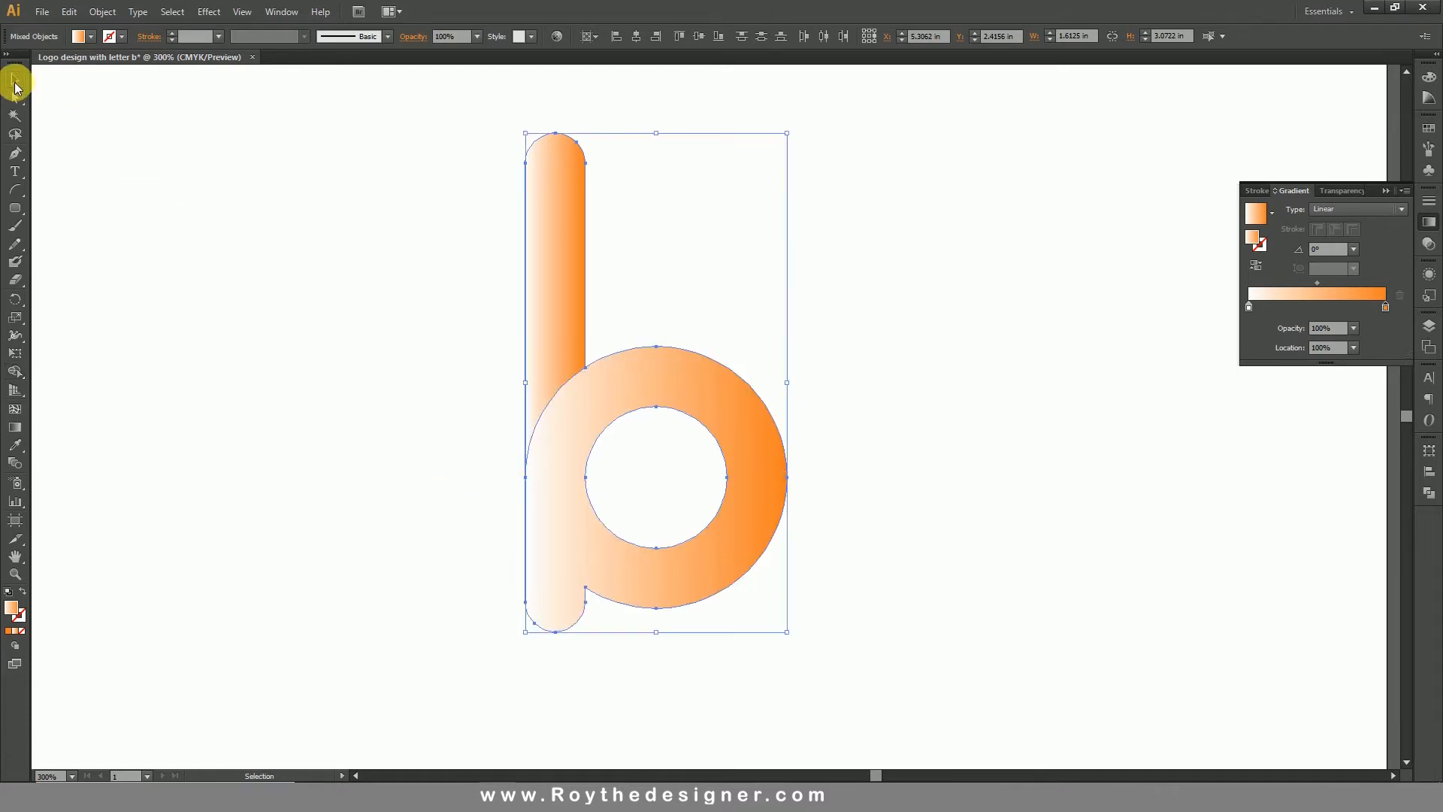
{"action": "left_click_drag", "start_coordinate": [305, 161], "coordinate": [665, 282]}
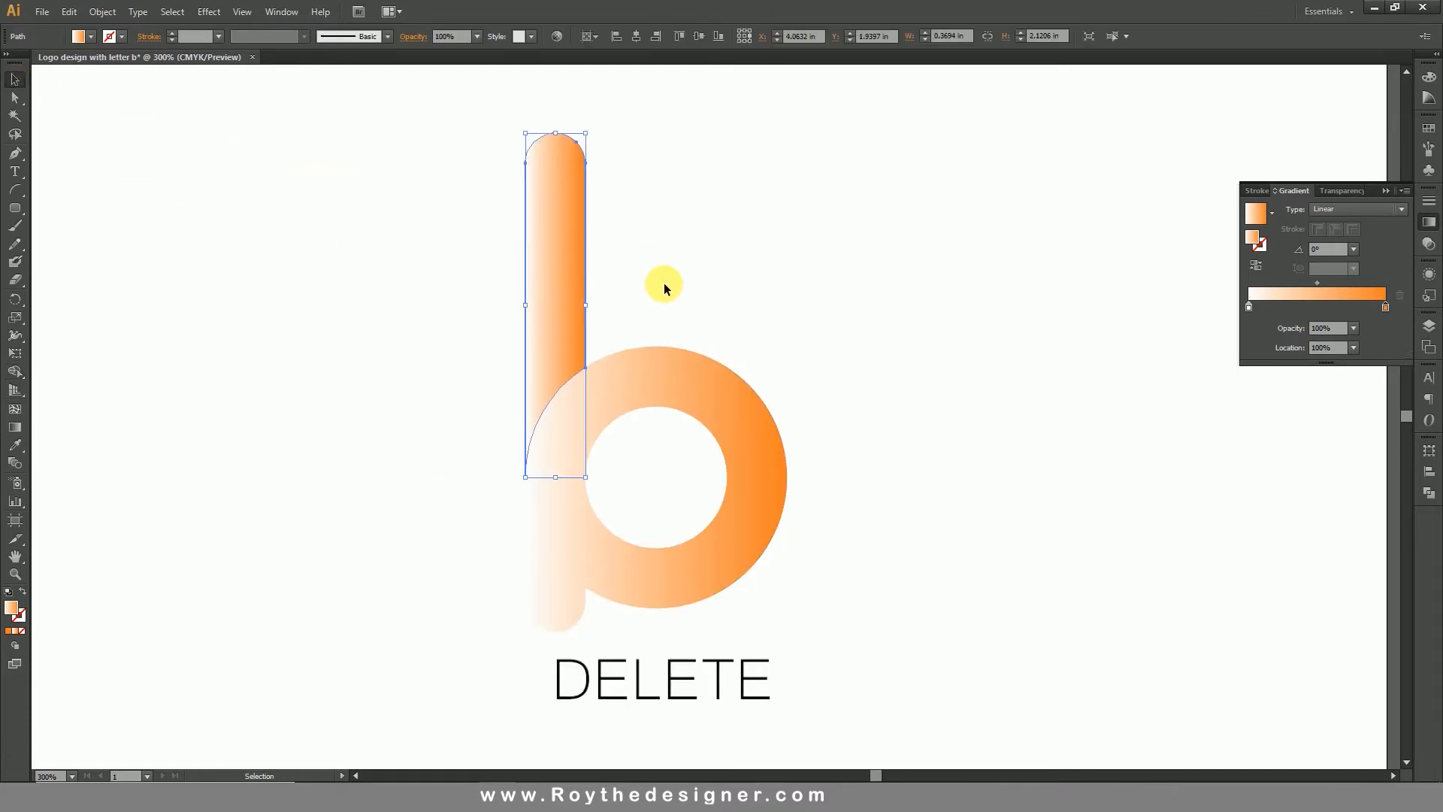
{"action": "key", "text": "Delete"}
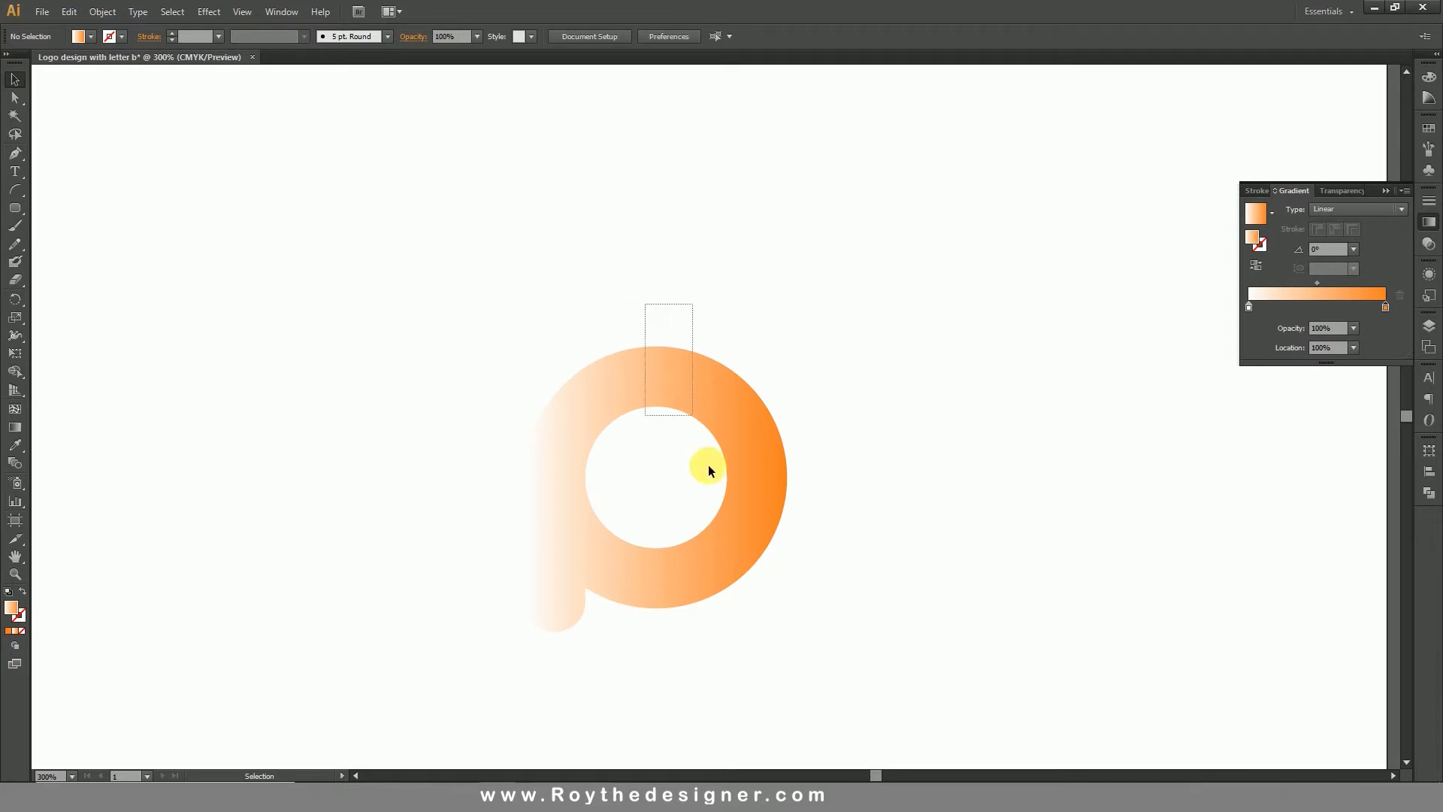
{"action": "left_click", "coordinate": [877, 456]}
Show the hidden bar and ring again and delete the restored ring.
{"action": "left_click", "coordinate": [102, 11]}
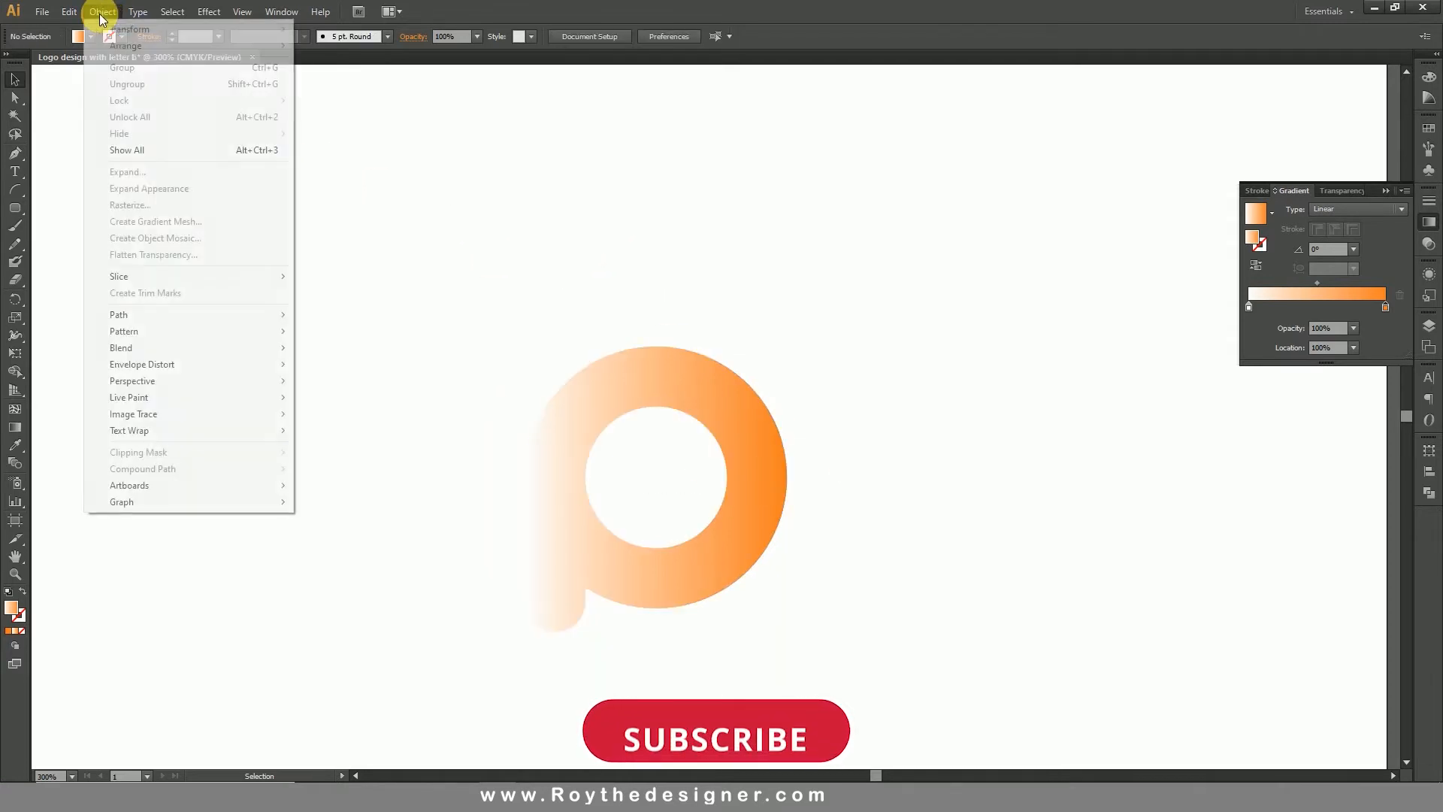
{"action": "left_click", "coordinate": [154, 149]}
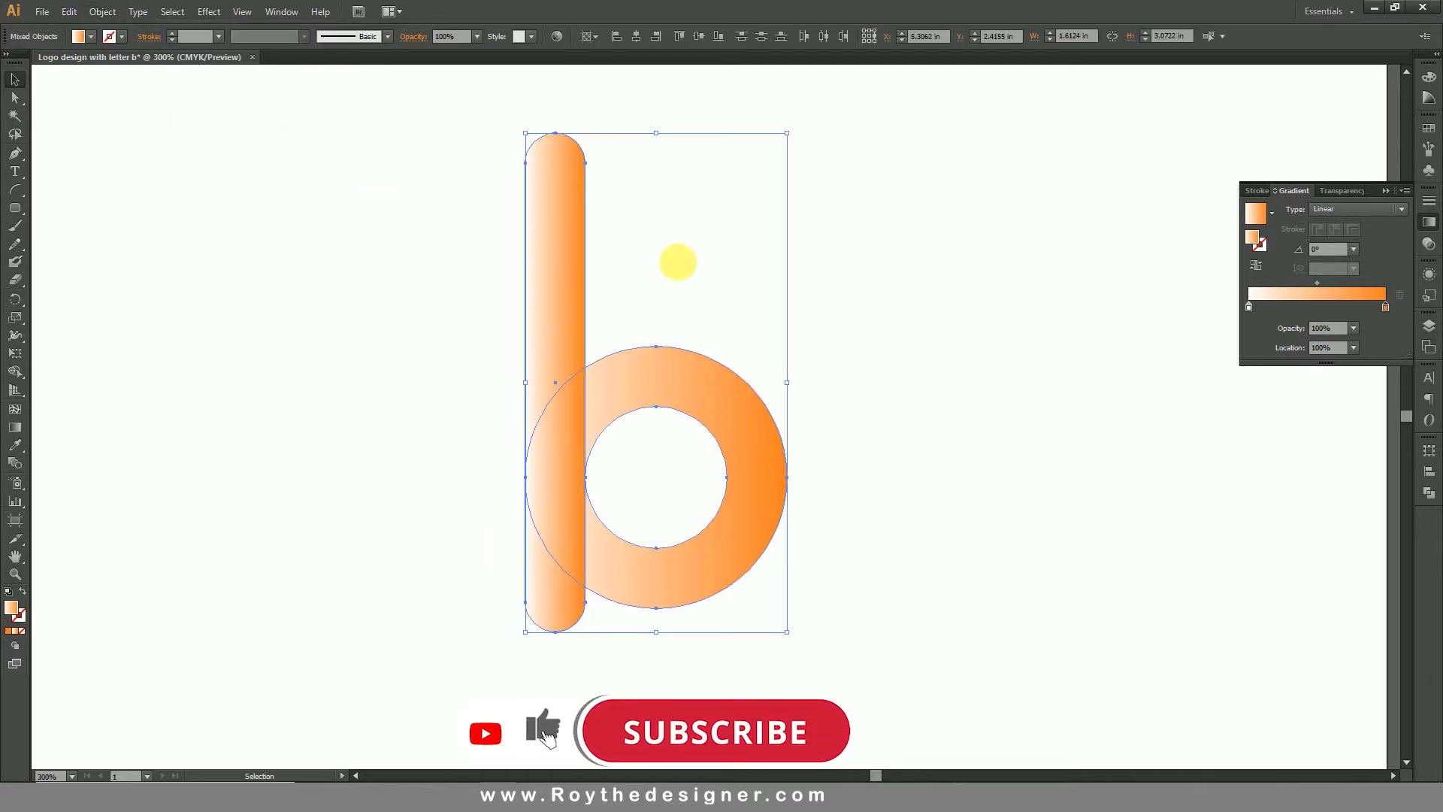
{"action": "left_click", "coordinate": [864, 274]}
{"action": "left_click", "coordinate": [694, 385]}
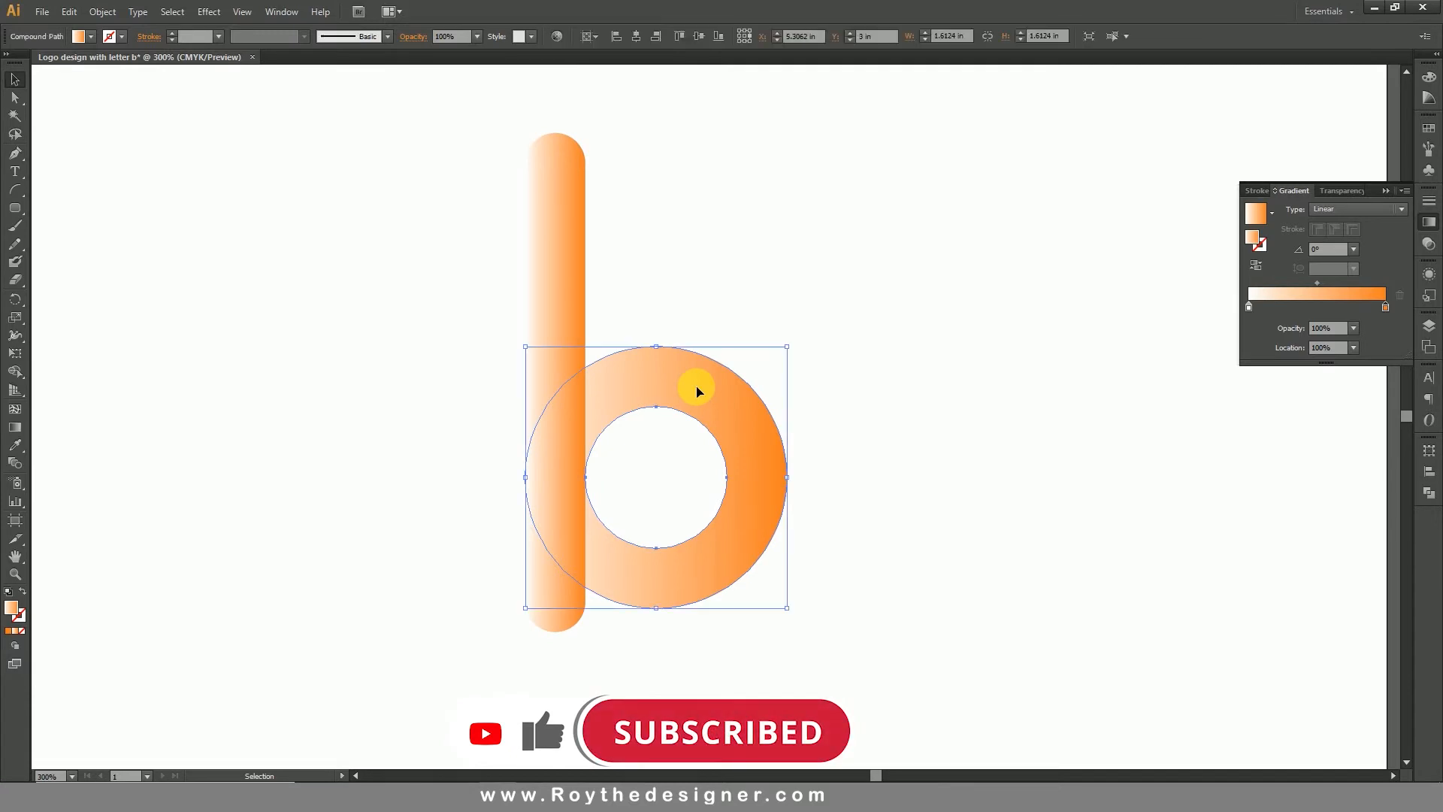
{"action": "left_click", "coordinate": [703, 318]}
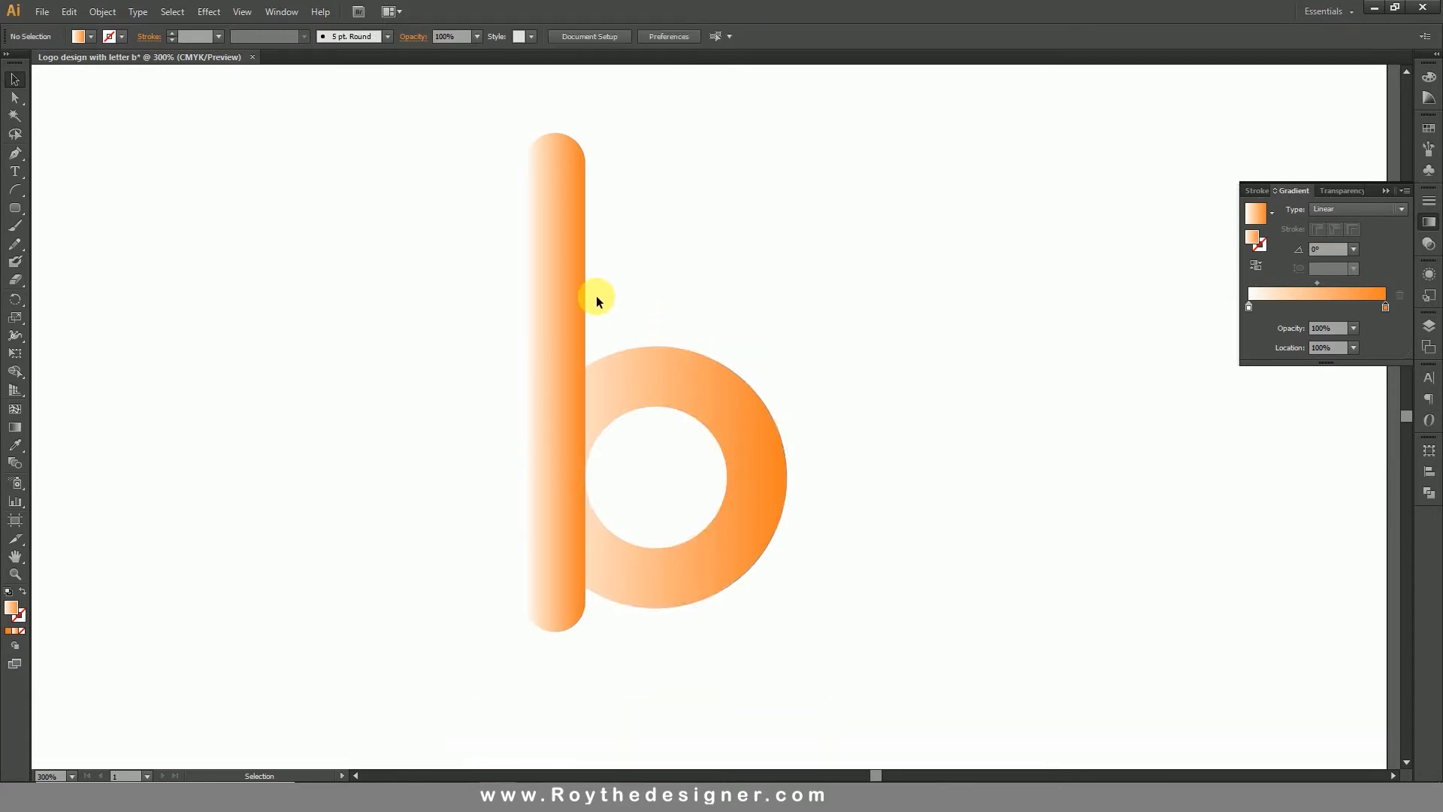
Send the full-length bar to the back, behind the merged ring shape.
{"action": "left_click", "coordinate": [577, 303]}
{"action": "right_click", "coordinate": [577, 303]}
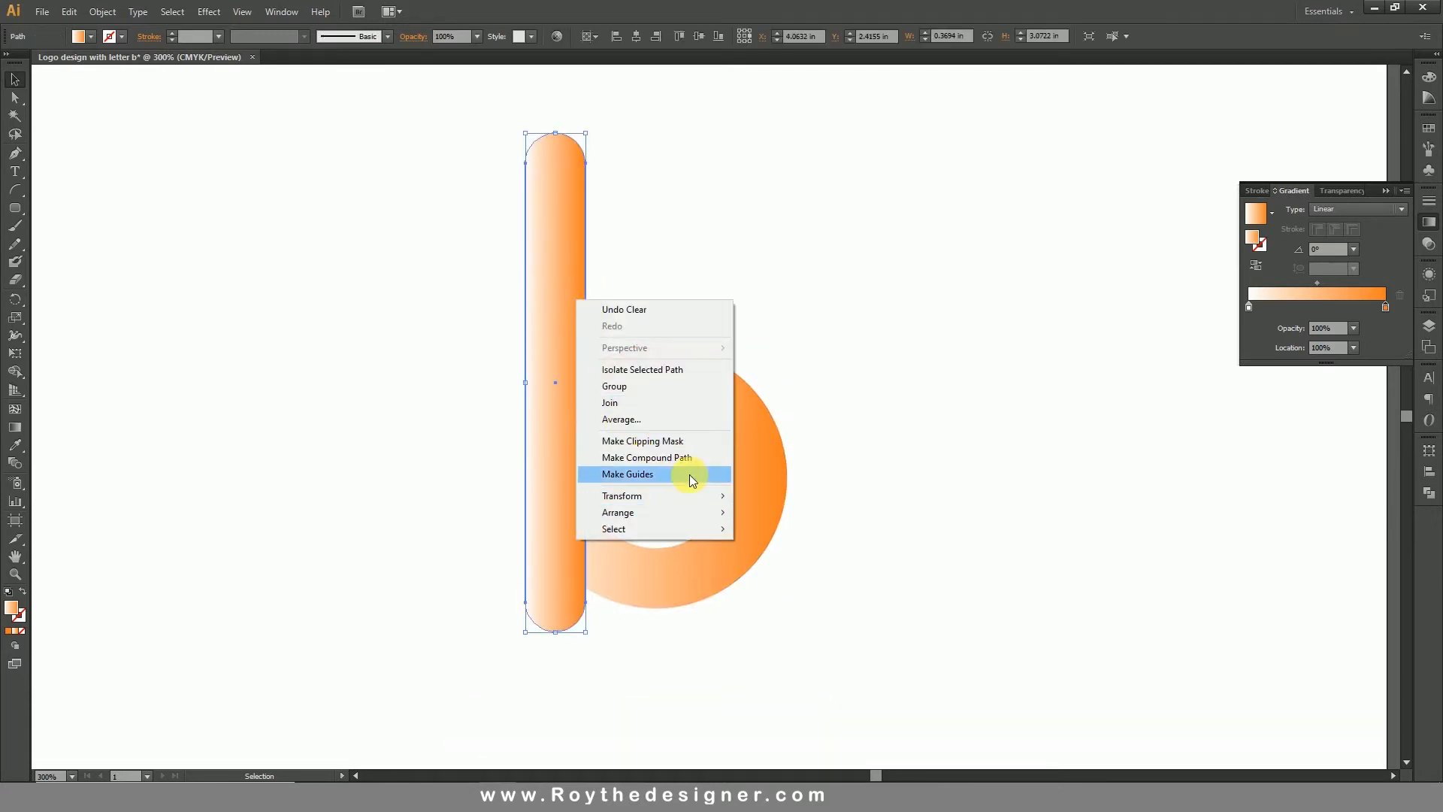
{"action": "mouse_move", "coordinate": [679, 514]}
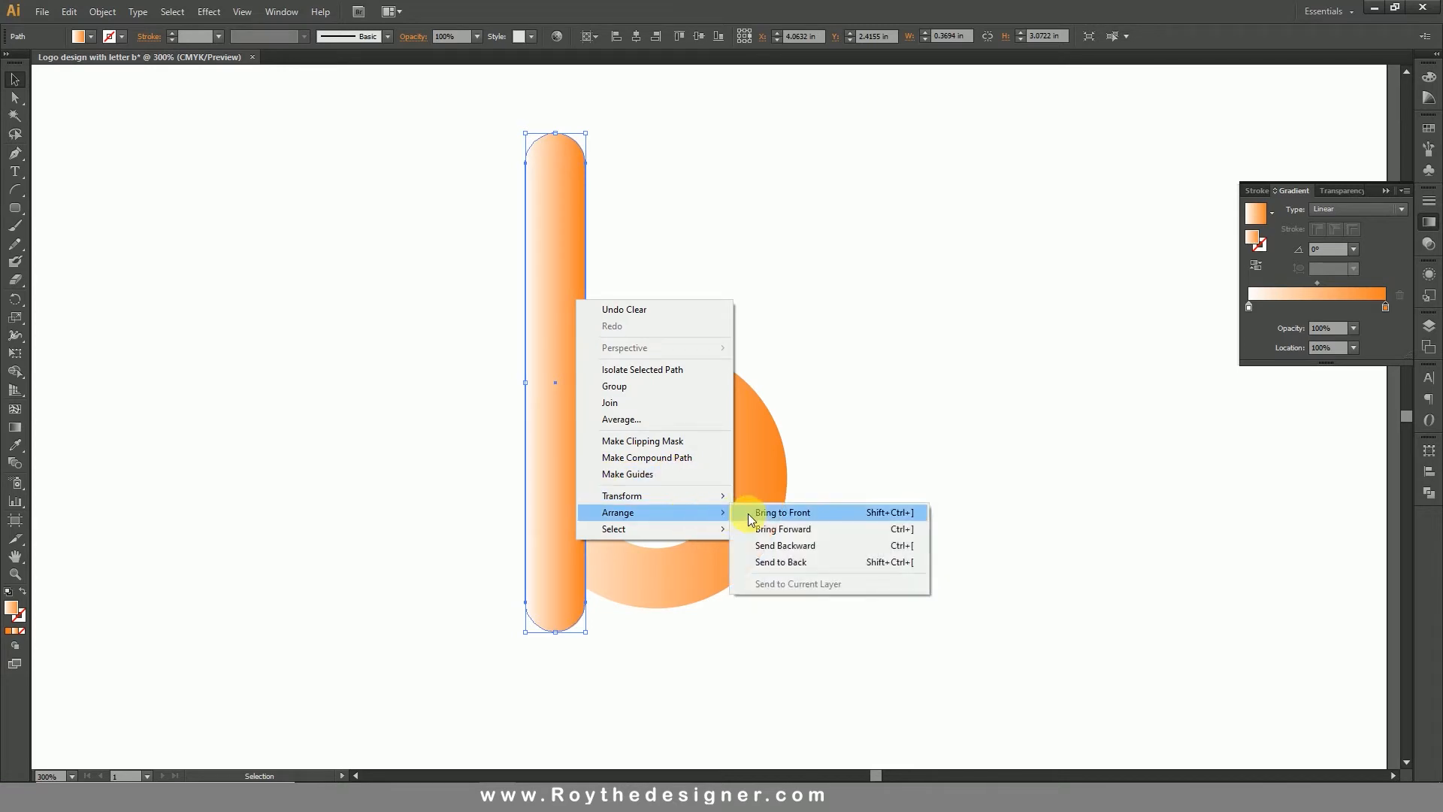
{"action": "left_click", "coordinate": [782, 562]}
{"action": "left_click", "coordinate": [845, 437]}
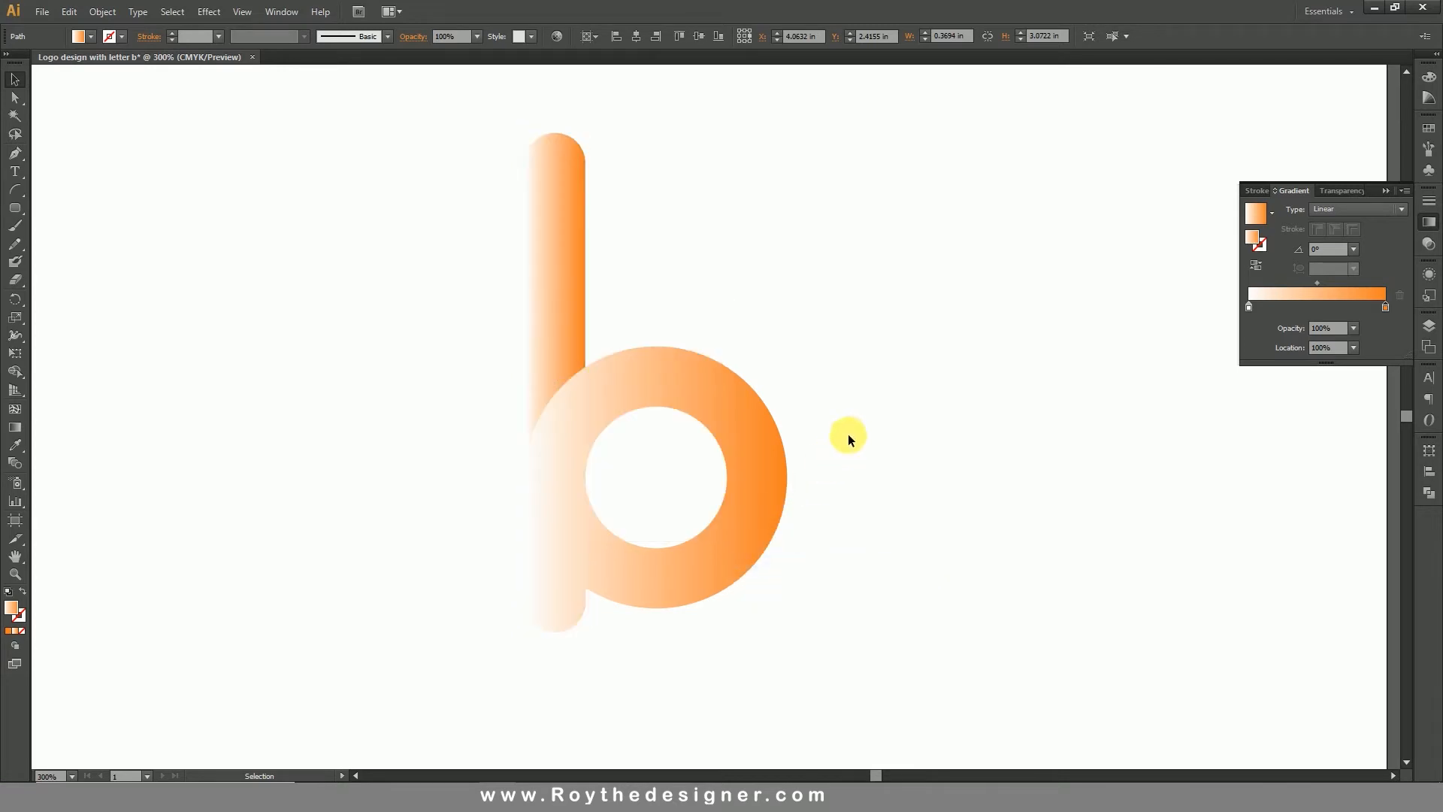
Duplicate the bar and the merged ring shape together, placing the copy about 1.8 in to the left.
{"action": "left_click", "coordinate": [619, 386]}
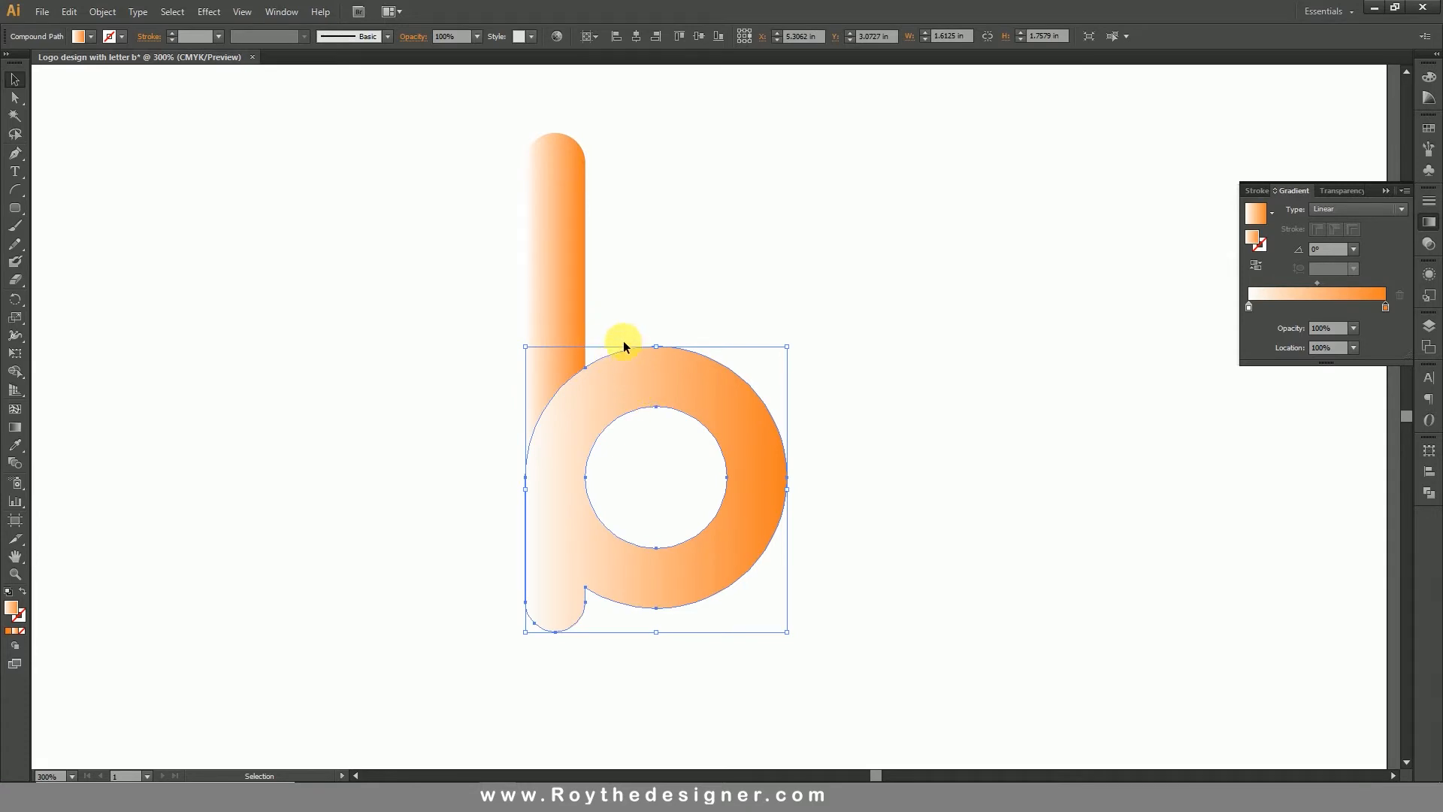
{"action": "left_click", "coordinate": [554, 322], "text": "shift"}
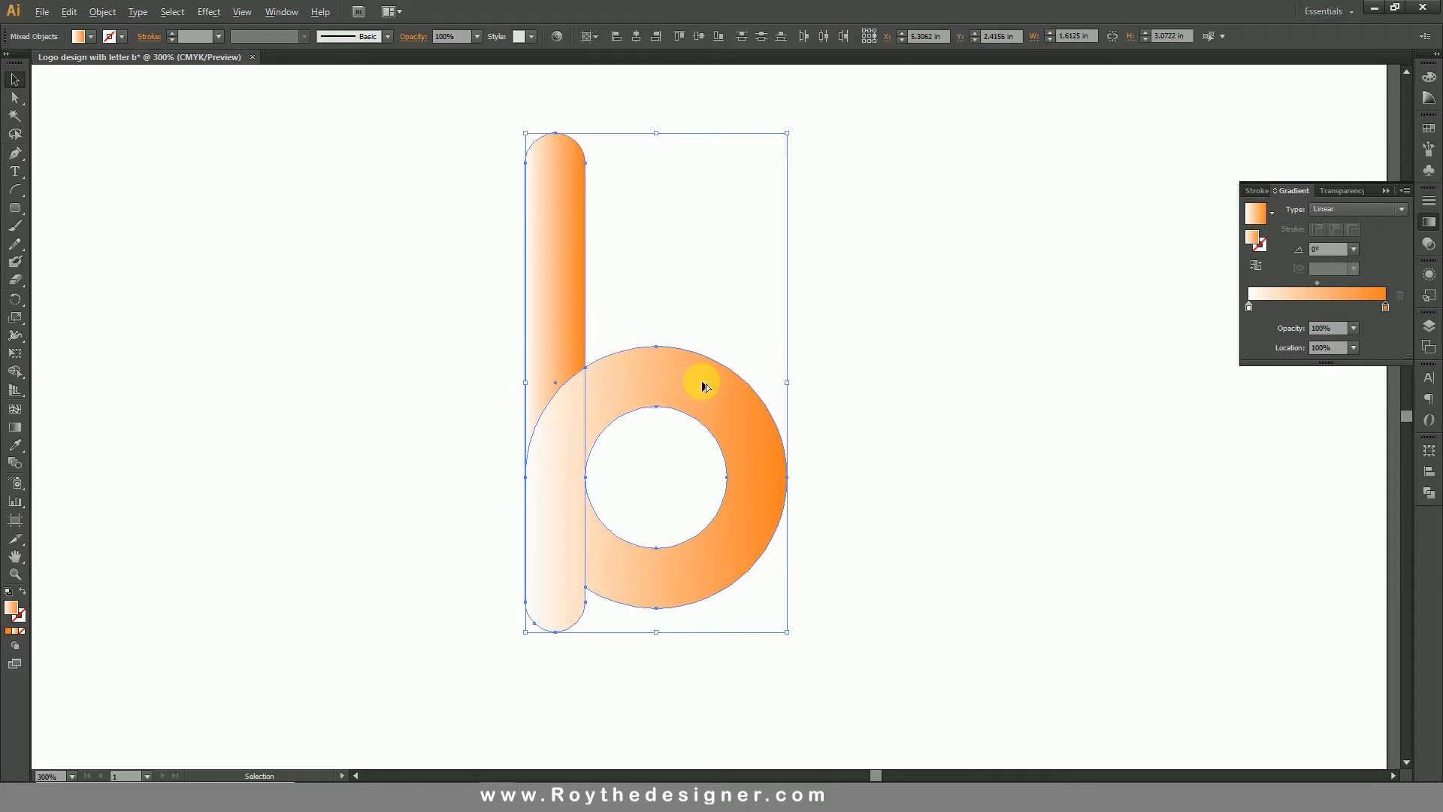
{"action": "left_click_drag", "start_coordinate": [704, 385], "coordinate": [409, 381]}
{"action": "scroll", "coordinate": [466, 307], "scroll_direction": "left", "scroll_amount": 2}
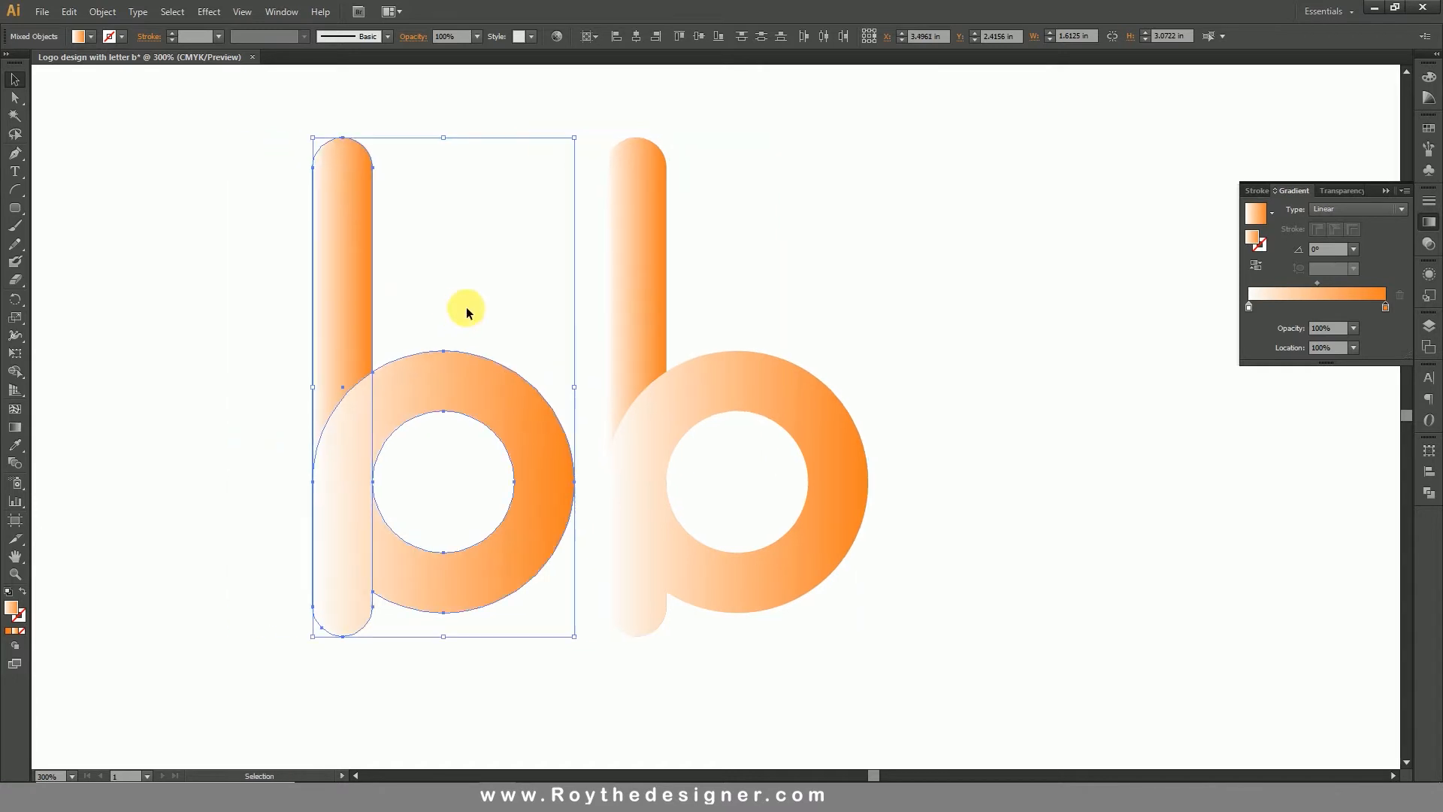
Duplicate the merged ring shape of the left-hand "b", offsetting the copy upward by about 0.03 in.
{"action": "left_click", "coordinate": [466, 306]}
{"action": "left_click", "coordinate": [442, 403]}
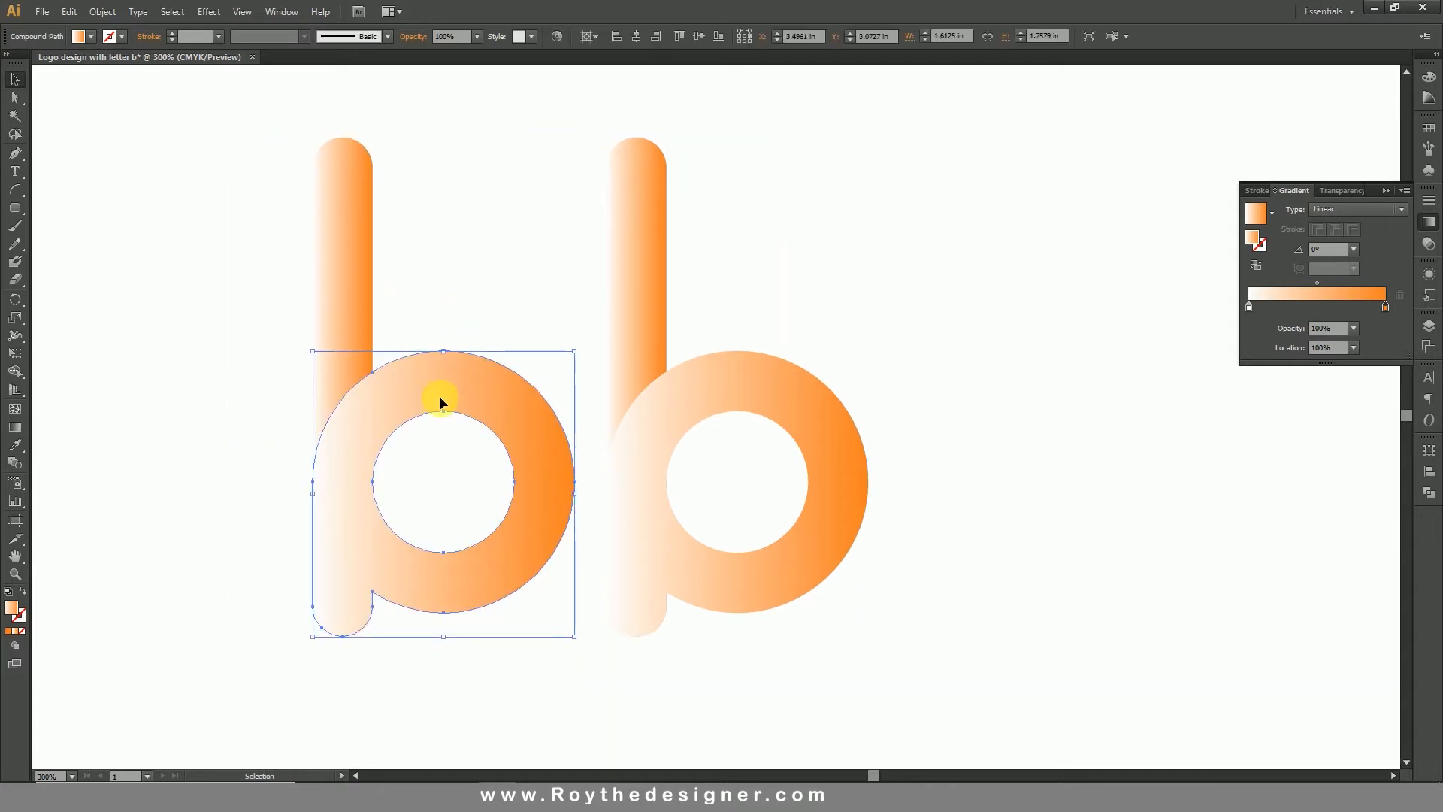
{"action": "left_click_drag", "start_coordinate": [432, 381], "coordinate": [435, 376]}
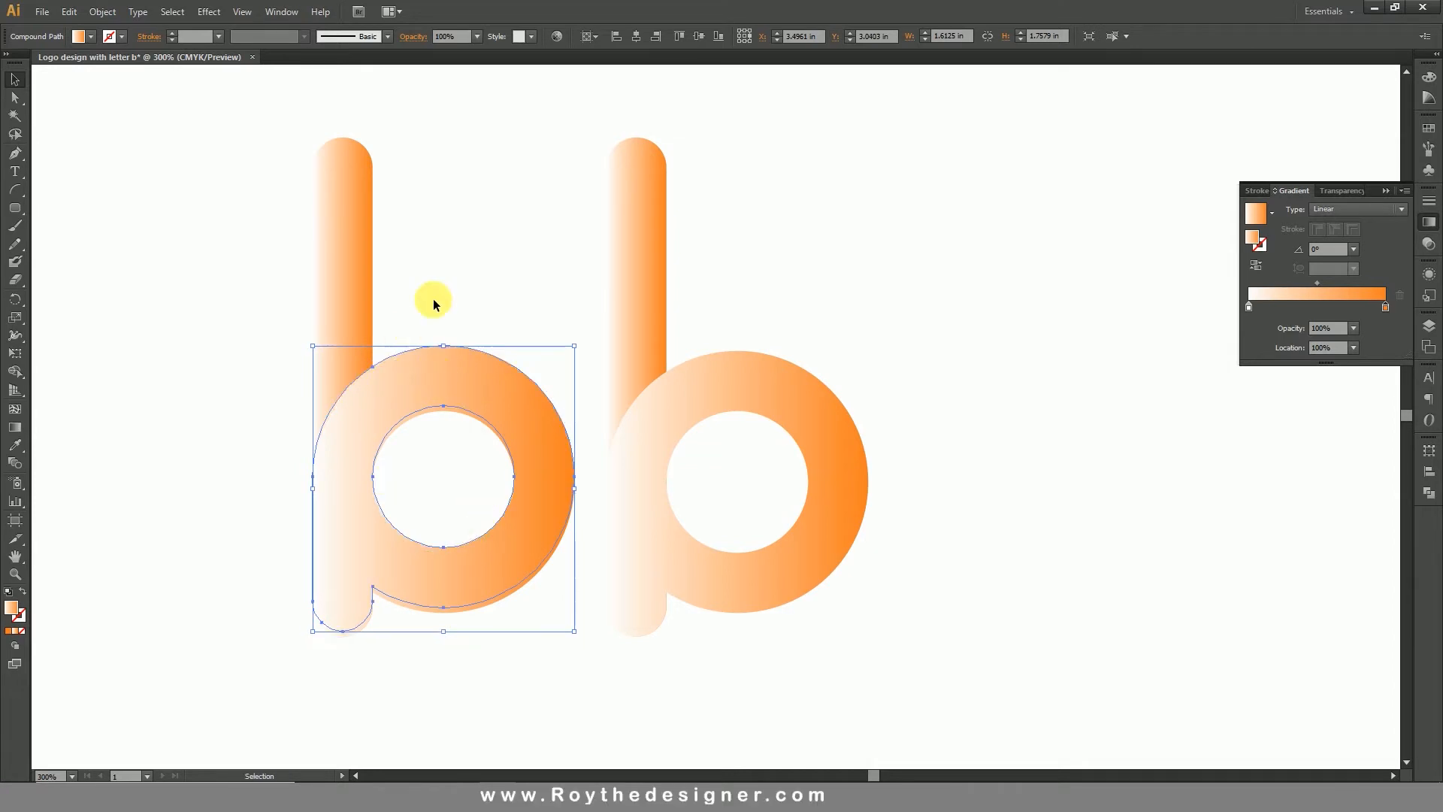
Split the overlapping shapes of the left-hand "b" with the Divide pathfinder and ungroup the pieces.
{"action": "left_click_drag", "start_coordinate": [434, 304], "coordinate": [335, 420]}
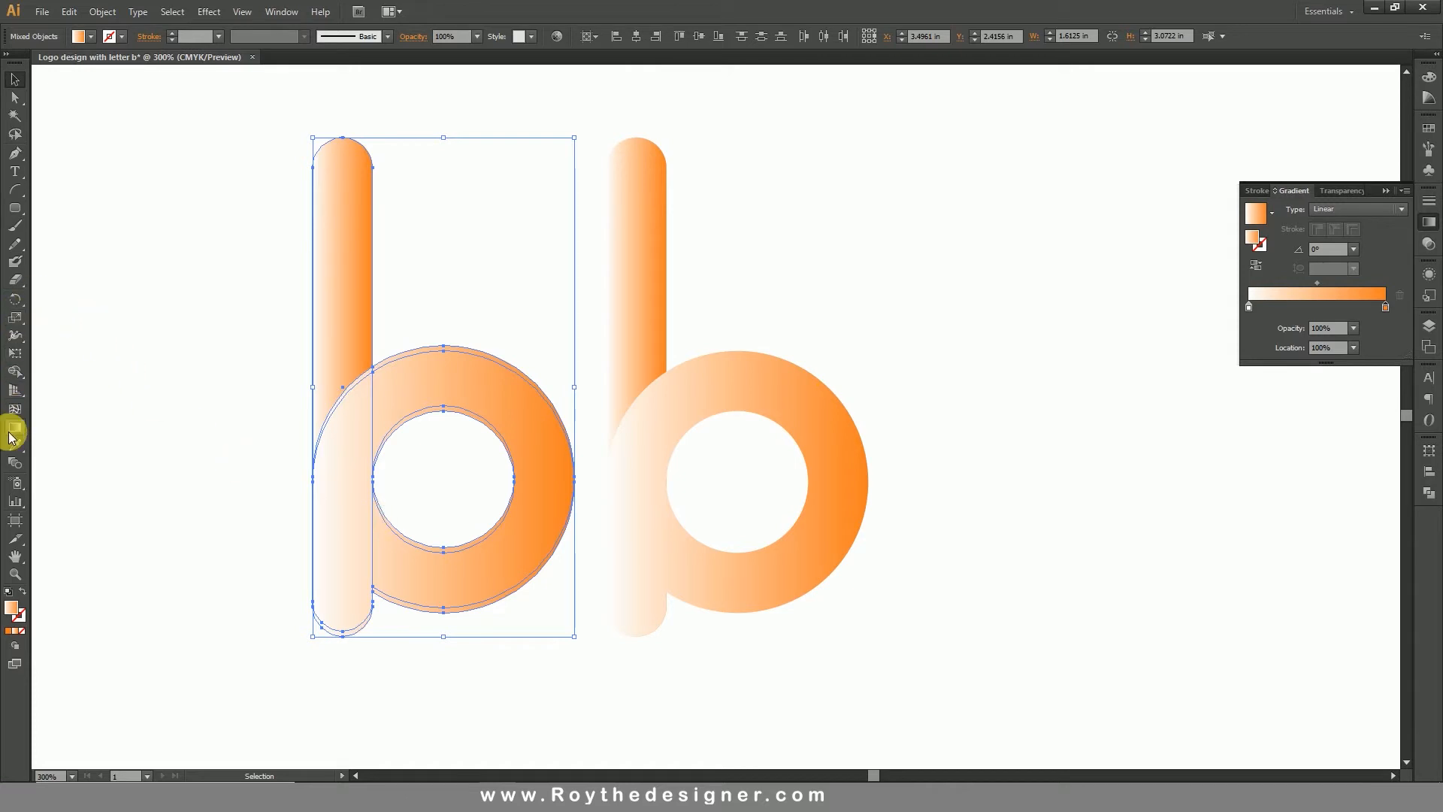
{"action": "left_click", "coordinate": [15, 371]}
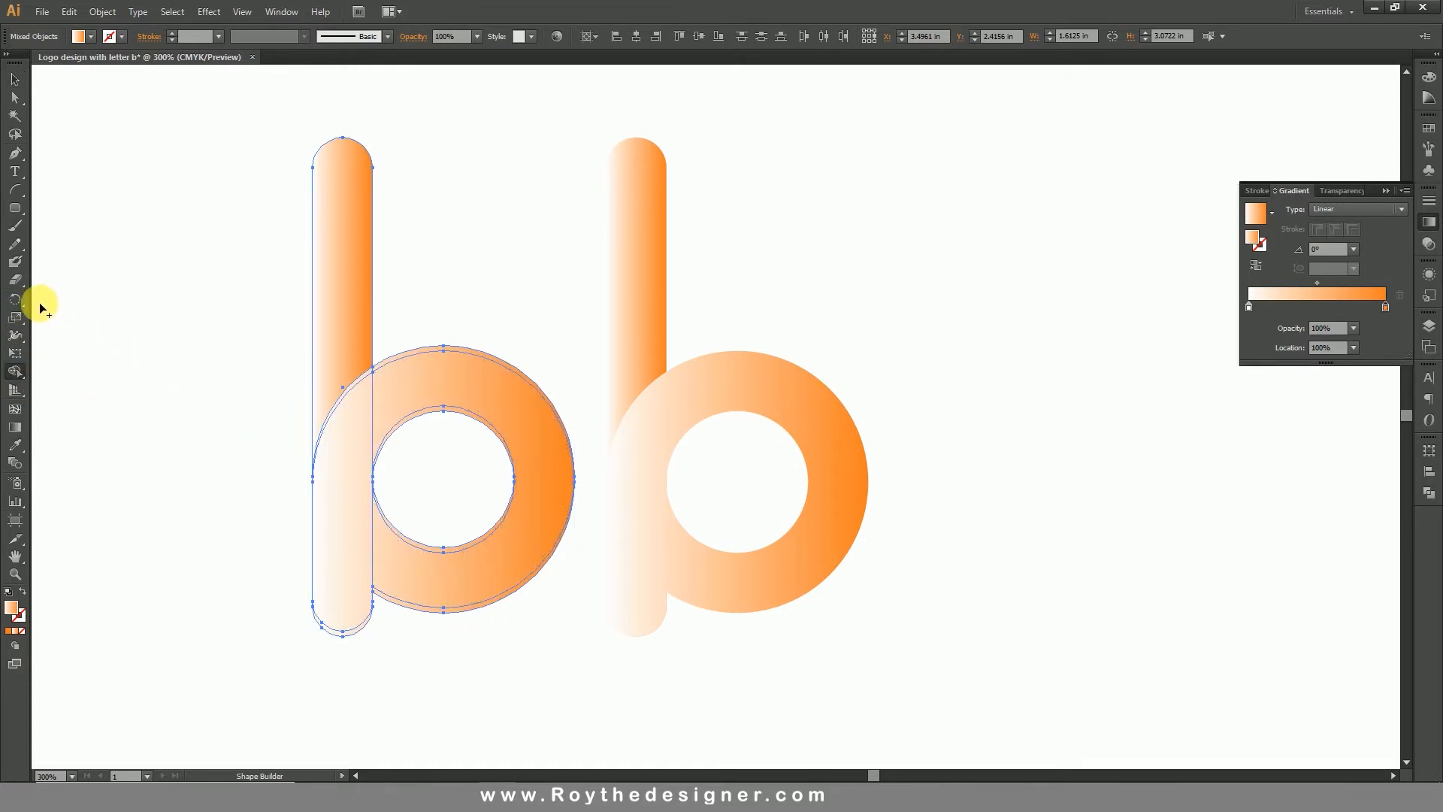
{"action": "left_click", "coordinate": [15, 79]}
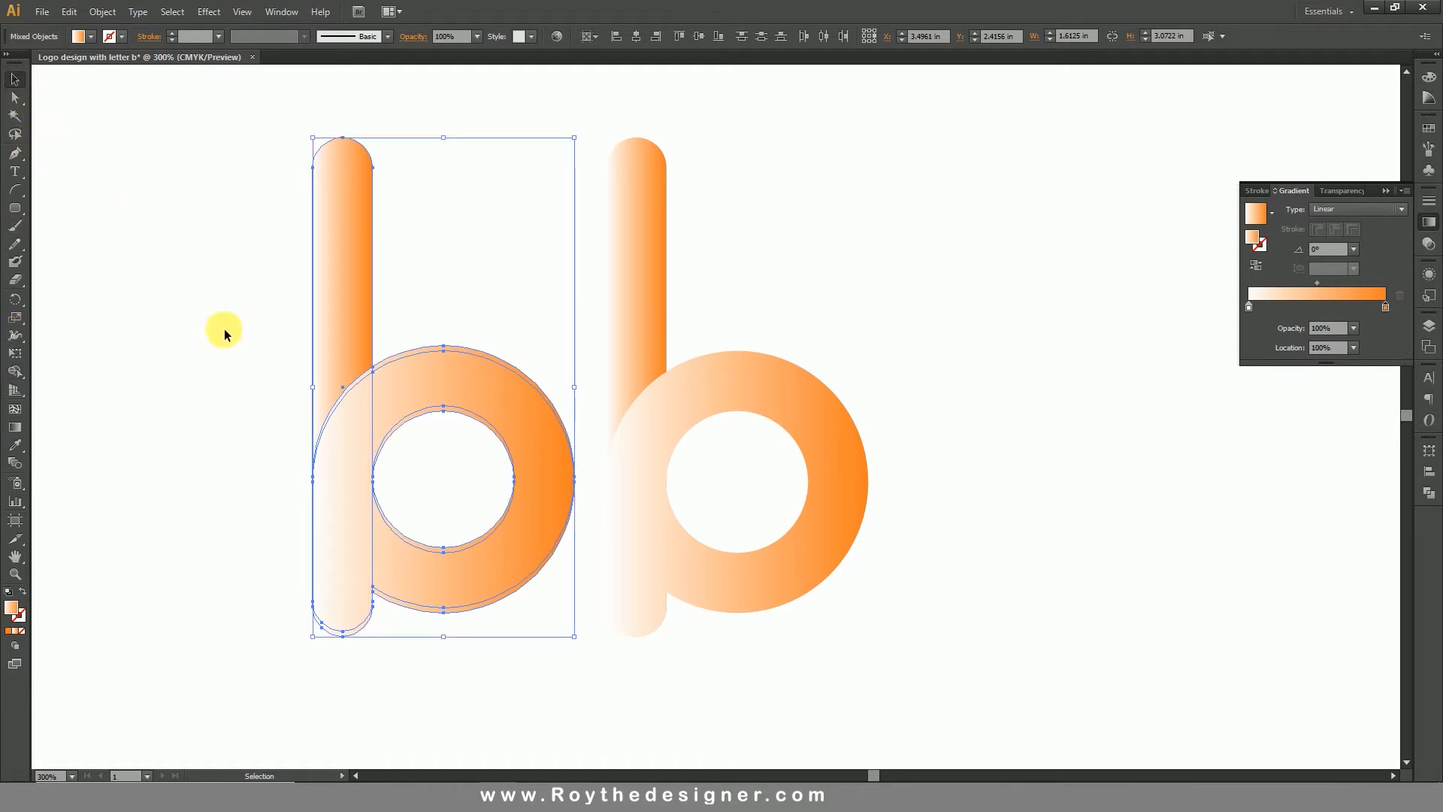
{"action": "left_click_drag", "start_coordinate": [212, 313], "coordinate": [492, 593]}
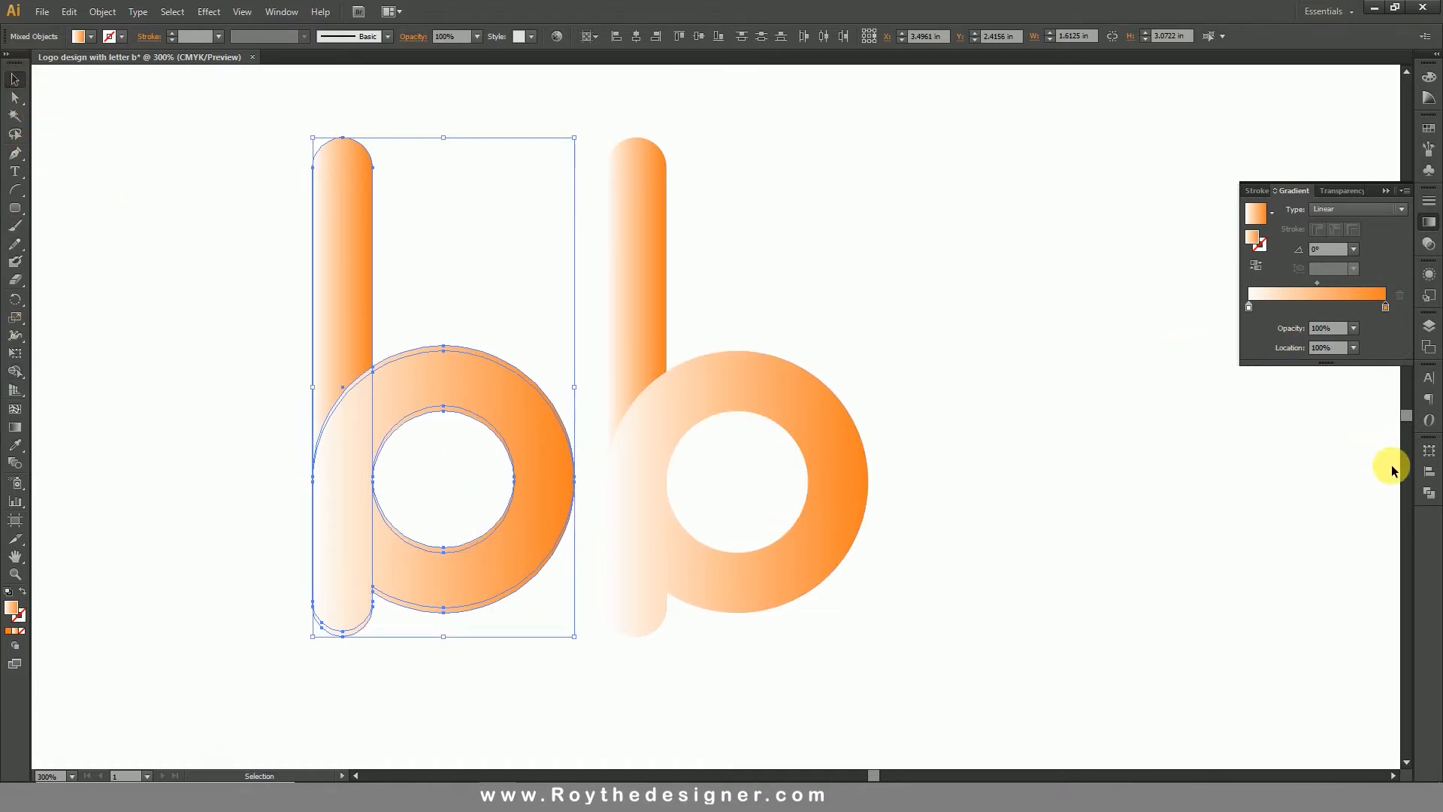
{"action": "left_click", "coordinate": [1429, 491]}
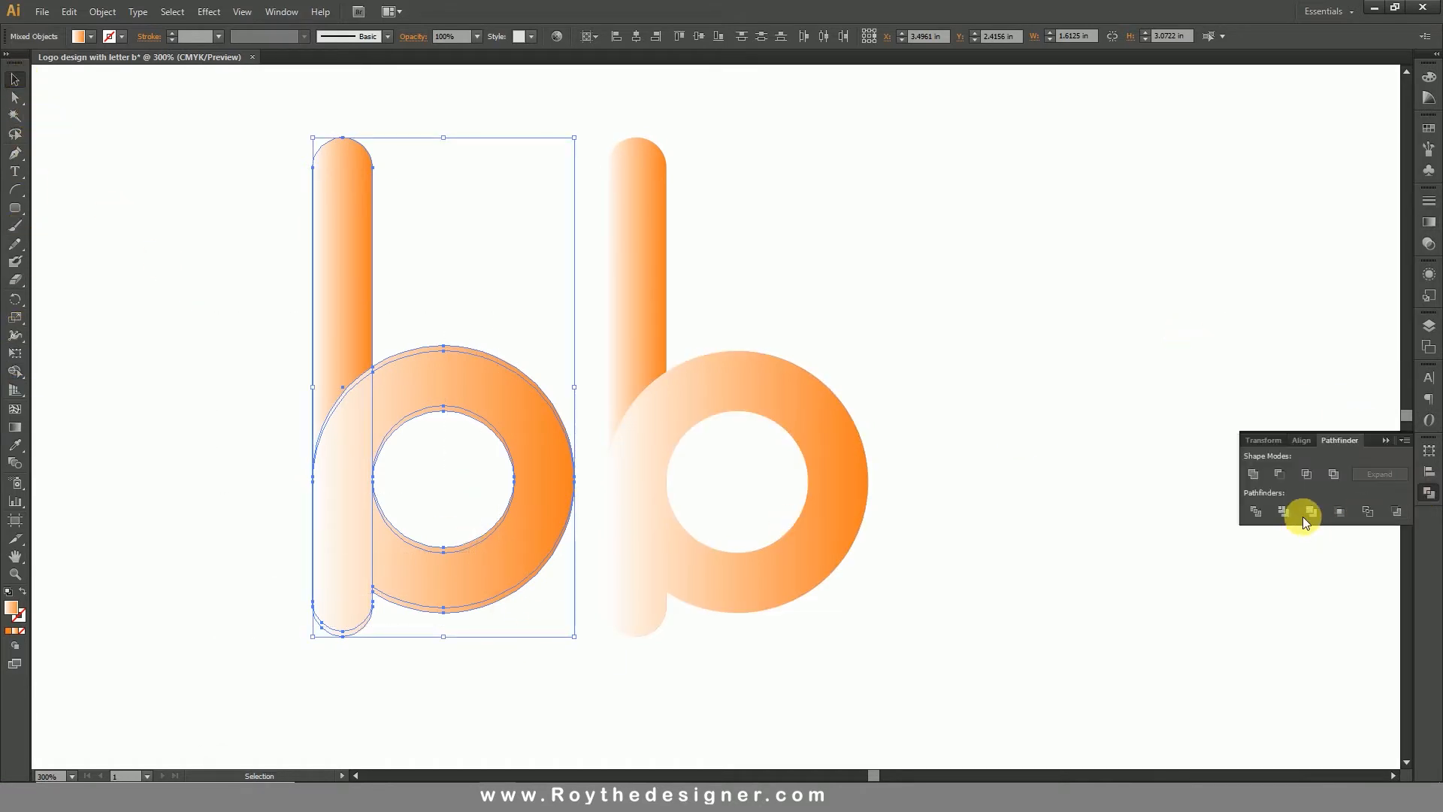
{"action": "left_click", "coordinate": [1257, 511]}
{"action": "right_click", "coordinate": [414, 430]}
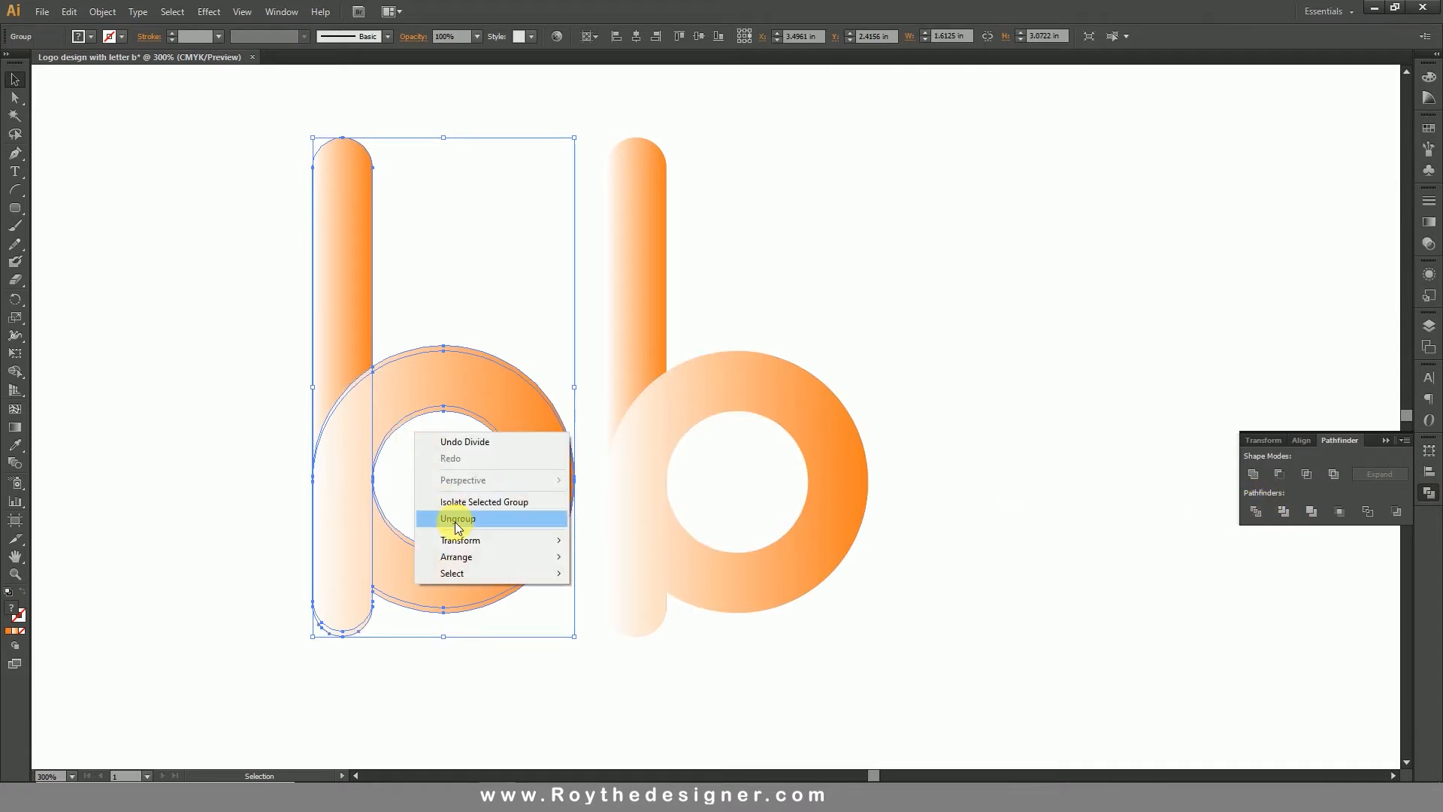
{"action": "left_click", "coordinate": [458, 517]}
{"action": "left_click", "coordinate": [386, 348]}
Move the thin slivers along the ring's upper-left curve and the stem's rounded bottom onto the matching edges of the right-hand "b".
{"action": "left_click", "coordinate": [364, 377]}
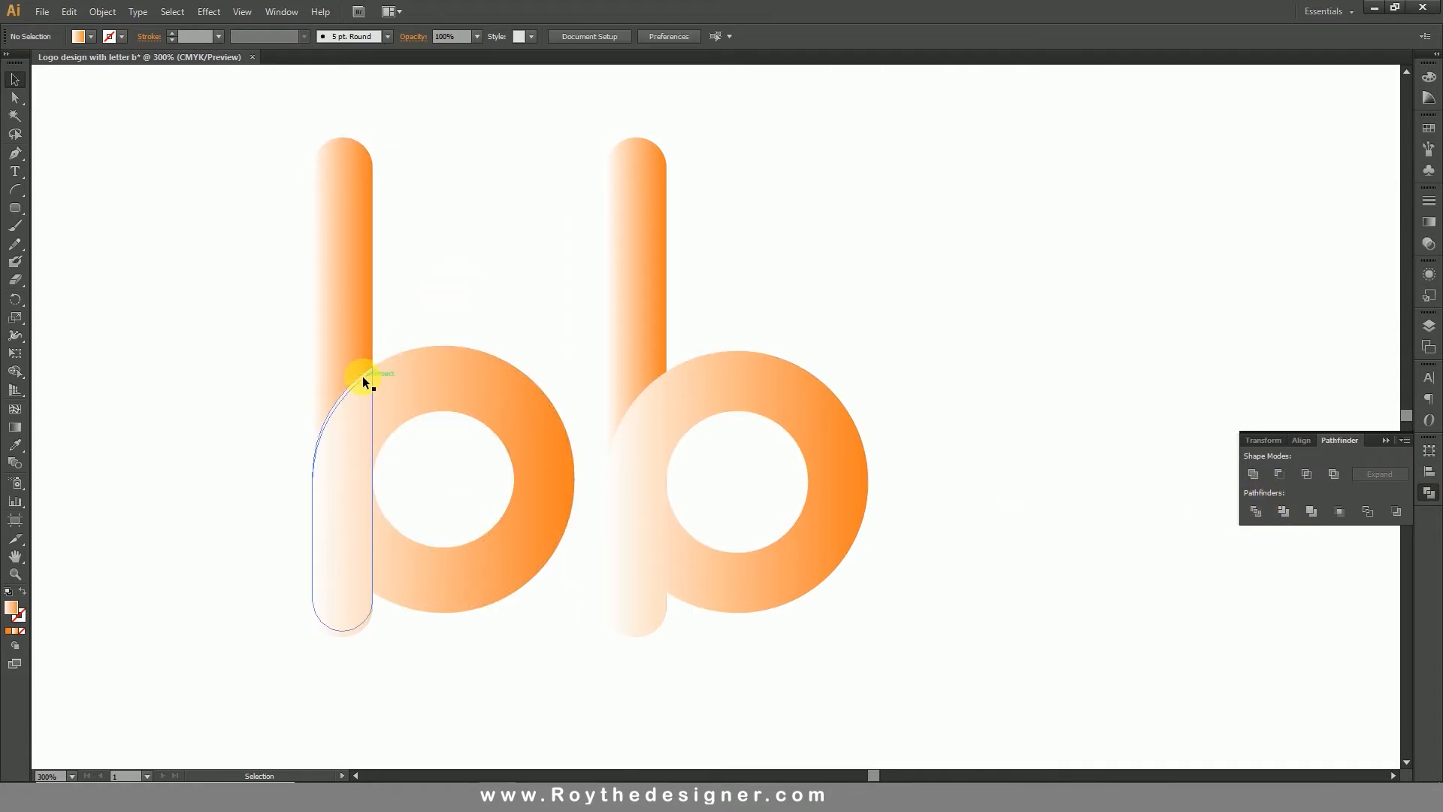
{"action": "left_click", "coordinate": [360, 378]}
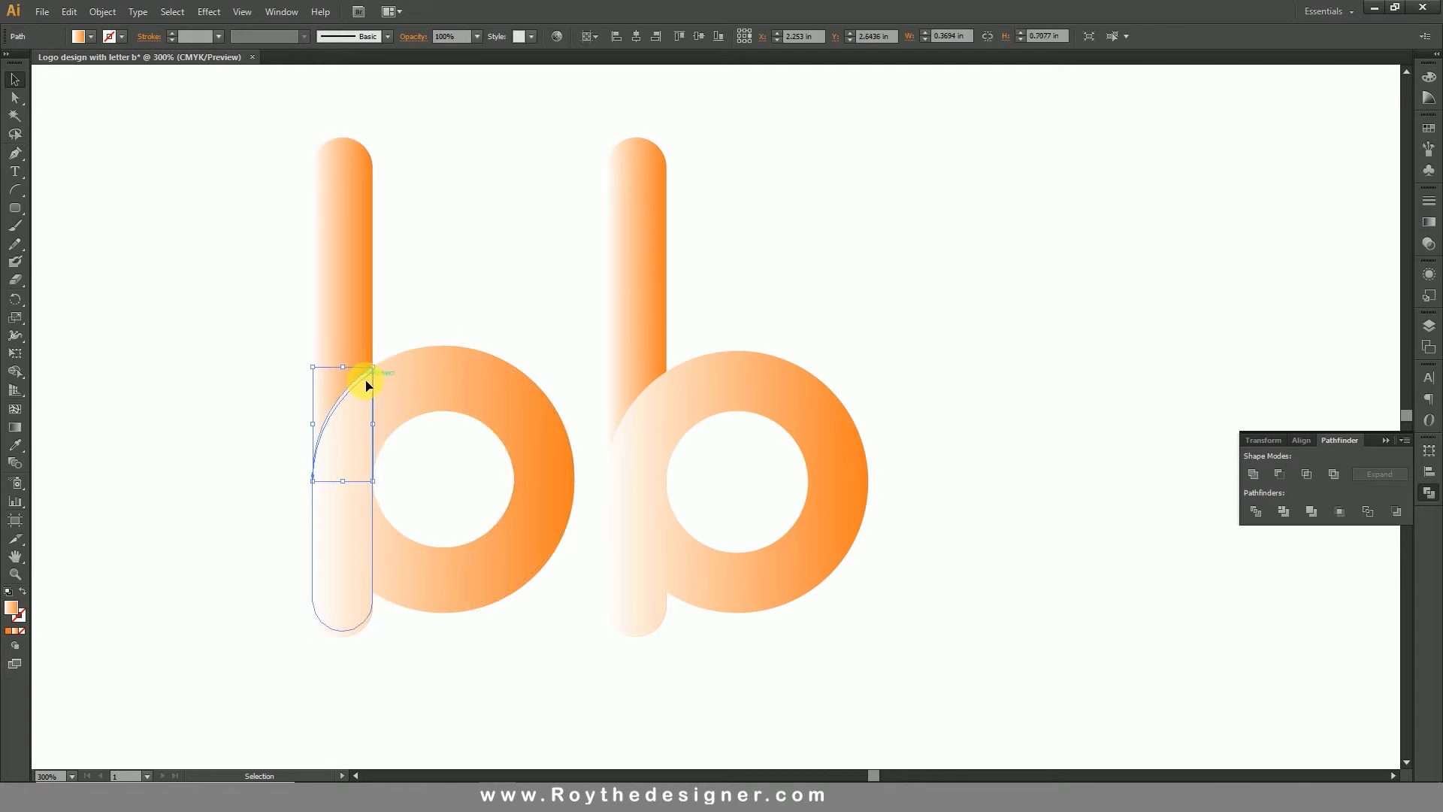
{"action": "left_click", "coordinate": [360, 631], "text": "shift"}
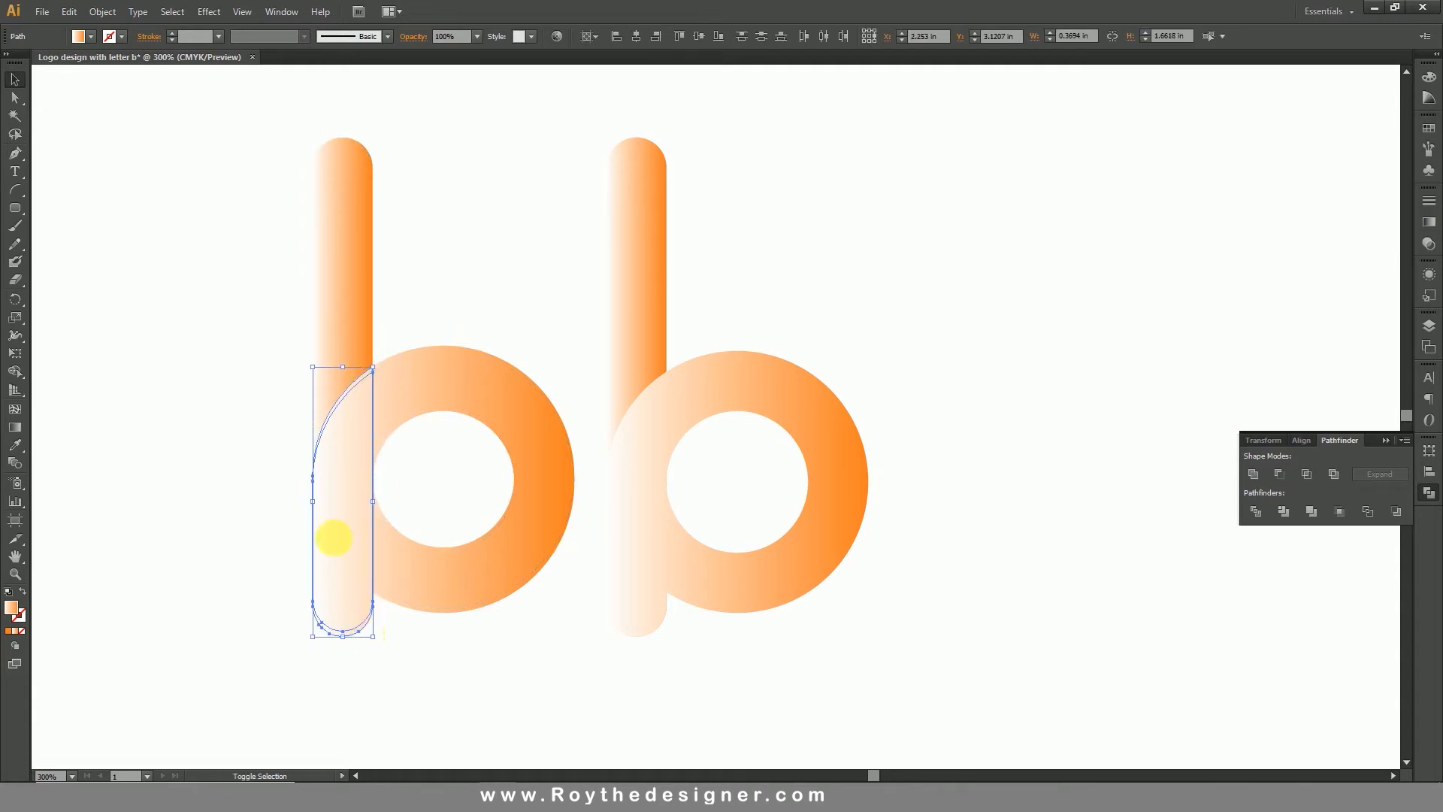
{"action": "left_click_drag", "start_coordinate": [366, 629], "coordinate": [660, 602]}
Delete all the remaining pieces of the left-hand "b".
{"action": "left_click_drag", "start_coordinate": [256, 124], "coordinate": [579, 676]}
{"action": "key", "text": "Delete"}
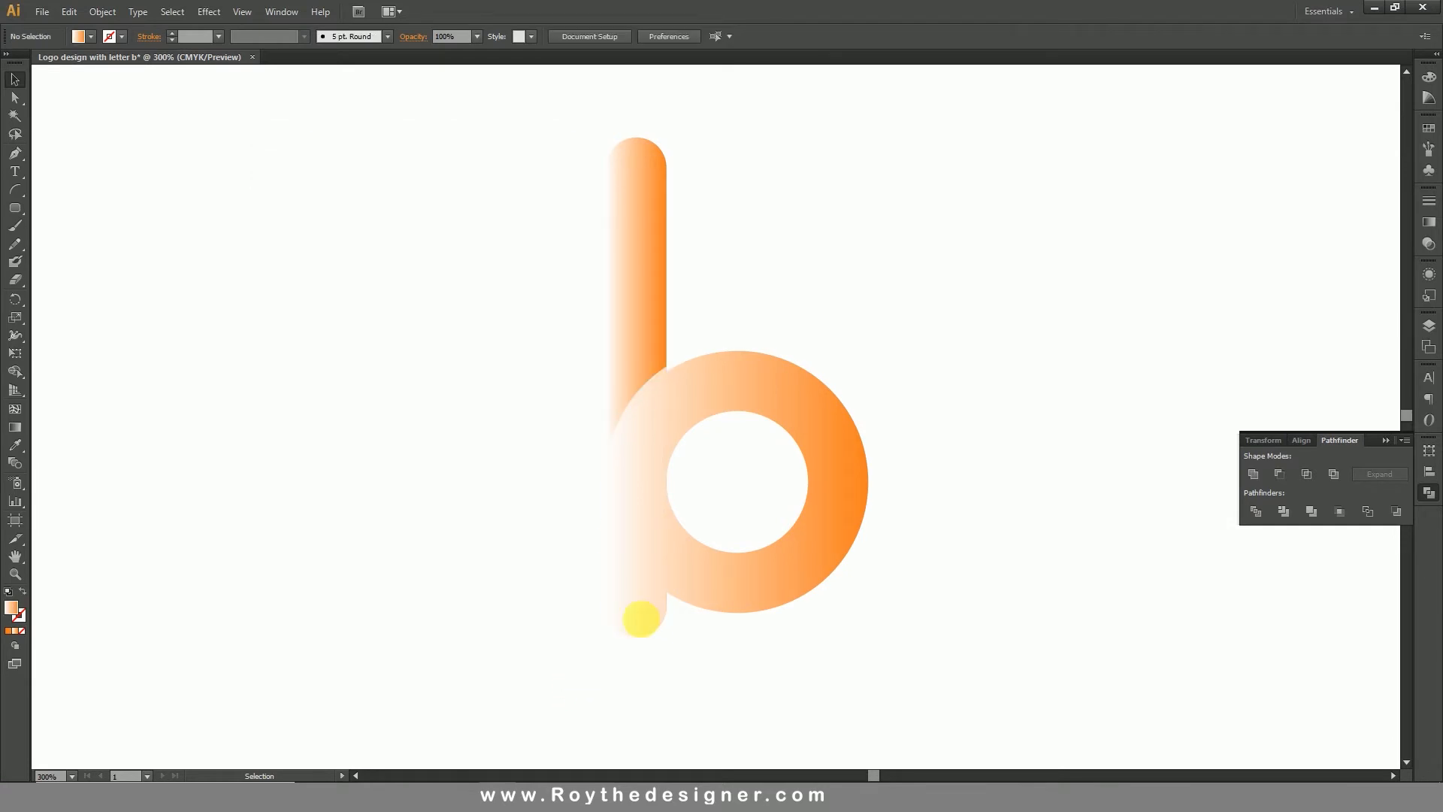
{"action": "left_click", "coordinate": [738, 381]}
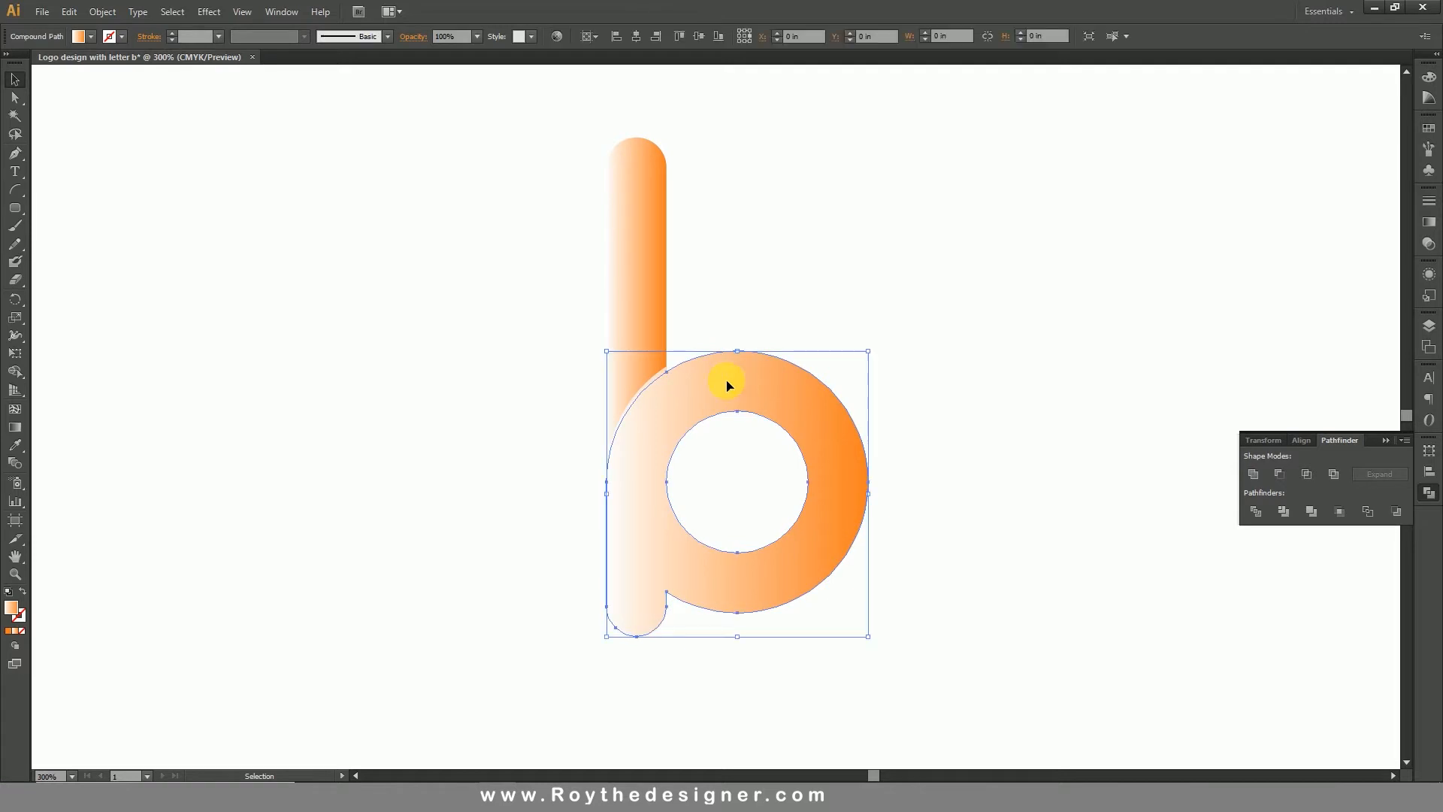
{"action": "left_click", "coordinate": [644, 292]}
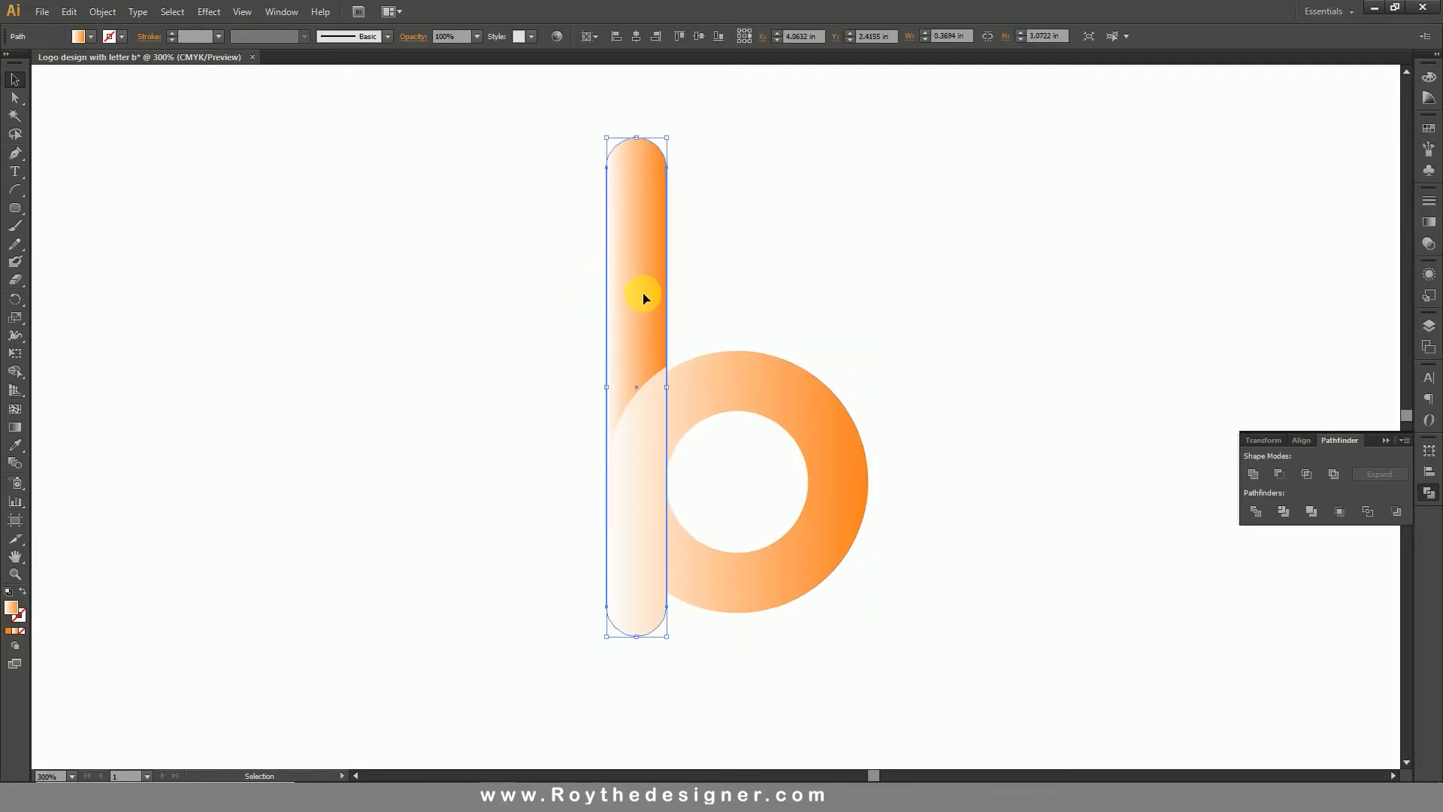
{"action": "left_click", "coordinate": [709, 313]}
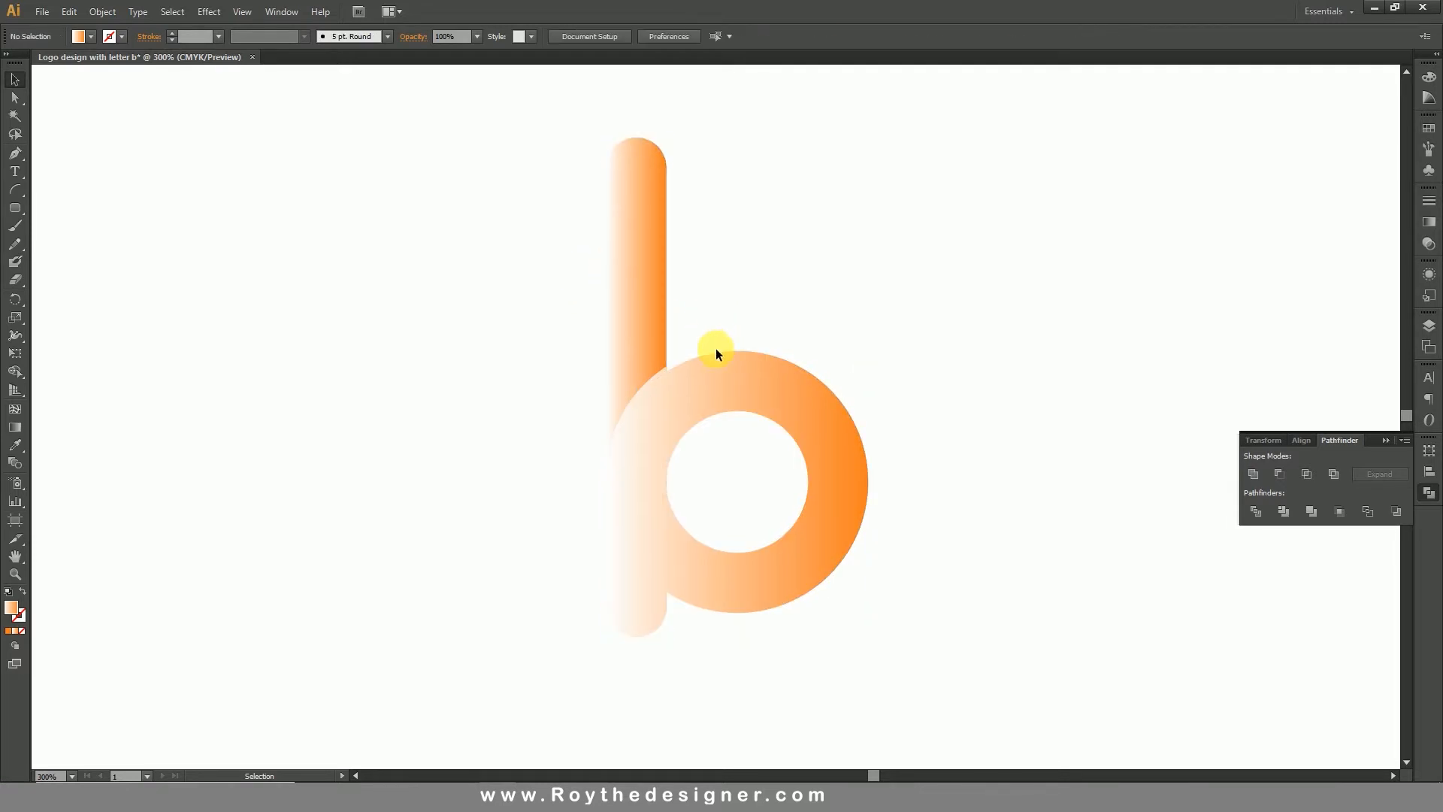
Change the merged ring shape's gradient type to Radial.
{"action": "left_click", "coordinate": [754, 380]}
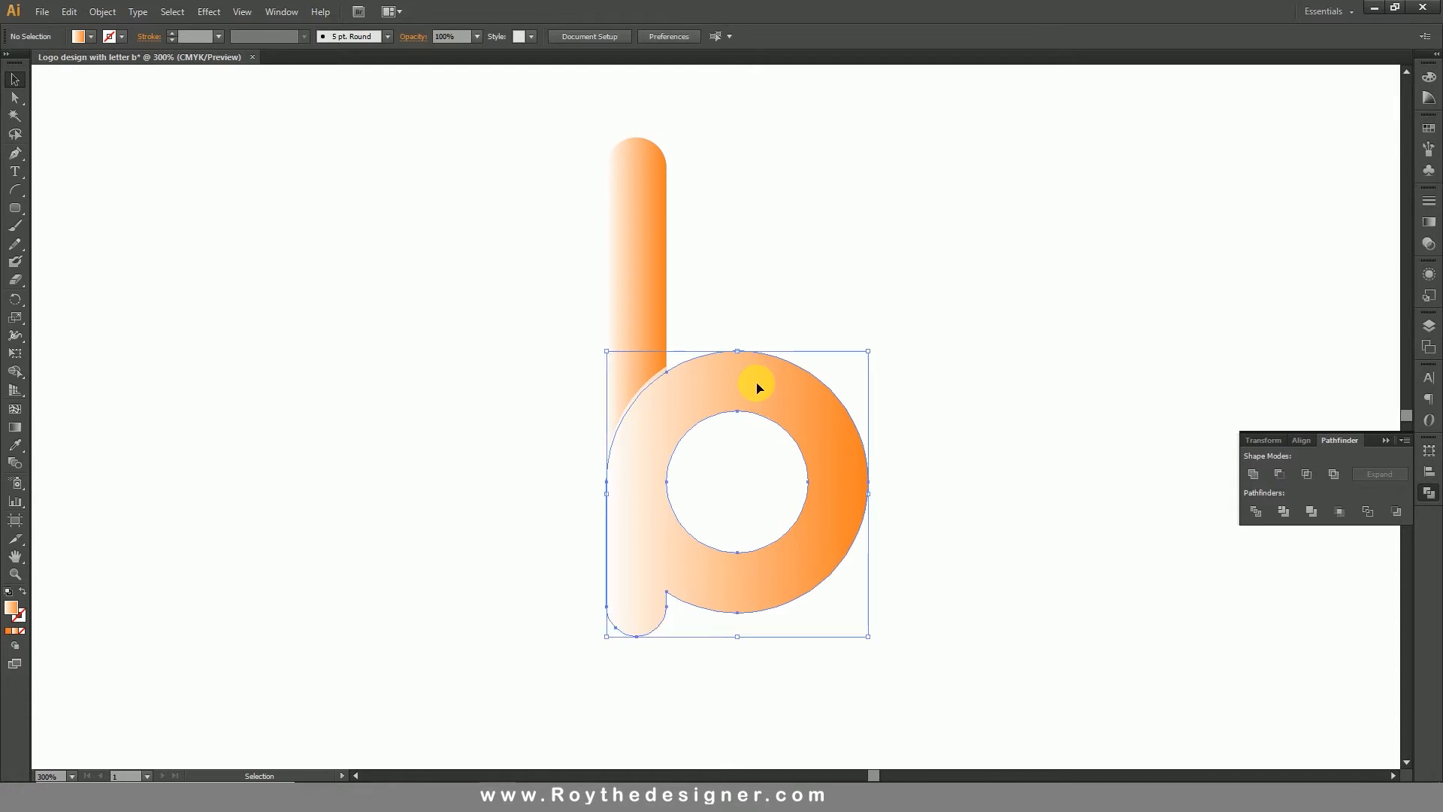
{"action": "left_click", "coordinate": [1429, 224]}
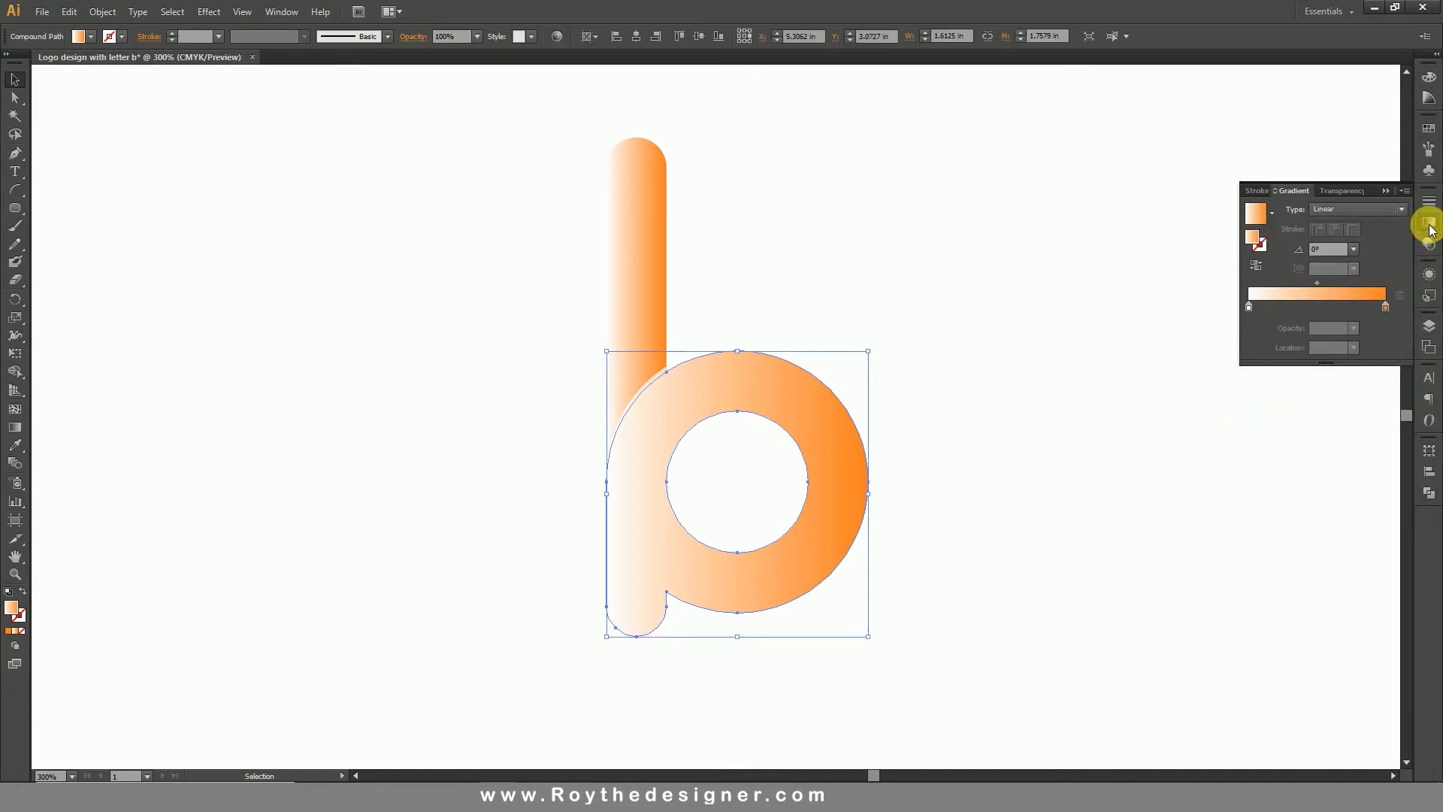
{"action": "left_click", "coordinate": [1372, 208]}
{"action": "left_click", "coordinate": [1350, 240]}
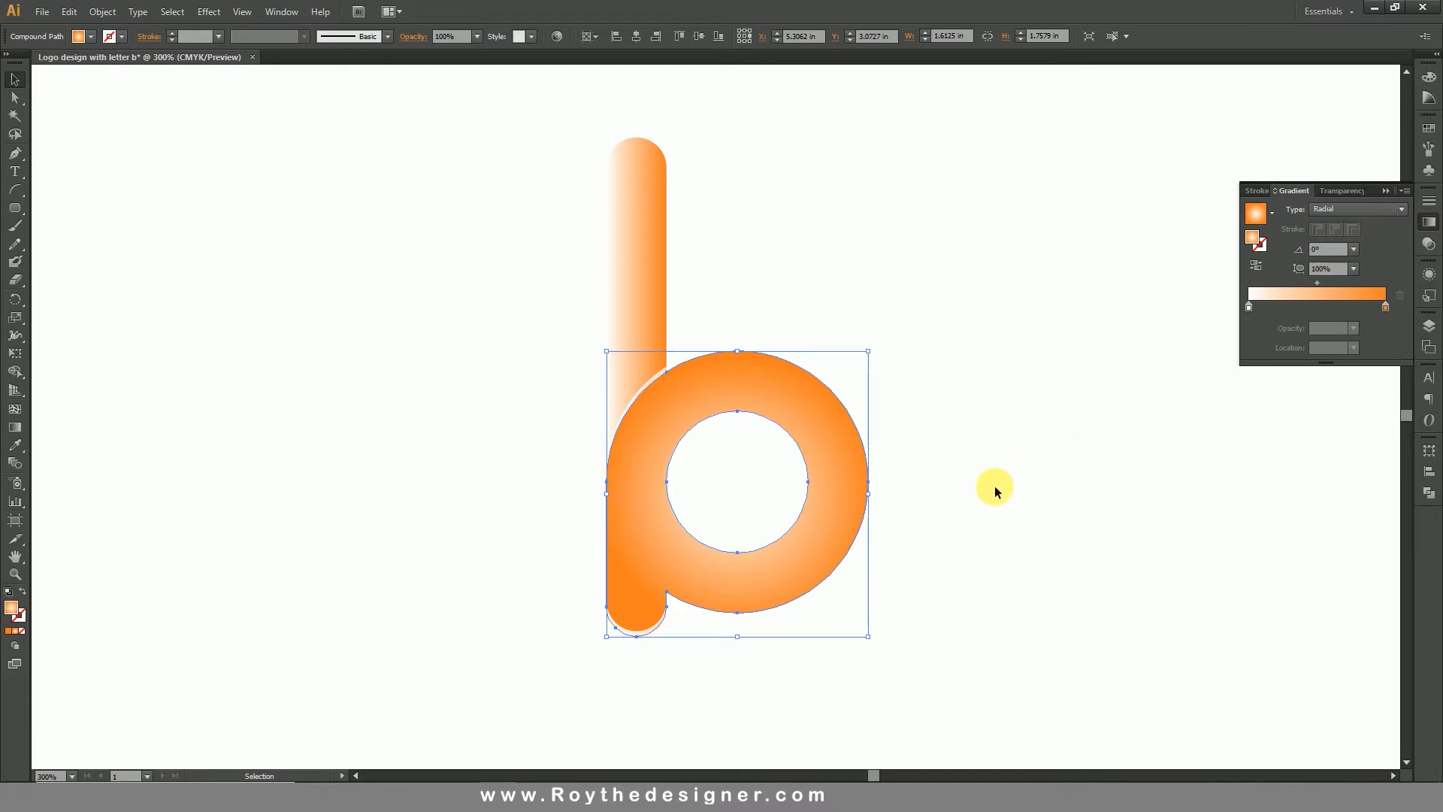
{"action": "left_click", "coordinate": [941, 479]}
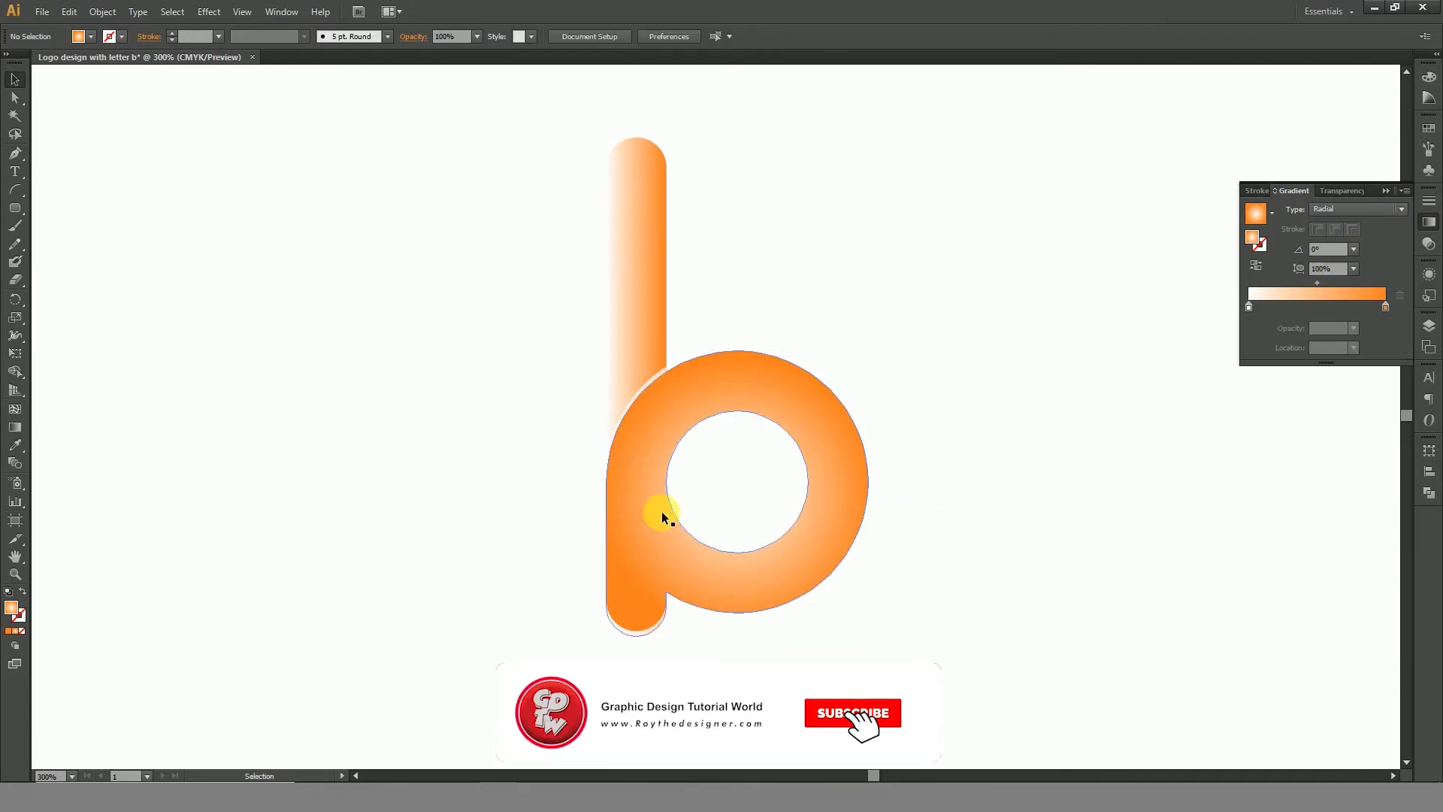
Give the sliver at the stem's rounded bottom the White, Black gradient and set its blending mode to Multiply.
{"action": "left_click", "coordinate": [647, 628]}
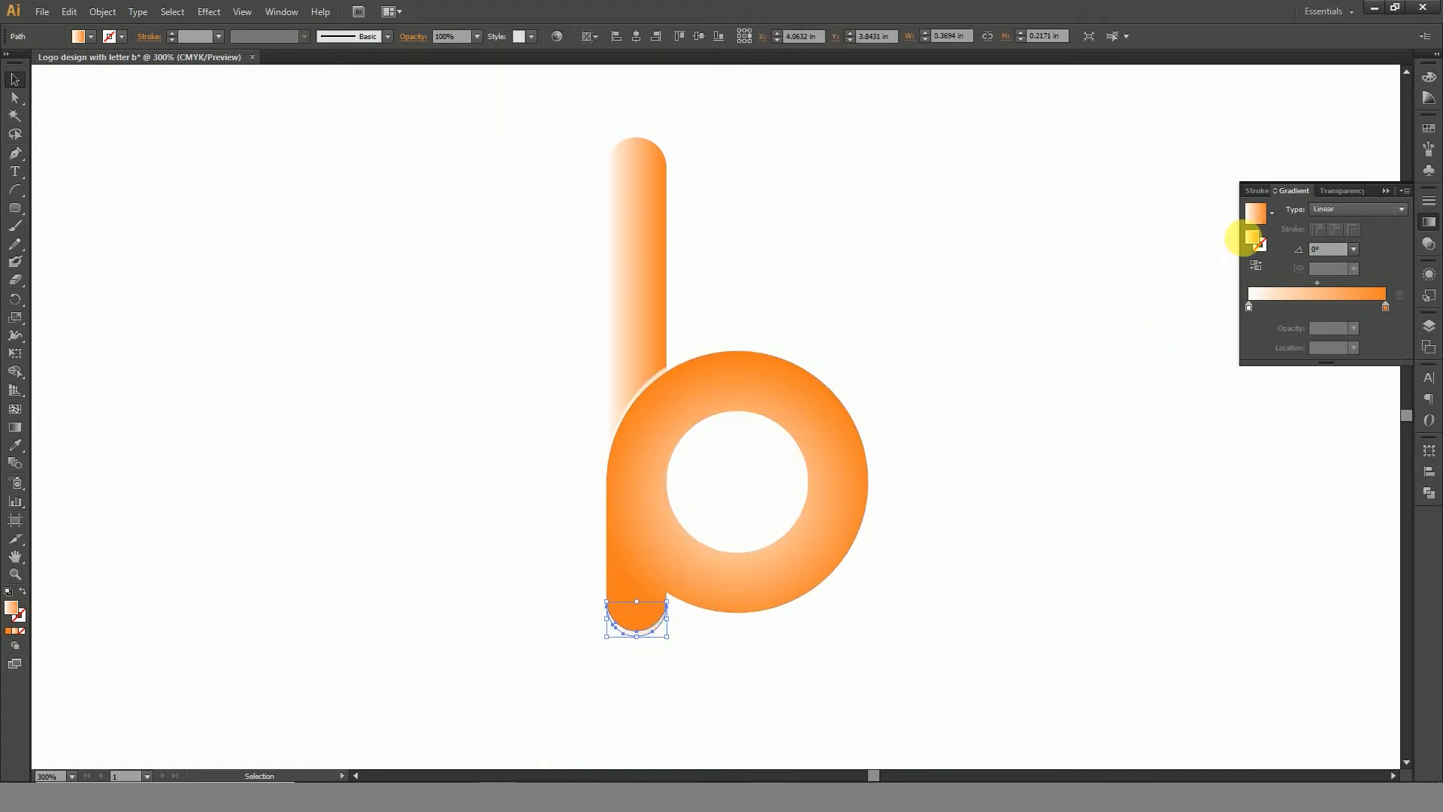
{"action": "left_click", "coordinate": [1272, 219]}
{"action": "left_click", "coordinate": [1208, 241]}
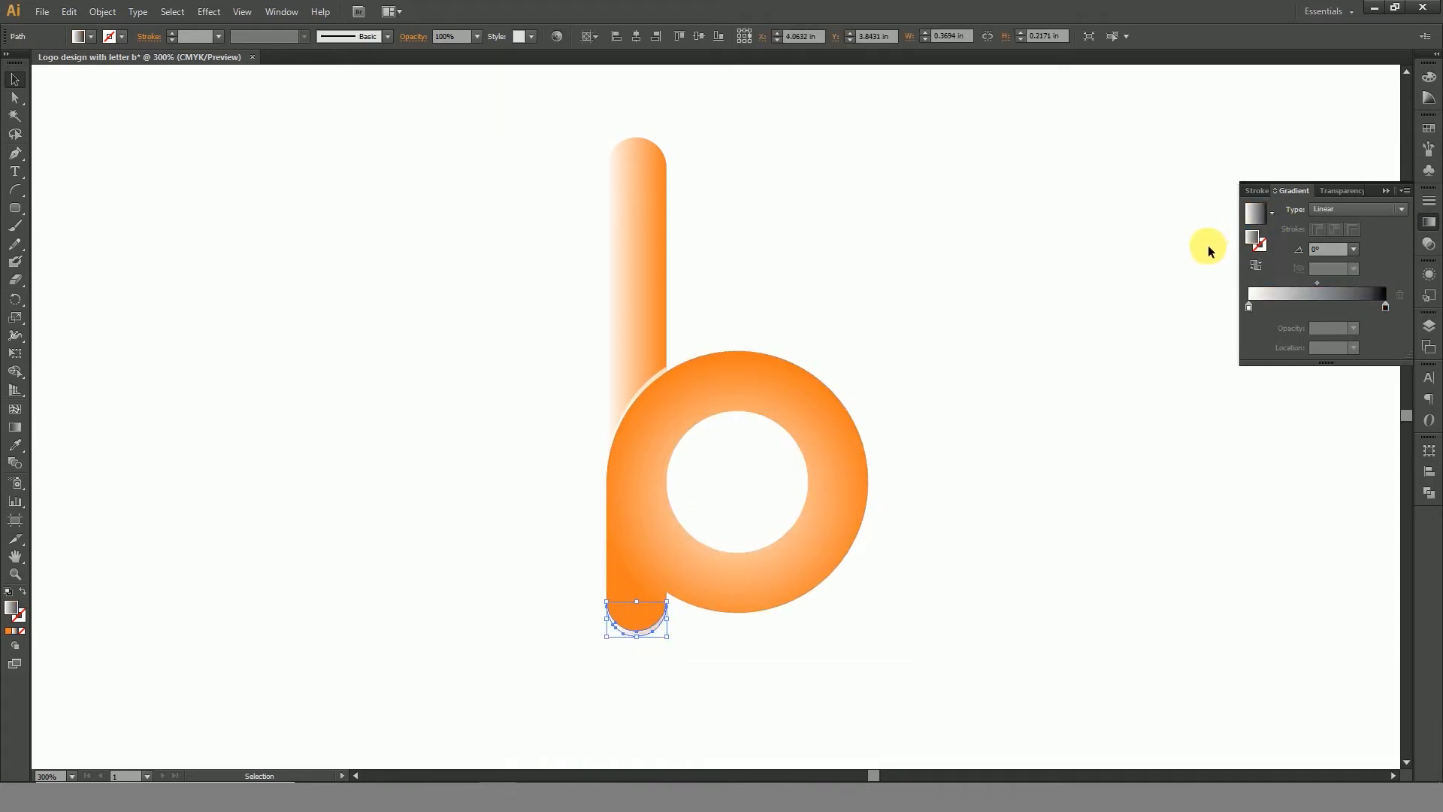
{"action": "left_click", "coordinate": [1337, 193]}
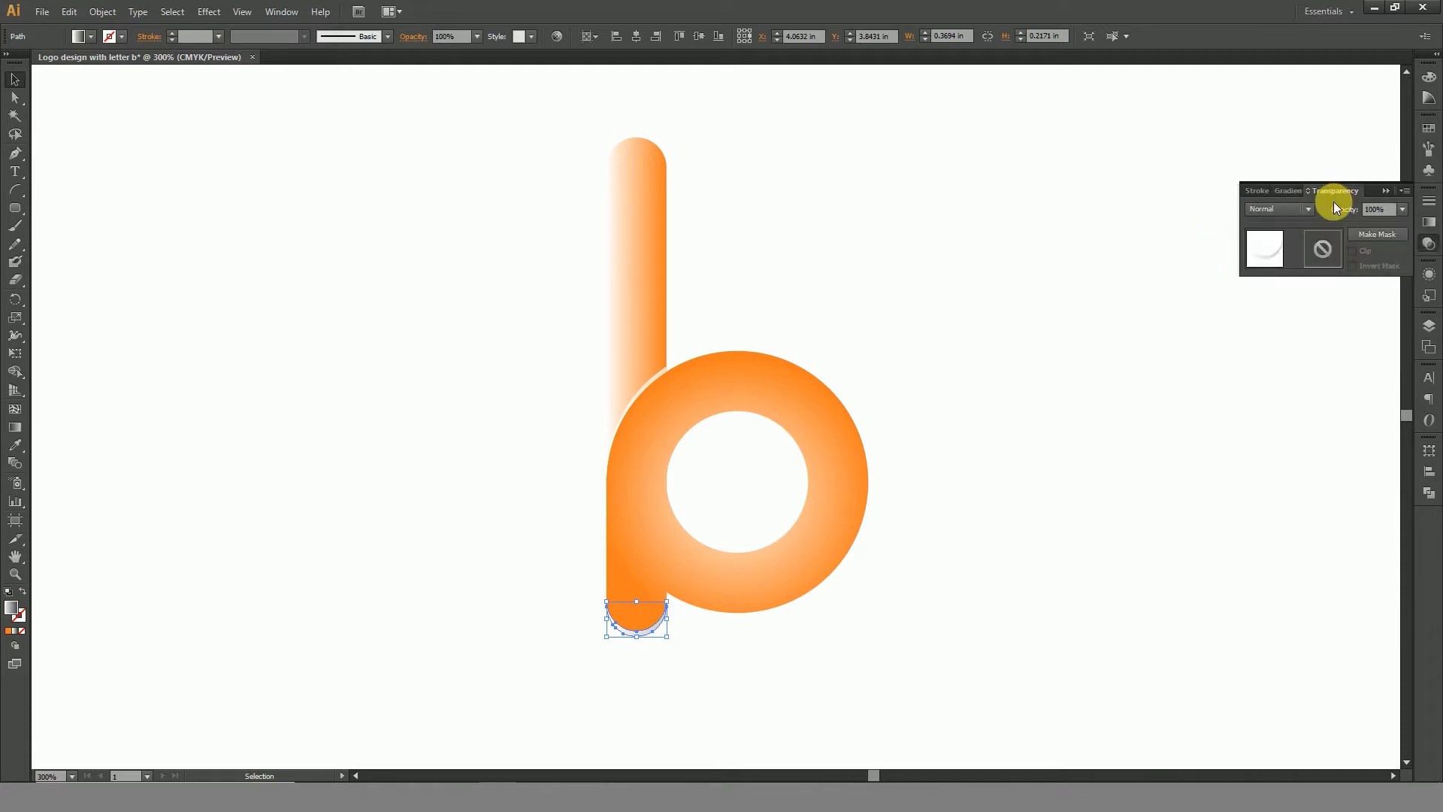
{"action": "left_click", "coordinate": [1283, 211]}
{"action": "left_click", "coordinate": [1282, 261]}
{"action": "left_click", "coordinate": [1113, 387]}
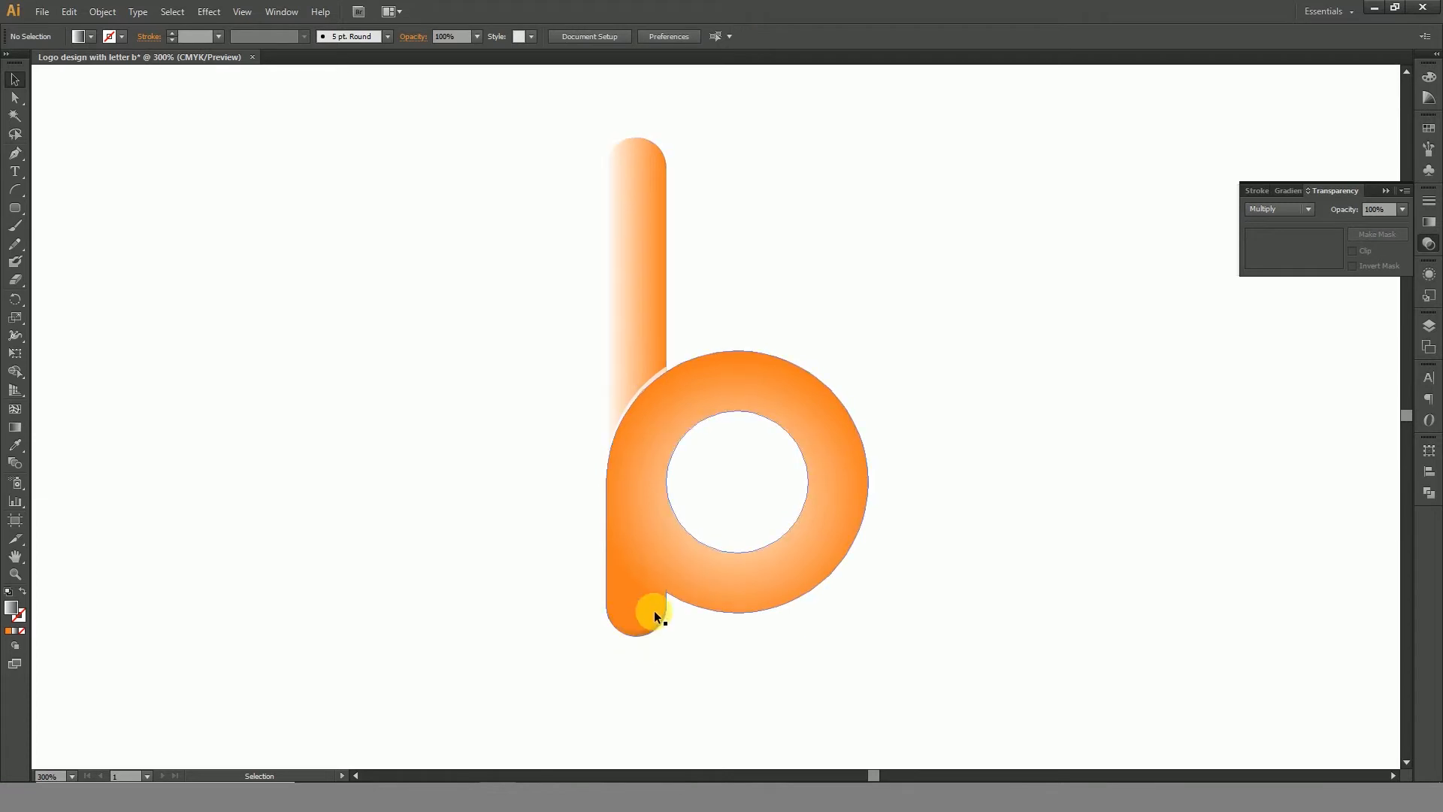
Apply the White, Black gradient and the Multiply blending mode to the sliver along the ring's upper-left curve.
{"action": "left_click", "coordinate": [661, 372]}
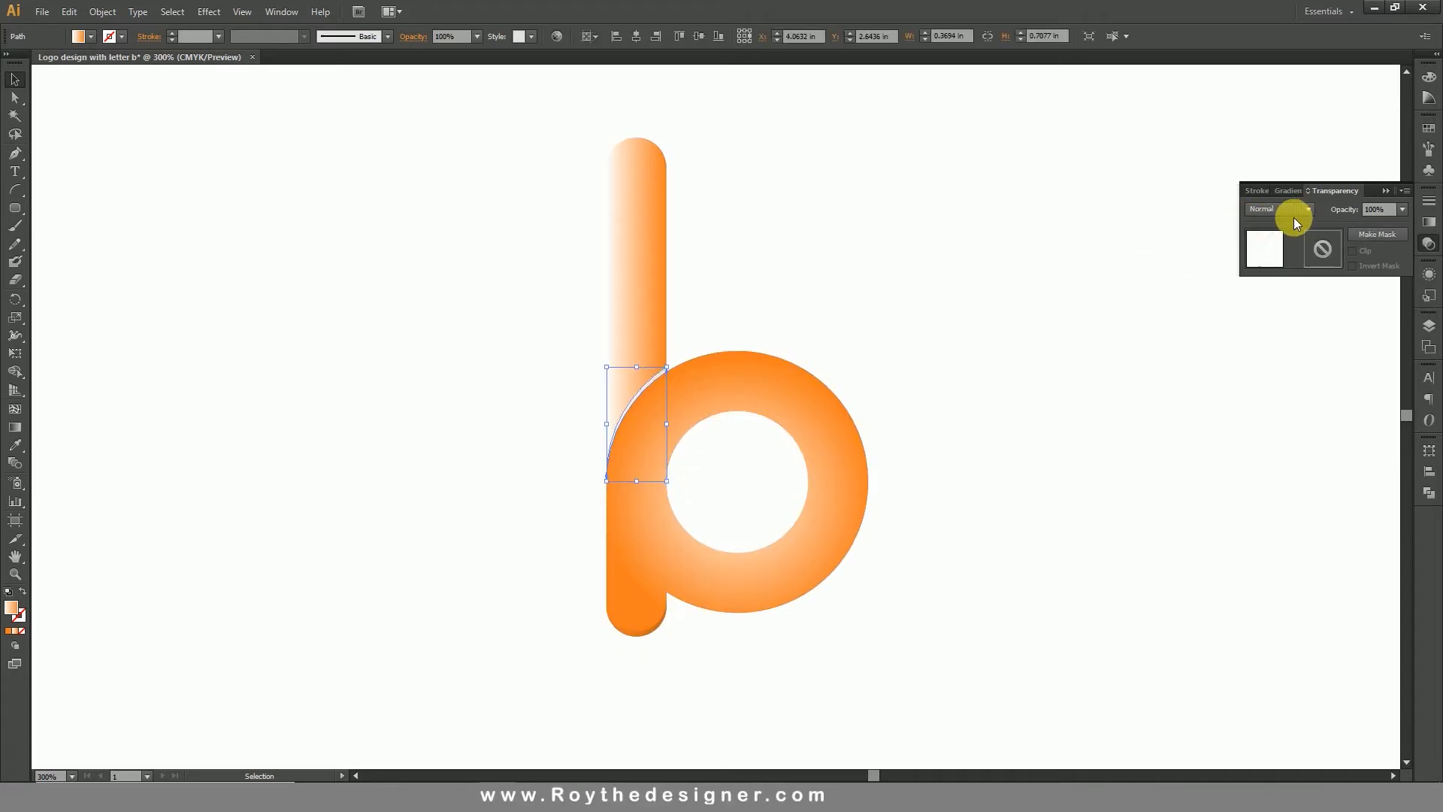
{"action": "left_click", "coordinate": [1288, 190]}
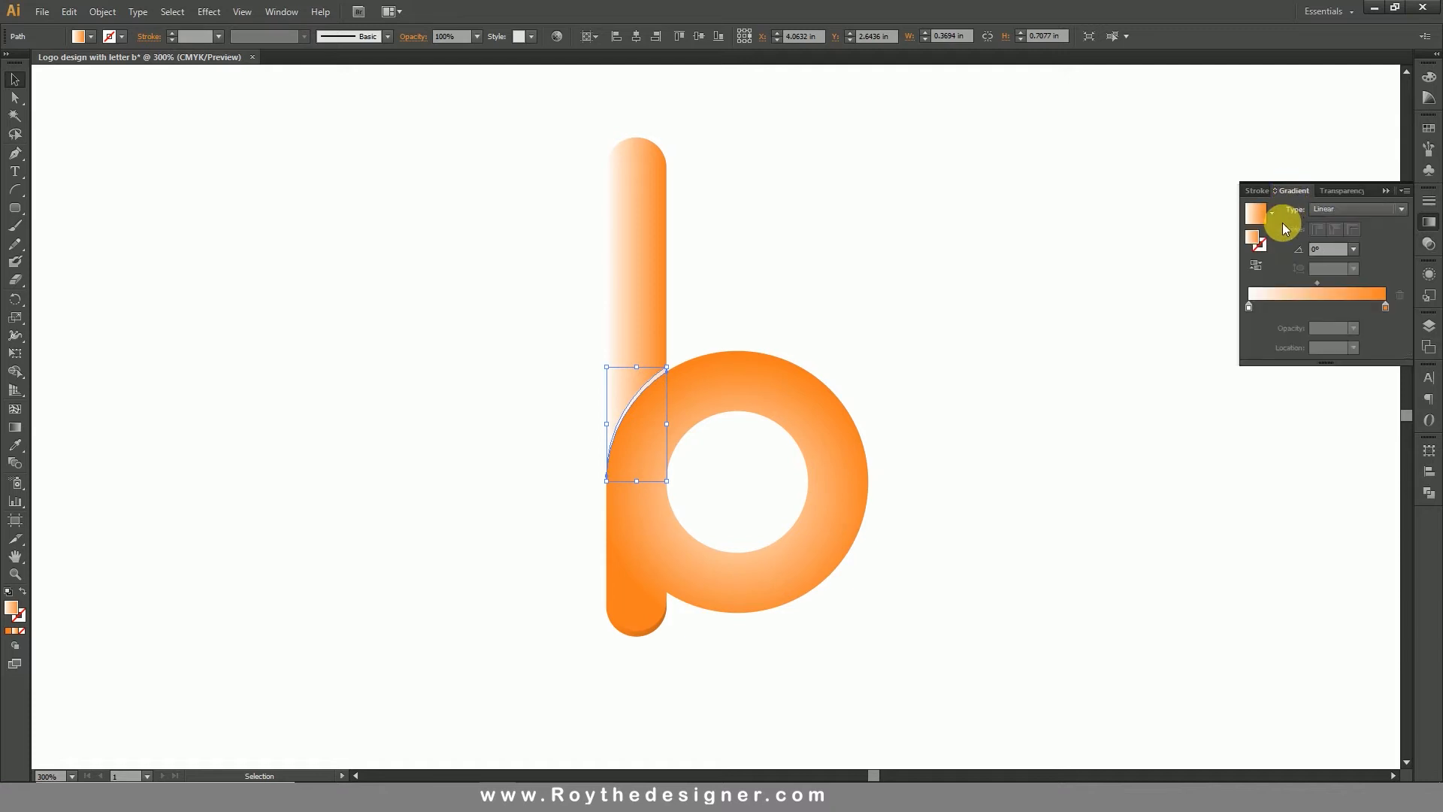
{"action": "left_click", "coordinate": [1273, 213]}
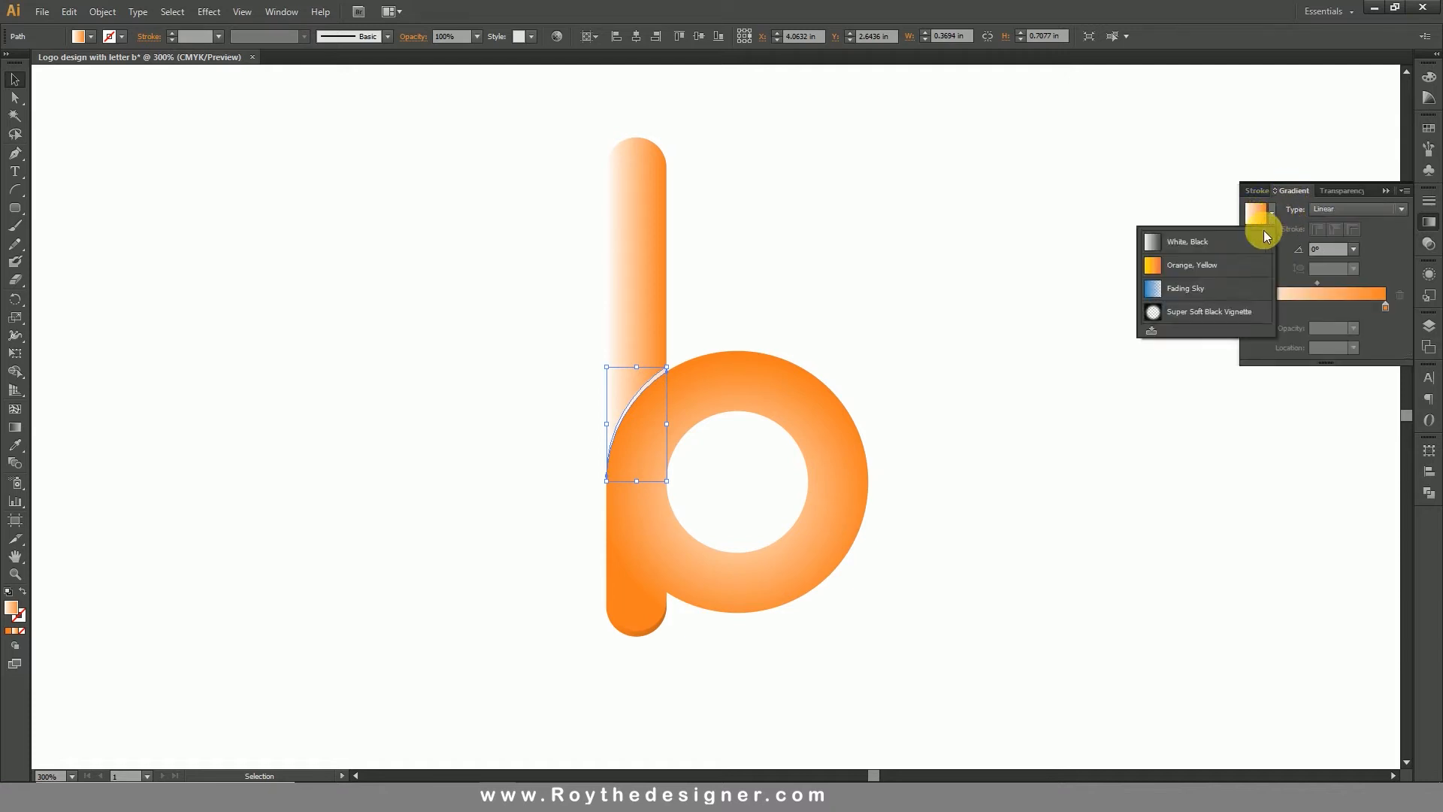
{"action": "left_click", "coordinate": [1191, 237]}
{"action": "left_click", "coordinate": [1328, 191]}
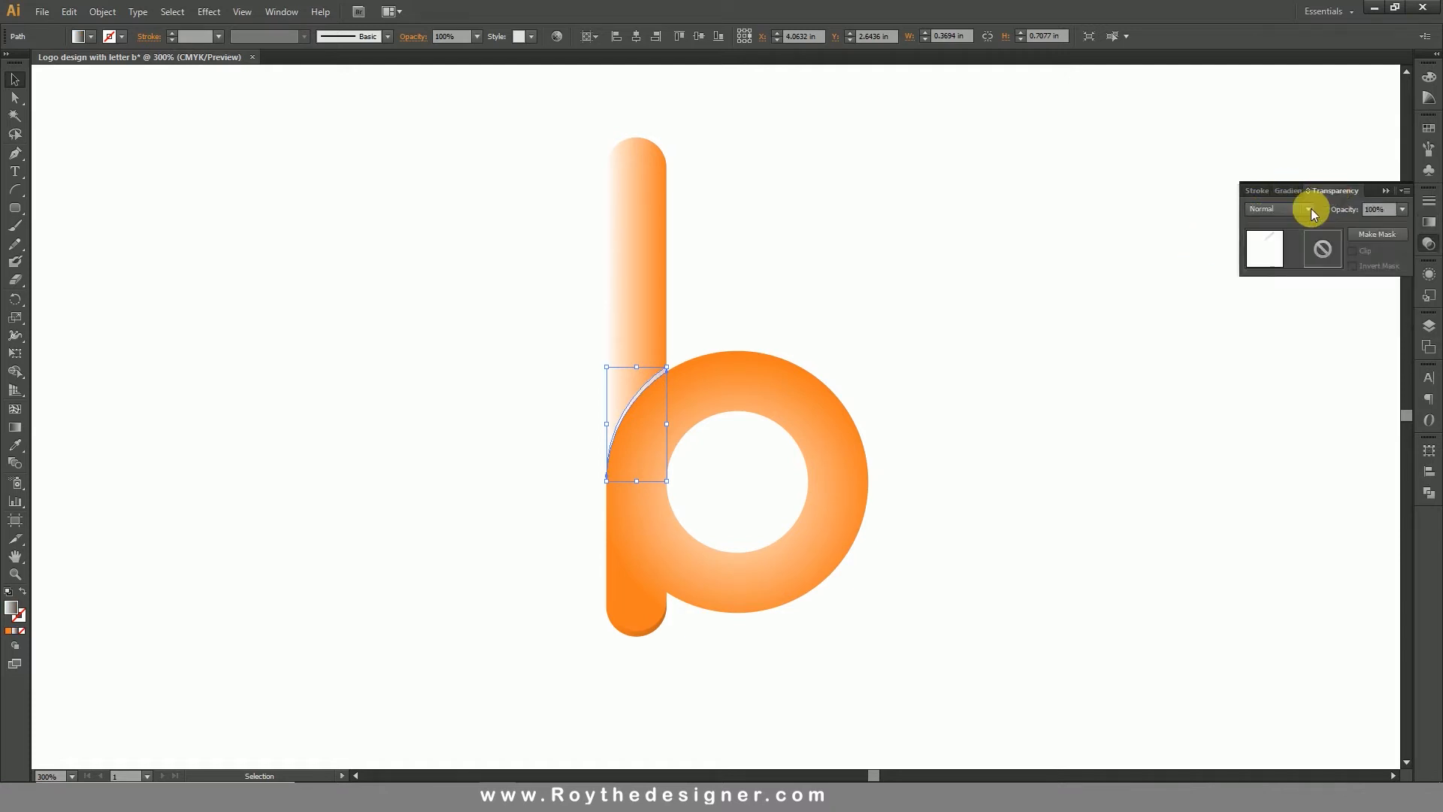
{"action": "left_click", "coordinate": [1283, 212]}
{"action": "left_click", "coordinate": [1279, 263]}
{"action": "left_click", "coordinate": [732, 519]}
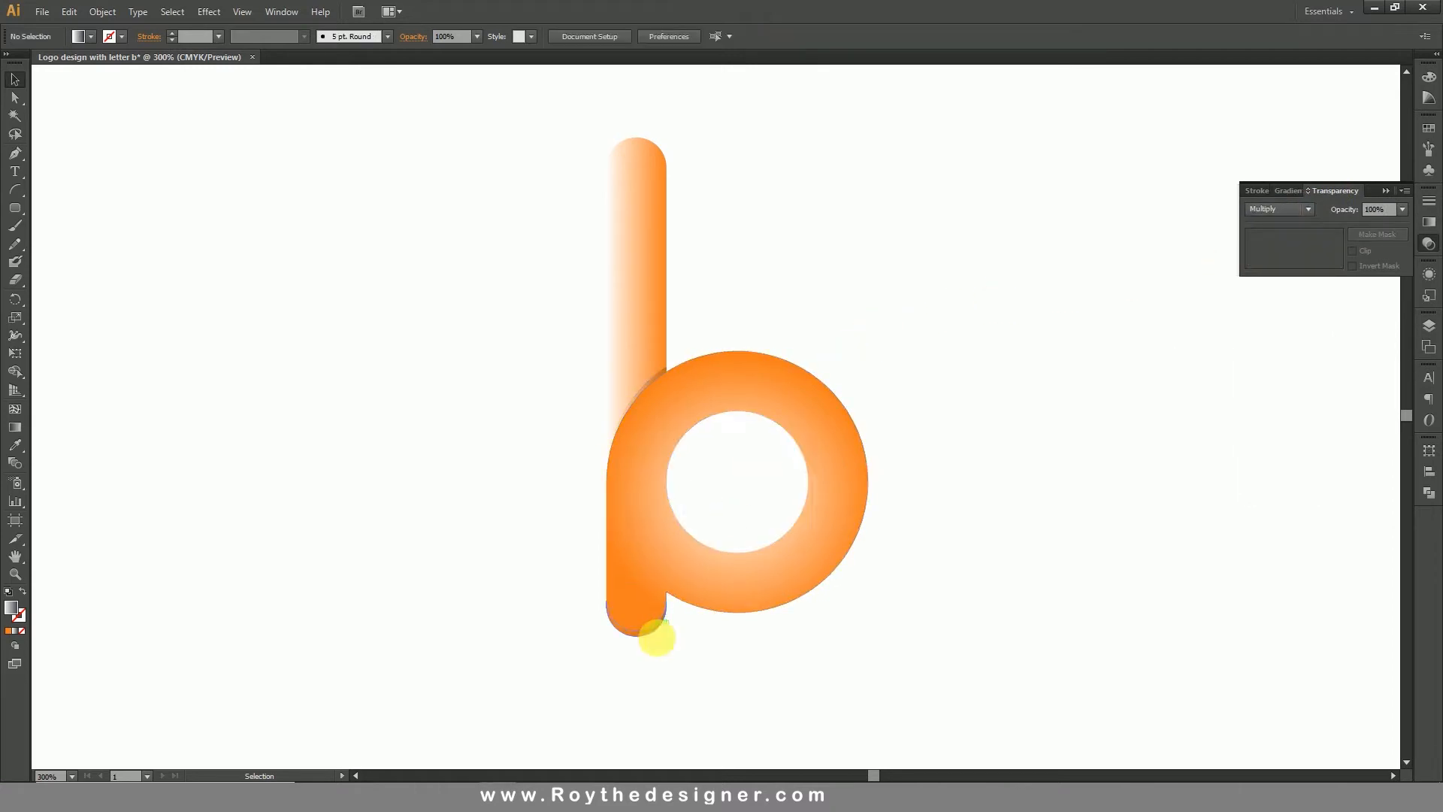
Place a copy of the stem's bottom shadow sliver, rotated 180°, along the stem's rounded top edge.
{"action": "left_click_drag", "start_coordinate": [647, 630], "coordinate": [683, 253]}
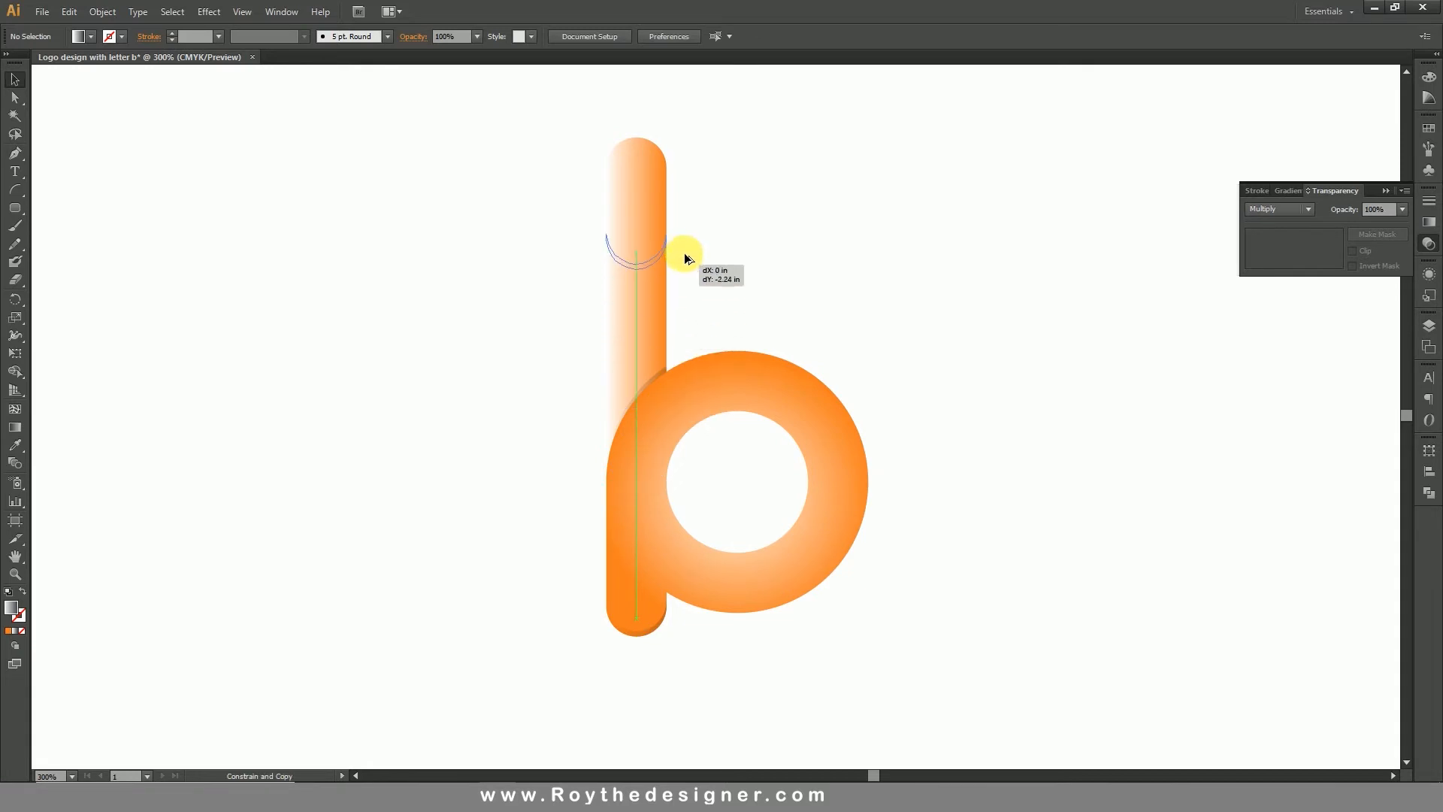
{"action": "left_click_drag", "start_coordinate": [683, 197], "coordinate": [686, 194]}
{"action": "key", "text": "ctrl+space"}
{"action": "left_click_drag", "start_coordinate": [535, 127], "coordinate": [797, 353]}
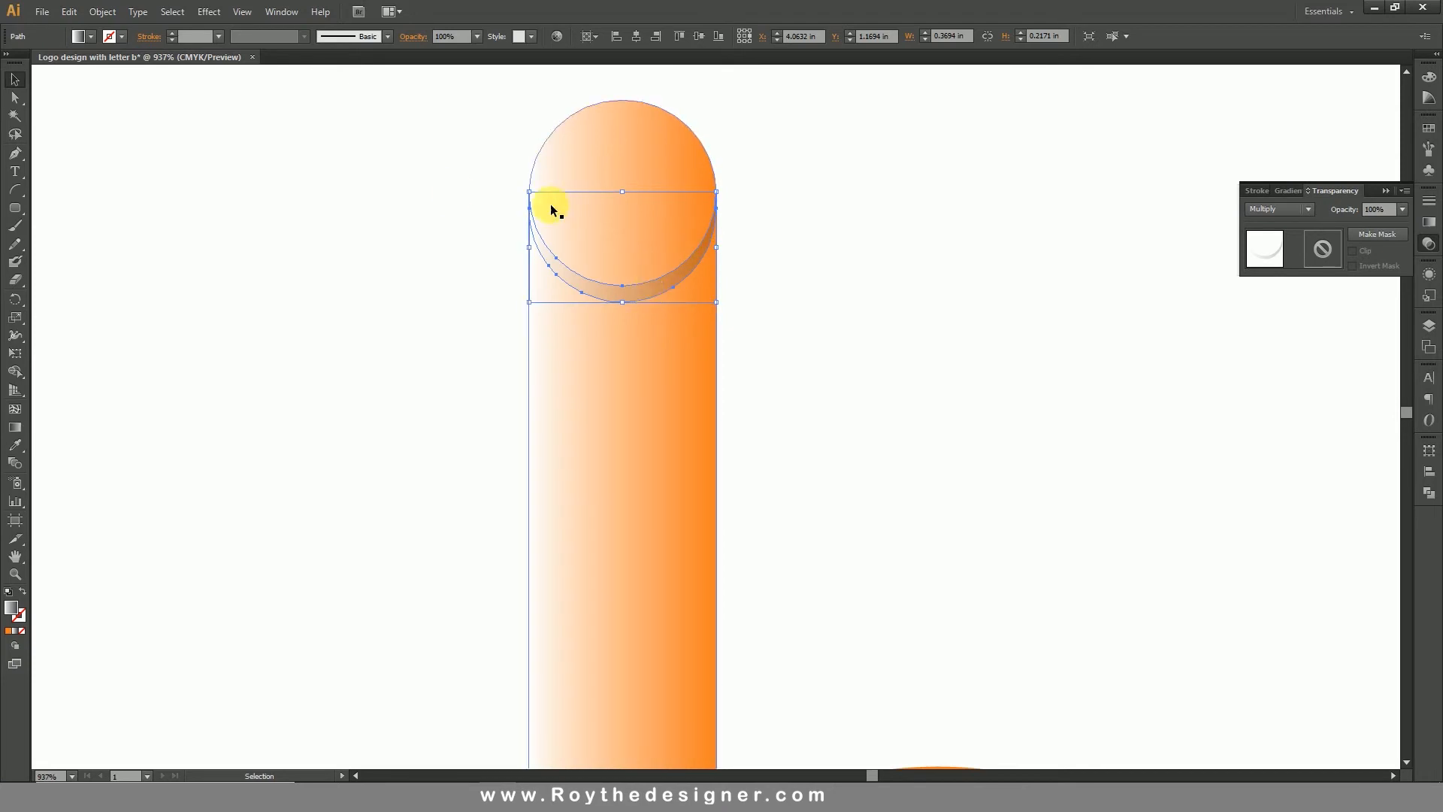
{"action": "left_click", "coordinate": [16, 301]}
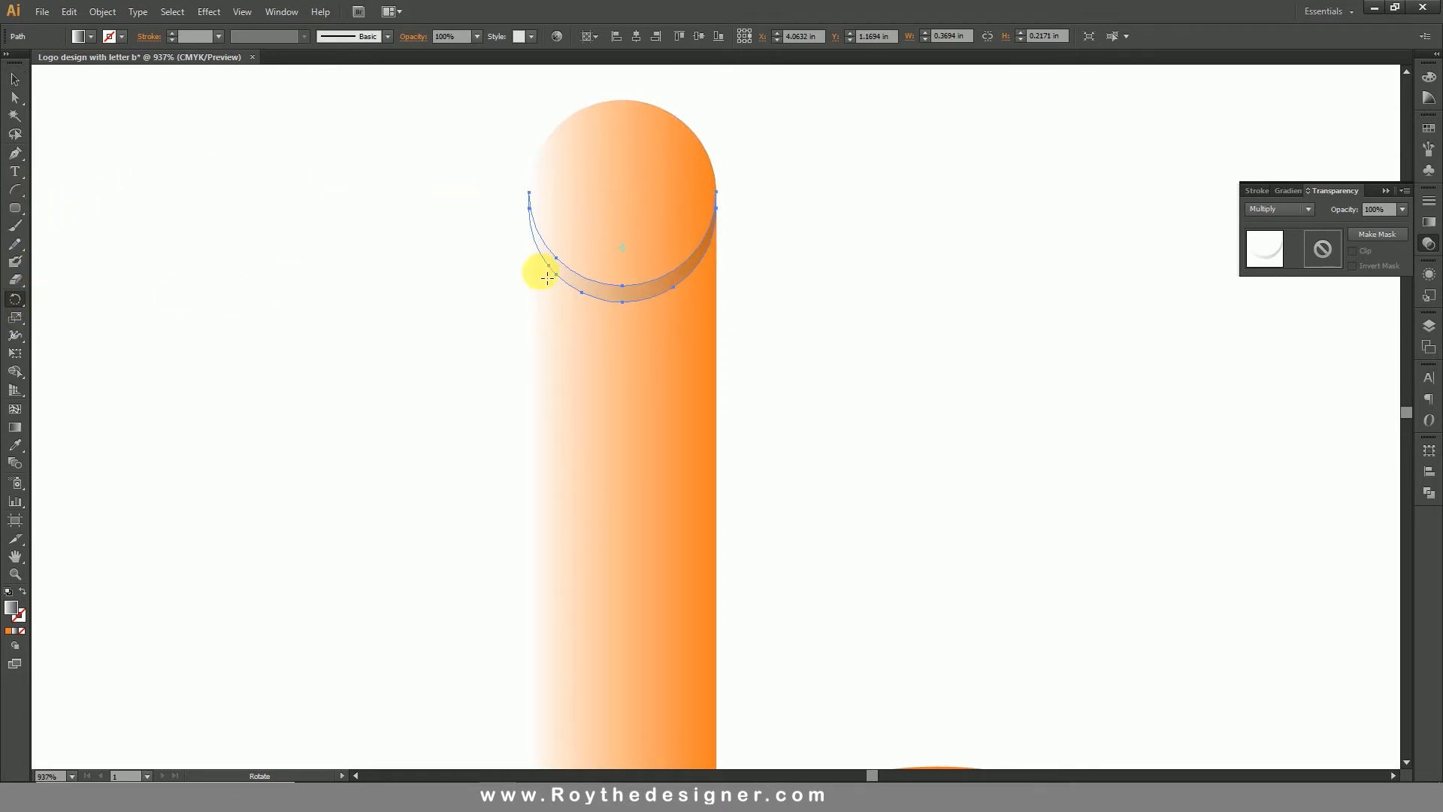
{"action": "left_click_drag", "start_coordinate": [765, 194], "coordinate": [526, 288]}
{"action": "left_click", "coordinate": [14, 79]}
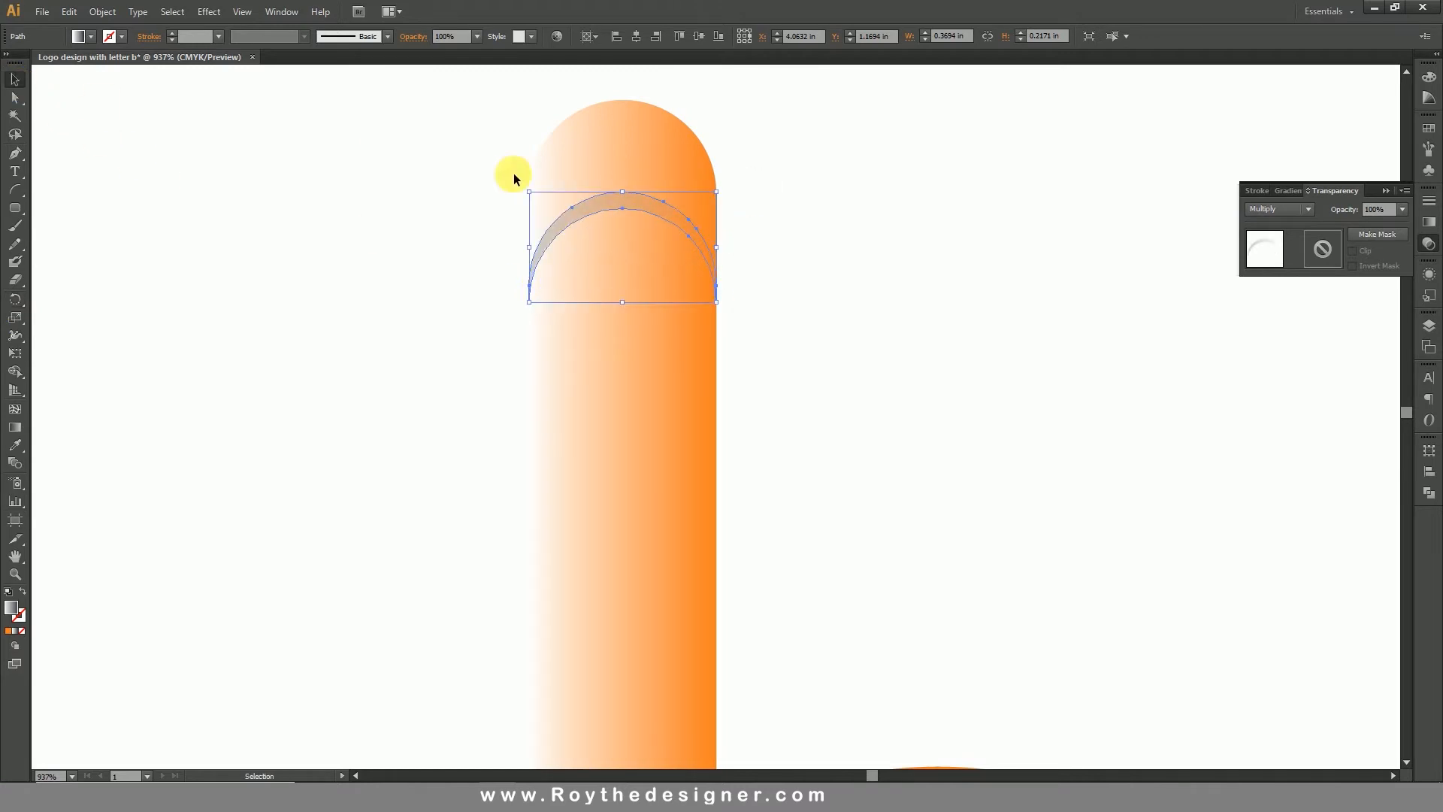
{"action": "left_click_drag", "start_coordinate": [661, 213], "coordinate": [676, 120]}
{"action": "left_click", "coordinate": [800, 240]}
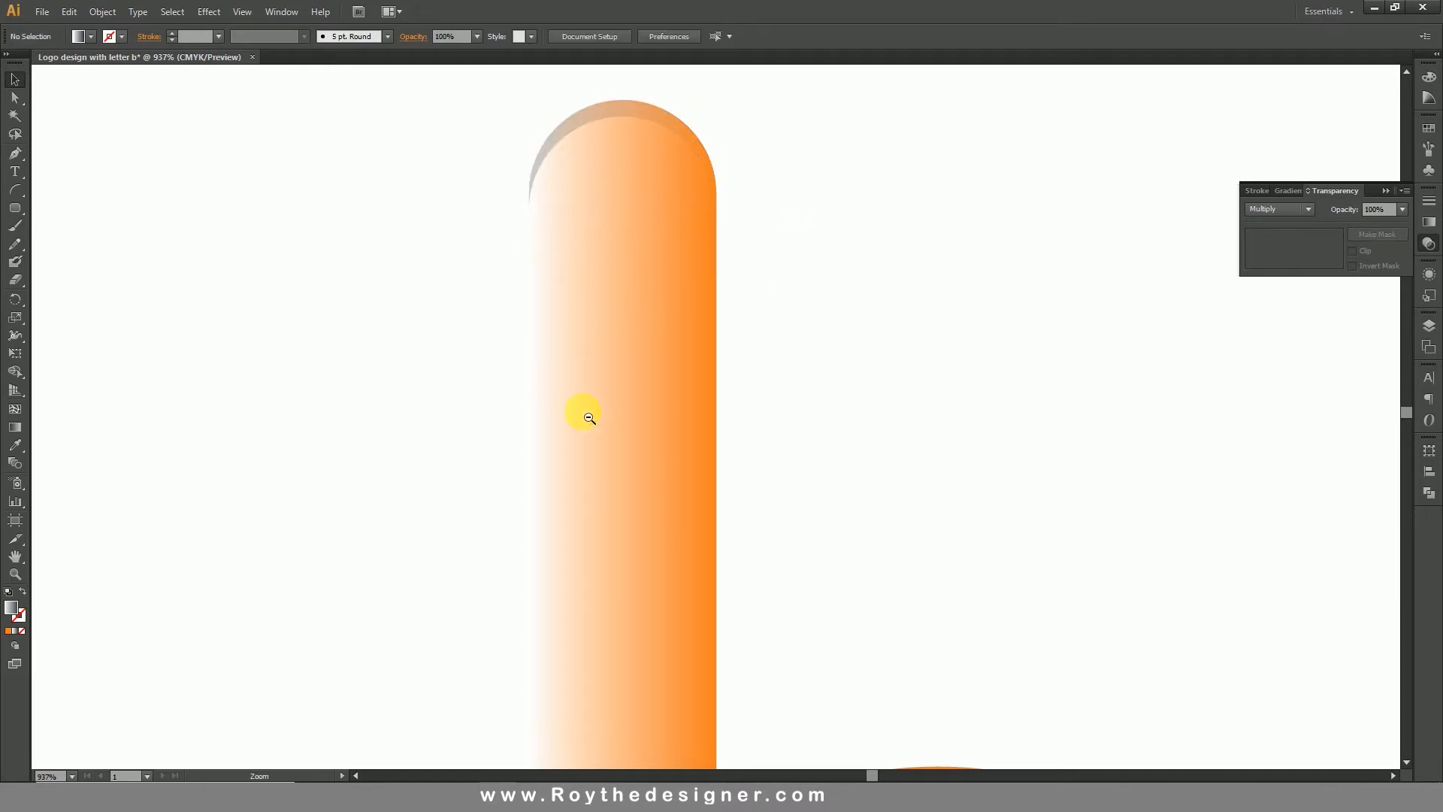
Shift the stem's linear gradient toward its left side with the Gradient tool so the left edge turns pale orange.
{"action": "left_click", "coordinate": [583, 414], "text": "ctrl+alt"}
{"action": "left_click", "coordinate": [643, 397], "text": "ctrl+alt"}
{"action": "left_click", "coordinate": [794, 425], "text": "ctrl+alt"}
{"action": "left_click", "coordinate": [827, 447], "text": "ctrl+alt"}
{"action": "left_click", "coordinate": [833, 453], "text": "ctrl+alt"}
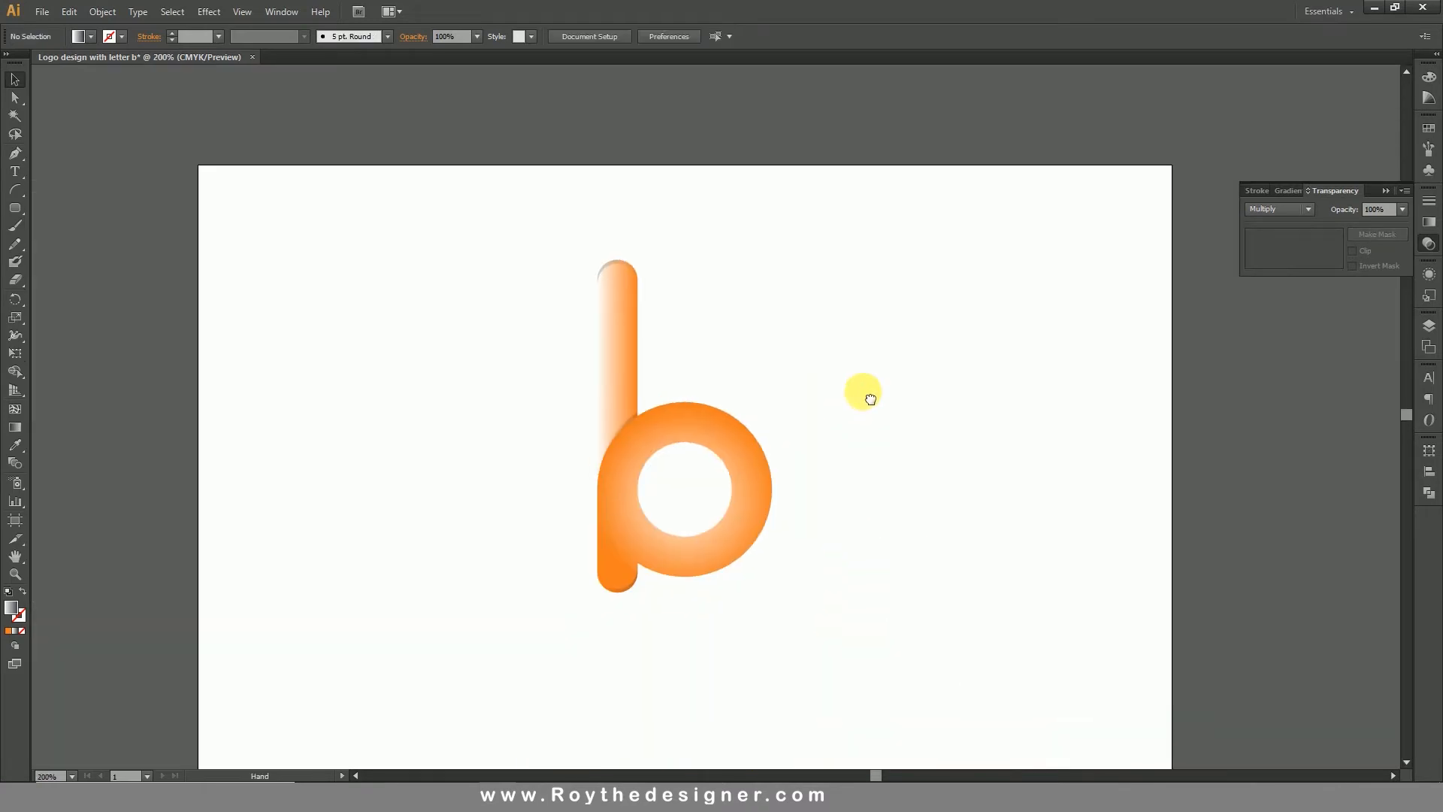
{"action": "left_click", "coordinate": [633, 339]}
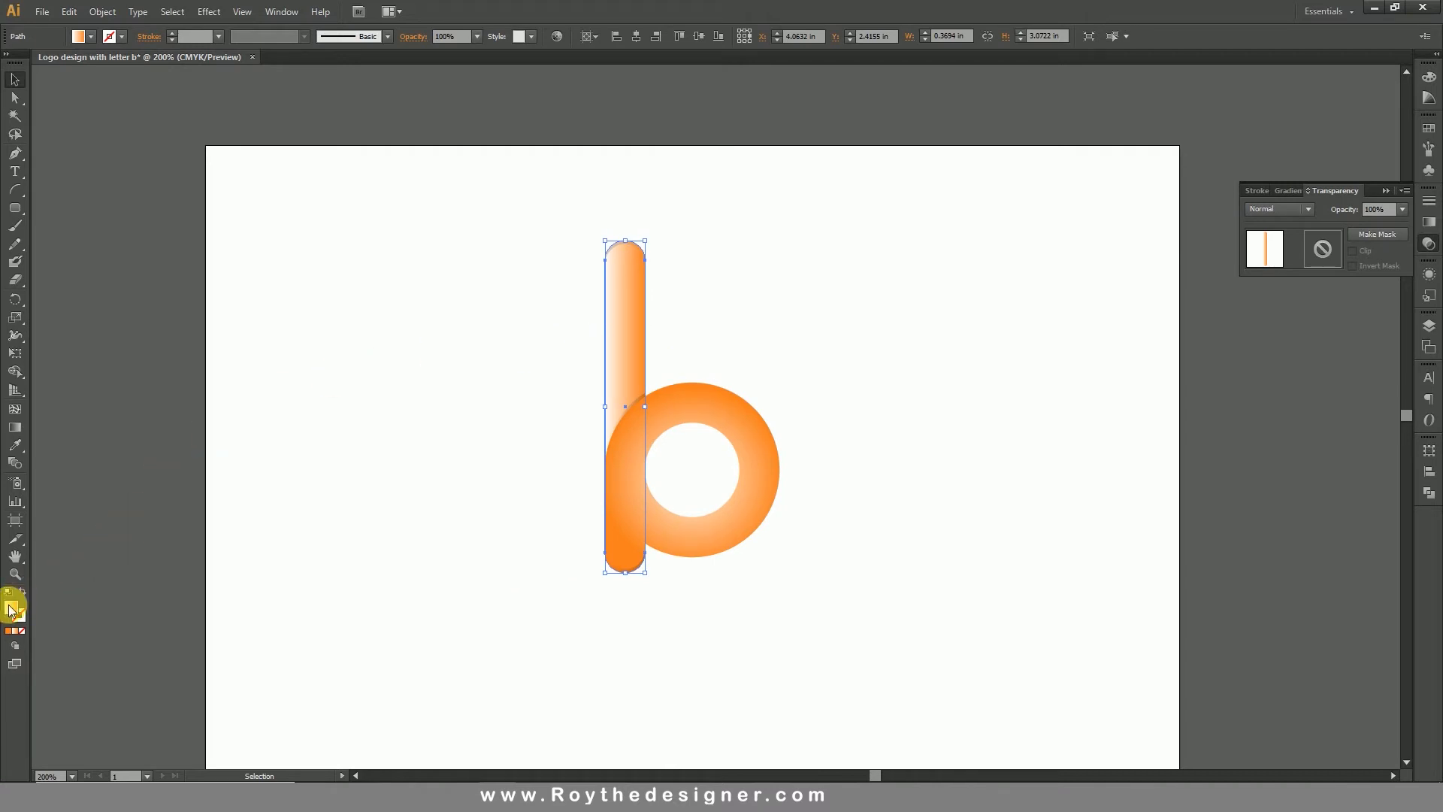
{"action": "left_click", "coordinate": [15, 427]}
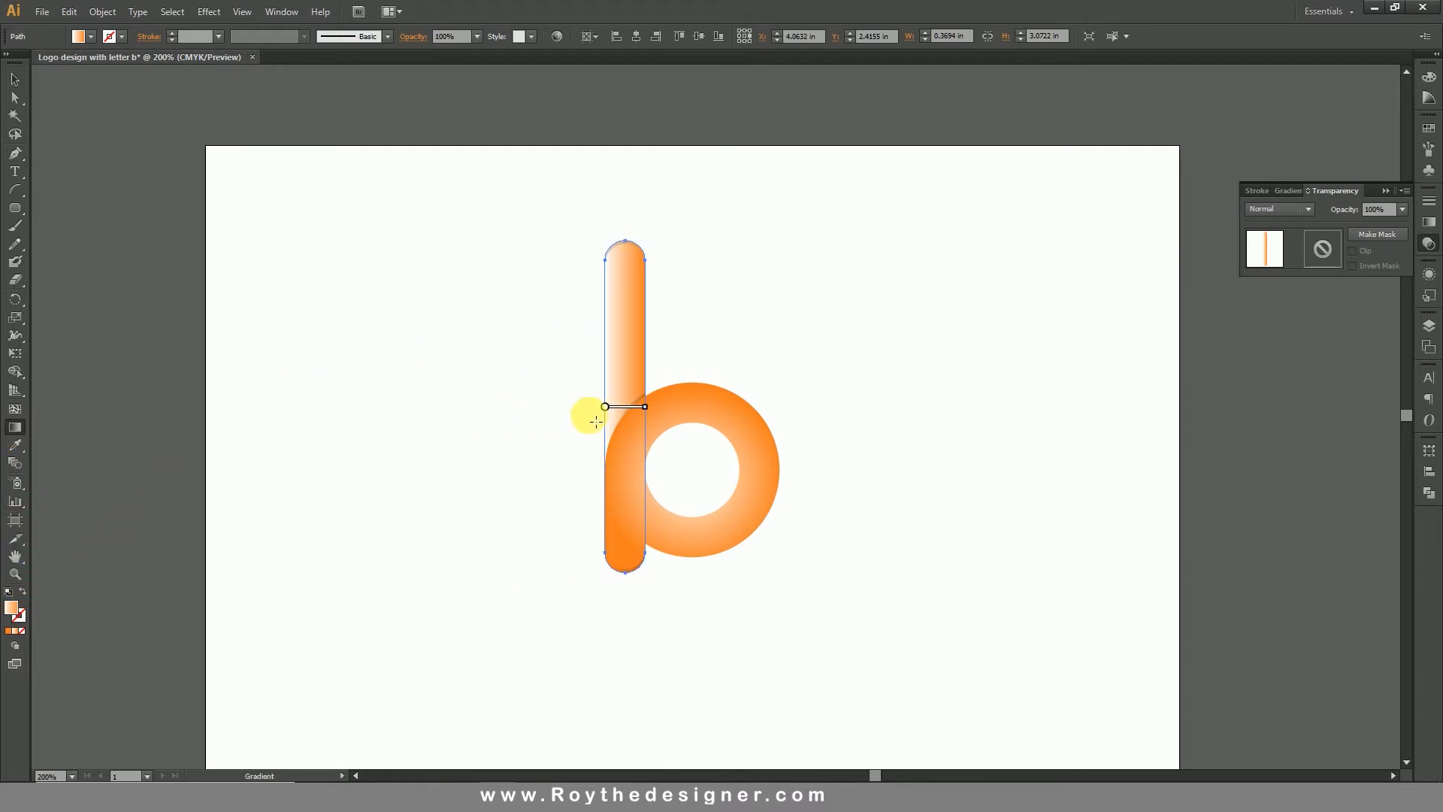
{"action": "mouse_move", "coordinate": [635, 427]}
{"action": "left_mouse_down"}
{"action": "mouse_move", "coordinate": [644, 409]}
{"action": "mouse_move", "coordinate": [633, 442]}
{"action": "left_mouse_up"}
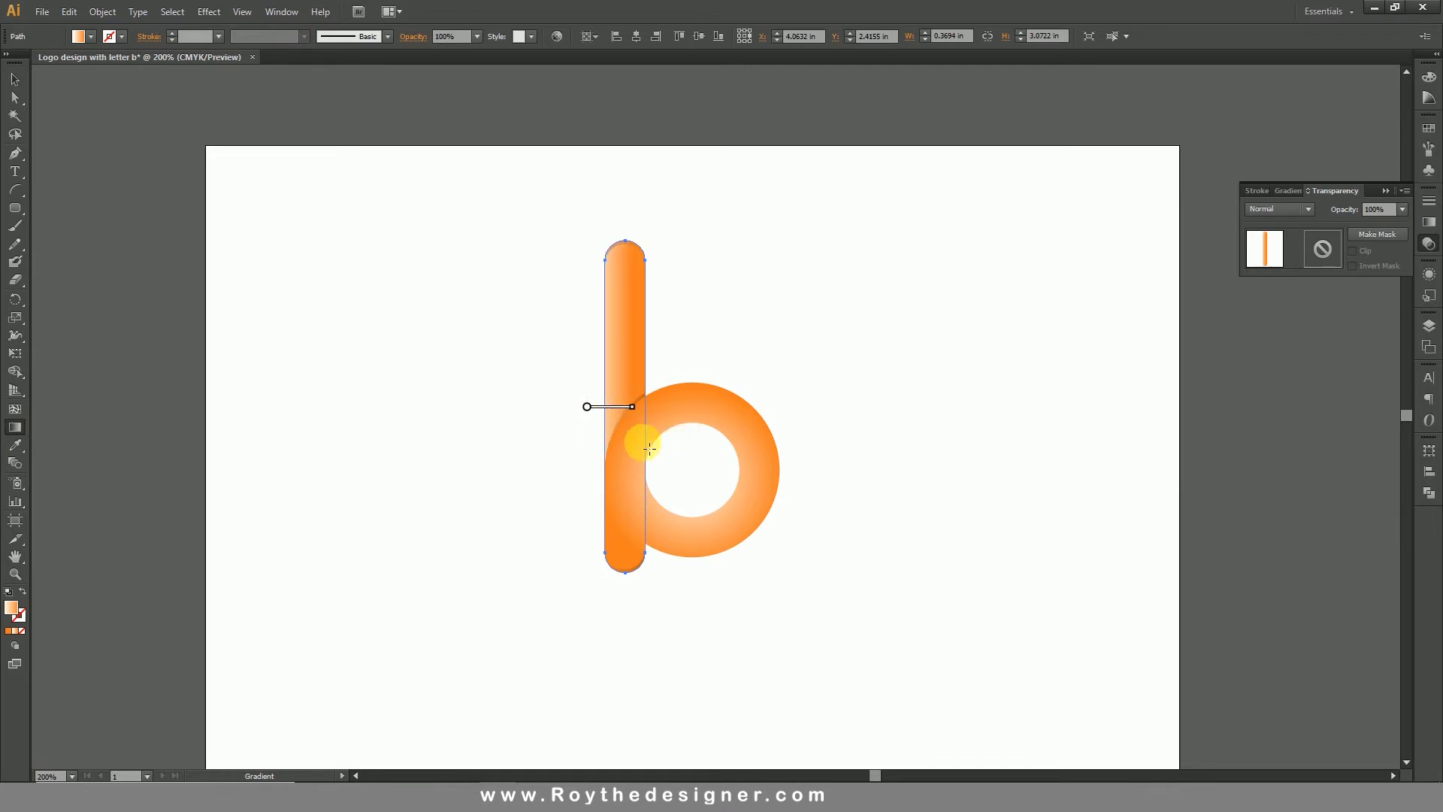
{"action": "left_click", "coordinate": [15, 79]}
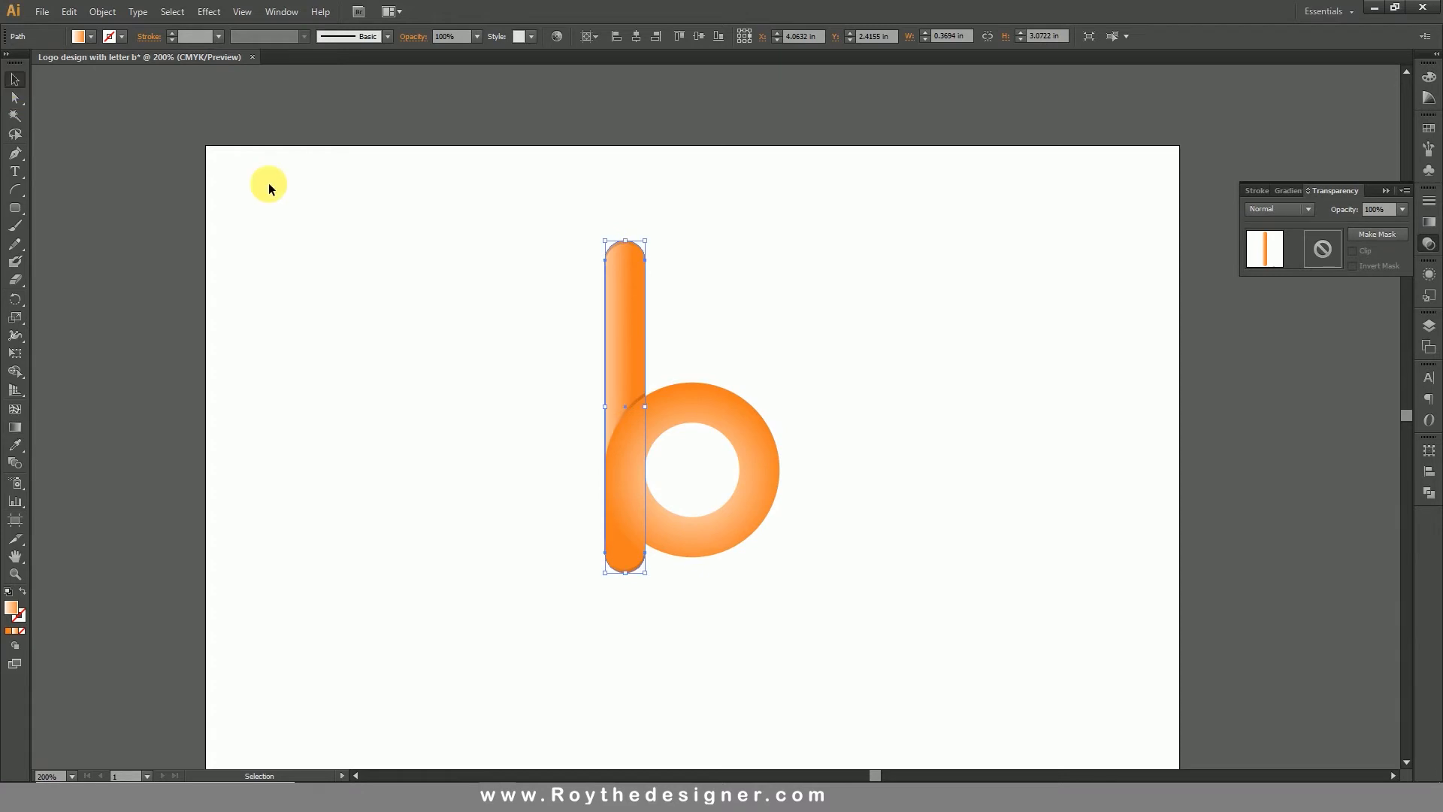
Select all the parts of the "b" and lock the selection.
{"action": "key", "text": "ctrl+space"}
{"action": "mouse_move", "coordinate": [454, 257]}
{"action": "left_mouse_down"}
{"action": "mouse_move", "coordinate": [658, 402]}
{"action": "mouse_move", "coordinate": [883, 605]}
{"action": "left_mouse_up"}
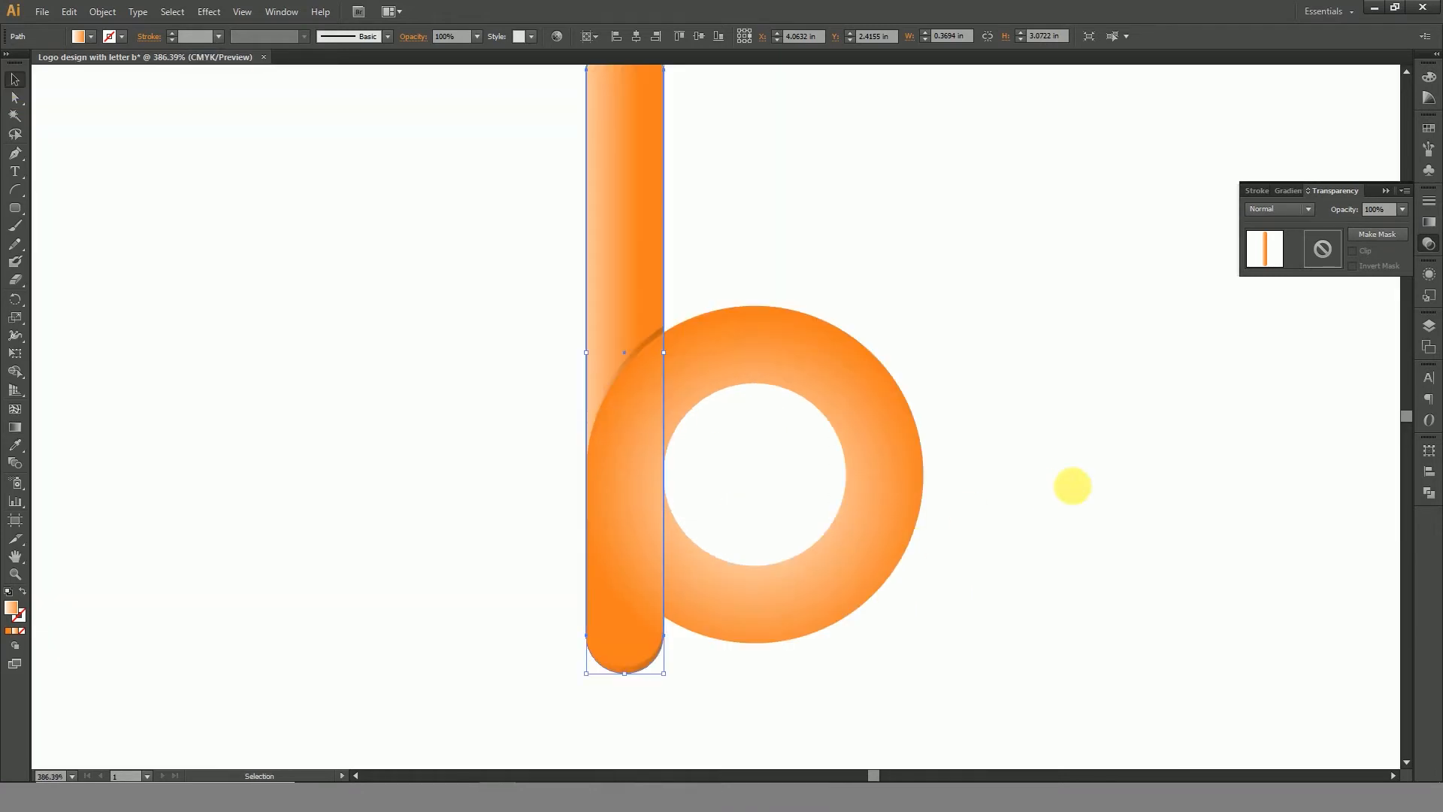
{"action": "left_click", "coordinate": [1069, 484]}
{"action": "left_click_drag", "start_coordinate": [481, 291], "coordinate": [1008, 689]}
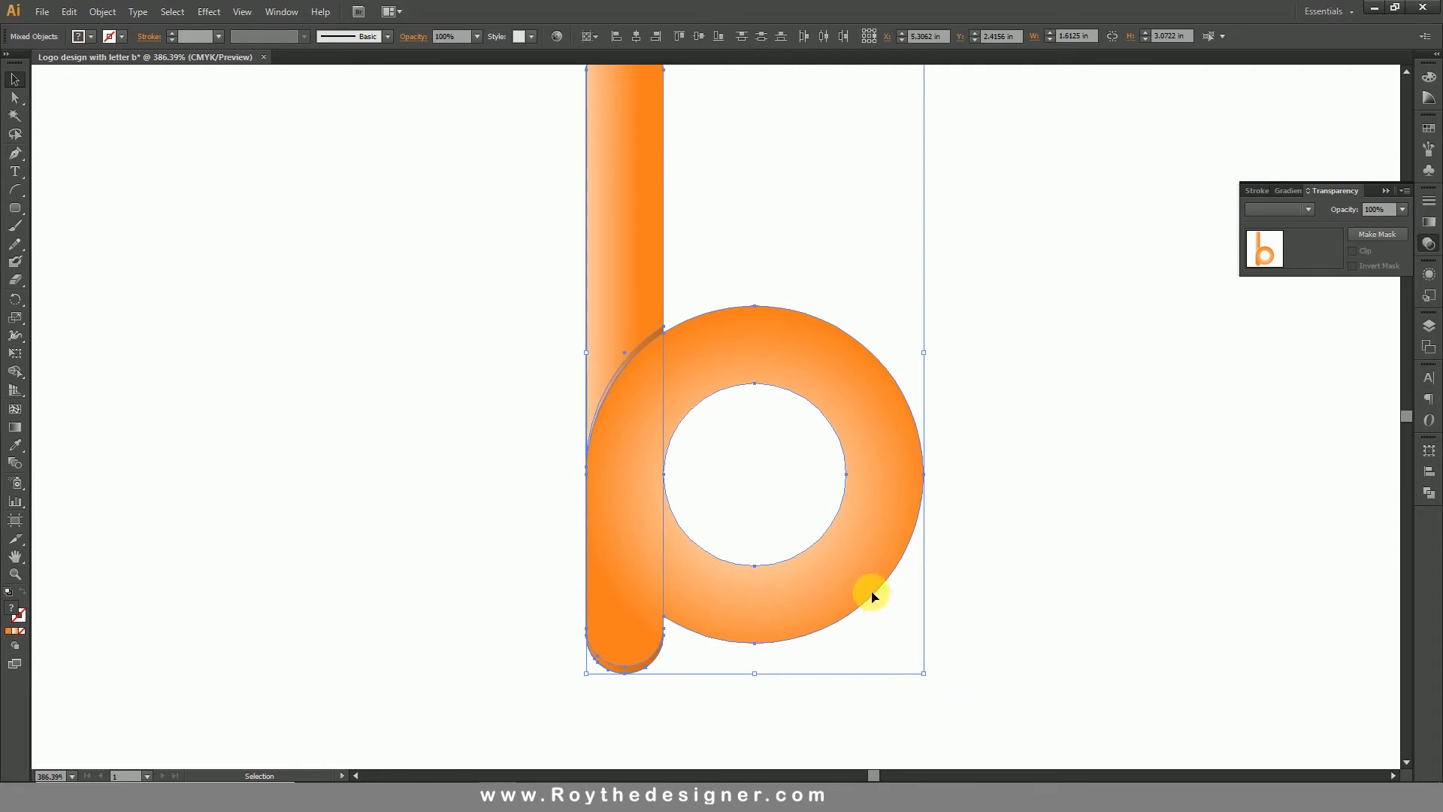
{"action": "left_click", "coordinate": [92, 12]}
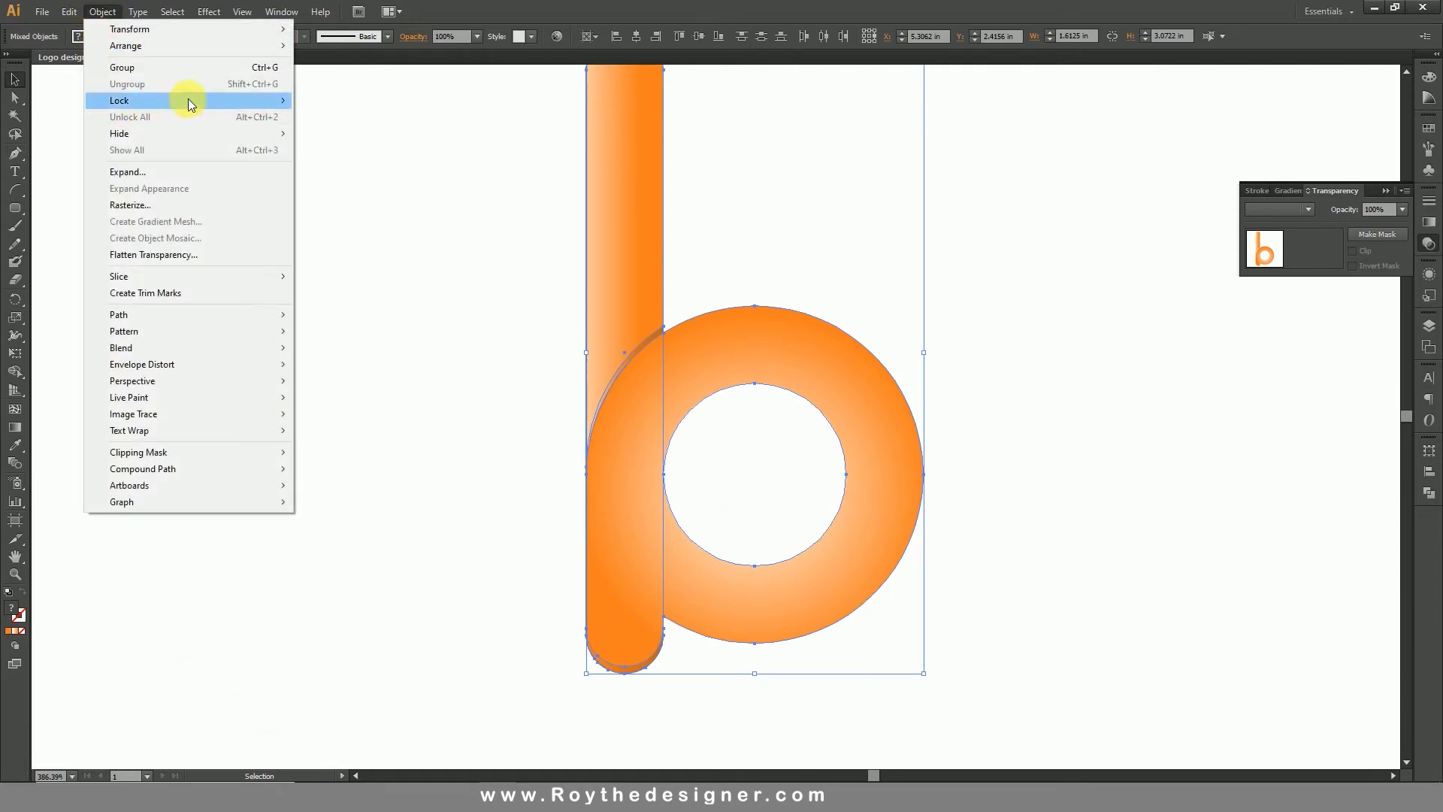
{"action": "mouse_move", "coordinate": [187, 100]}
{"action": "left_click", "coordinate": [340, 100]}
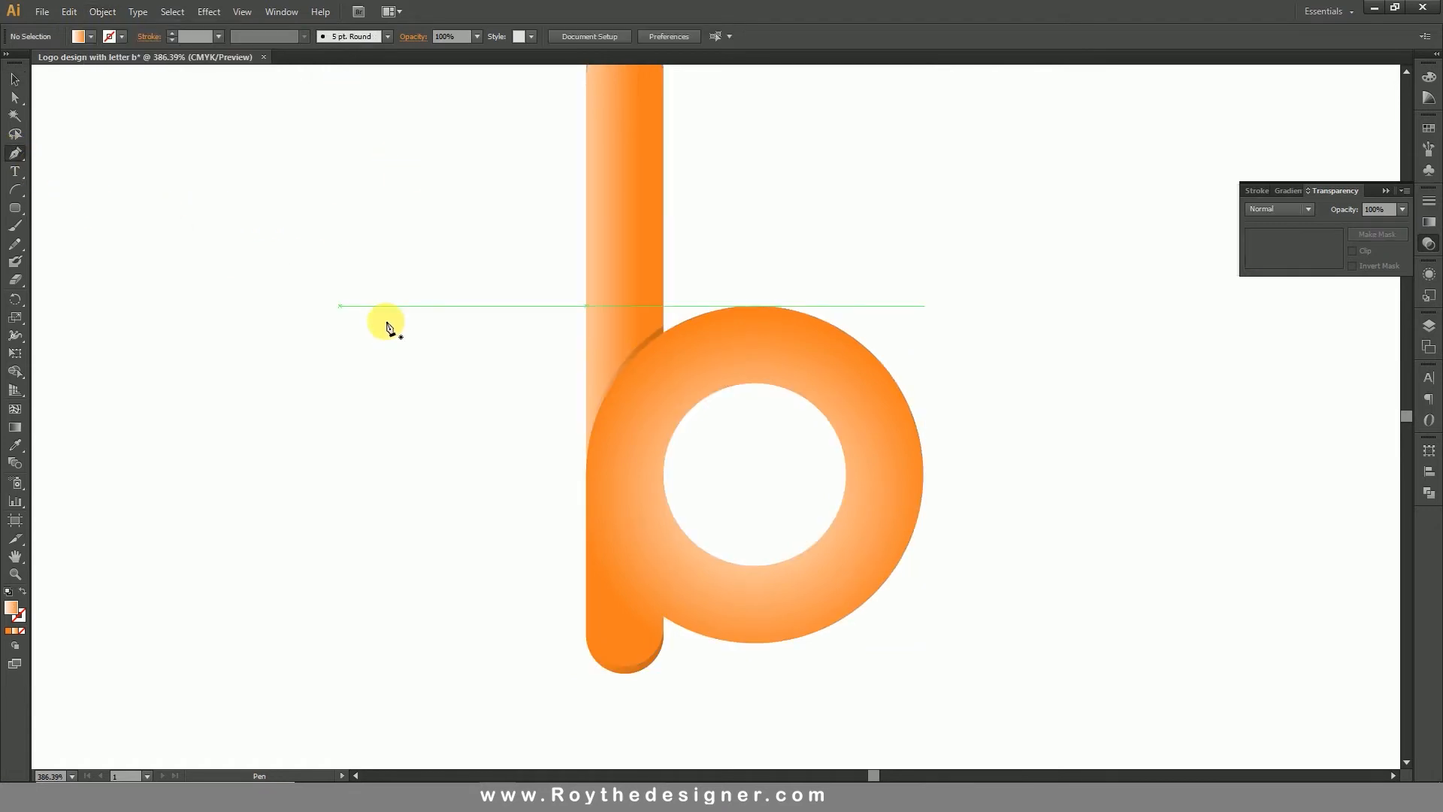
Draw a closed Pen path from the hole's left edge down the stem and curving past the ring's lower right, with fill and stroke swapped.
{"action": "key", "text": "ctrl+space"}
{"action": "left_click_drag", "start_coordinate": [473, 381], "coordinate": [958, 718]}
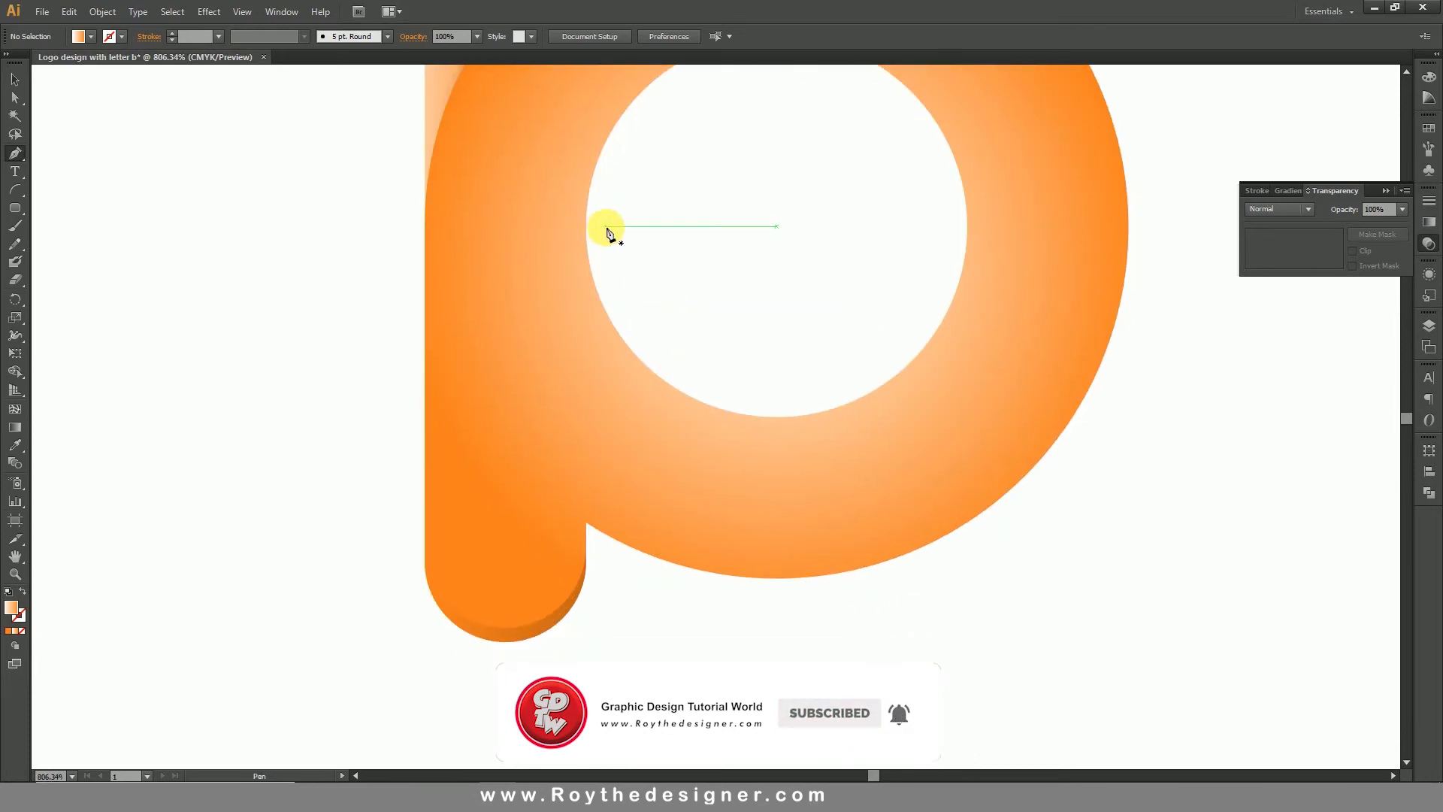
{"action": "left_click", "coordinate": [587, 227]}
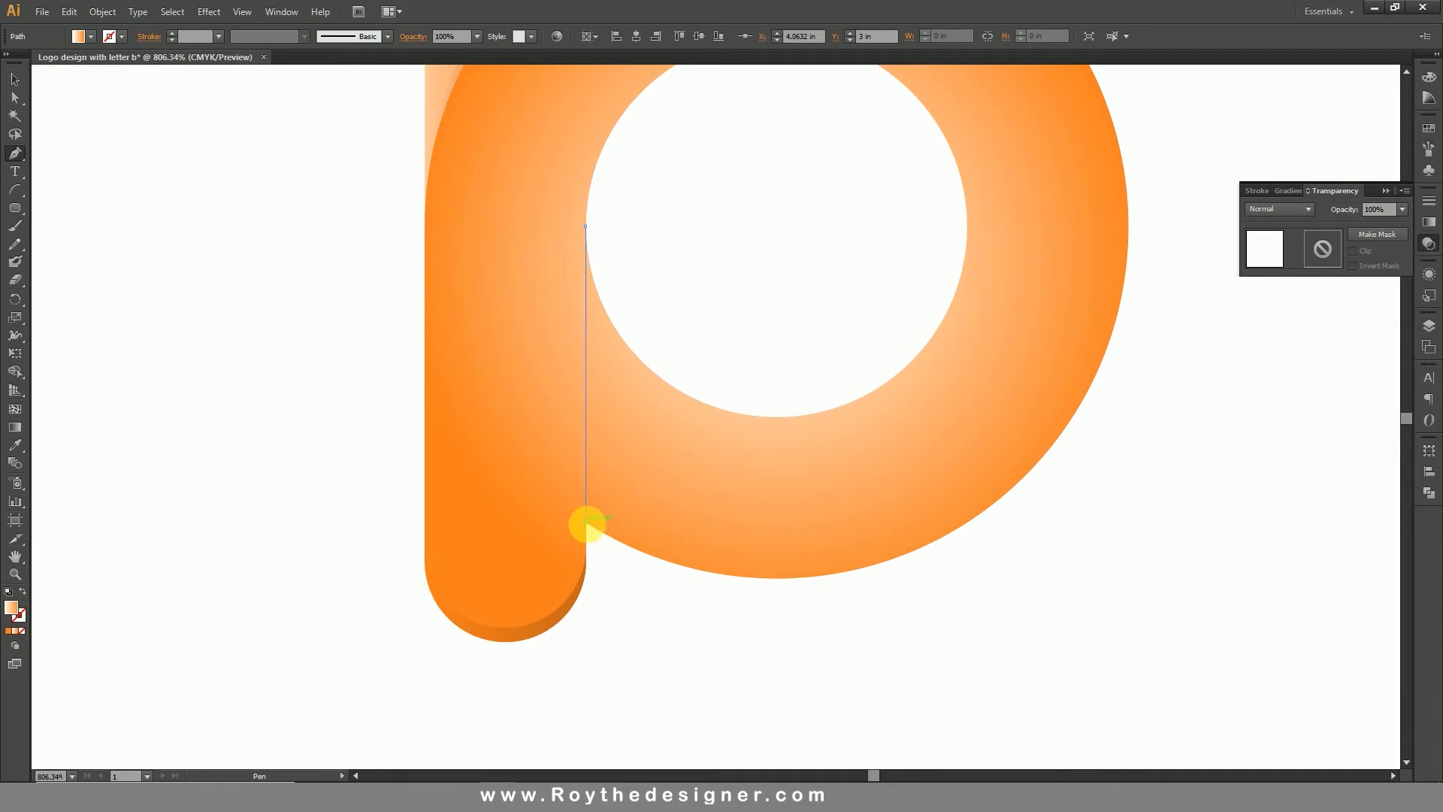
{"action": "left_click_drag", "start_coordinate": [587, 524], "coordinate": [1008, 722]}
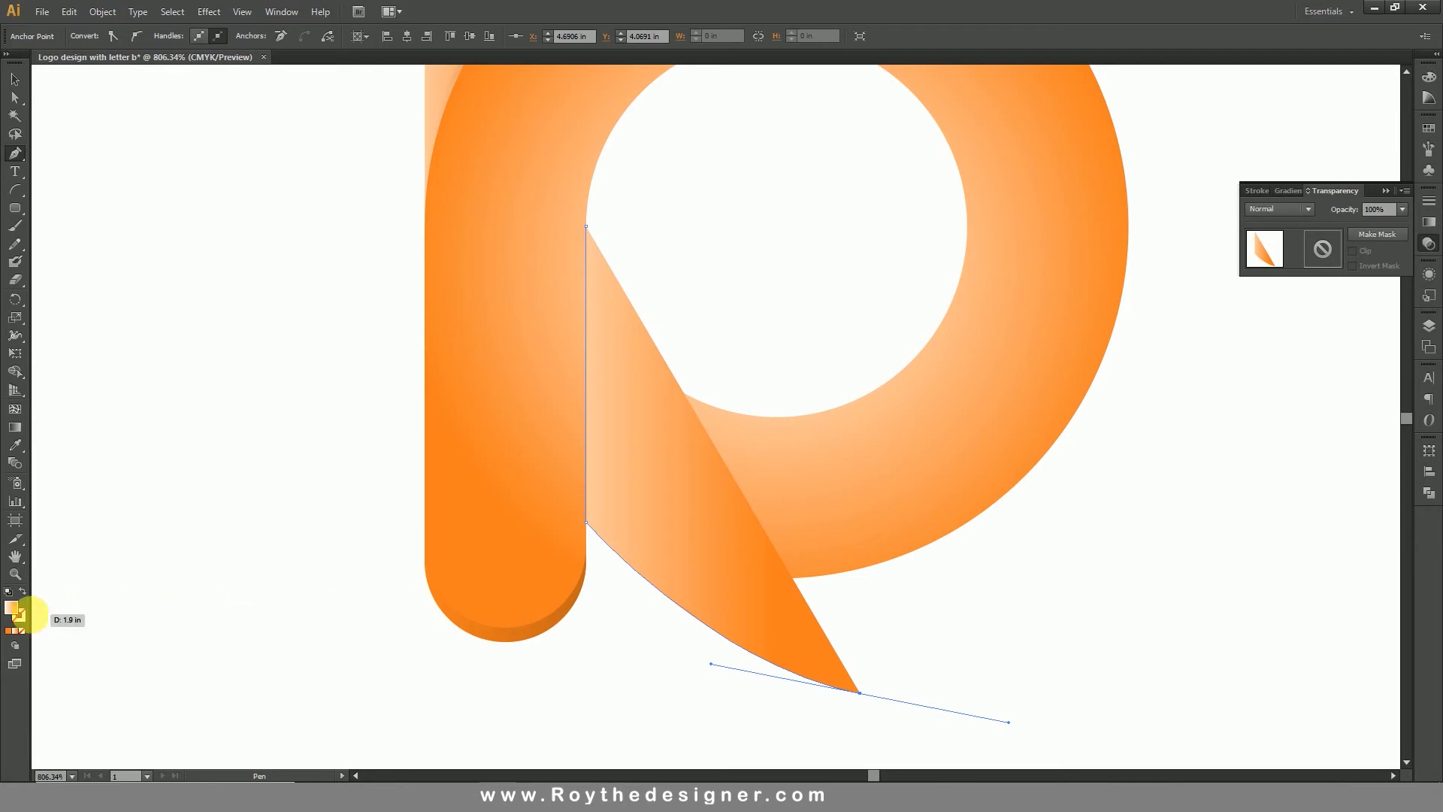
{"action": "left_click", "coordinate": [22, 594]}
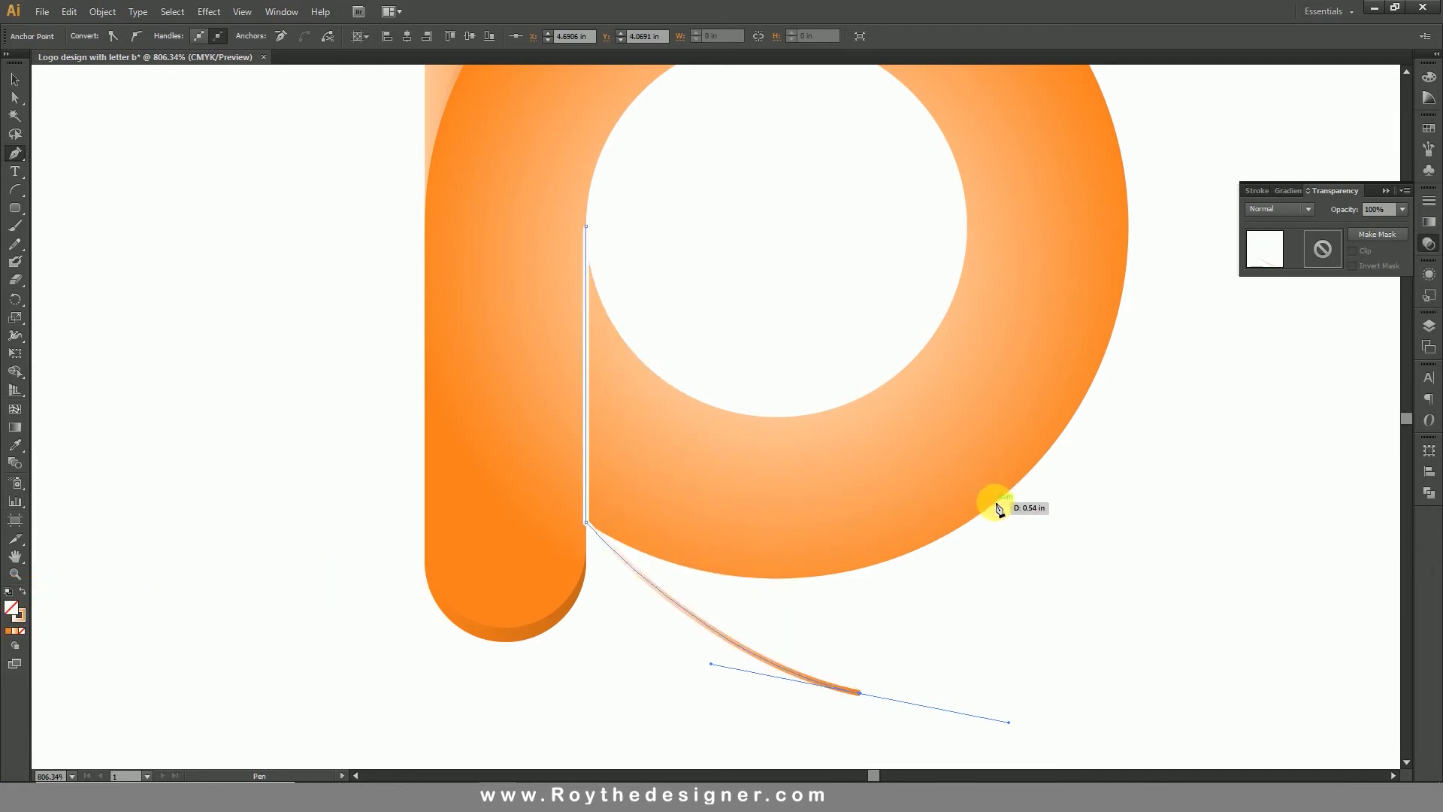
{"action": "left_click", "coordinate": [1037, 510]}
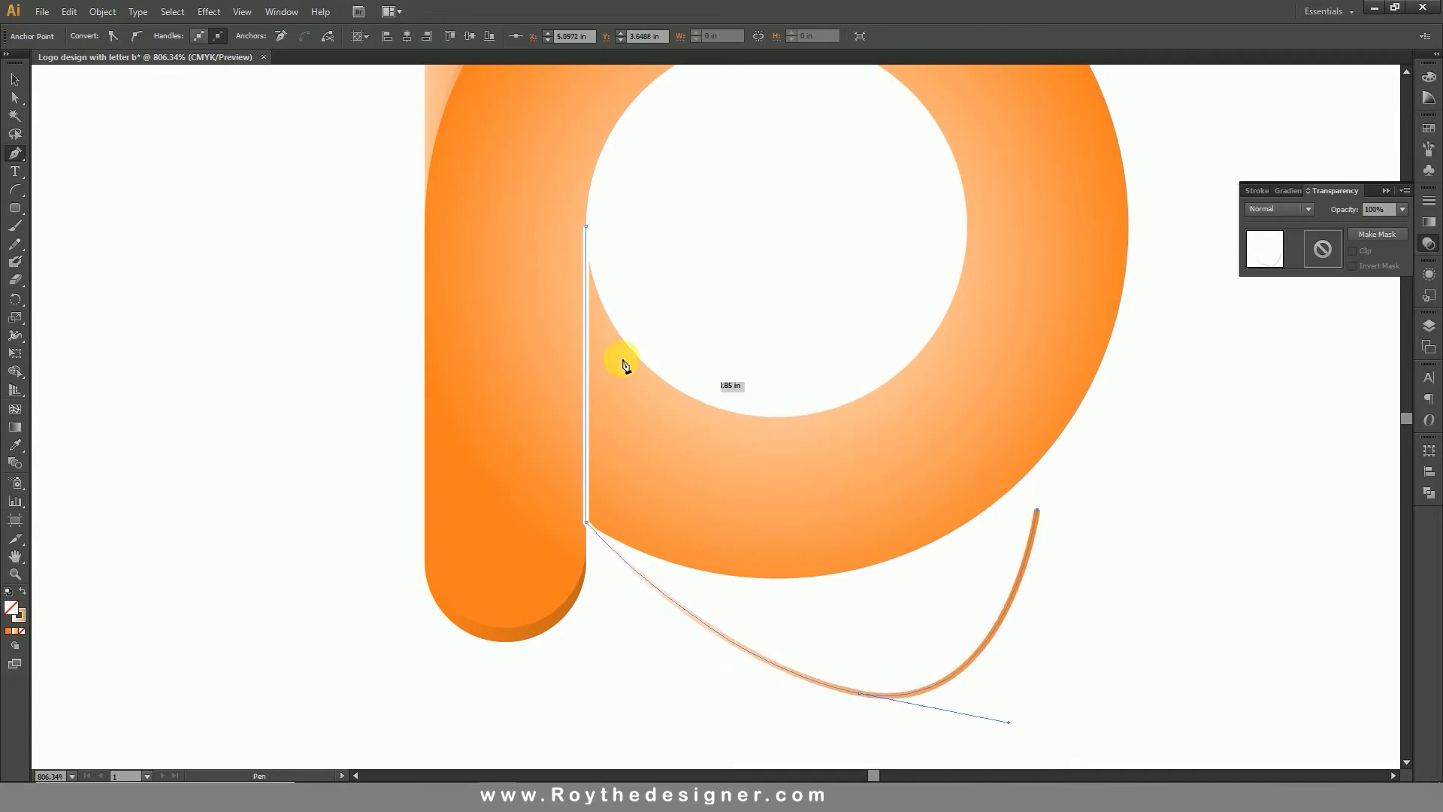
{"action": "left_click_drag", "start_coordinate": [587, 229], "coordinate": [573, 117]}
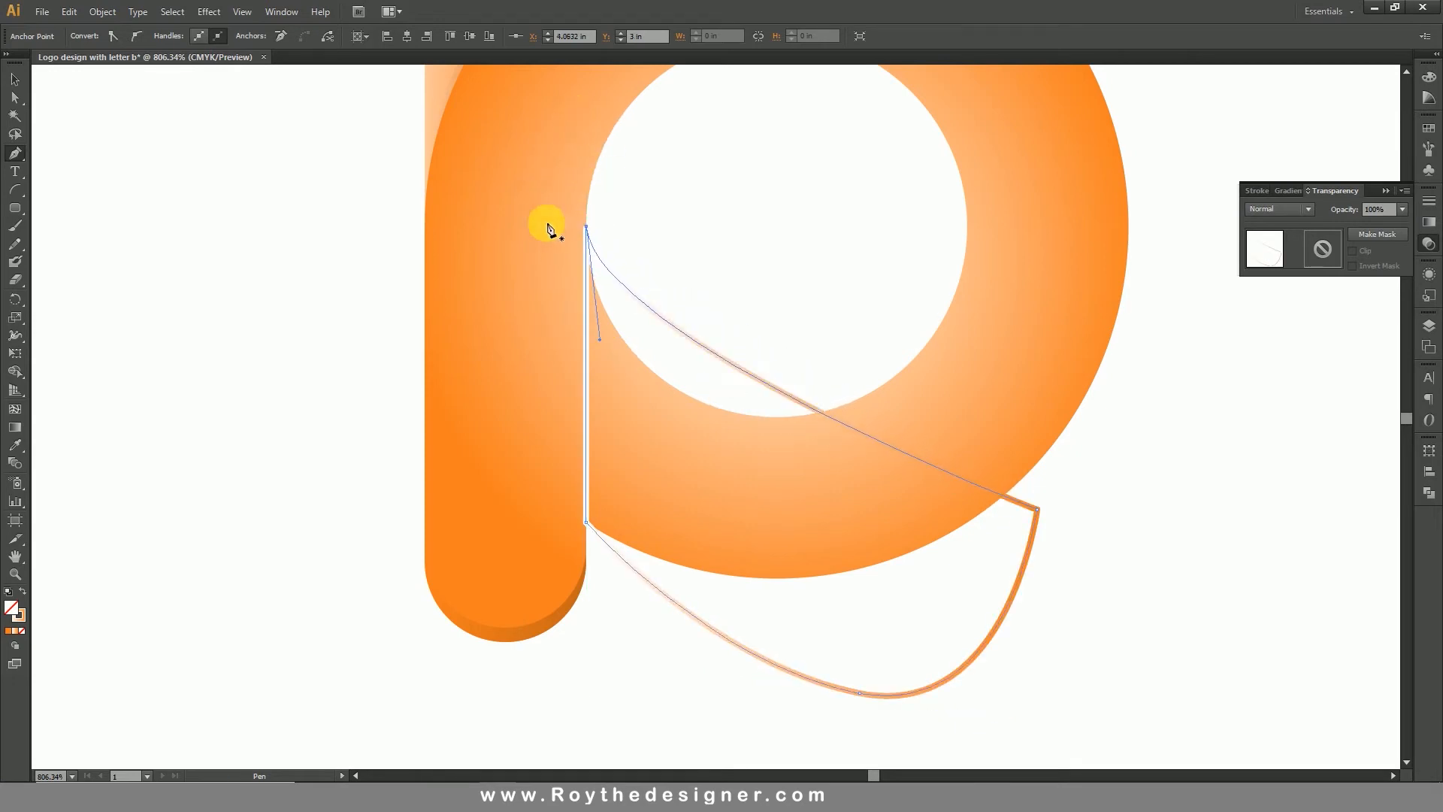
Lengthen the handle of the path's starting anchor downward so the upper curve sweeps through the ring's lower band.
{"action": "left_click", "coordinate": [22, 99]}
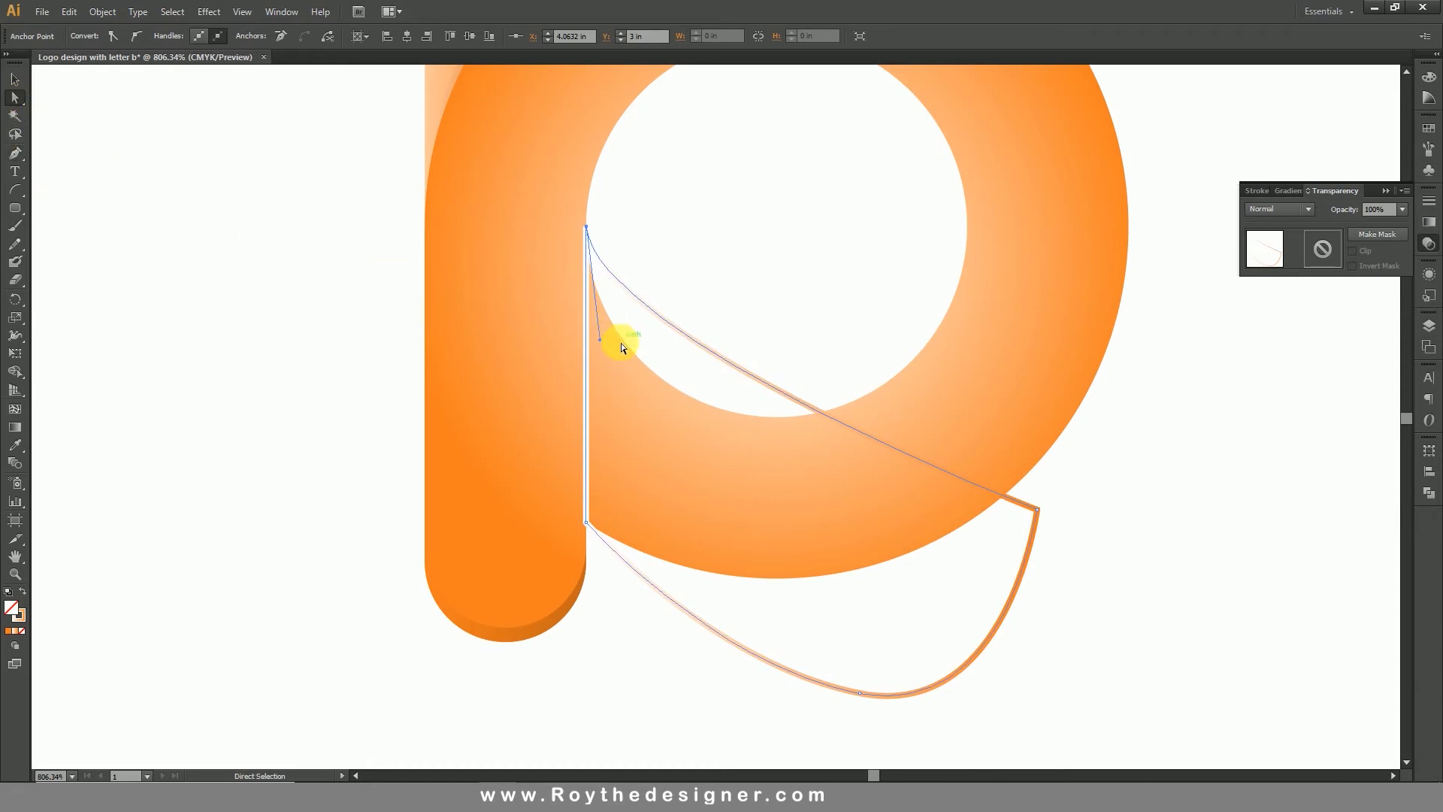
{"action": "left_click_drag", "start_coordinate": [601, 342], "coordinate": [602, 506]}
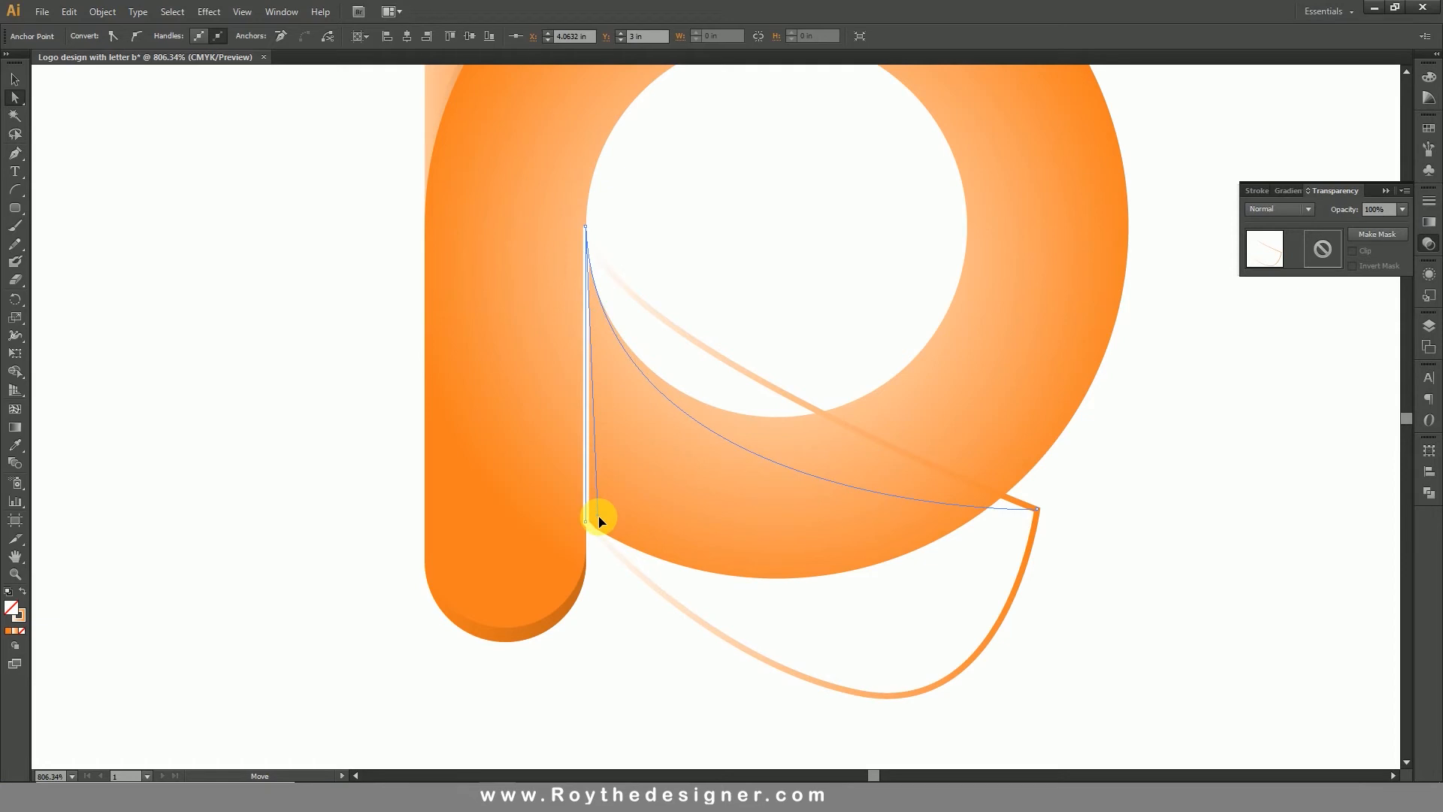
{"action": "left_click_drag", "start_coordinate": [599, 519], "coordinate": [604, 555]}
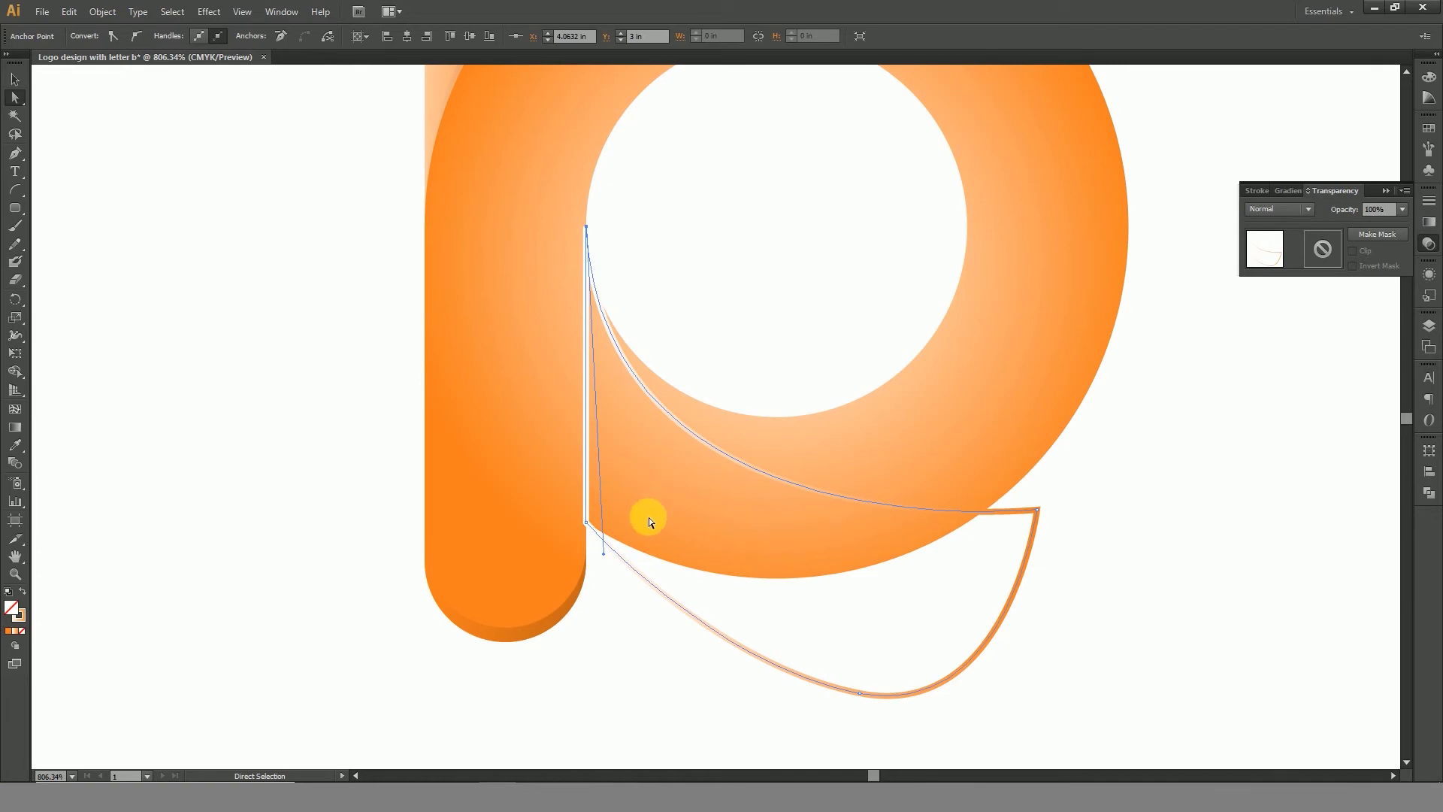
{"action": "left_click", "coordinate": [15, 83]}
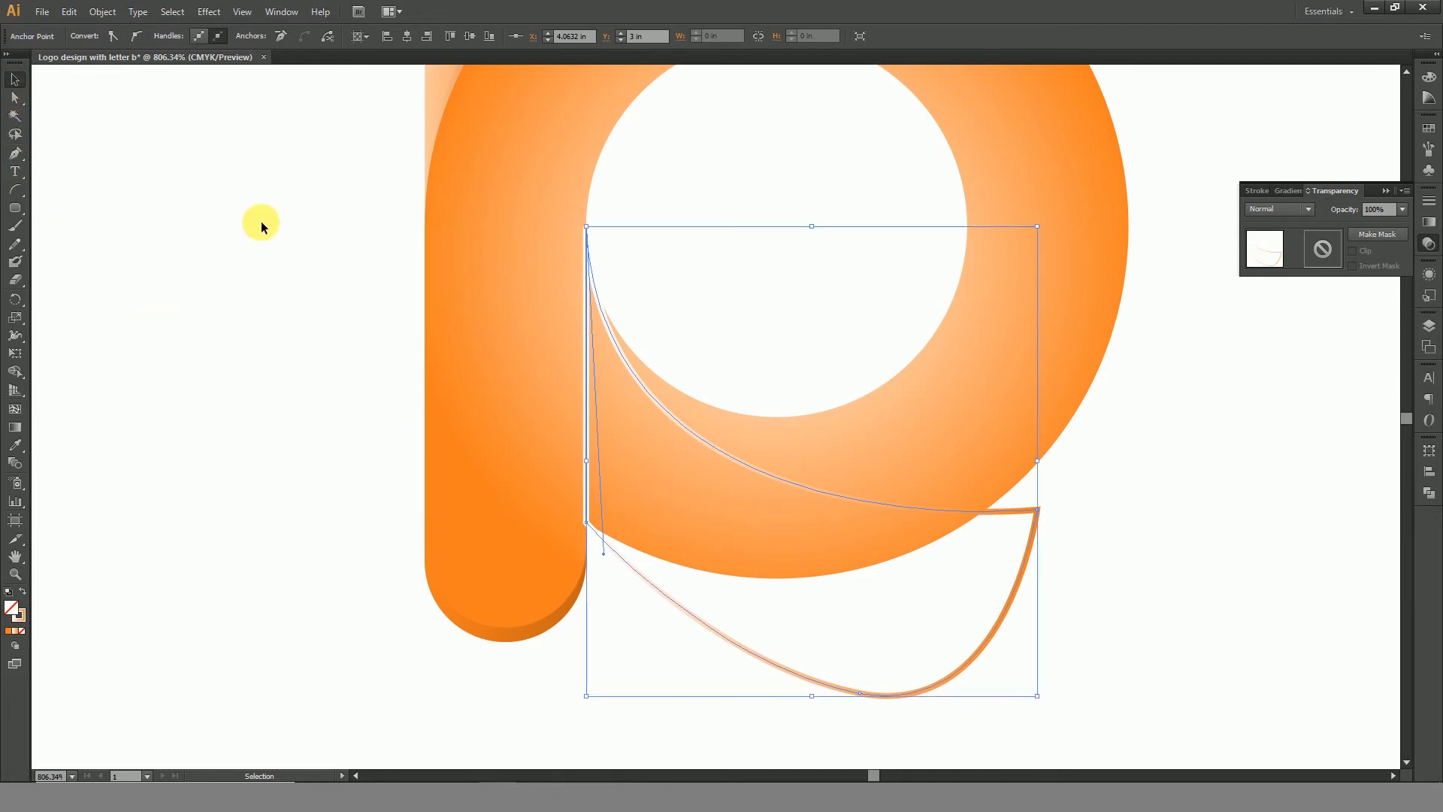
{"action": "left_click", "coordinate": [1129, 561]}
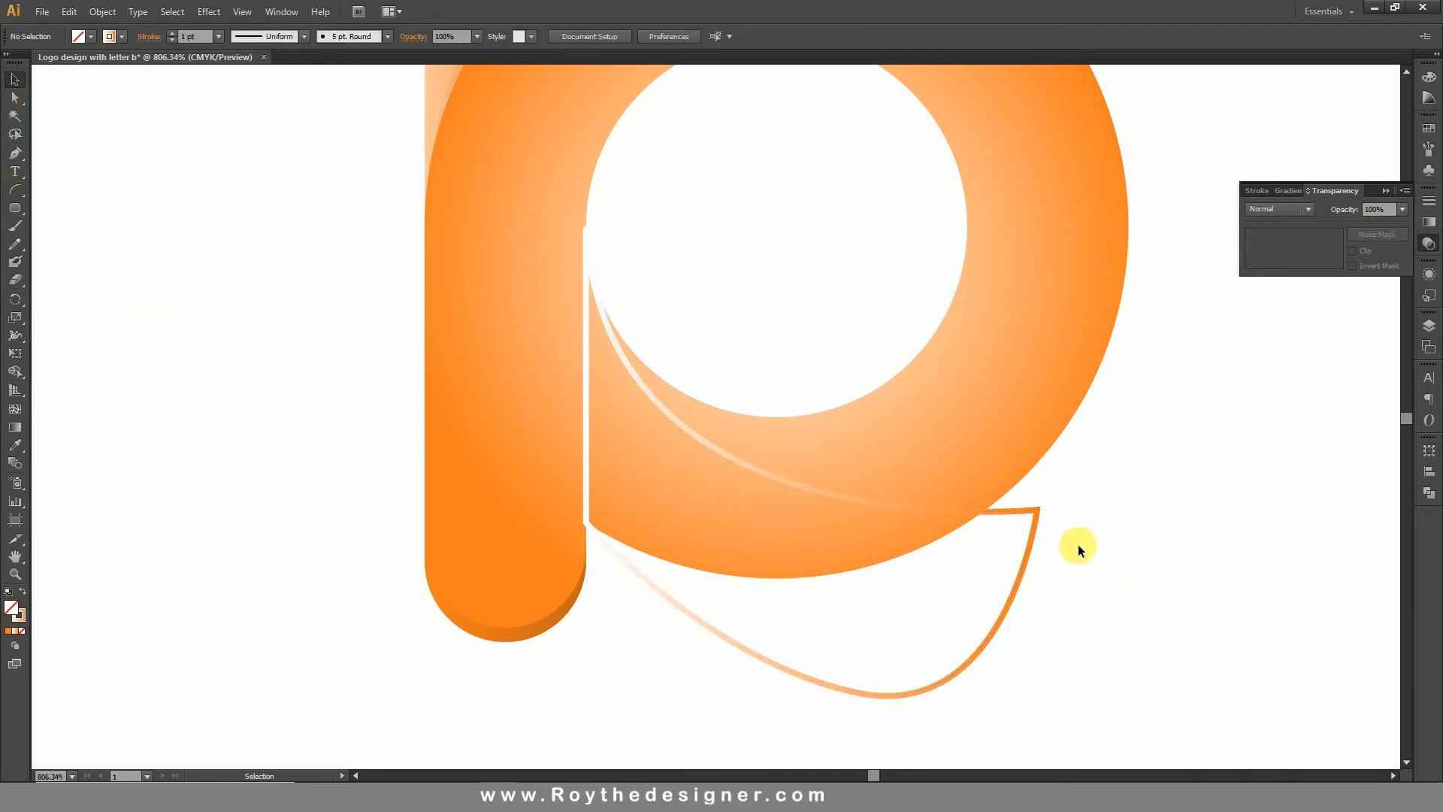
{"action": "left_click", "coordinate": [677, 428], "text": "alt"}
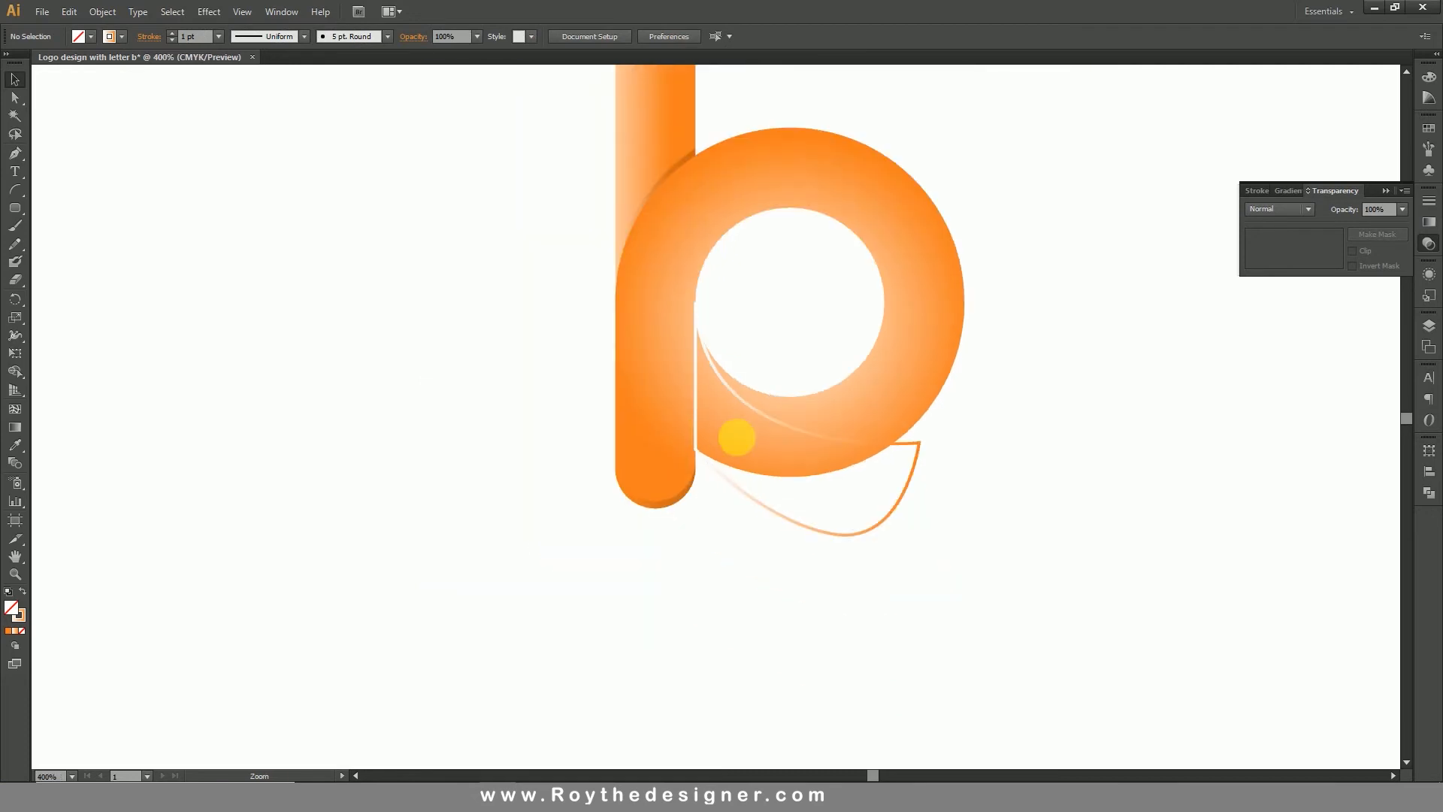
Swap the fill and stroke of the curved path so it carries the orange gradient as its fill.
{"action": "left_click", "coordinate": [872, 512]}
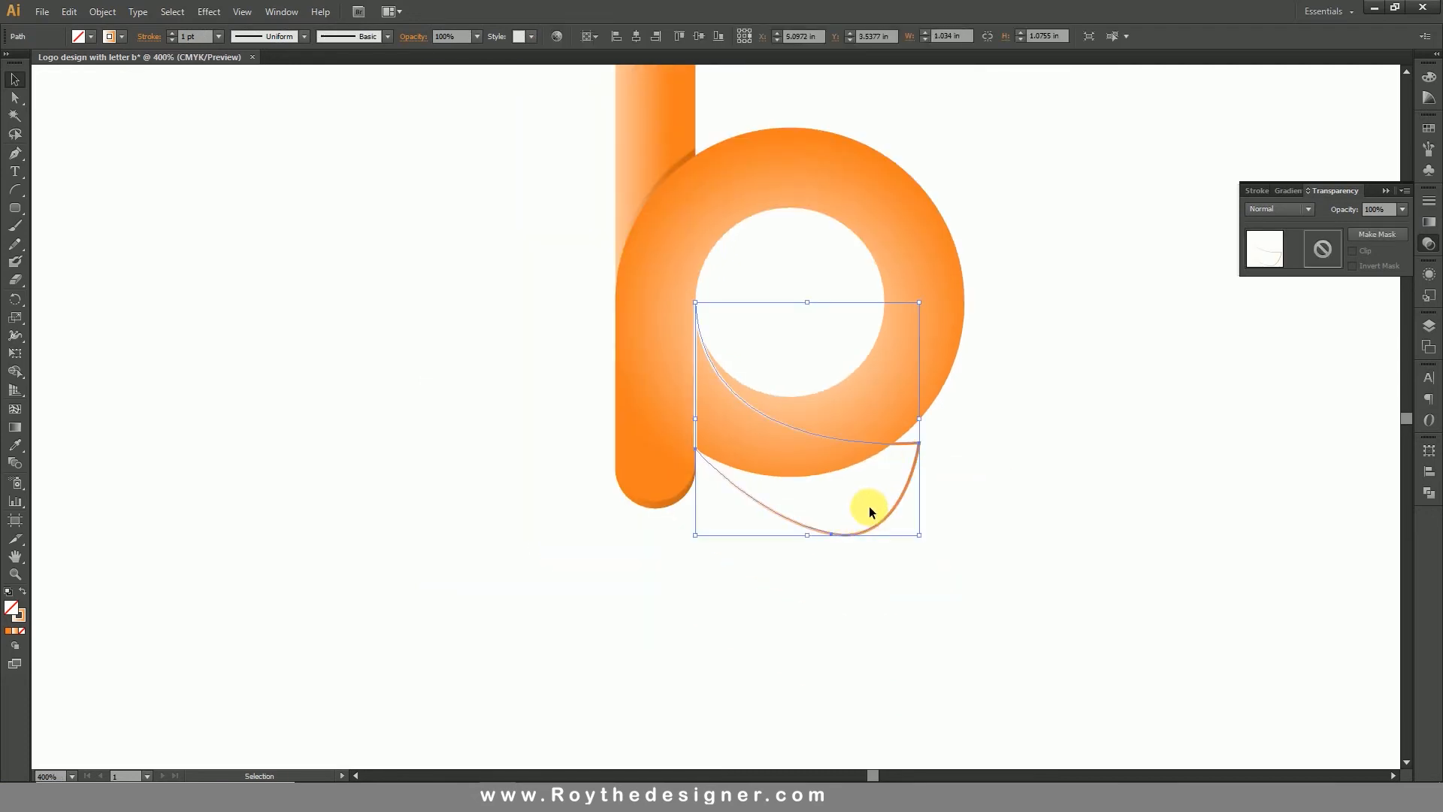
{"action": "left_click", "coordinate": [23, 592]}
{"action": "left_click", "coordinate": [682, 463], "text": "ctrl+alt"}
{"action": "left_click", "coordinate": [699, 465], "text": "ctrl+alt"}
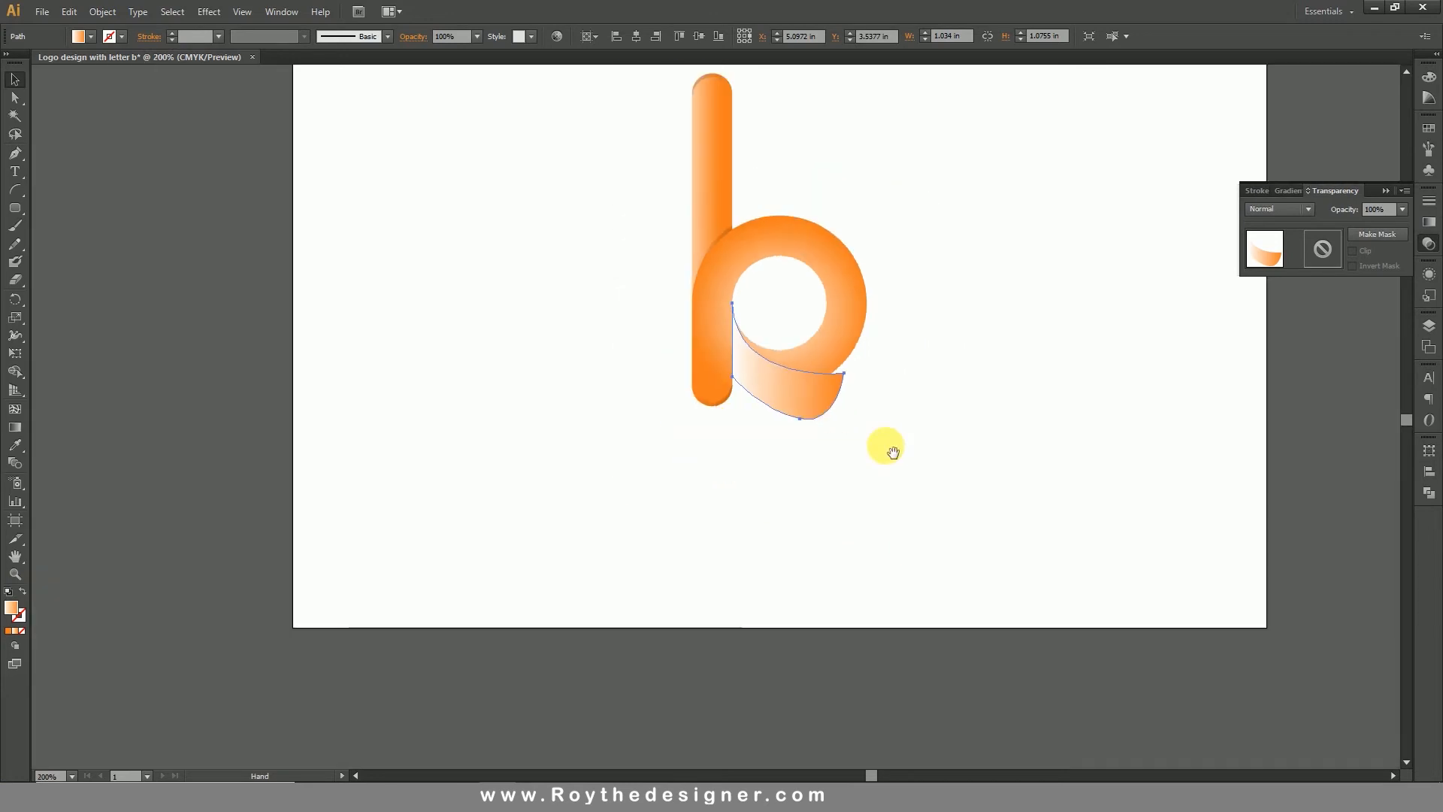
{"action": "left_click_drag", "start_coordinate": [892, 449], "coordinate": [843, 573]}
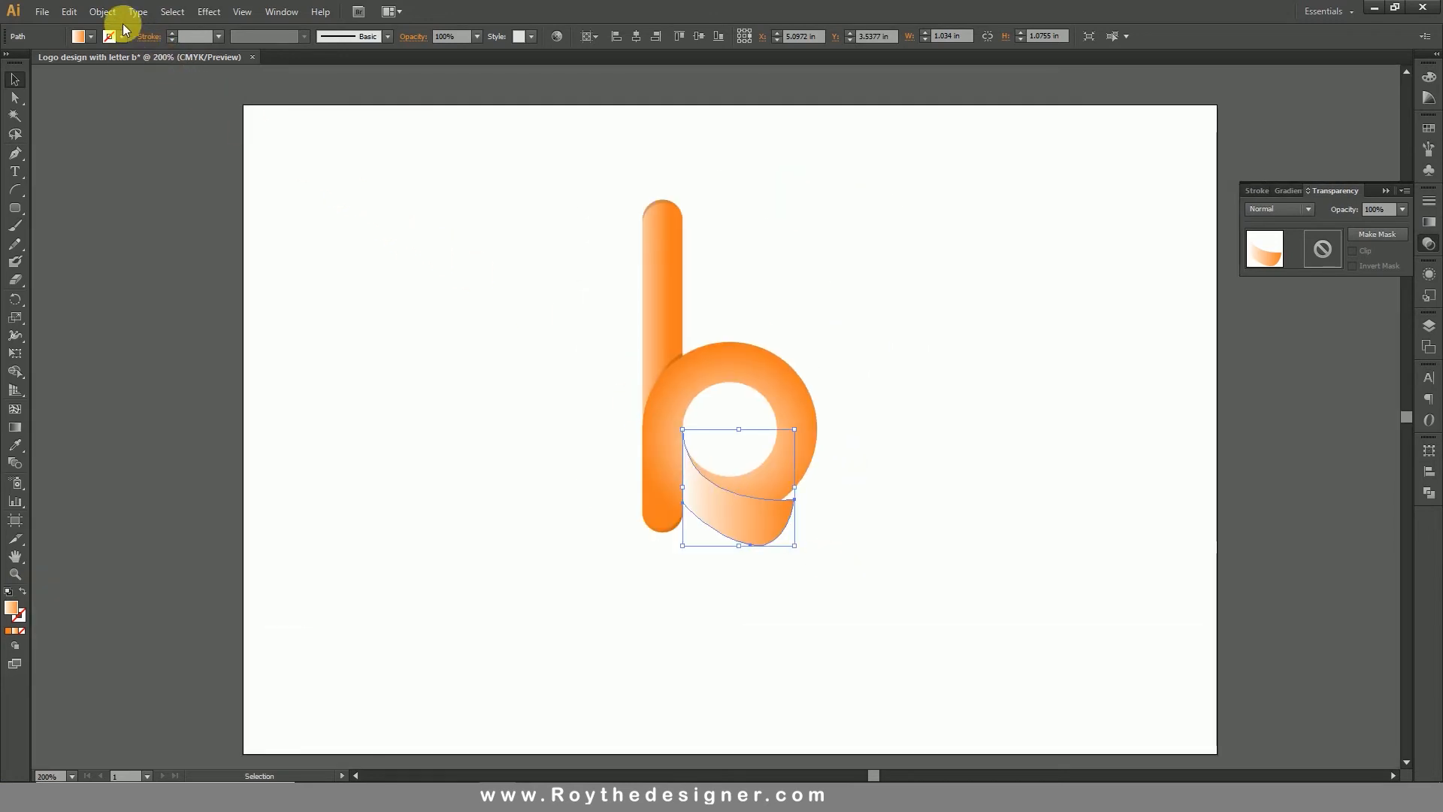
Unlock all the locked parts of the "b" and clear the selection.
{"action": "left_click", "coordinate": [113, 14]}
{"action": "left_click", "coordinate": [127, 117]}
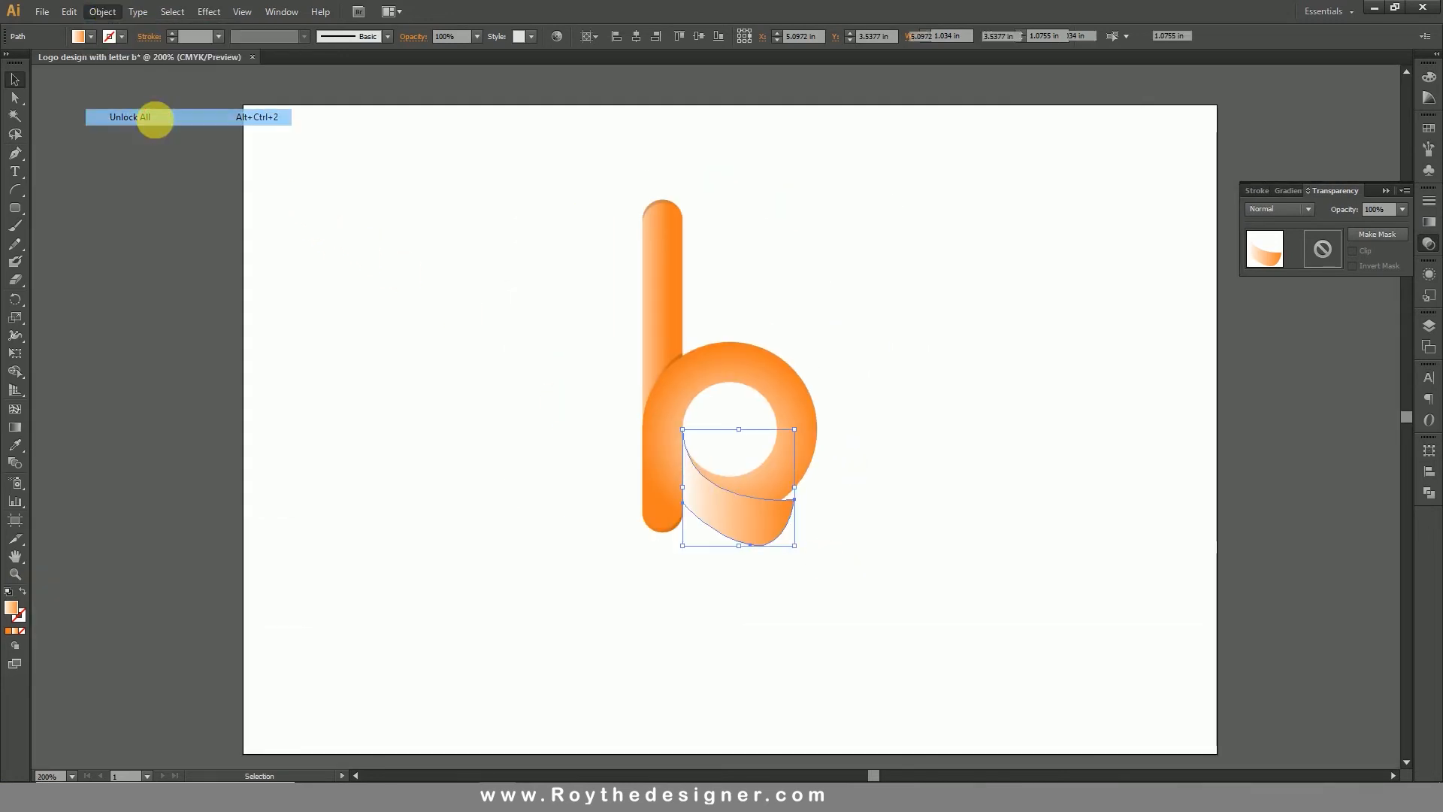
{"action": "left_click", "coordinate": [722, 422]}
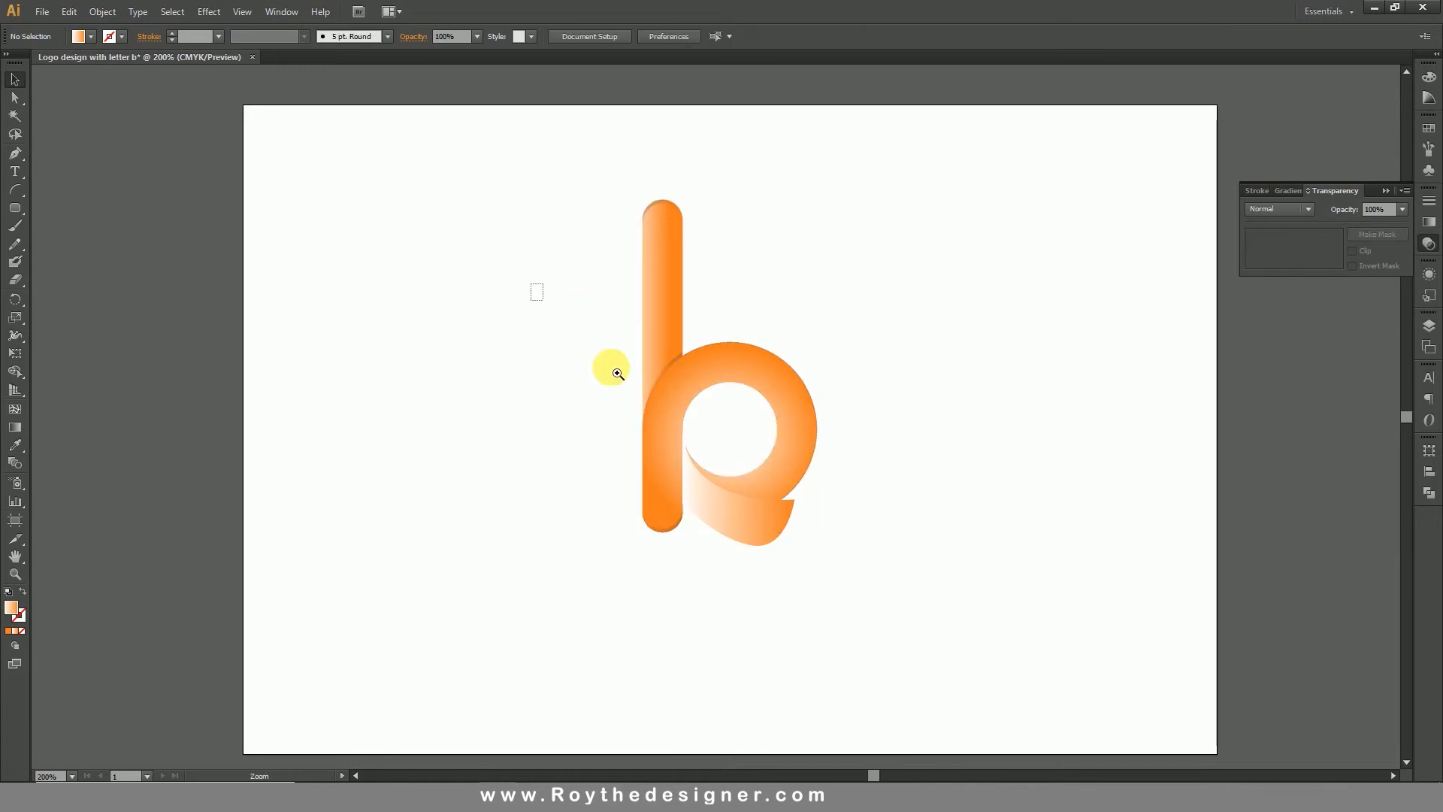
Duplicate the ring body together with the curved shape, placing the copies about 1.75 in to the right of the originals.
{"action": "key", "text": "ctrl+space"}
{"action": "left_click_drag", "start_coordinate": [531, 284], "coordinate": [898, 608]}
{"action": "left_click", "coordinate": [814, 564]}
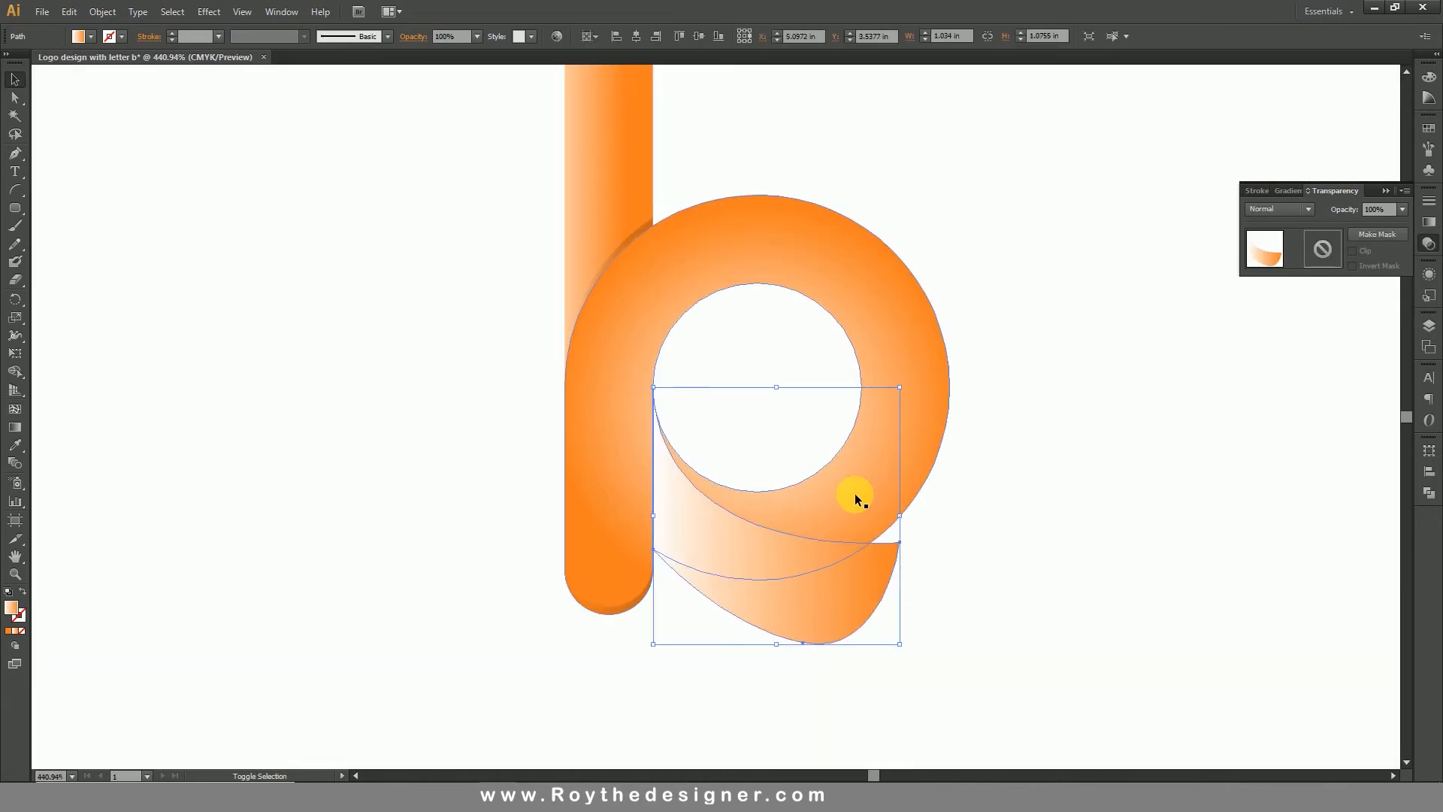
{"action": "left_click", "coordinate": [854, 493], "text": "shift"}
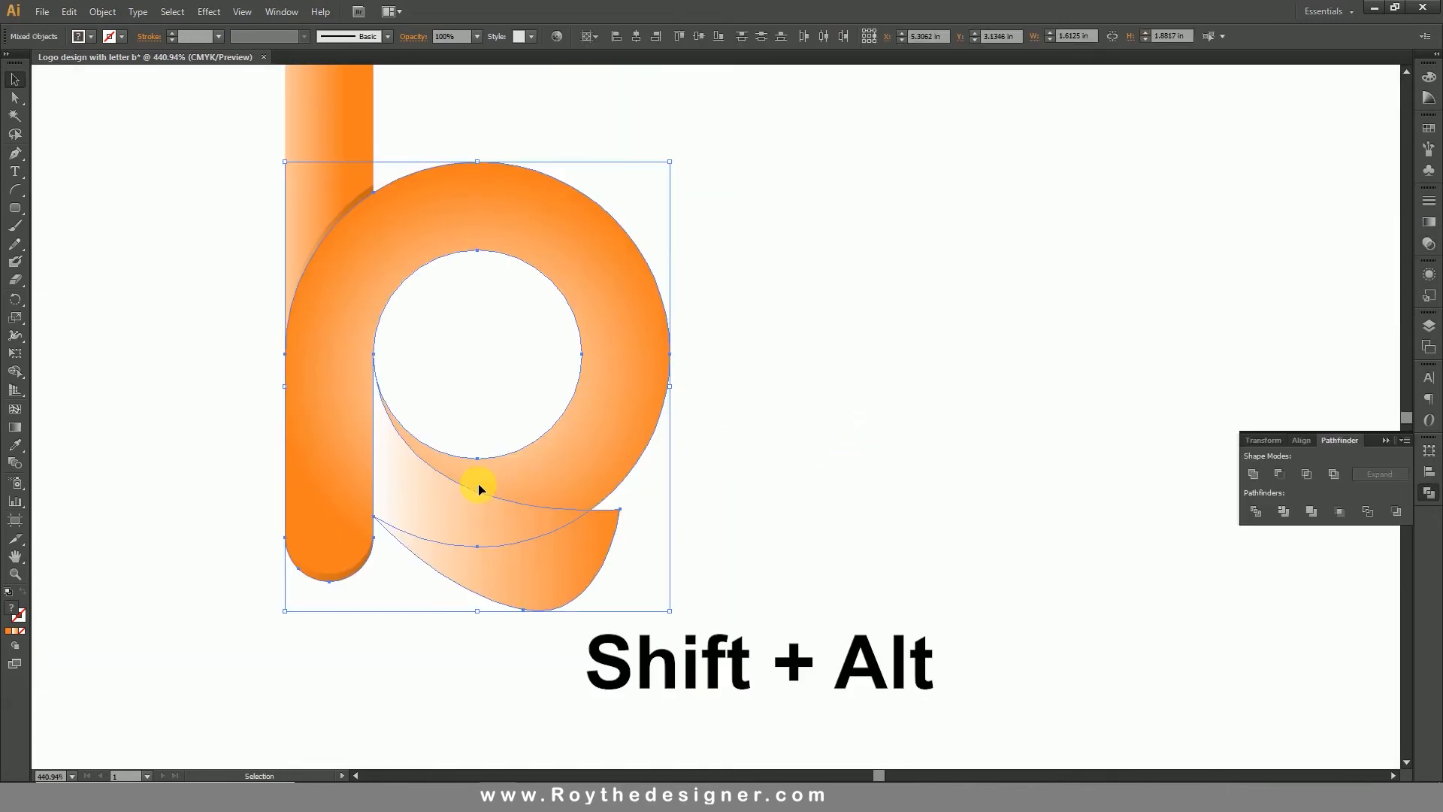
{"action": "left_click_drag", "start_coordinate": [406, 483], "coordinate": [812, 493]}
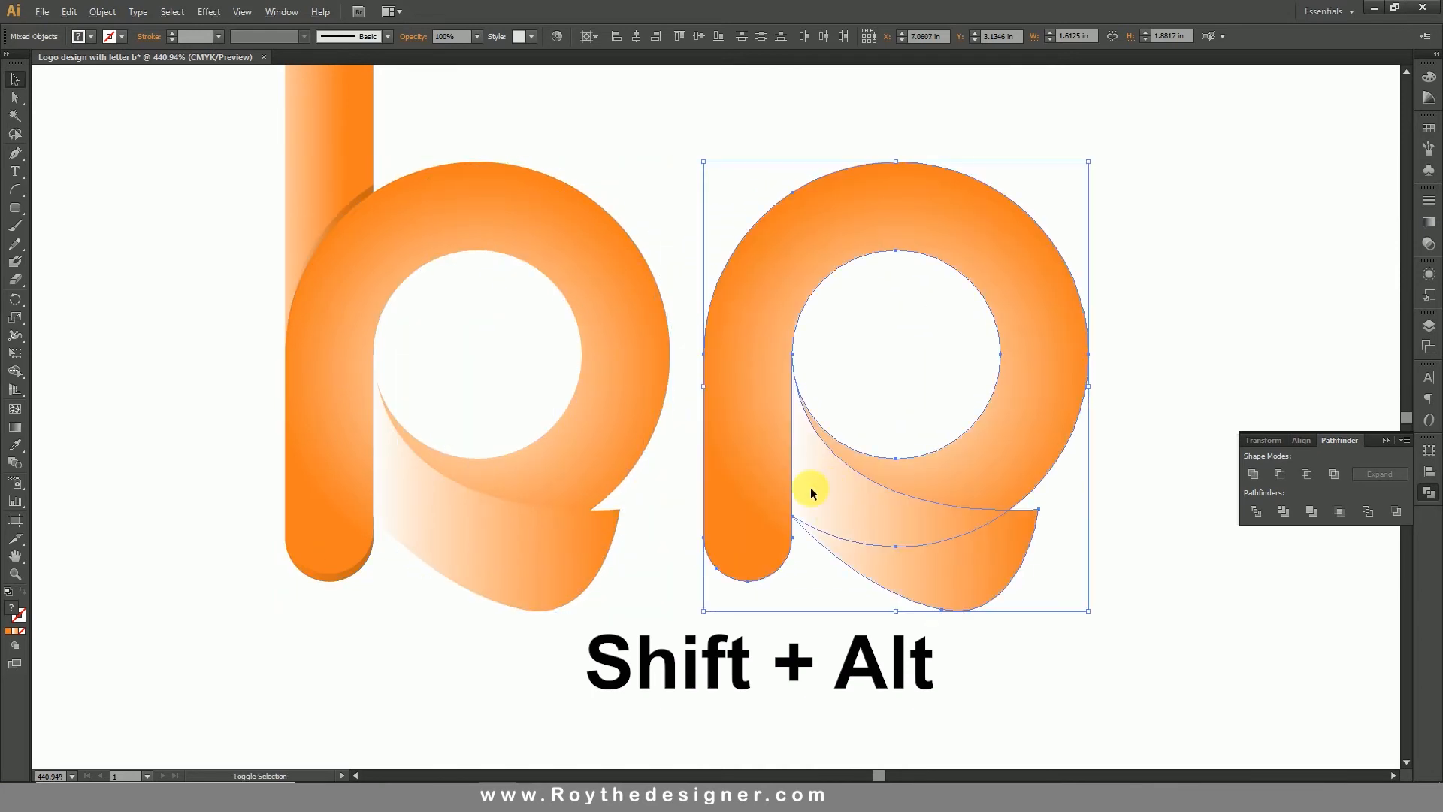
Divide the duplicated shapes with Pathfinder, ungroup them, and delete the curved piece that sticks out below the ring.
{"action": "left_click", "coordinate": [1255, 512]}
{"action": "right_click", "coordinate": [1072, 552]}
{"action": "left_click", "coordinate": [1114, 606]}
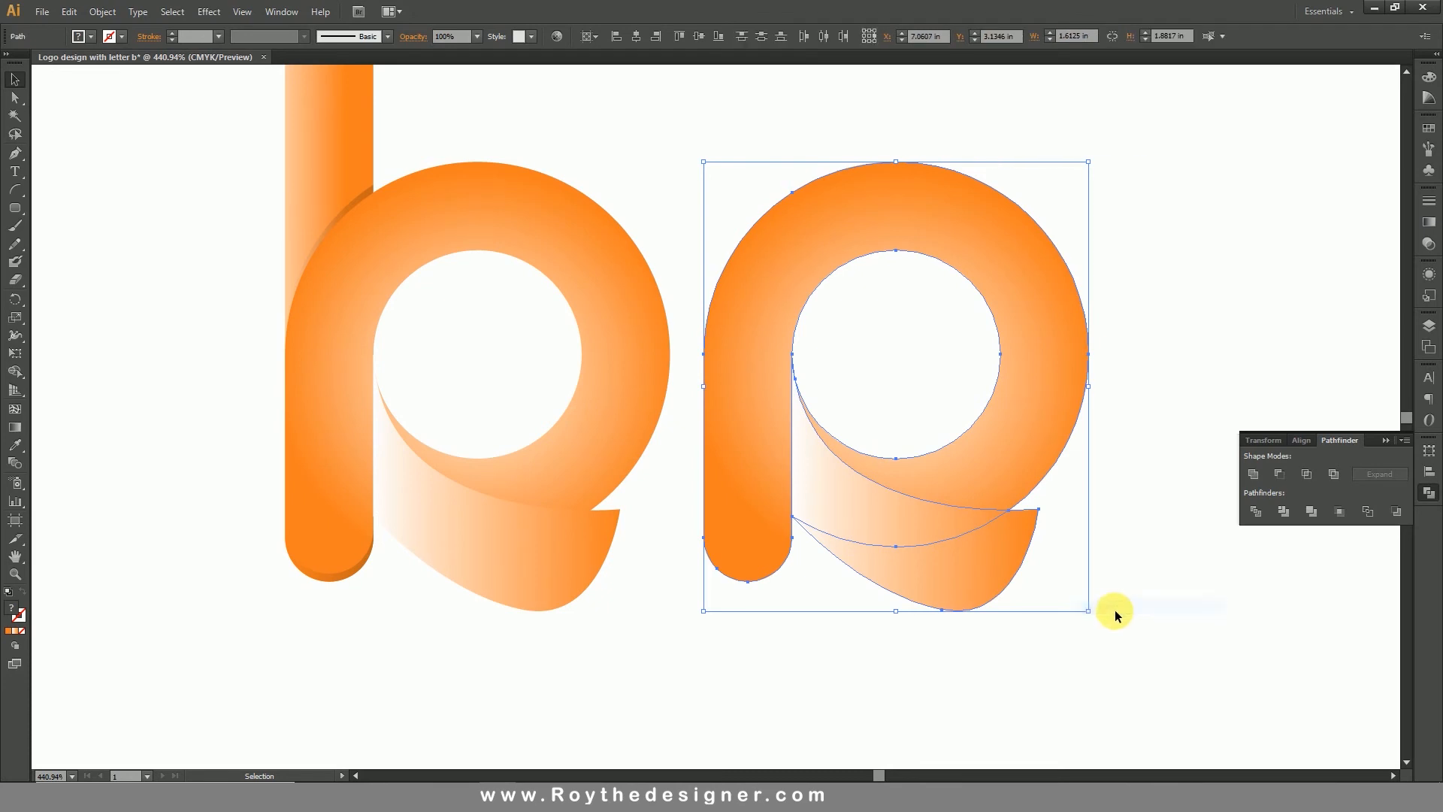
{"action": "left_click", "coordinate": [1115, 610]}
{"action": "left_click", "coordinate": [989, 569]}
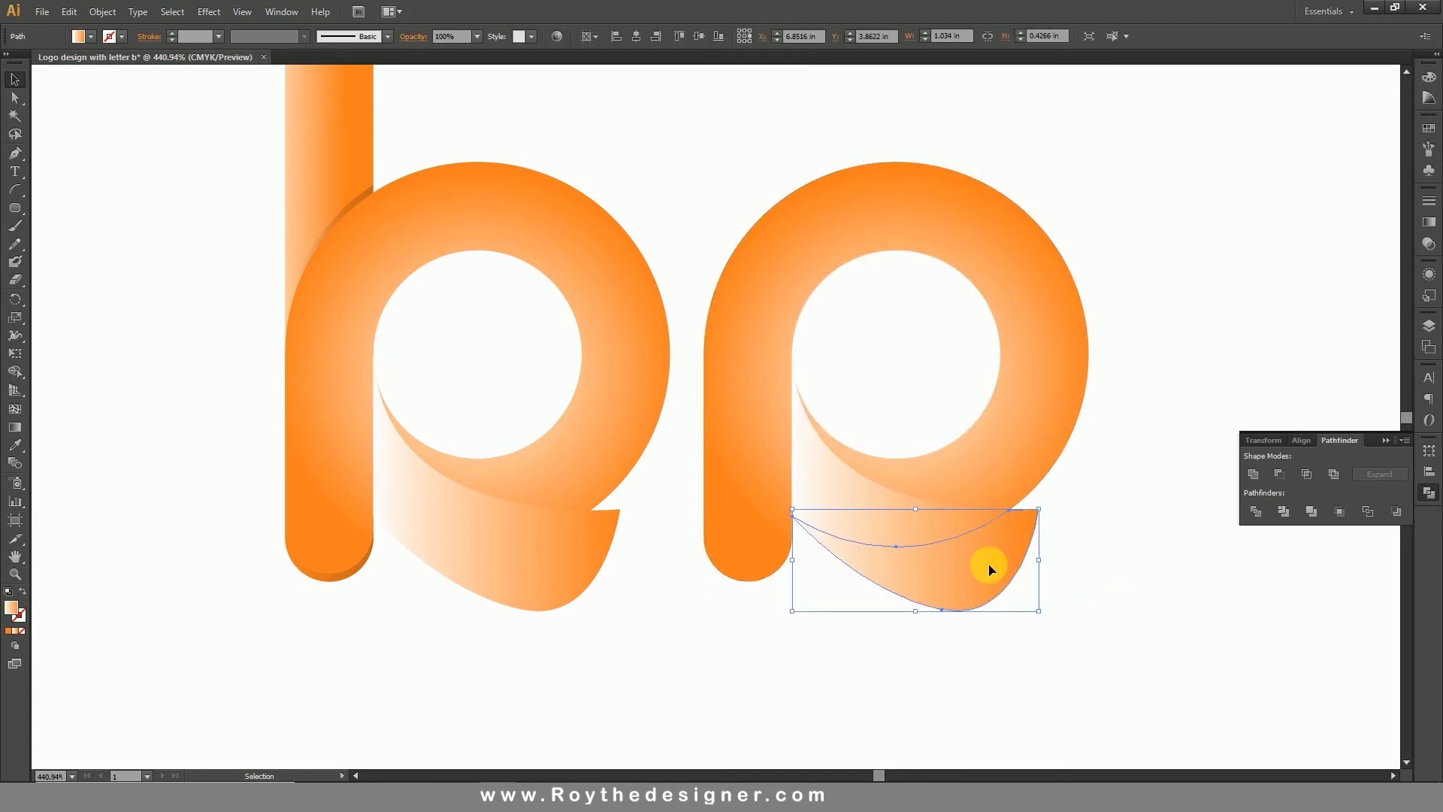
{"action": "key", "text": "Delete"}
Replace the original curved shape by deleting it and moving the trimmed piece from the copy onto the original ring's lower band.
{"action": "left_click", "coordinate": [580, 547]}
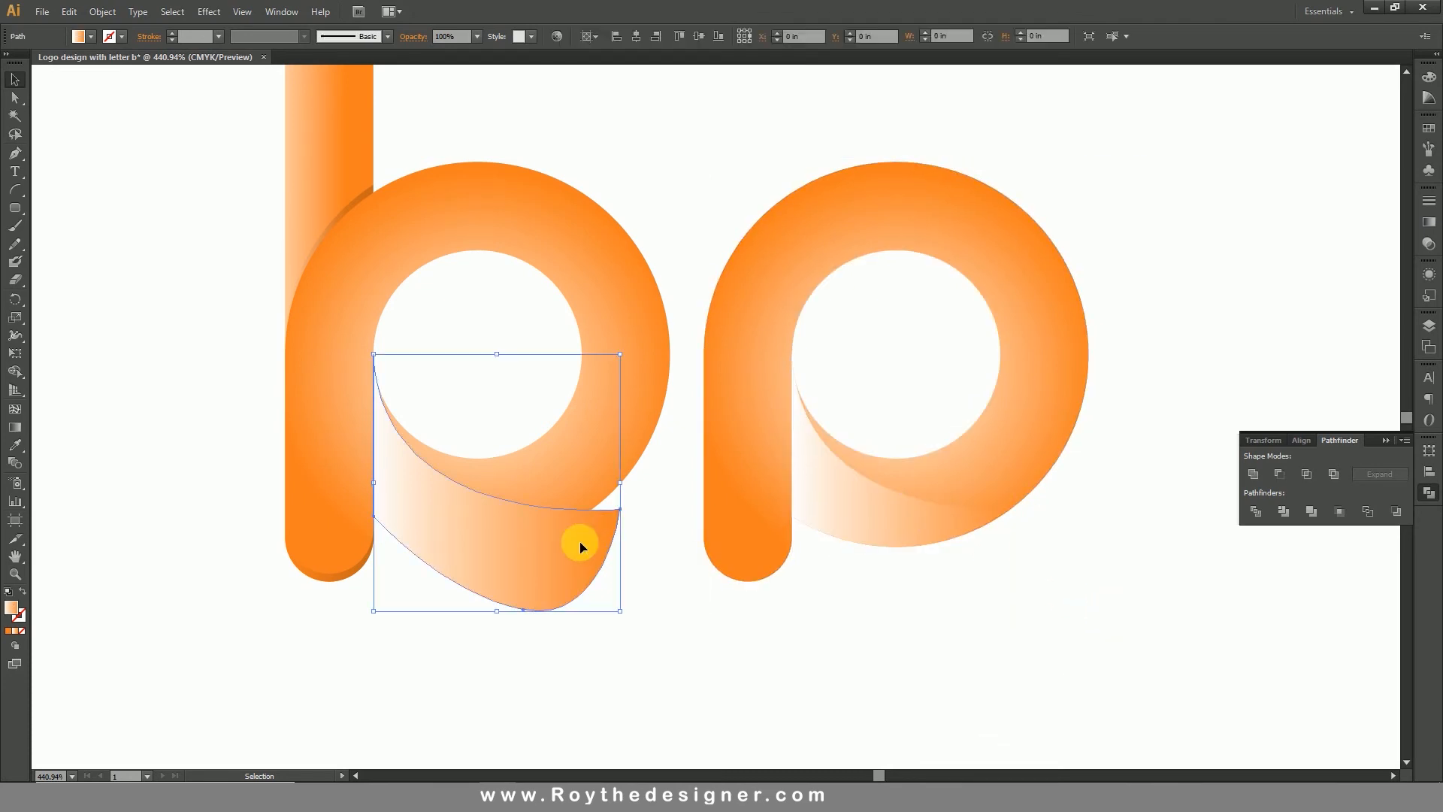
{"action": "key", "text": "Delete"}
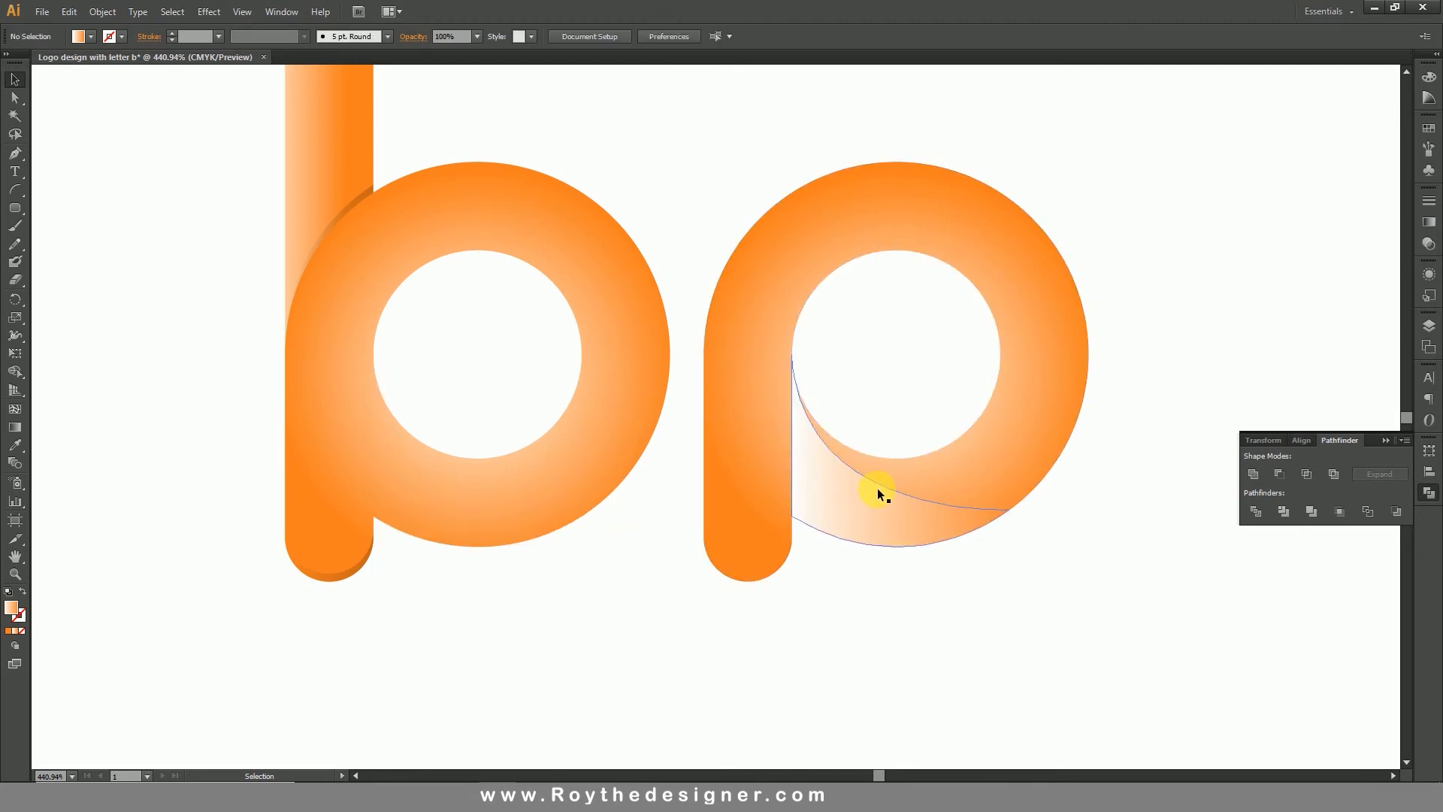
{"action": "left_click", "coordinate": [881, 493]}
{"action": "left_click_drag", "start_coordinate": [892, 499], "coordinate": [477, 508]}
{"action": "left_click", "coordinate": [654, 557]}
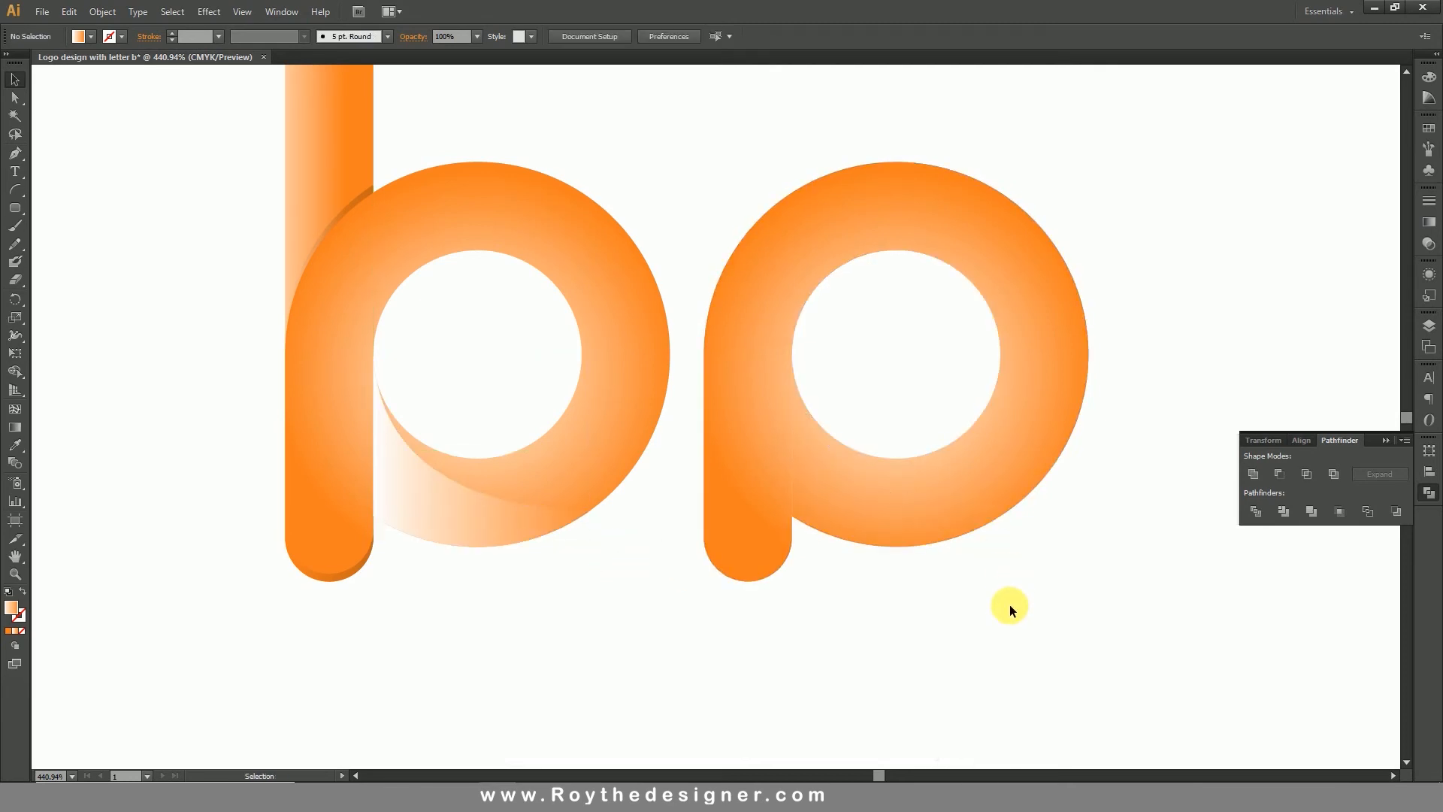
Delete the leftover duplicate of the ring body beside the "b".
{"action": "left_click", "coordinate": [744, 491], "text": "ctrl+alt"}
{"action": "left_click_drag", "start_coordinate": [884, 474], "coordinate": [871, 565]}
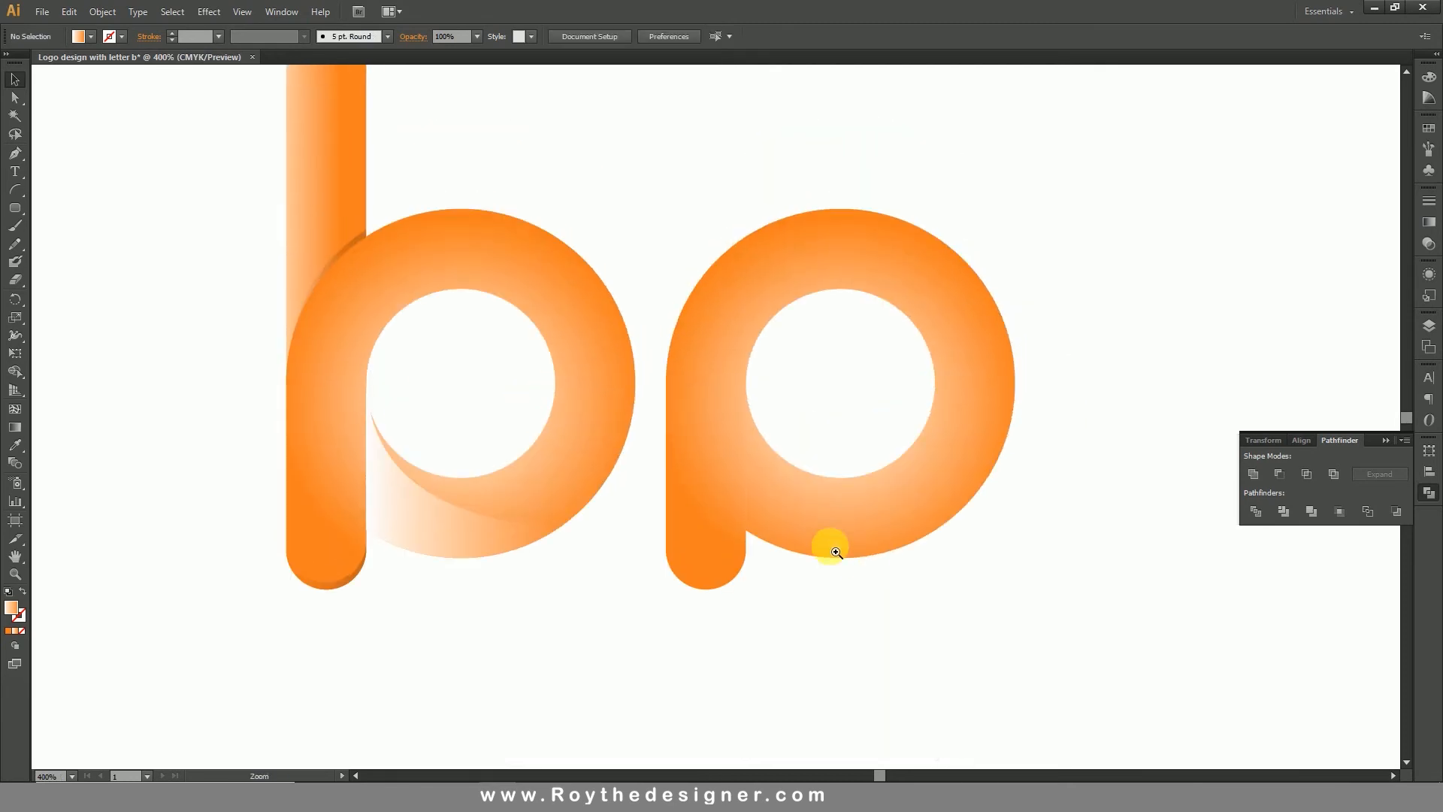
{"action": "left_click", "coordinate": [836, 552], "text": "ctrl+alt"}
{"action": "left_click_drag", "start_coordinate": [956, 606], "coordinate": [636, 218]}
{"action": "key", "text": "Delete"}
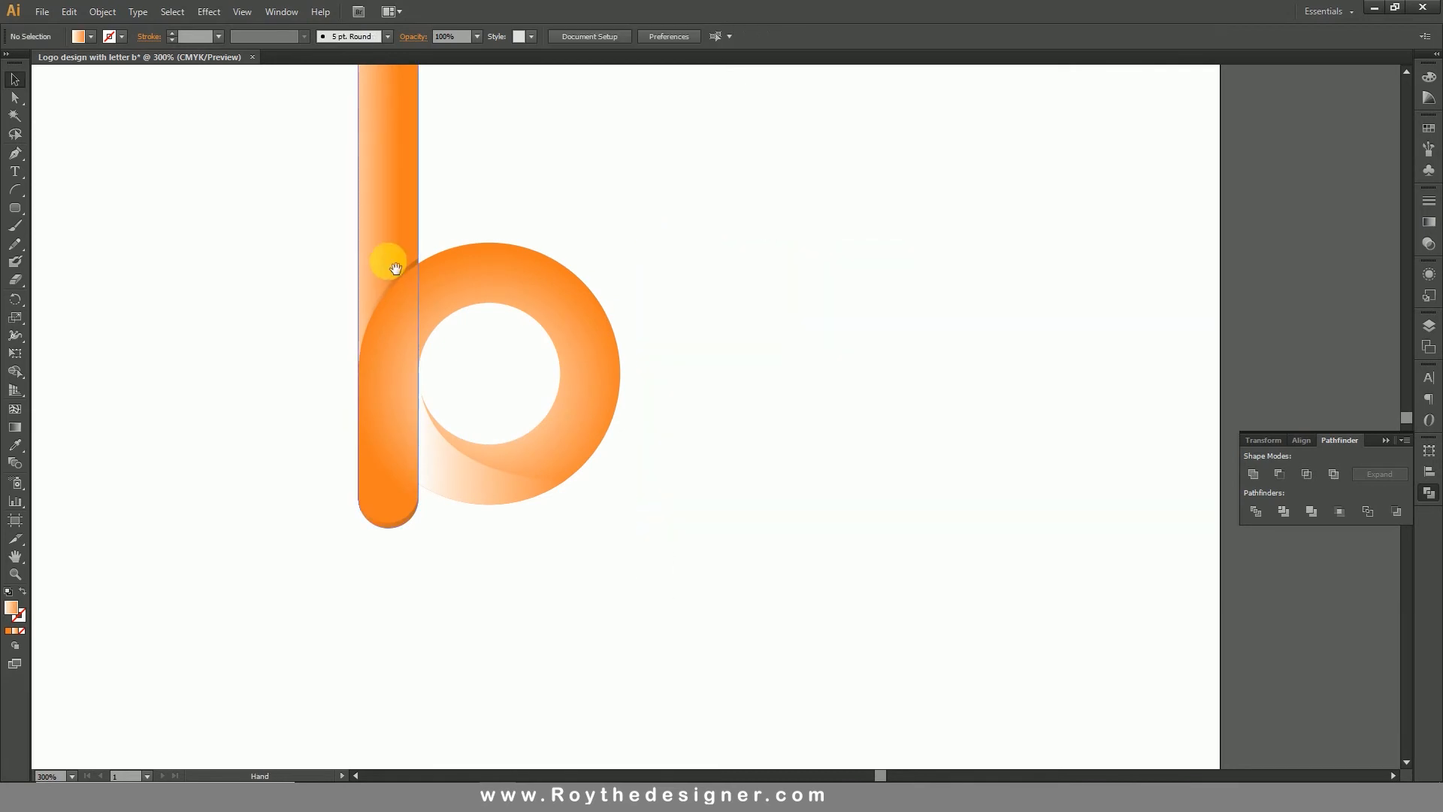
Reverse the trimmed piece's linear gradient so orange starts at the stem and fades to white toward the ring's lower right.
{"action": "left_click_drag", "start_coordinate": [300, 217], "coordinate": [791, 581]}
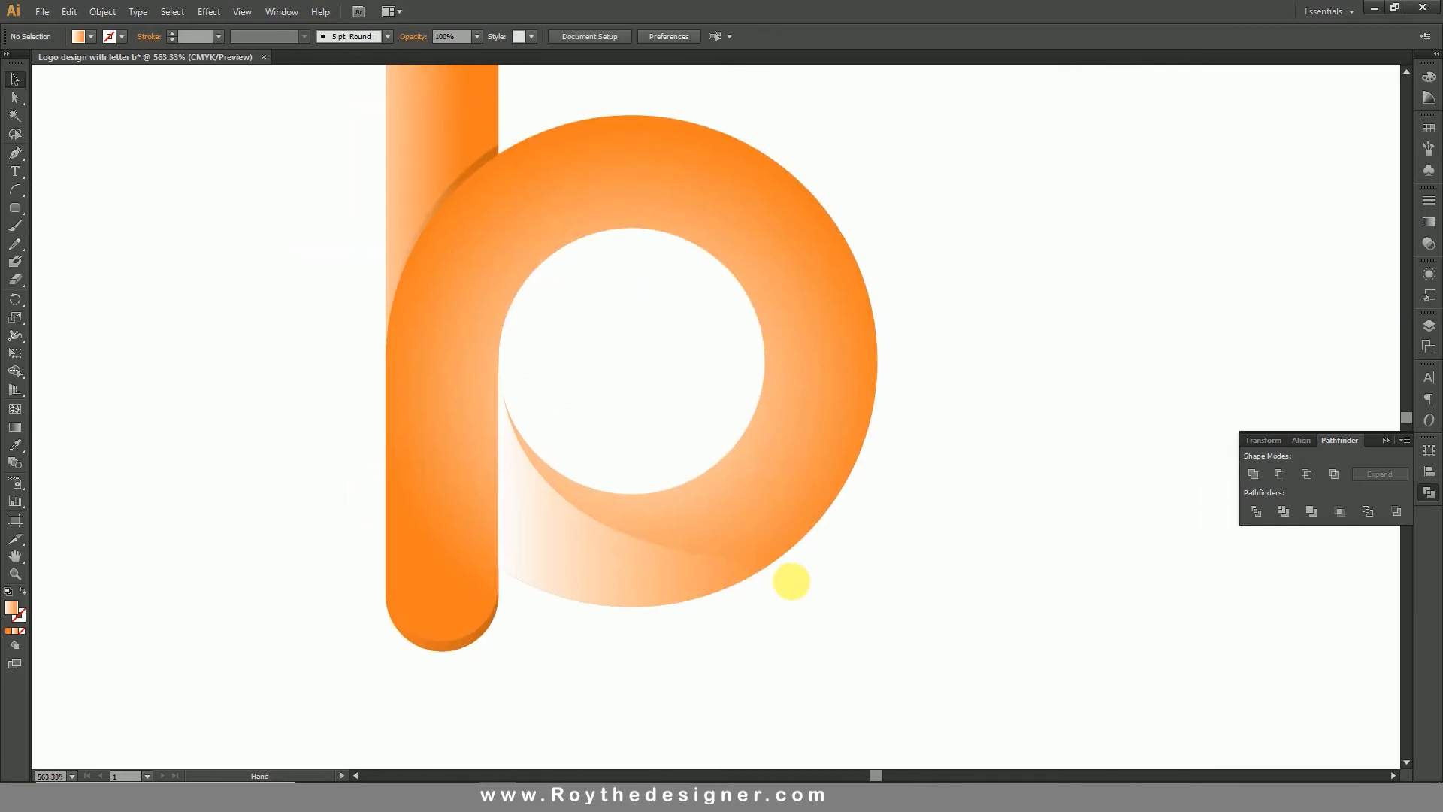
{"action": "left_click", "coordinate": [622, 560]}
{"action": "left_click", "coordinate": [15, 426]}
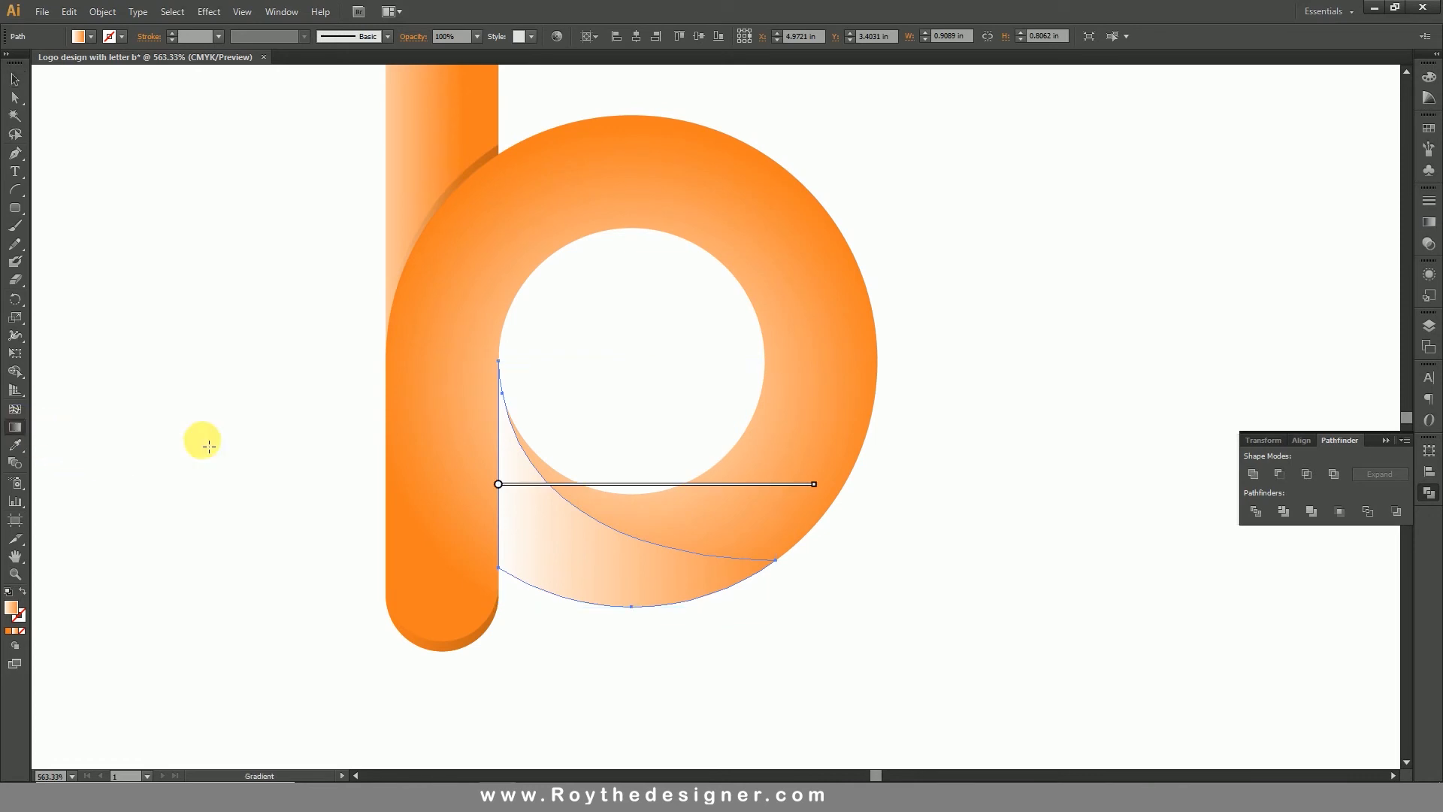
{"action": "left_click_drag", "start_coordinate": [429, 484], "coordinate": [684, 484]}
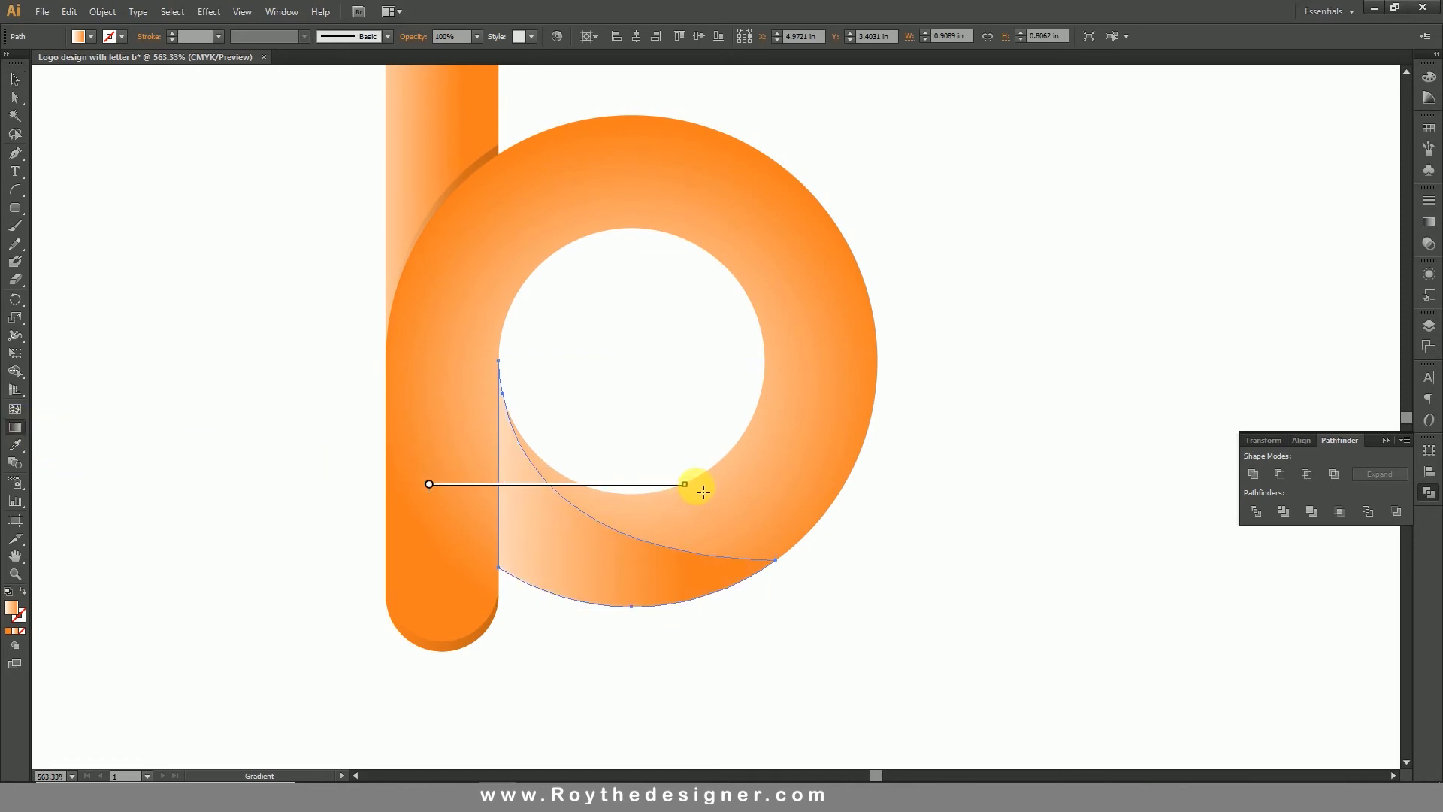
{"action": "left_click_drag", "start_coordinate": [427, 481], "coordinate": [428, 482]}
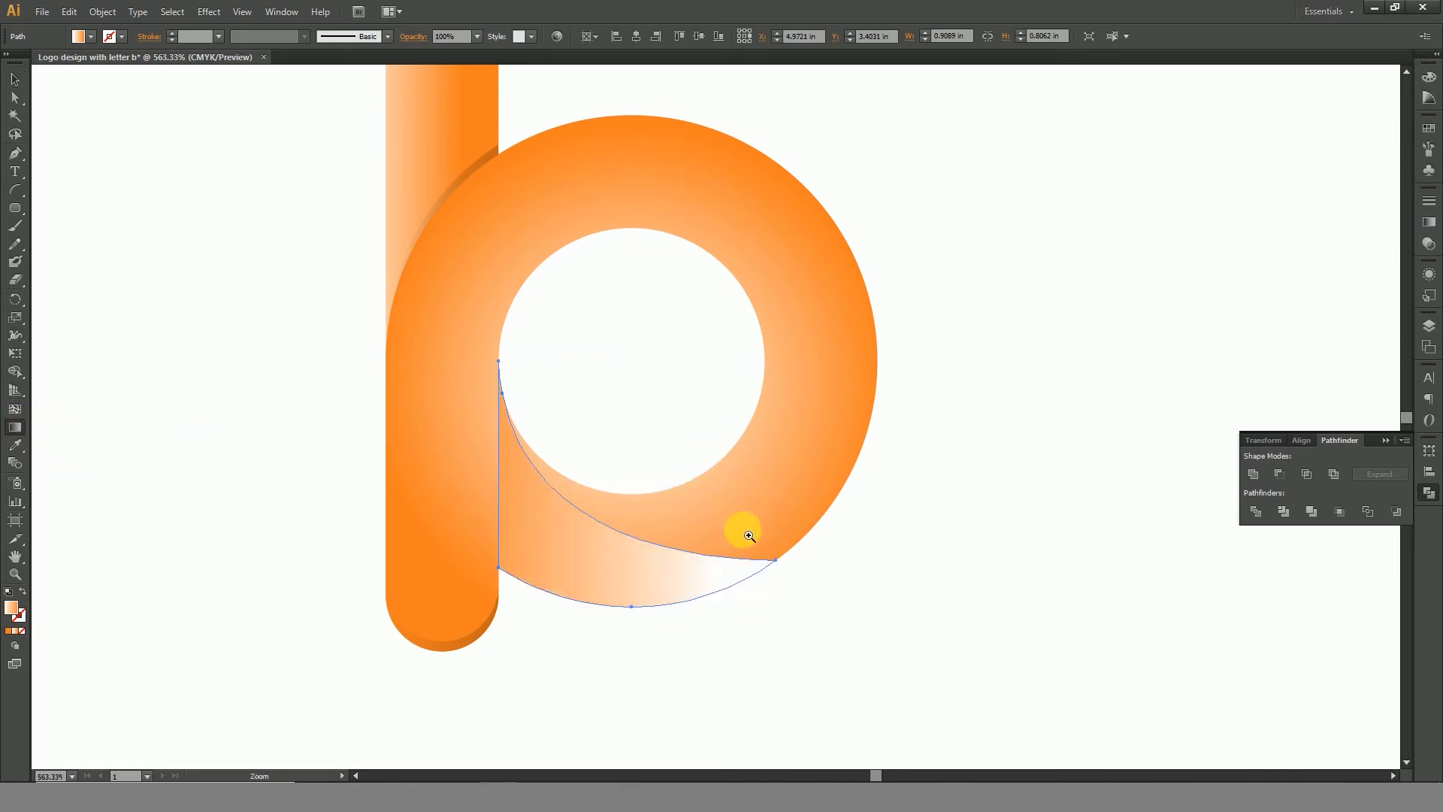
{"action": "left_click", "coordinate": [639, 488], "text": "ctrl+alt"}
{"action": "left_click", "coordinate": [649, 486], "text": "ctrl+alt"}
{"action": "left_click_drag", "start_coordinate": [858, 490], "coordinate": [751, 594]}
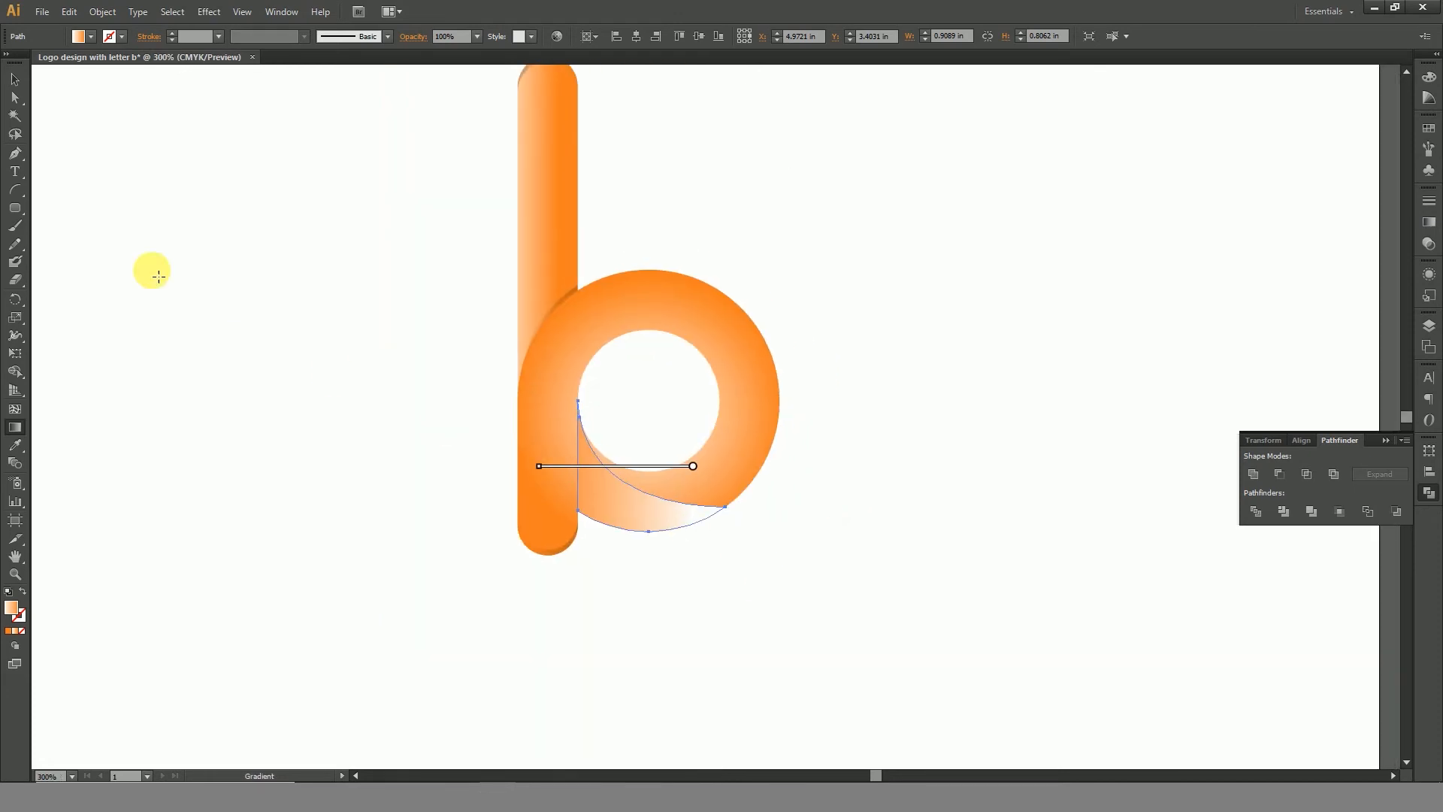
{"action": "left_click", "coordinate": [15, 79]}
{"action": "left_click", "coordinate": [443, 329]}
Apply the white-to-black gradient preset to the trimmed piece at the bottom of the ring.
{"action": "key", "text": "z"}
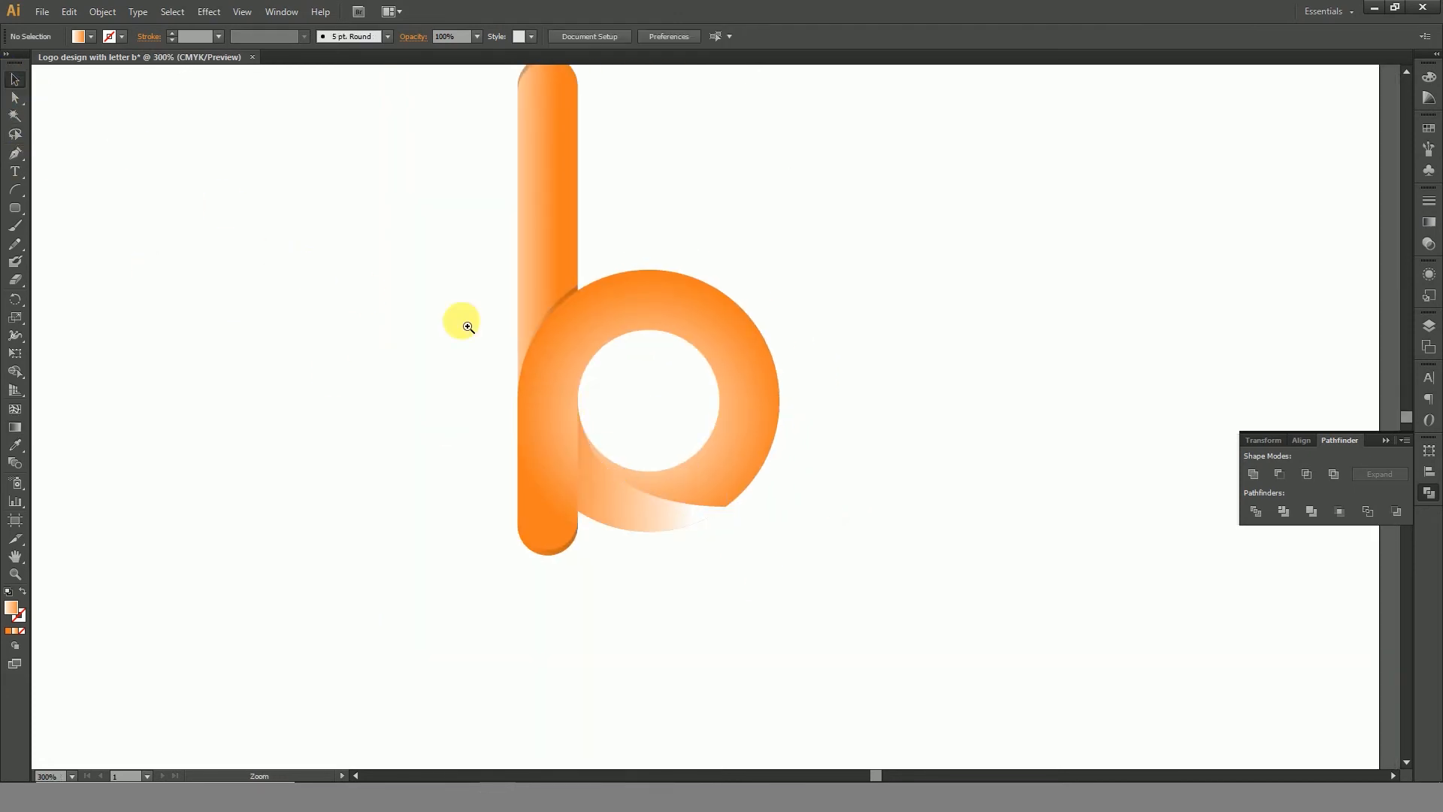
{"action": "left_click_drag", "start_coordinate": [407, 258], "coordinate": [926, 629]}
{"action": "left_click", "coordinate": [699, 533]}
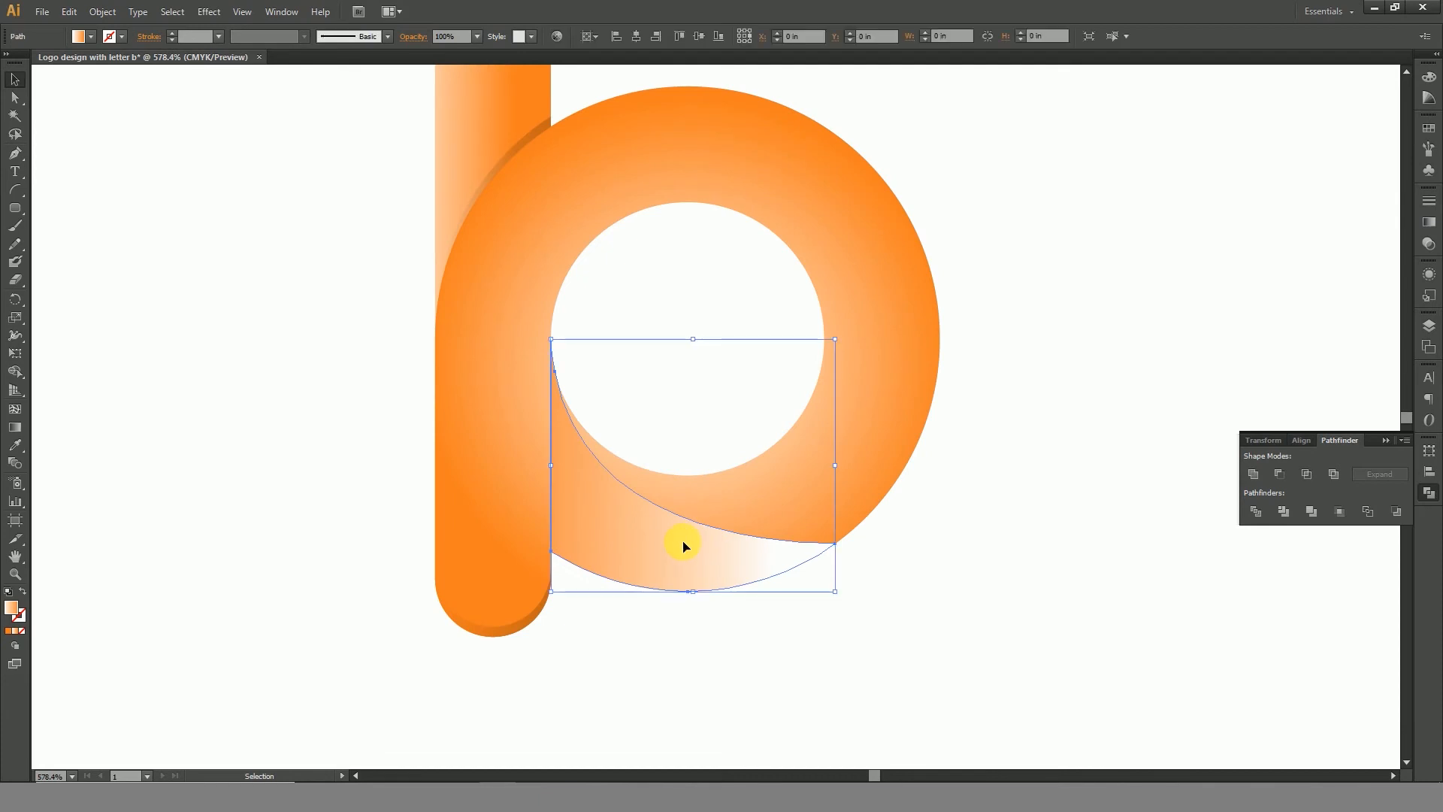
{"action": "left_click", "coordinate": [1424, 226]}
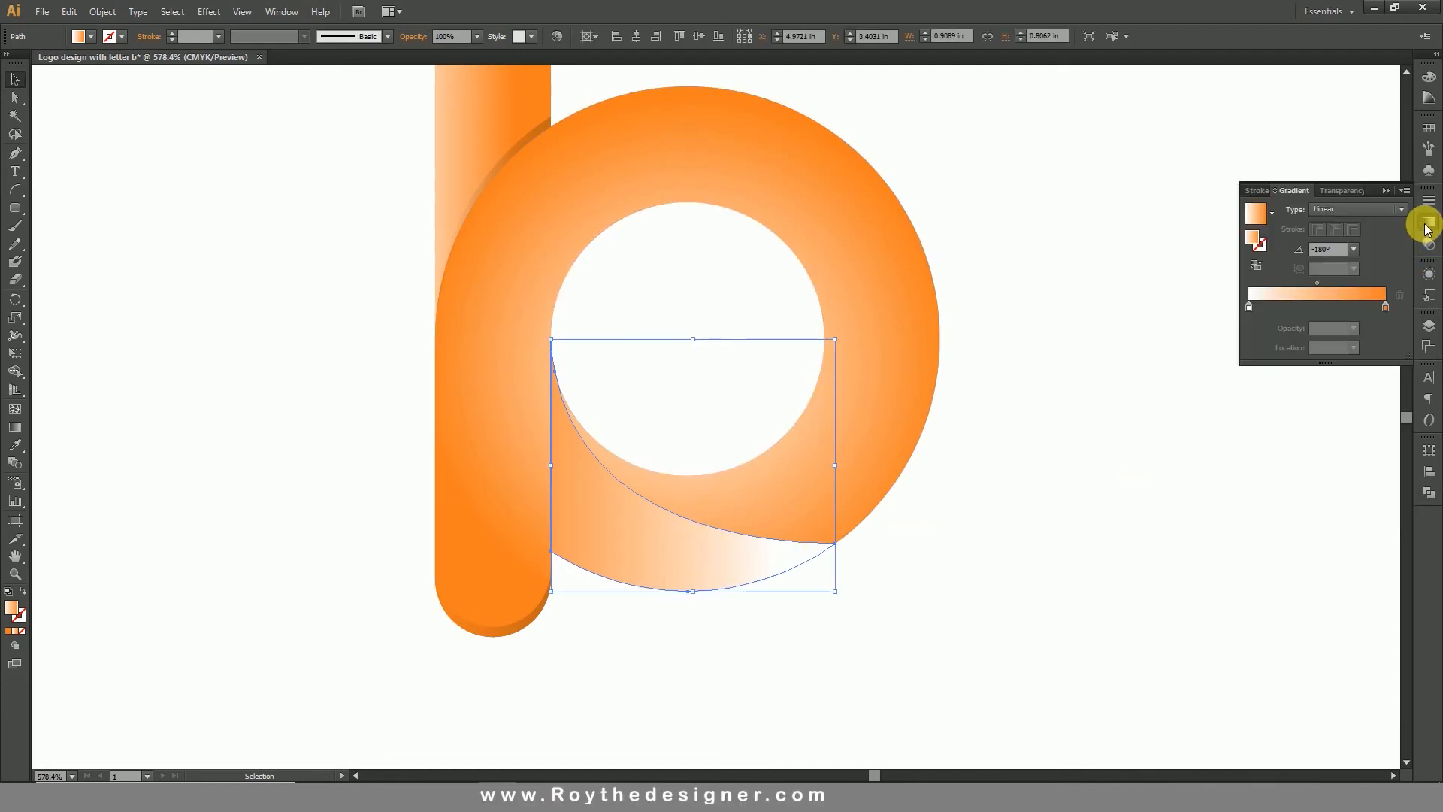
{"action": "left_click", "coordinate": [1273, 218]}
{"action": "left_click", "coordinate": [1233, 235]}
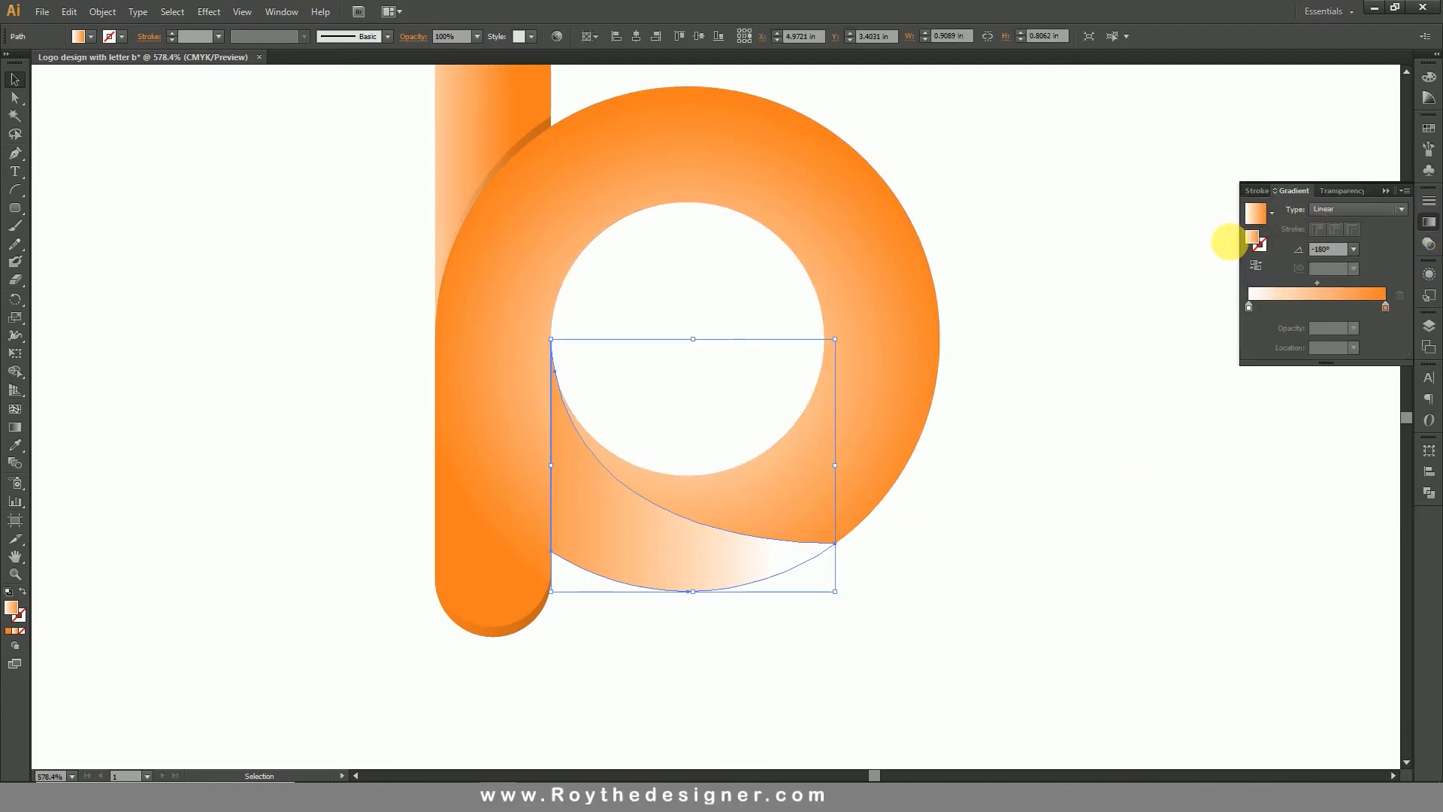
Set the trimmed piece's blending mode to Multiply so it shades the ring.
{"action": "left_click", "coordinate": [1331, 189]}
{"action": "left_click", "coordinate": [1305, 210]}
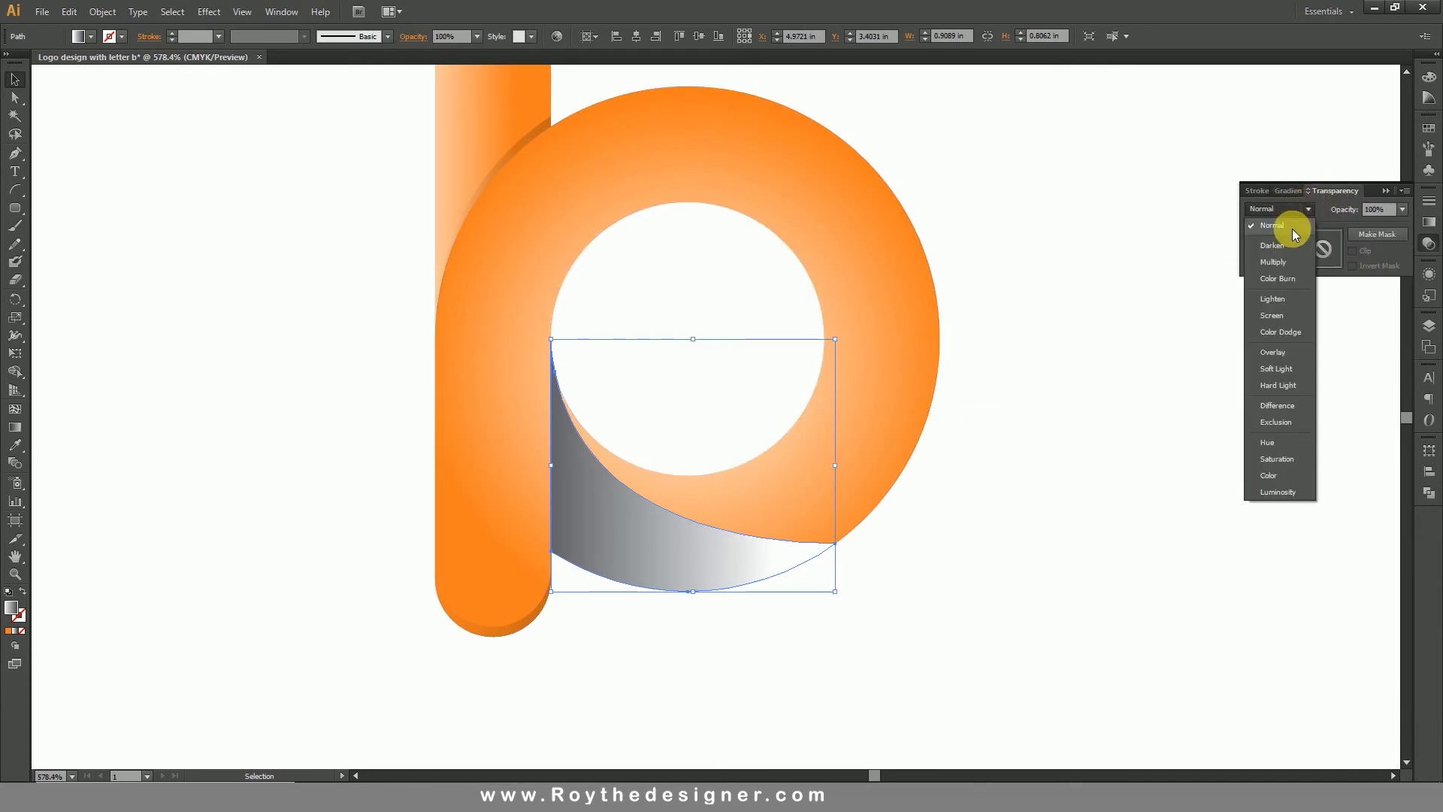
{"action": "left_click", "coordinate": [1266, 262]}
{"action": "left_click", "coordinate": [1067, 427]}
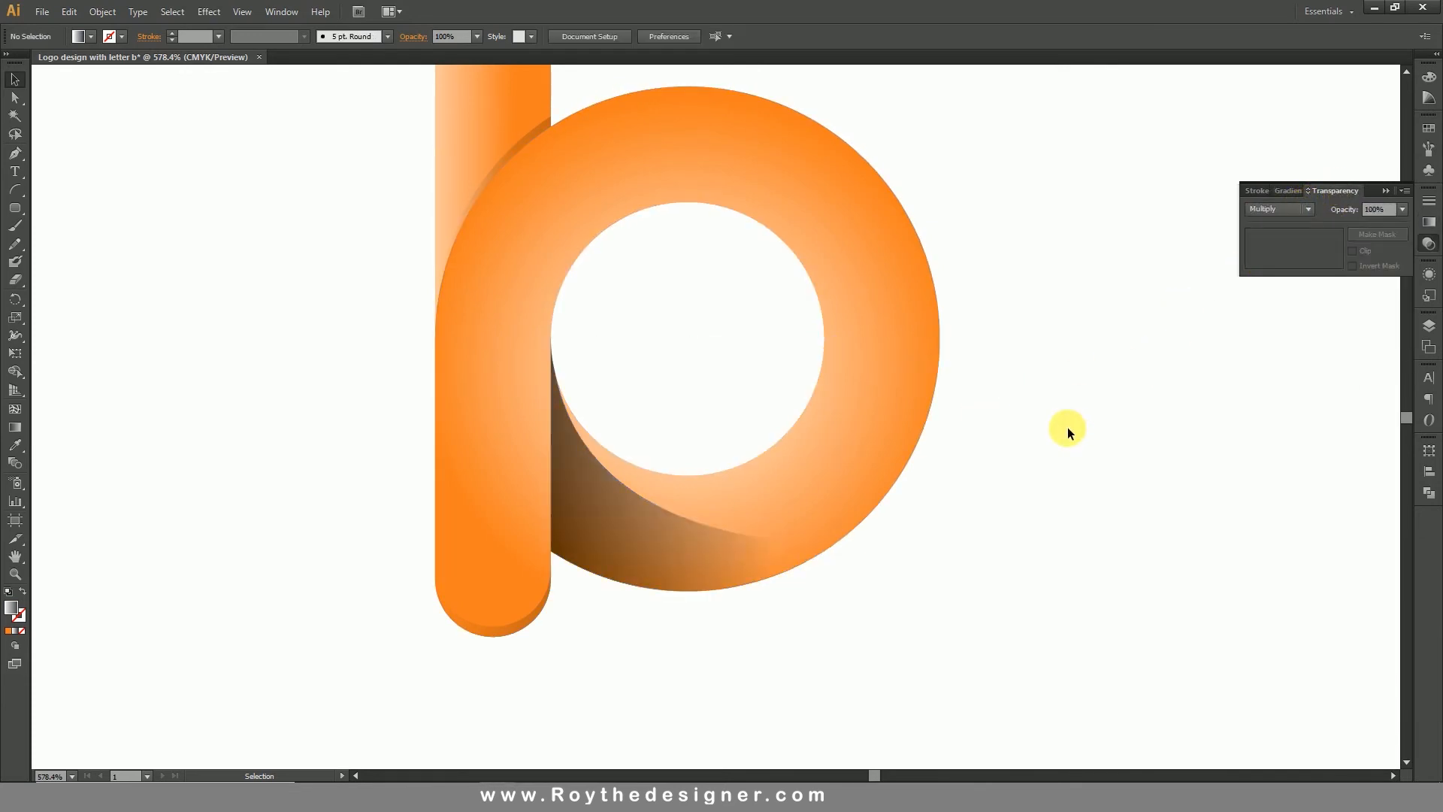
Redraw the shadow's gradient diagonally from the hole's lower edge toward the stem's lower left, keeping the darkest tone against the stem.
{"action": "left_click", "coordinate": [649, 556]}
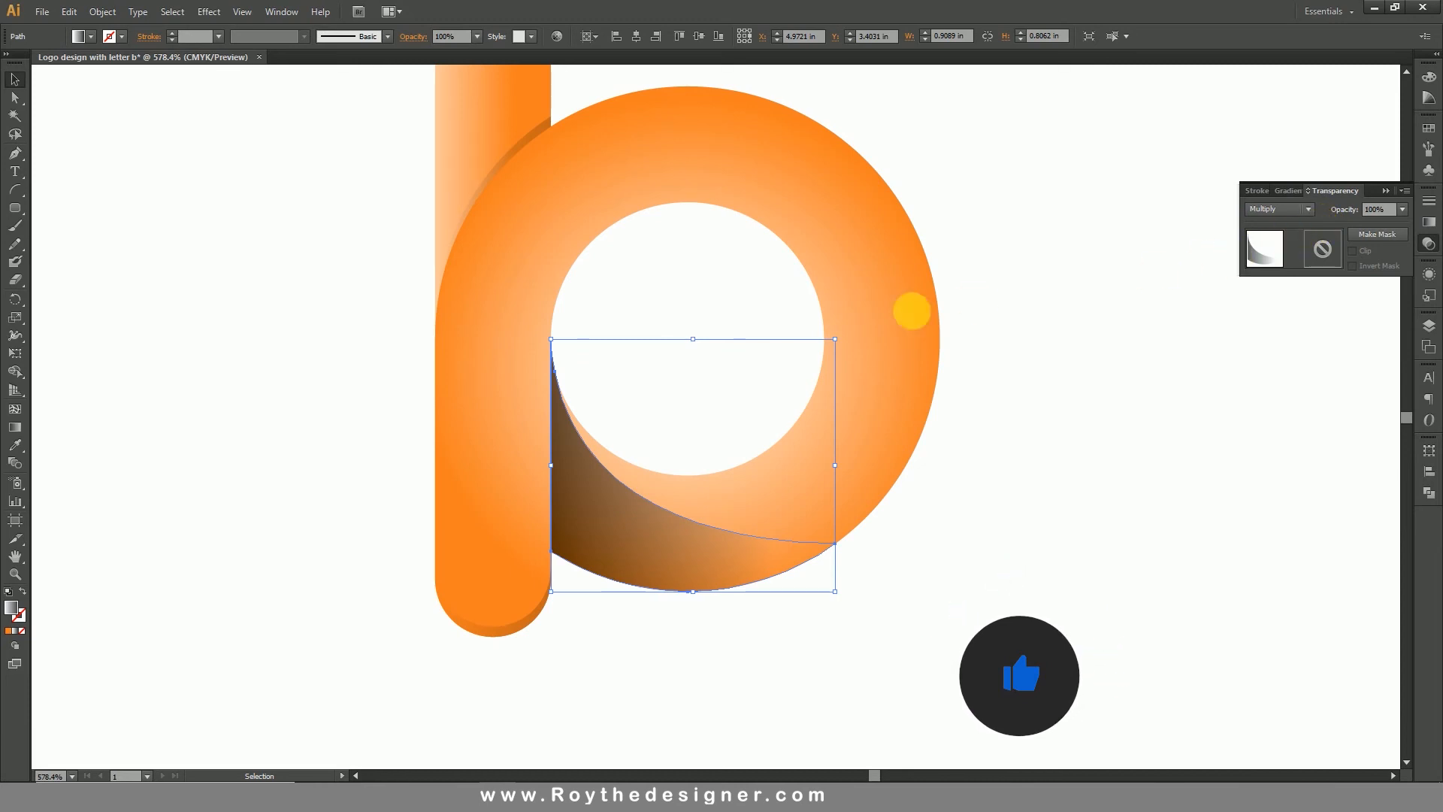
{"action": "left_click", "coordinate": [16, 427]}
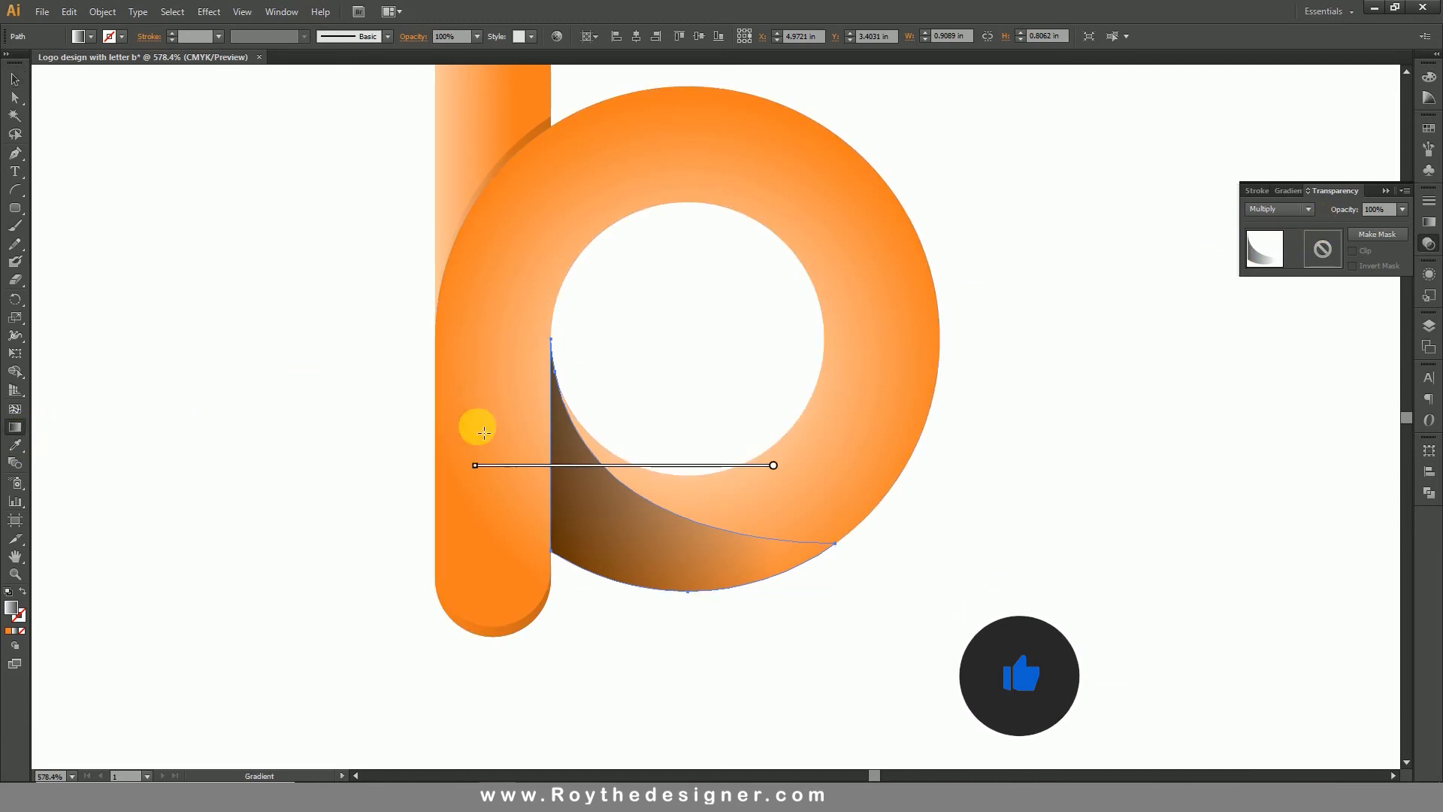
{"action": "left_click_drag", "start_coordinate": [418, 435], "coordinate": [405, 475]}
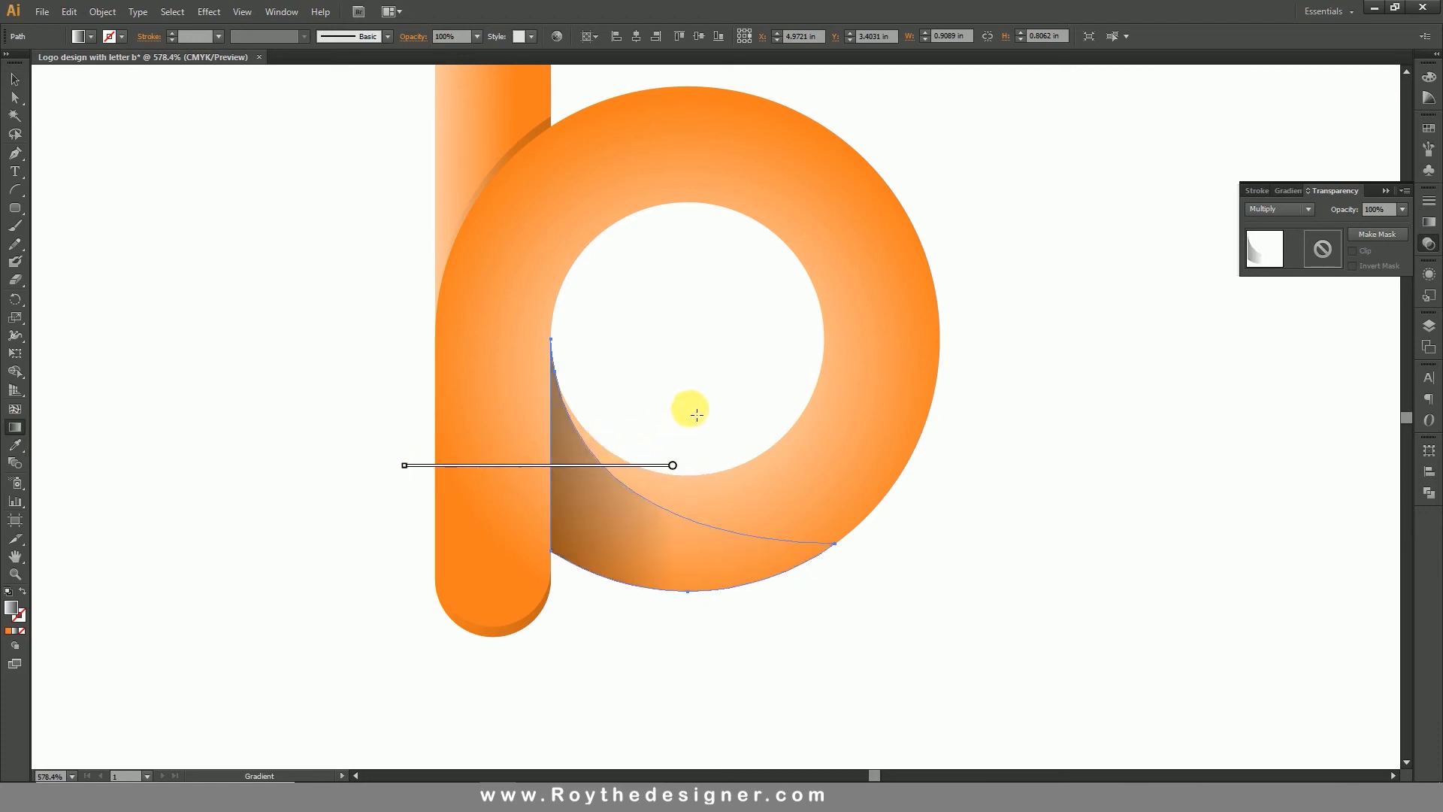
{"action": "mouse_move", "coordinate": [687, 408]}
{"action": "left_mouse_down"}
{"action": "mouse_move", "coordinate": [596, 460]}
{"action": "mouse_move", "coordinate": [430, 519]}
{"action": "left_mouse_up"}
{"action": "left_click_drag", "start_coordinate": [675, 381], "coordinate": [460, 571]}
{"action": "left_click_drag", "start_coordinate": [654, 386], "coordinate": [428, 596]}
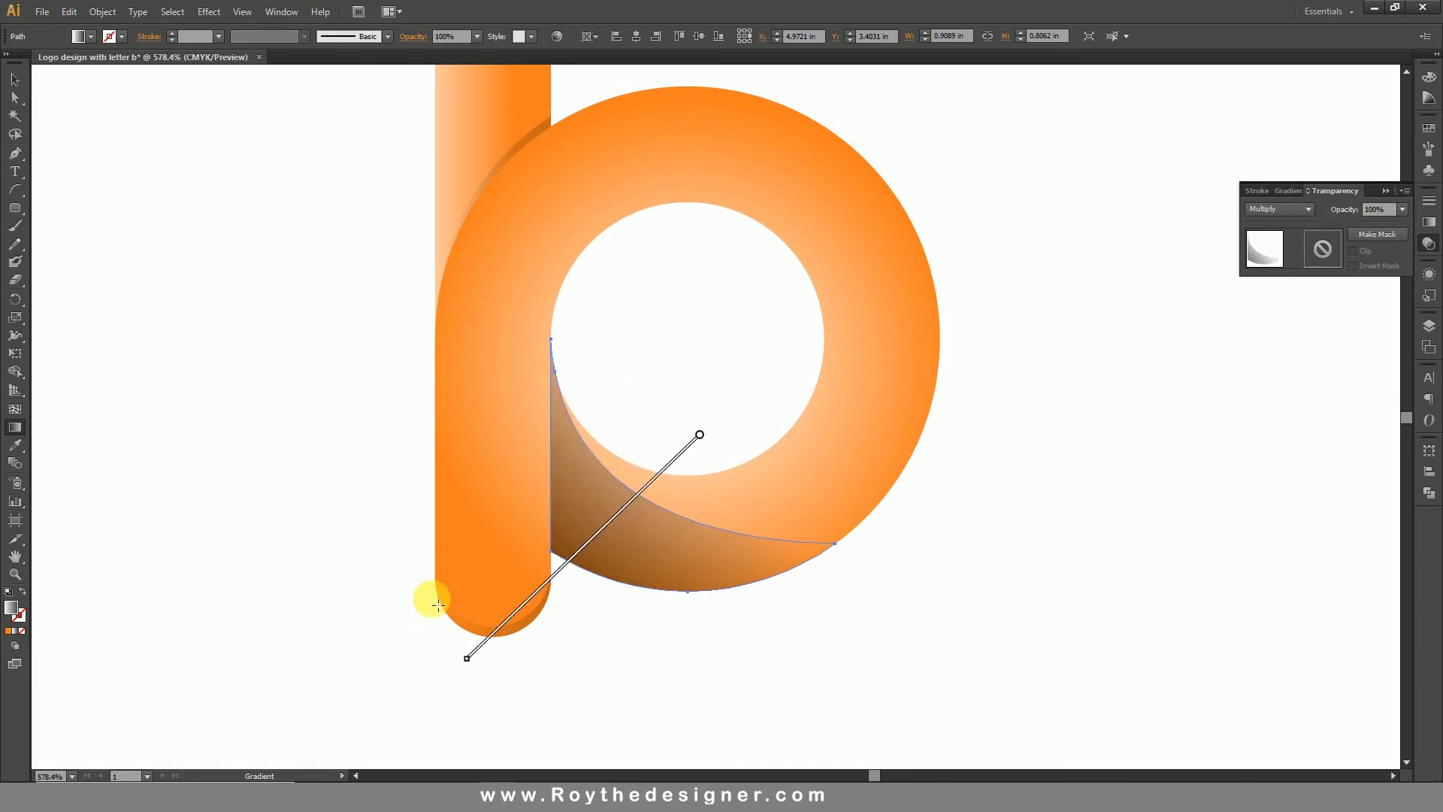
{"action": "mouse_move", "coordinate": [661, 460]}
{"action": "left_mouse_down"}
{"action": "mouse_move", "coordinate": [429, 566]}
{"action": "mouse_move", "coordinate": [423, 596]}
{"action": "left_mouse_up"}
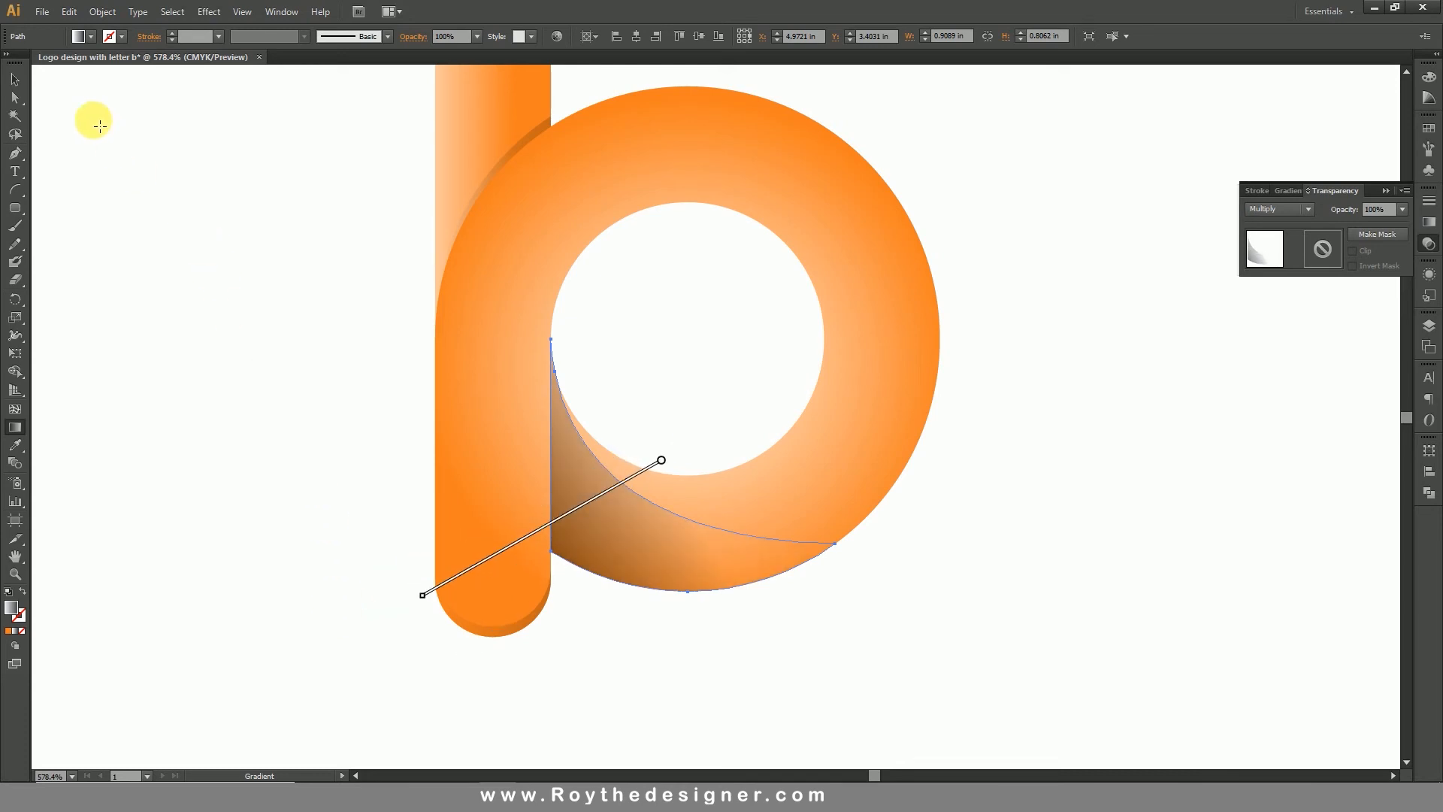
{"action": "left_click", "coordinate": [15, 78]}
{"action": "left_click", "coordinate": [263, 231]}
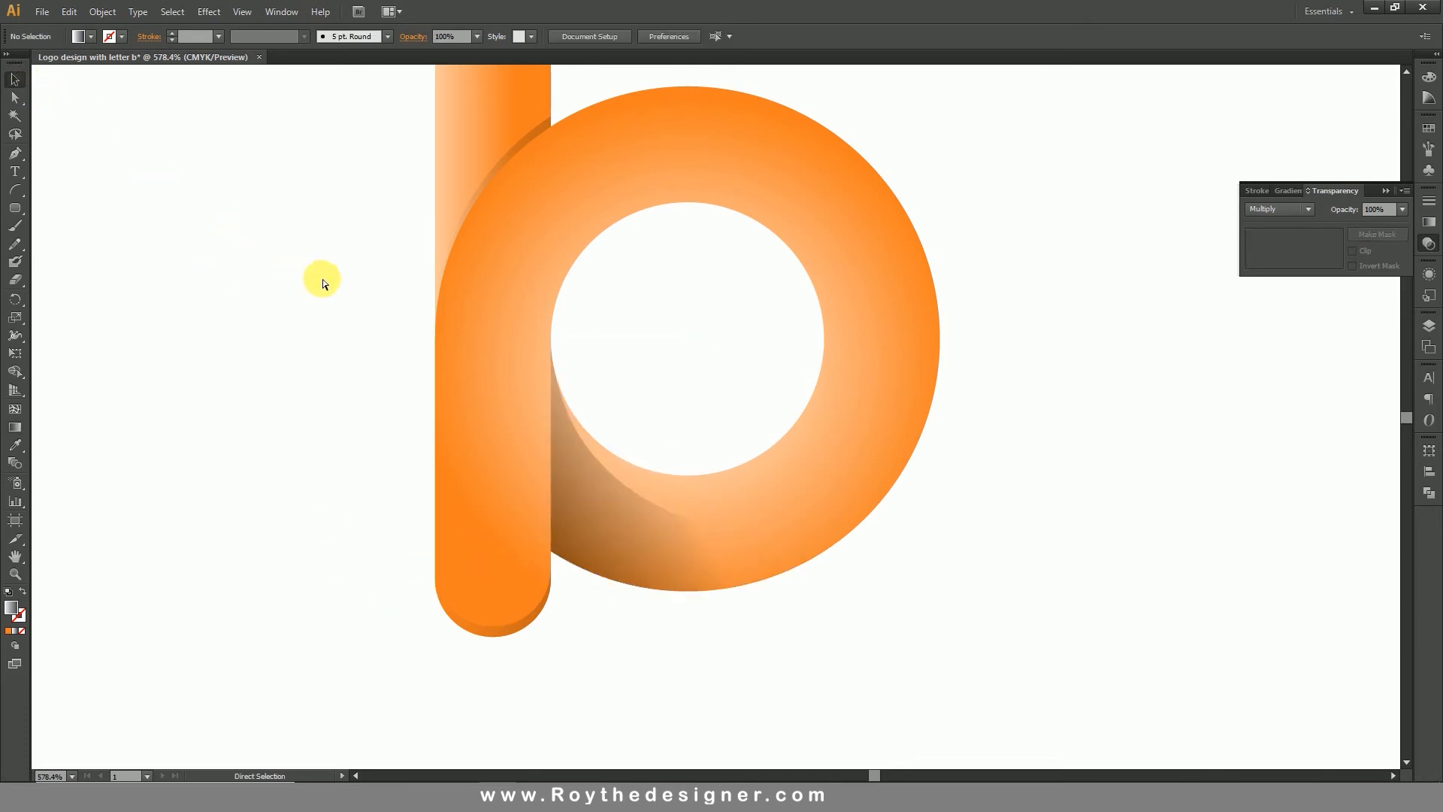
Lower the opacity of the multiplied shadow at the bottom of the ring to 70%.
{"action": "left_click", "coordinate": [617, 415], "text": "ctrl+alt"}
{"action": "left_click", "coordinate": [693, 446], "text": "ctrl+alt"}
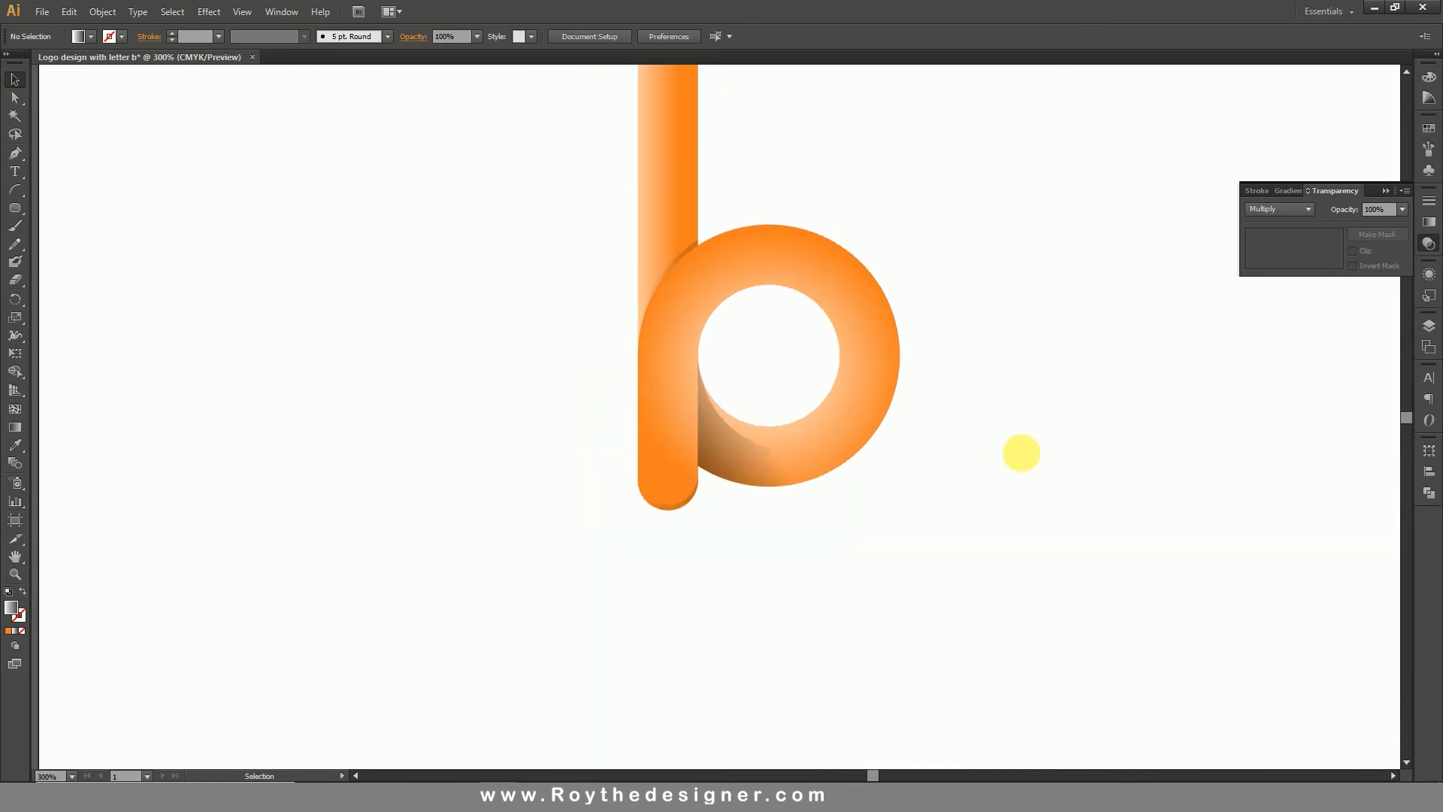
{"action": "left_click_drag", "start_coordinate": [487, 261], "coordinate": [1015, 605]}
{"action": "left_click", "coordinate": [818, 533]}
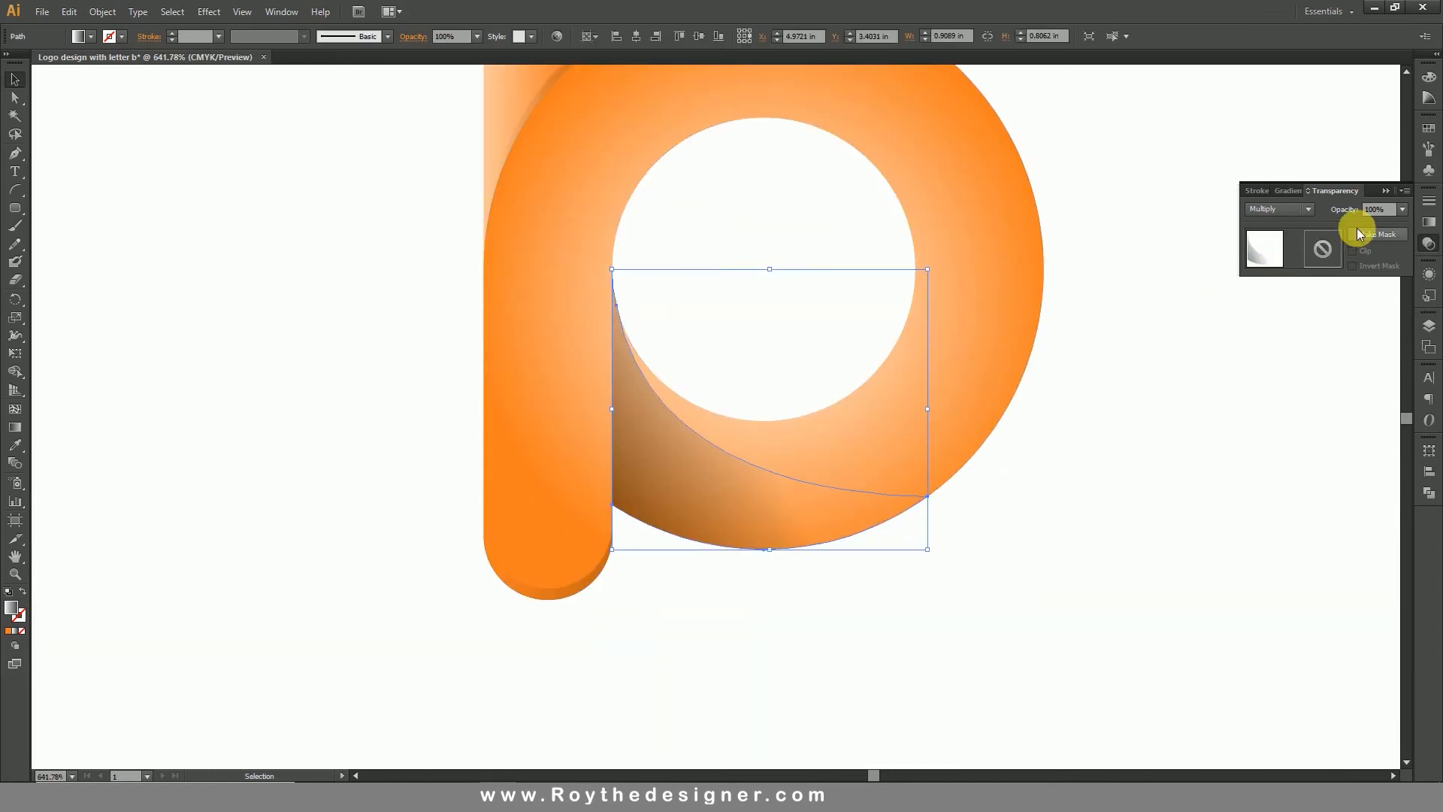
{"action": "left_click", "coordinate": [1403, 209]}
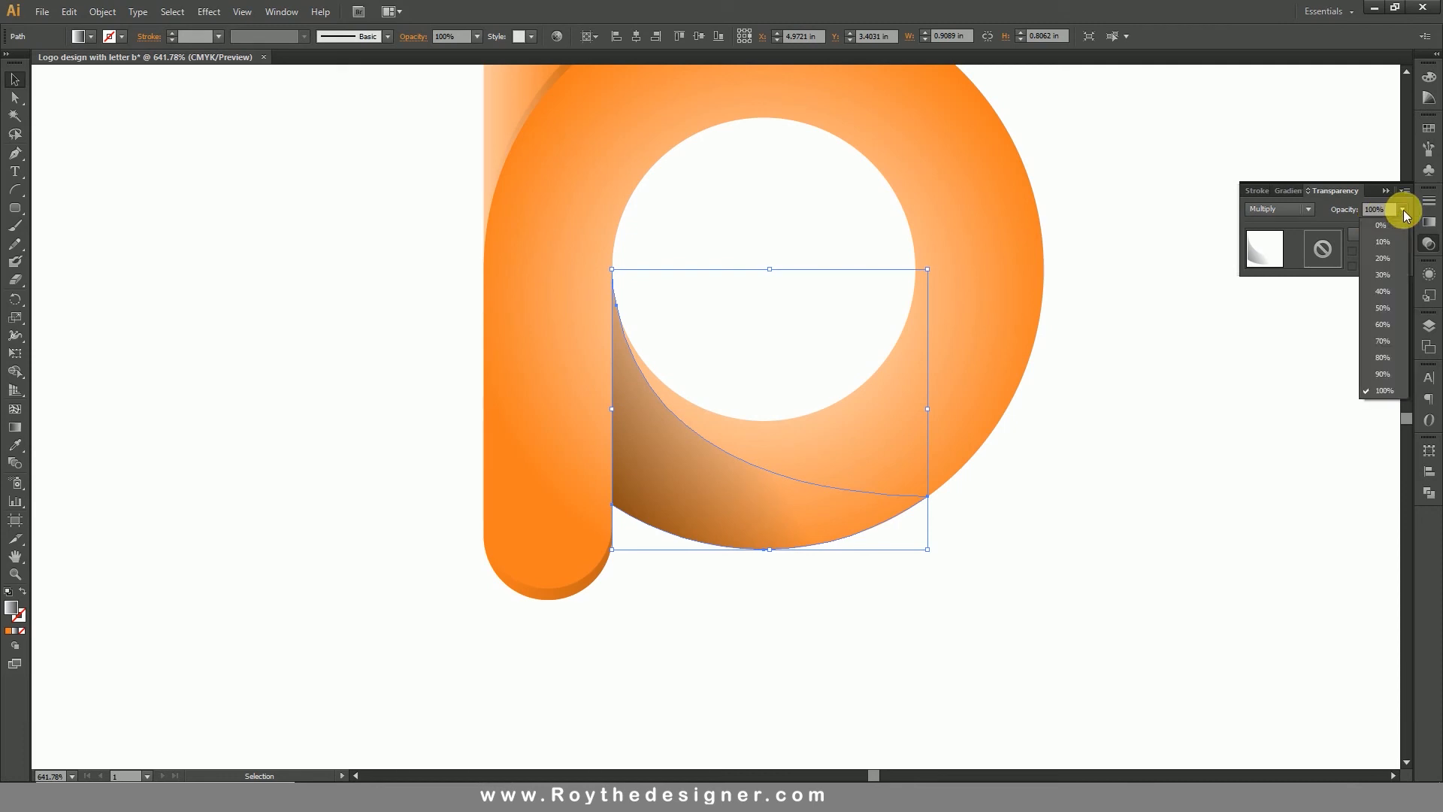
{"action": "left_click", "coordinate": [1383, 357]}
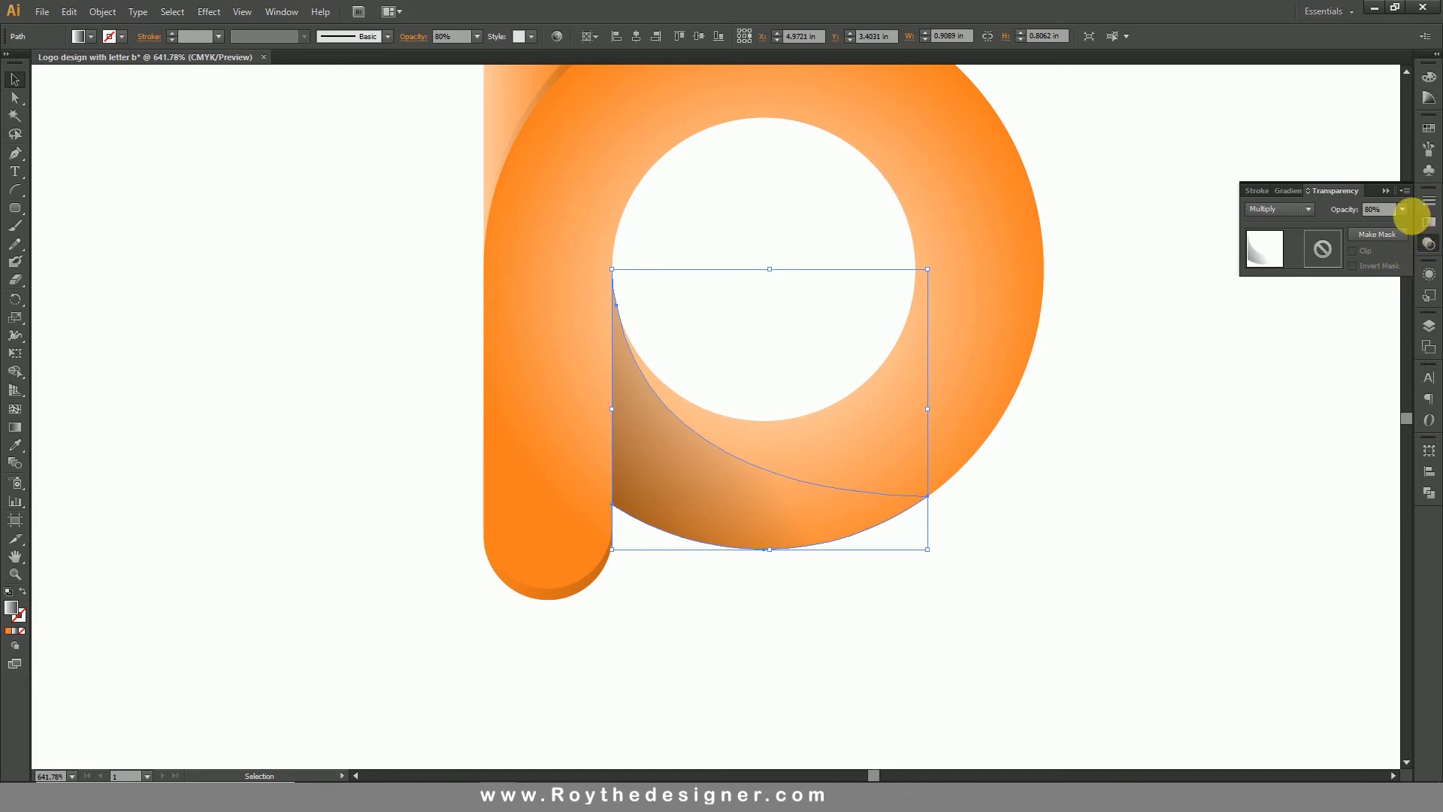
{"action": "left_click", "coordinate": [1402, 210]}
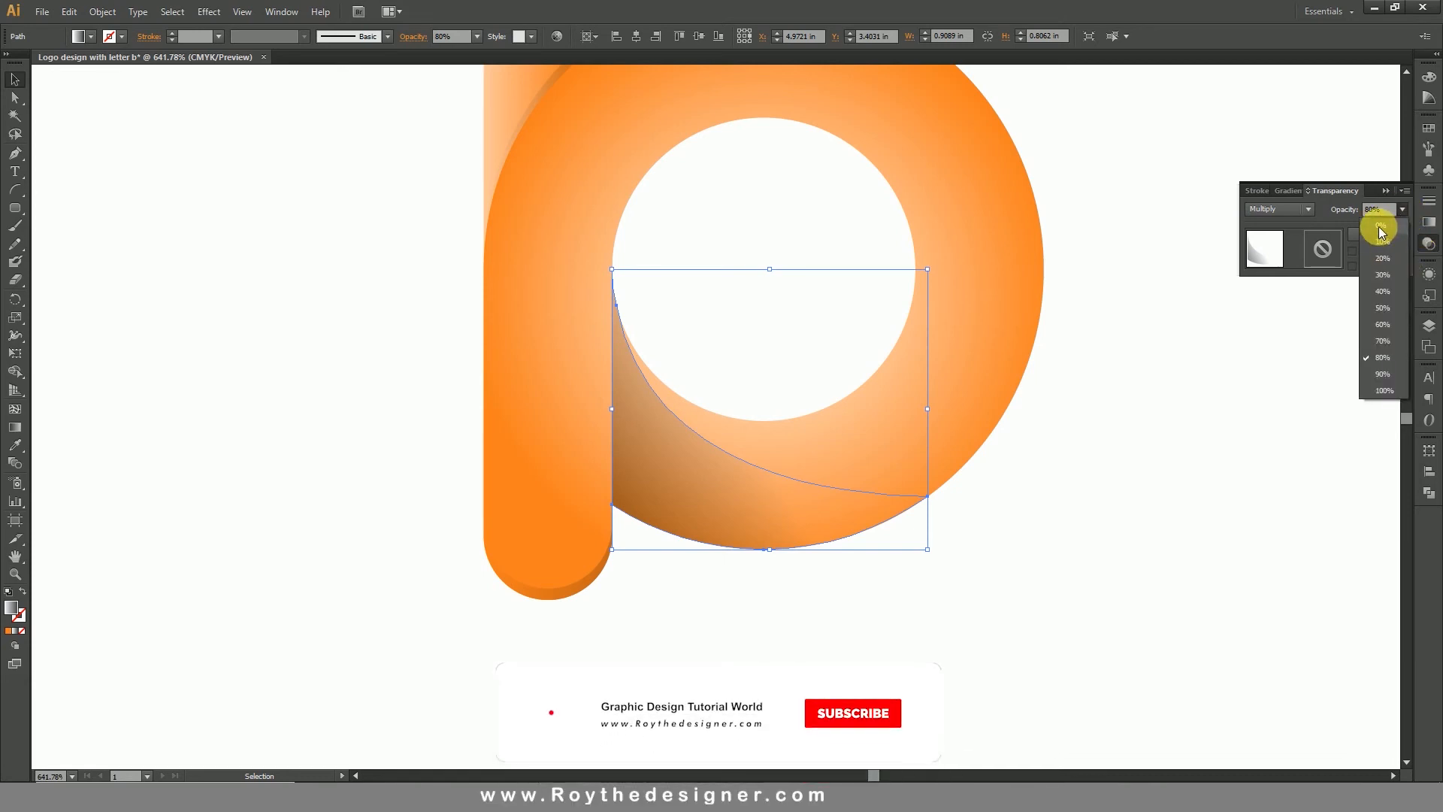
{"action": "left_click", "coordinate": [1382, 341]}
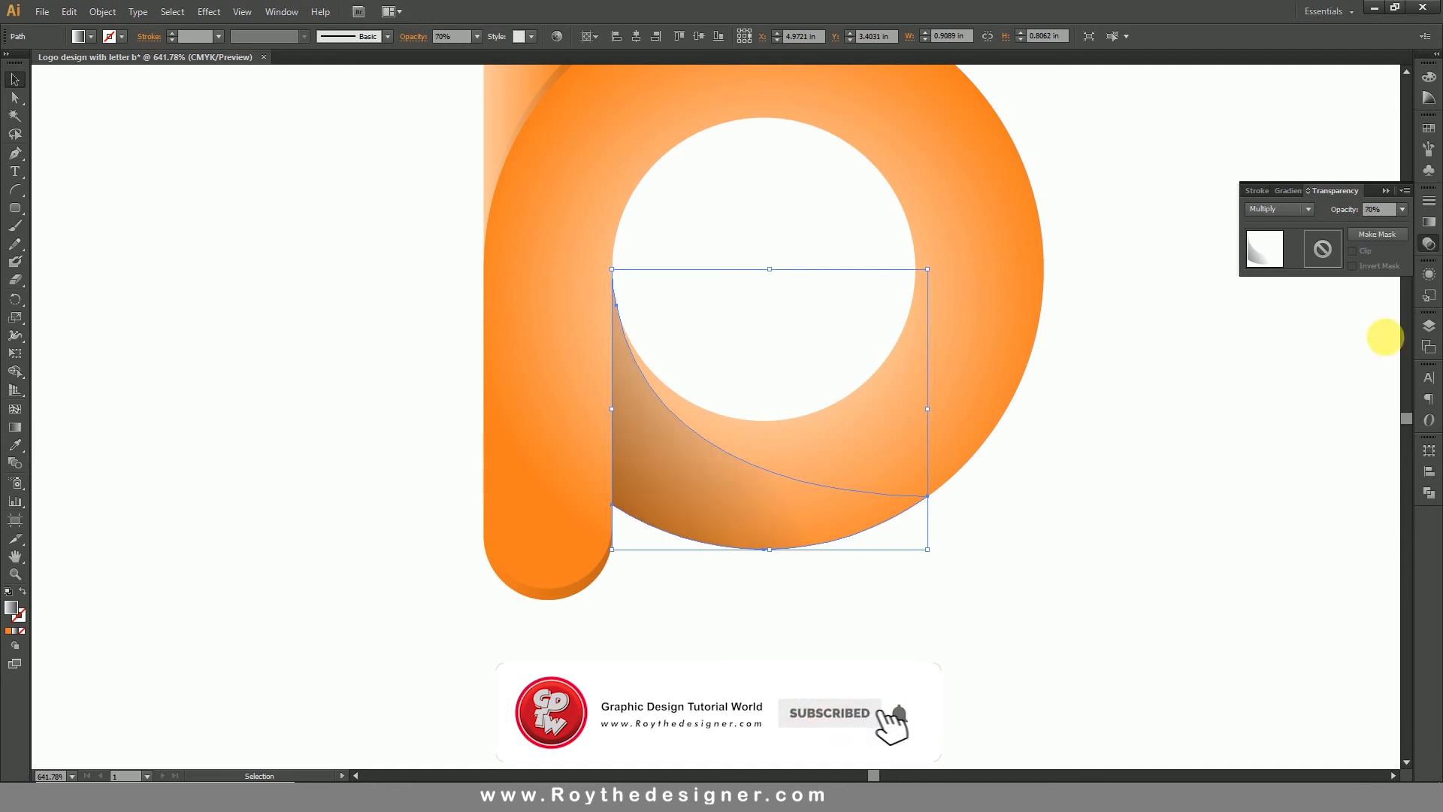
{"action": "left_click", "coordinate": [1150, 410]}
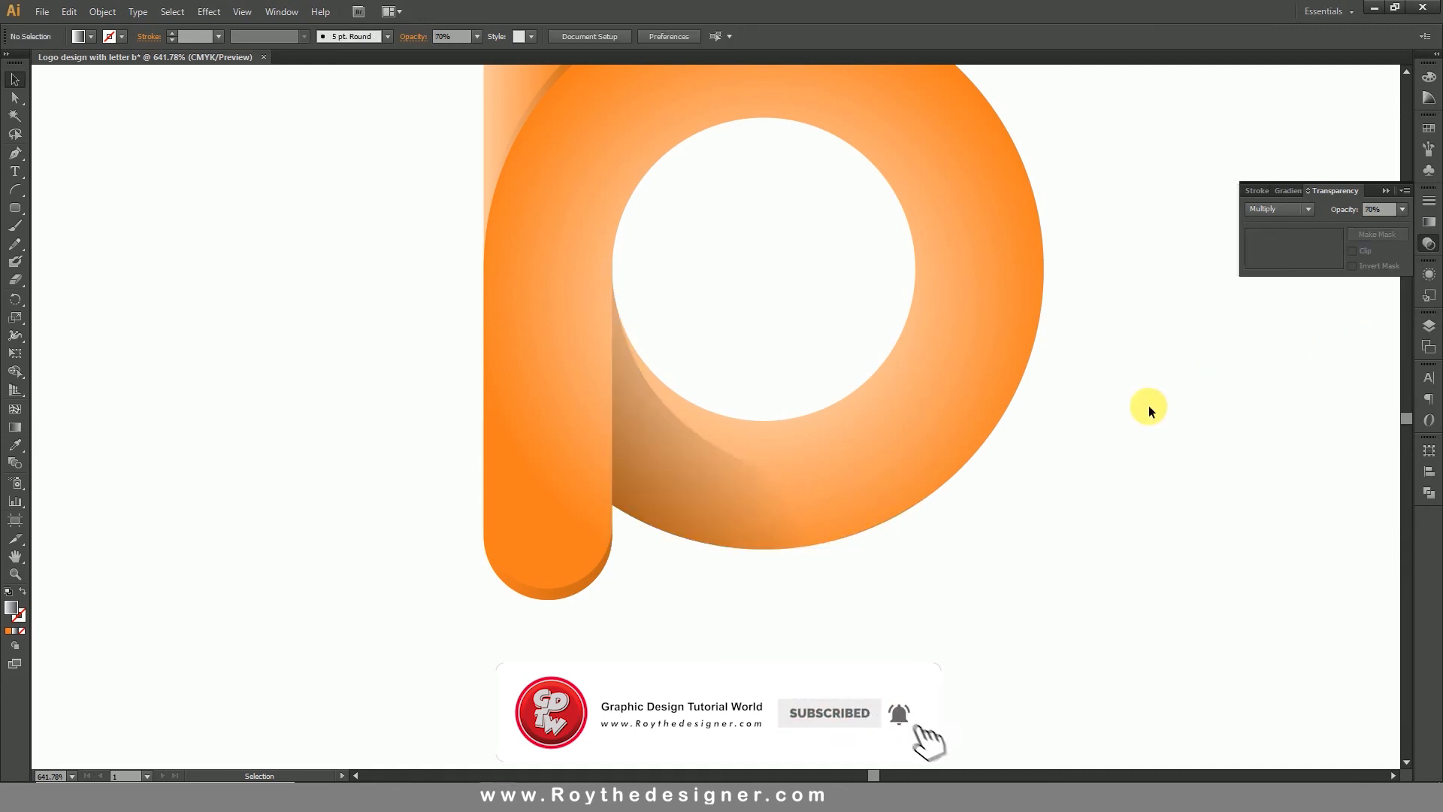
Redraw the ring shadow's gradient diagonally from the hole's lower edge to the stem's rounded foot, darkest at the stem.
{"action": "left_click", "coordinate": [709, 471]}
{"action": "left_click", "coordinate": [15, 426]}
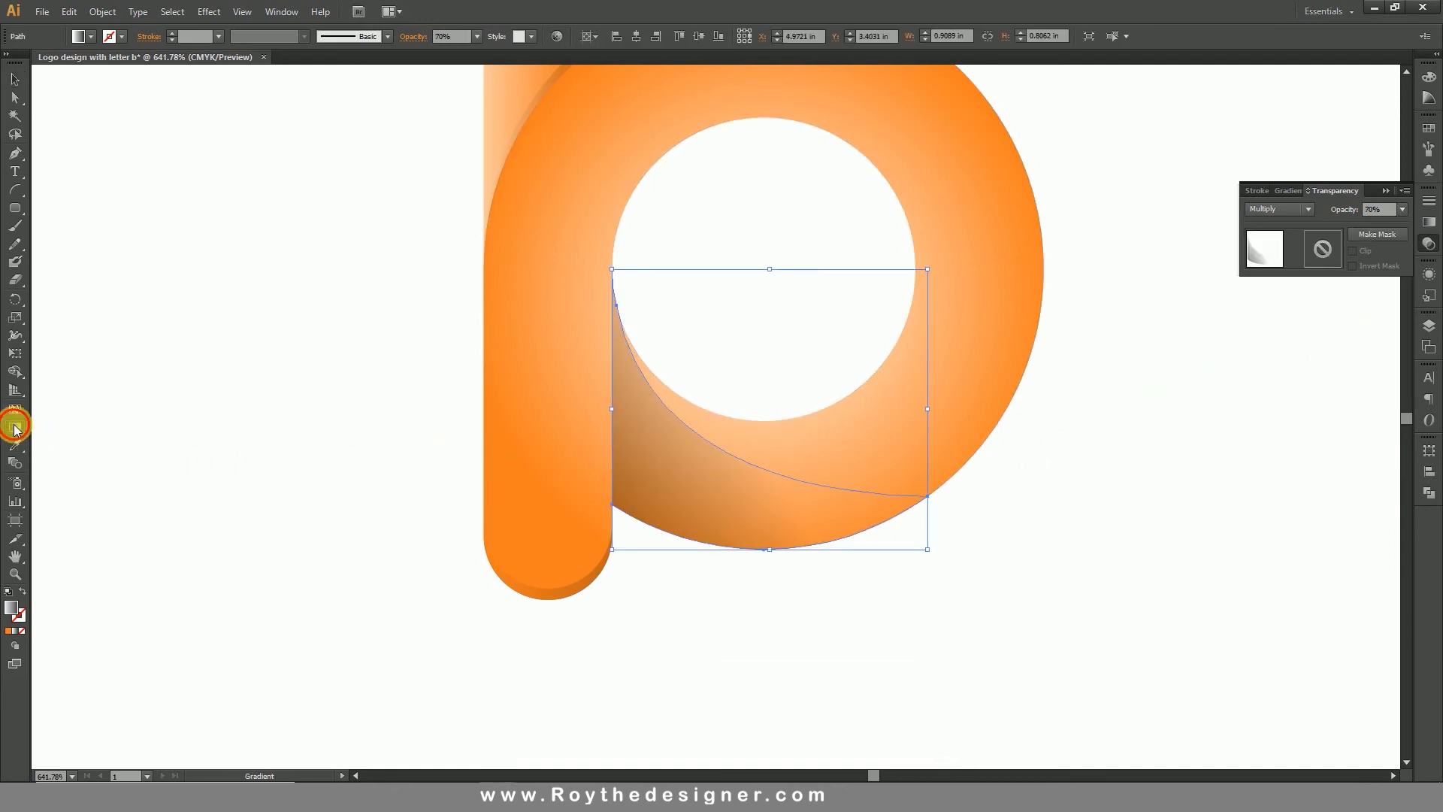
{"action": "left_click_drag", "start_coordinate": [687, 312], "coordinate": [554, 541]}
{"action": "left_click_drag", "start_coordinate": [743, 336], "coordinate": [572, 543]}
{"action": "mouse_move", "coordinate": [692, 361]}
{"action": "left_mouse_down"}
{"action": "mouse_move", "coordinate": [531, 506]}
{"action": "mouse_move", "coordinate": [544, 579]}
{"action": "left_mouse_up"}
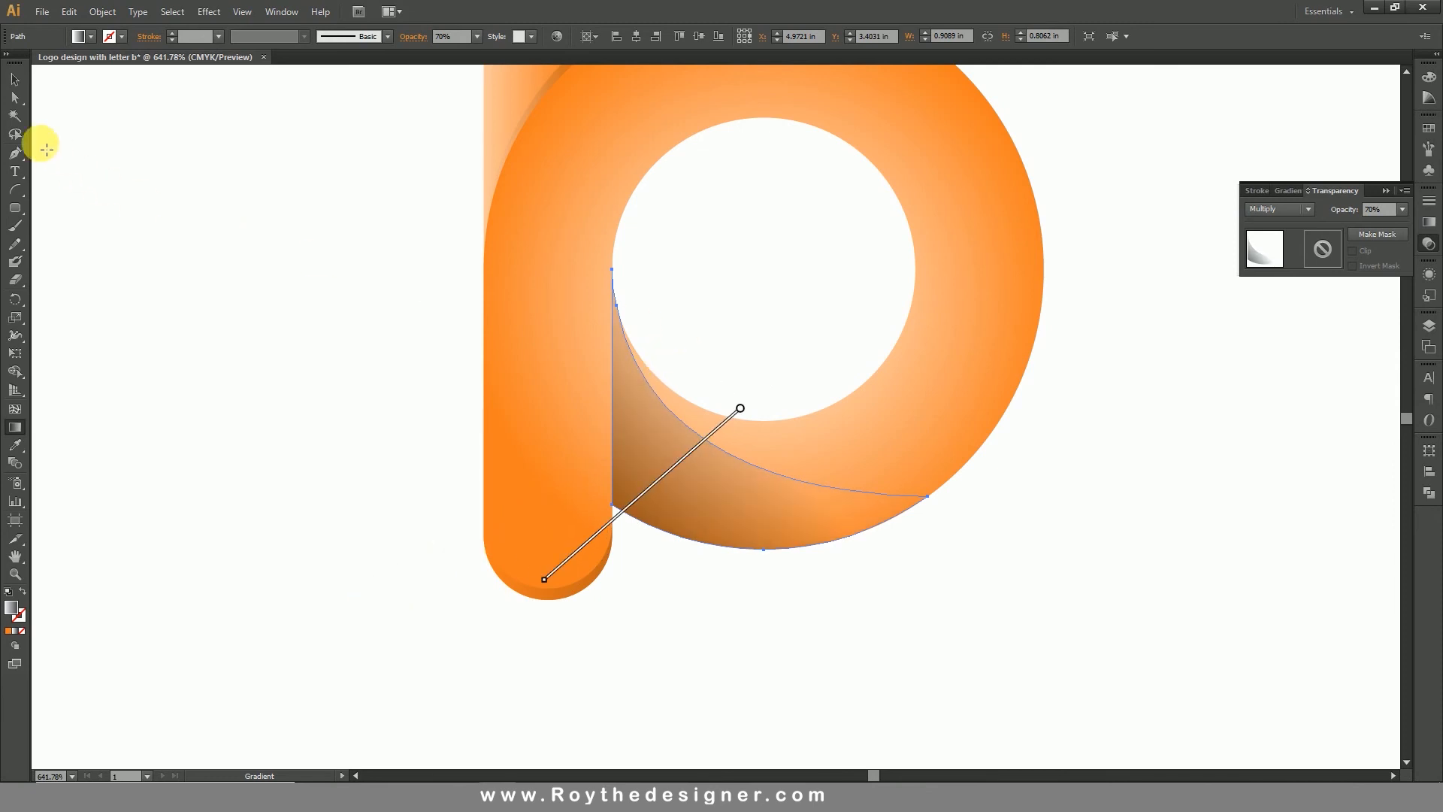
{"action": "left_click", "coordinate": [15, 79]}
{"action": "left_click", "coordinate": [779, 632]}
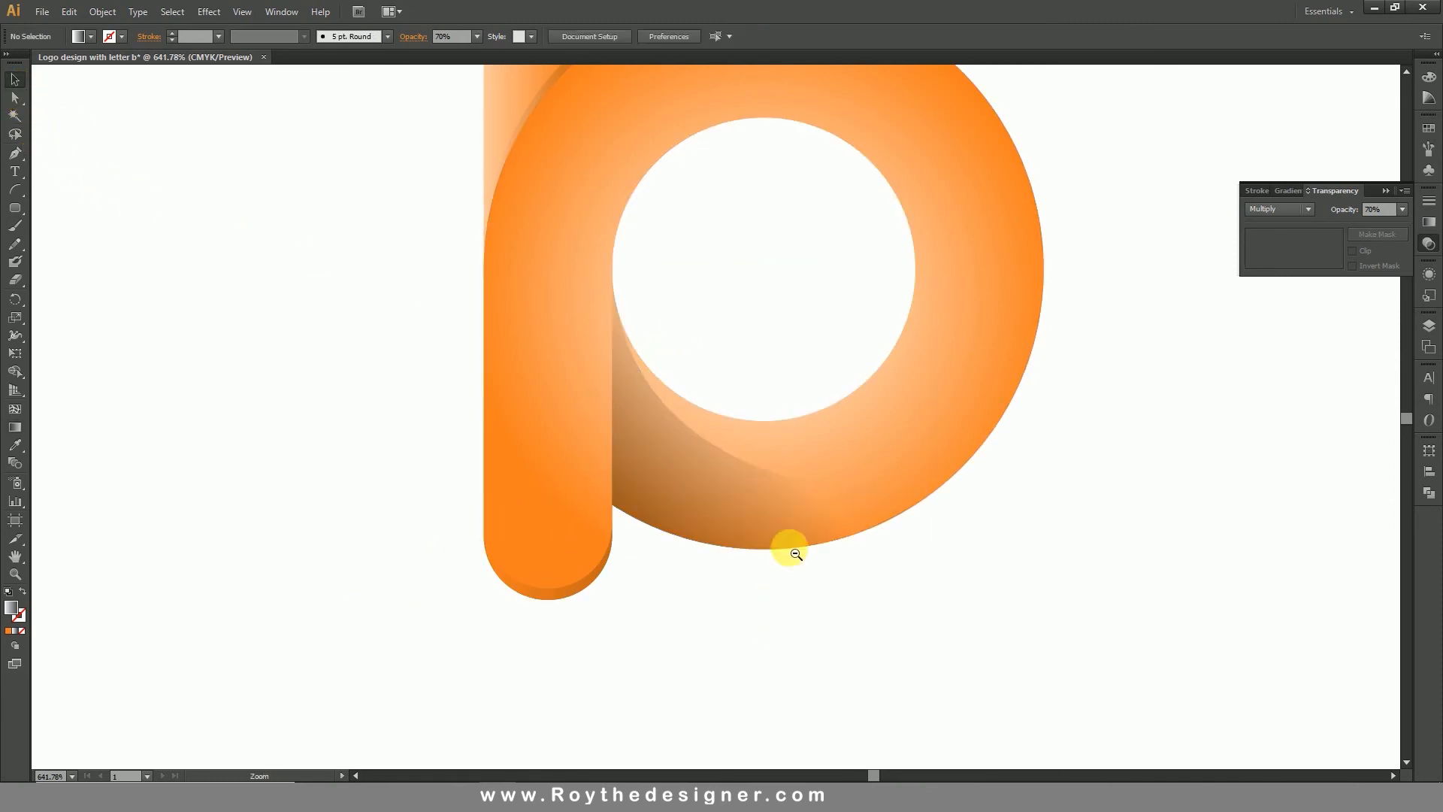
Examine the ring shadow up close and the whole letter "b" on the artboard.
{"action": "scroll", "coordinate": [782, 503], "scroll_direction": "down", "scroll_amount": 4}
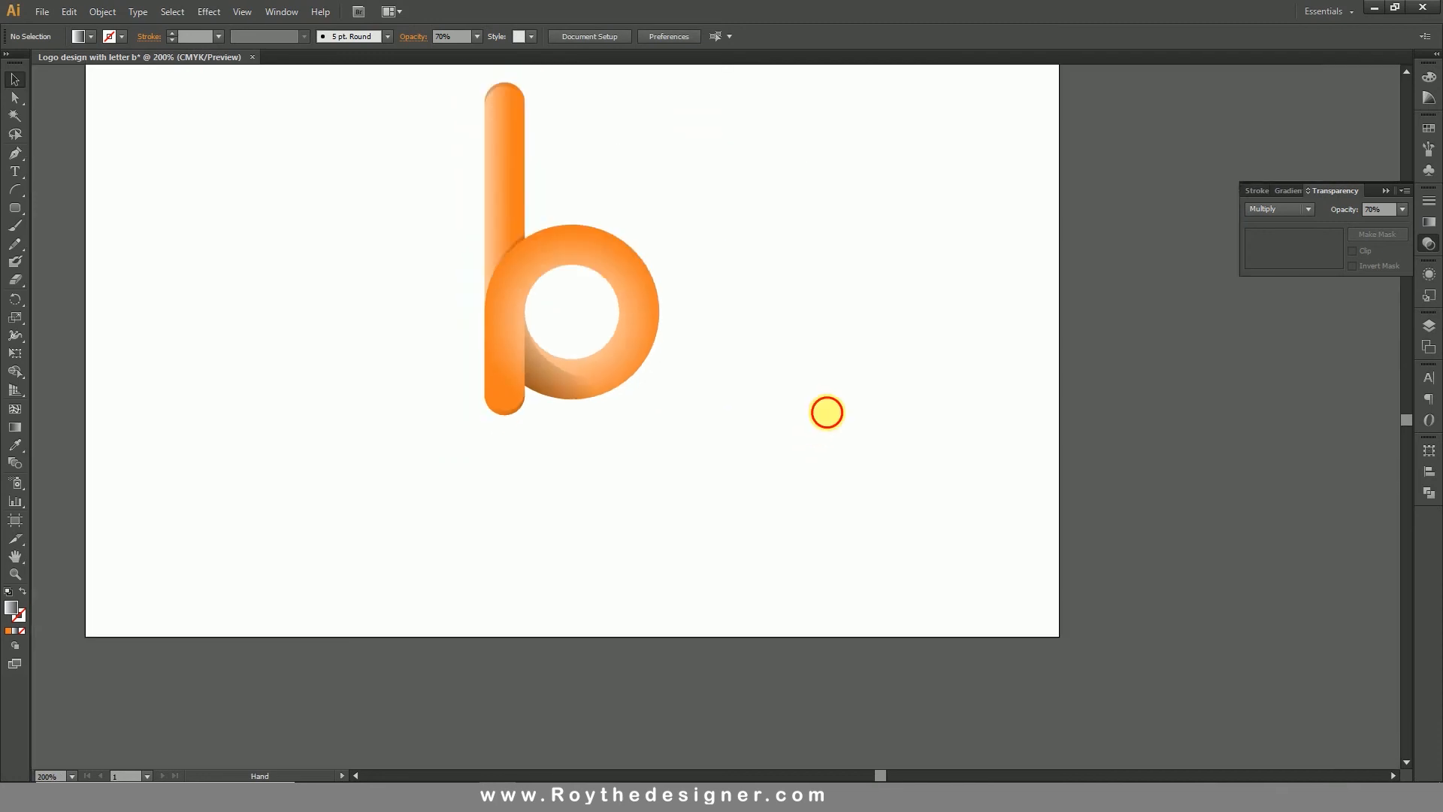
{"action": "left_click_drag", "start_coordinate": [826, 412], "coordinate": [918, 474]}
{"action": "key", "text": "ctrl+space"}
{"action": "left_click_drag", "start_coordinate": [430, 223], "coordinate": [968, 700]}
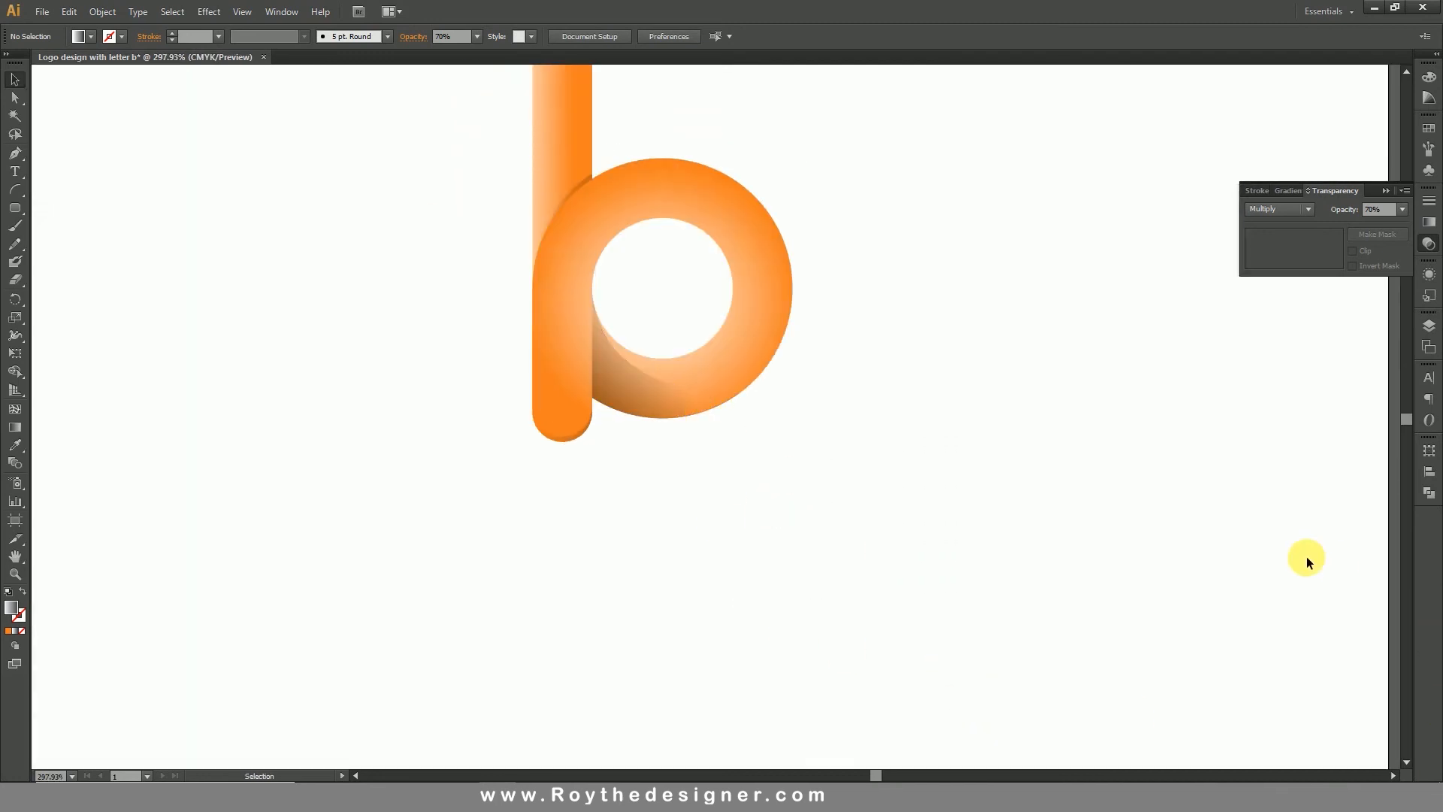
{"action": "left_click", "coordinate": [651, 400]}
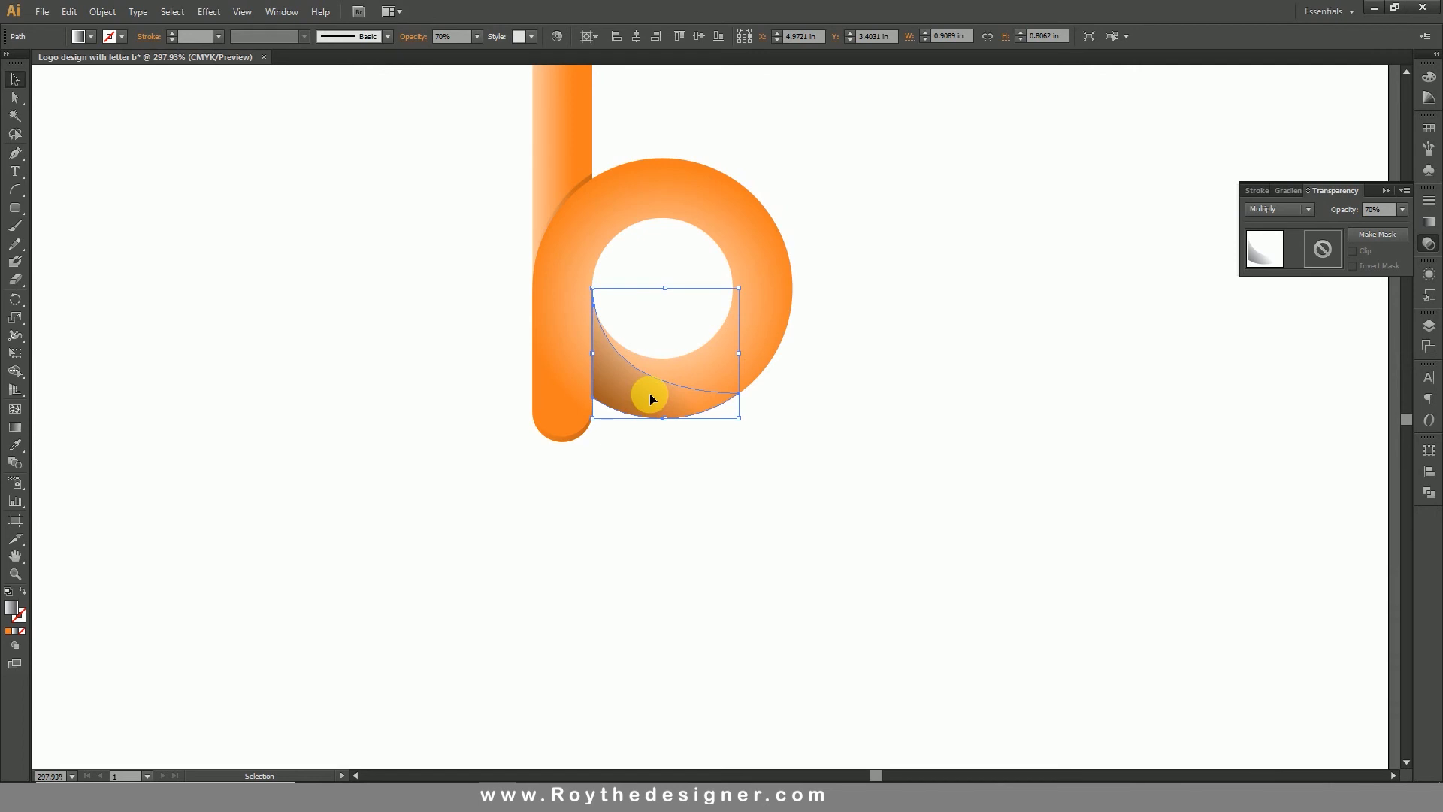
{"action": "left_click", "coordinate": [837, 409]}
{"action": "left_click_drag", "start_coordinate": [840, 360], "coordinate": [927, 556]}
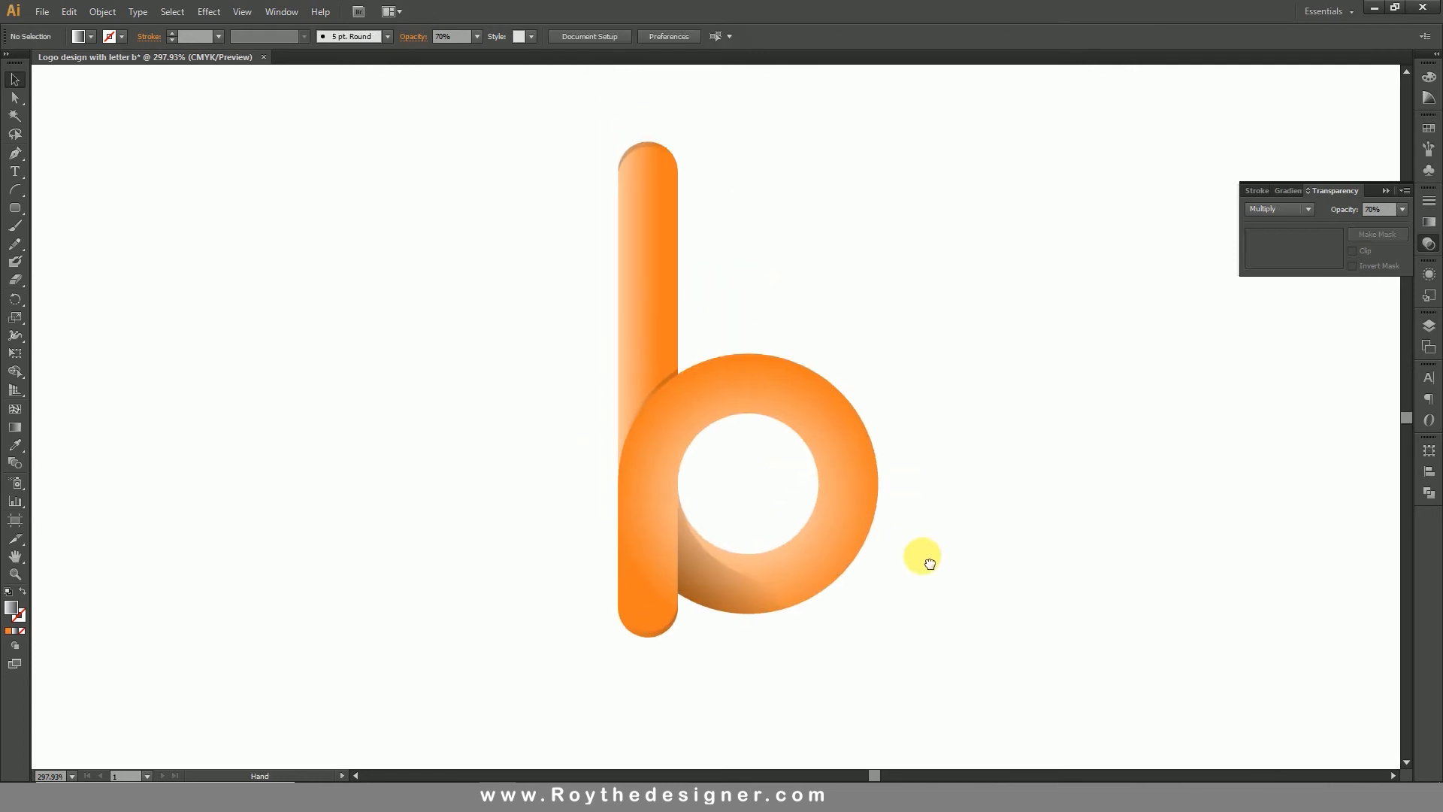
{"action": "key", "text": "ctrl+0"}
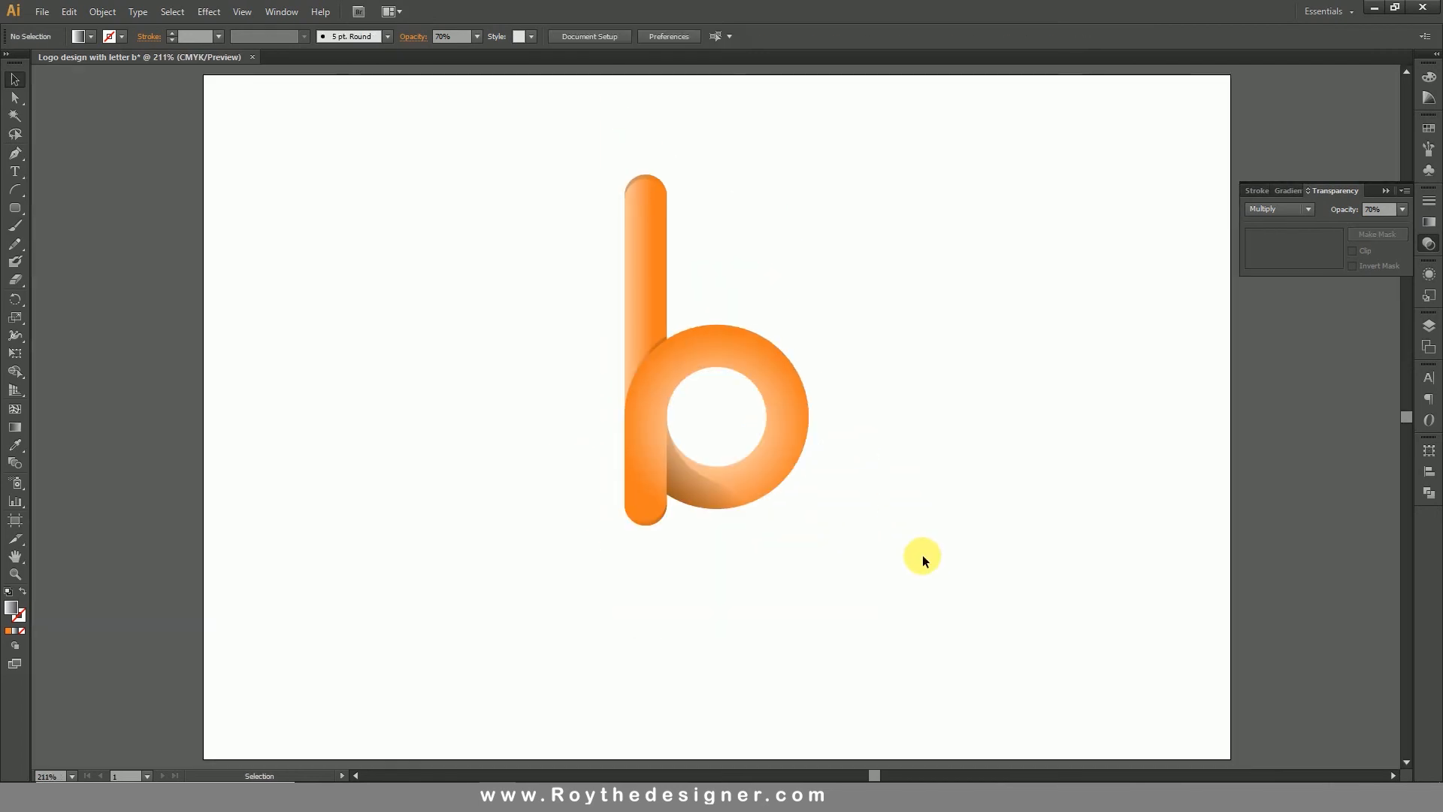
Lighten the dark end of the ring shadow's gradient to 63% black.
{"action": "left_click", "coordinate": [696, 498]}
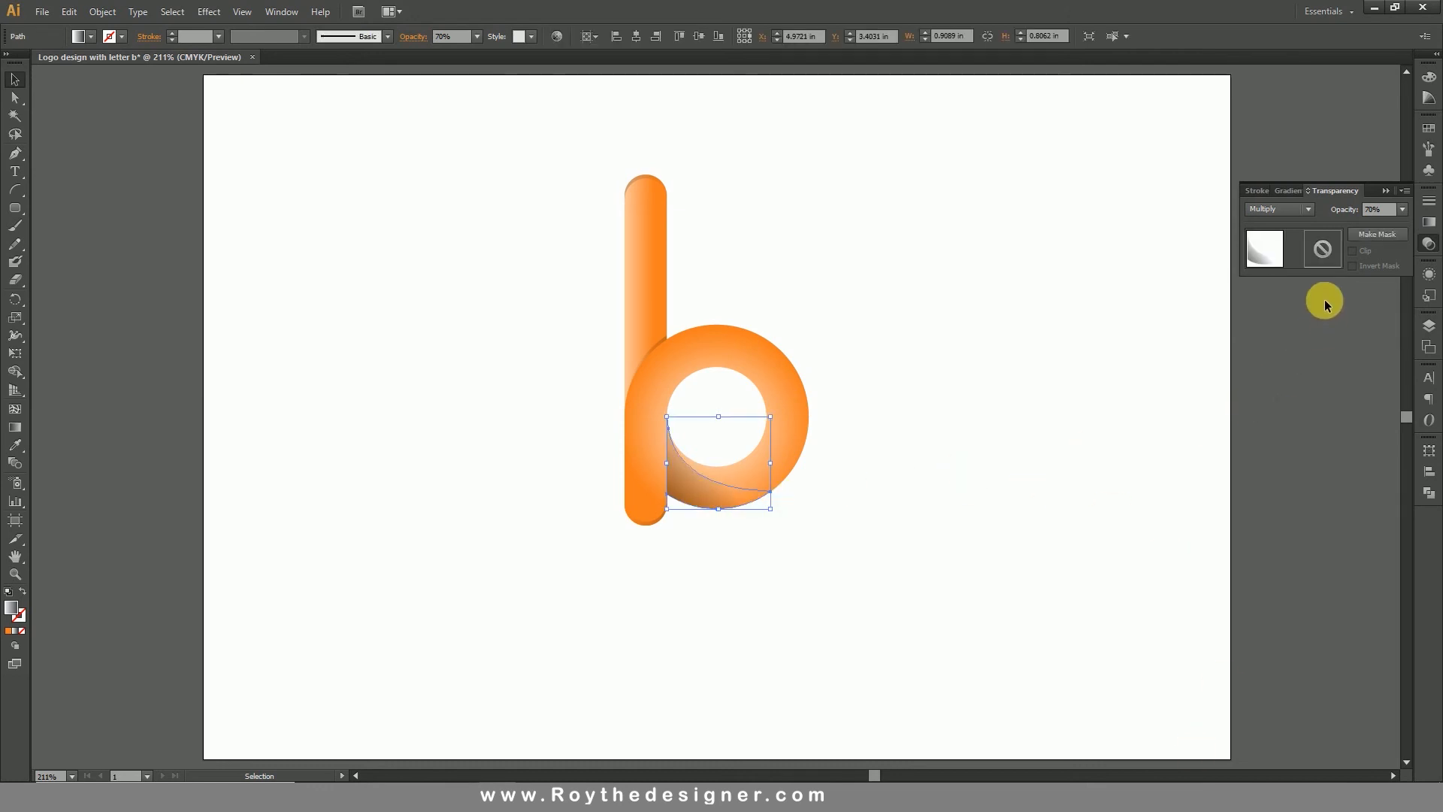
{"action": "left_click", "coordinate": [1288, 191]}
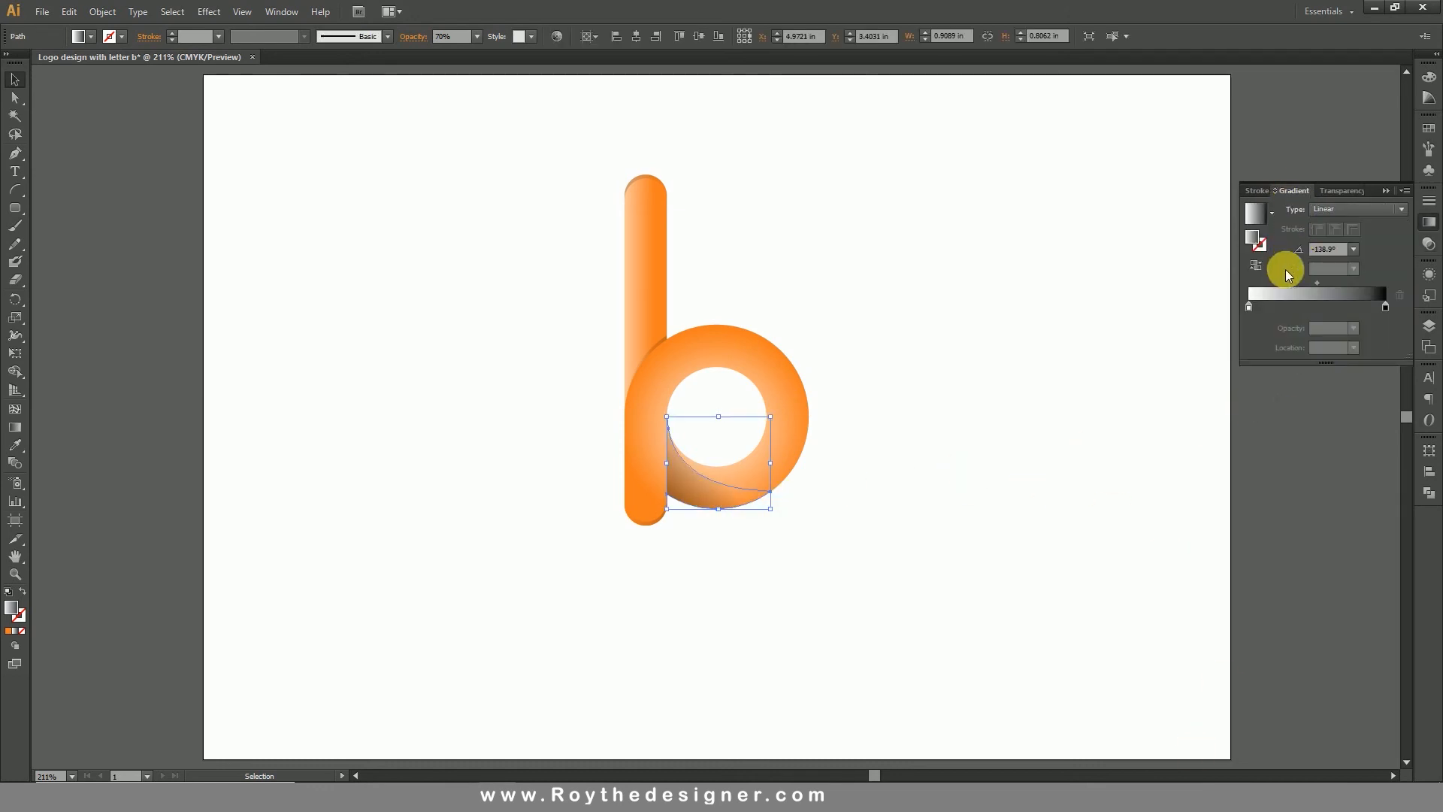
{"action": "left_click", "coordinate": [1385, 308]}
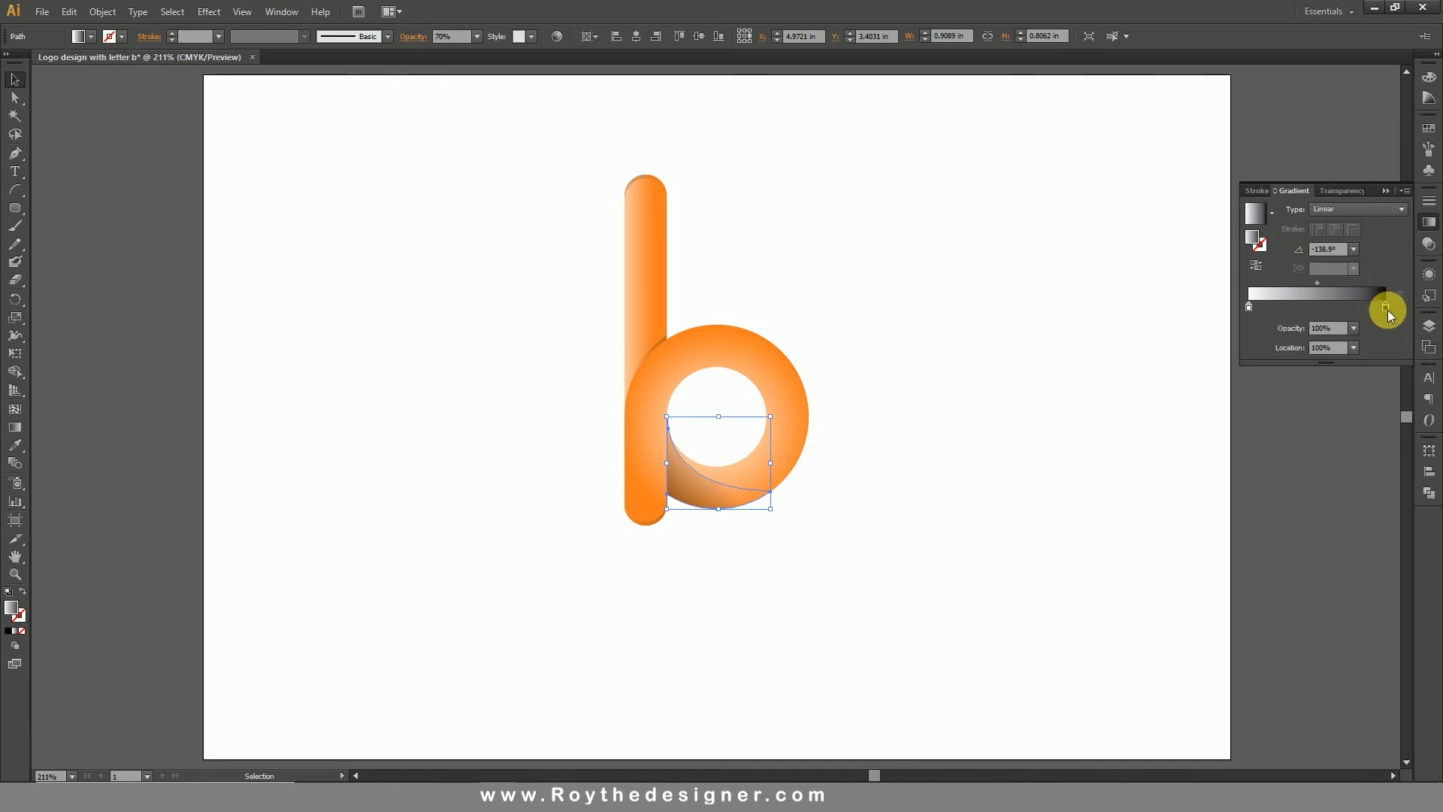
{"action": "double_click", "coordinate": [1388, 310]}
{"action": "left_click_drag", "start_coordinate": [1331, 418], "coordinate": [1306, 422]}
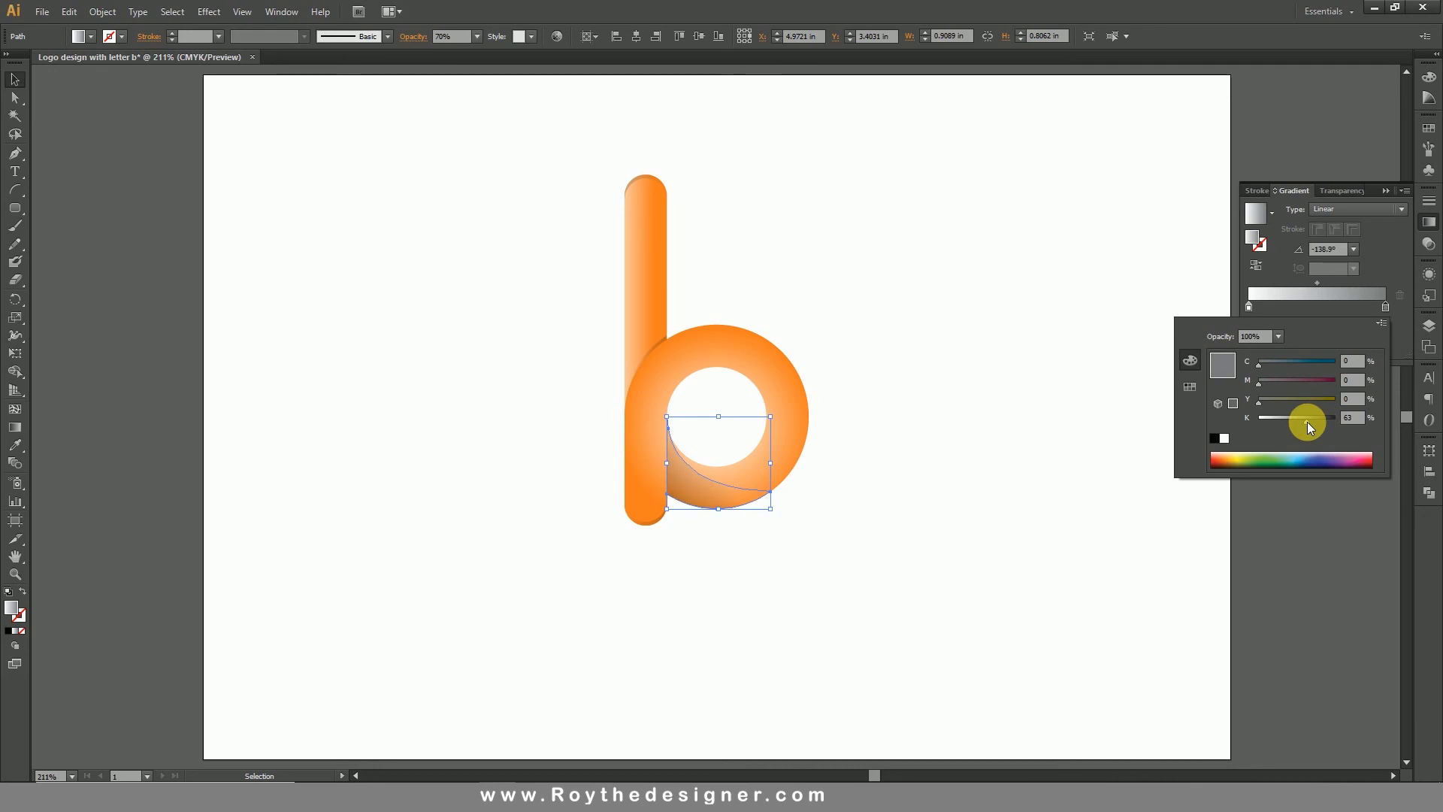
{"action": "left_click", "coordinate": [931, 530]}
{"action": "left_click", "coordinate": [901, 538]}
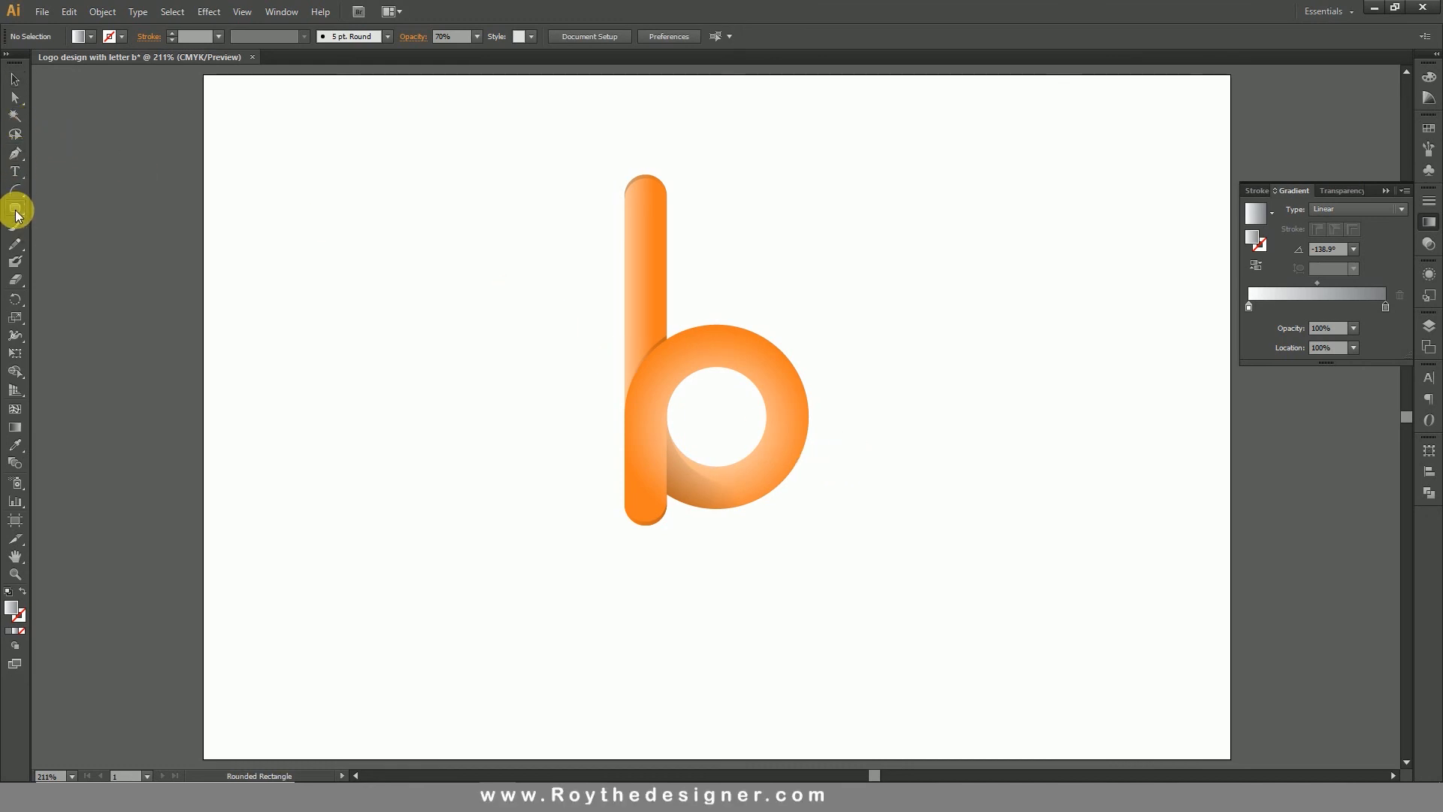
Draw a 9 × 6 in background rectangle and fit its edges to cover the whole artboard.
{"action": "left_click_drag", "start_coordinate": [16, 216], "coordinate": [52, 206]}
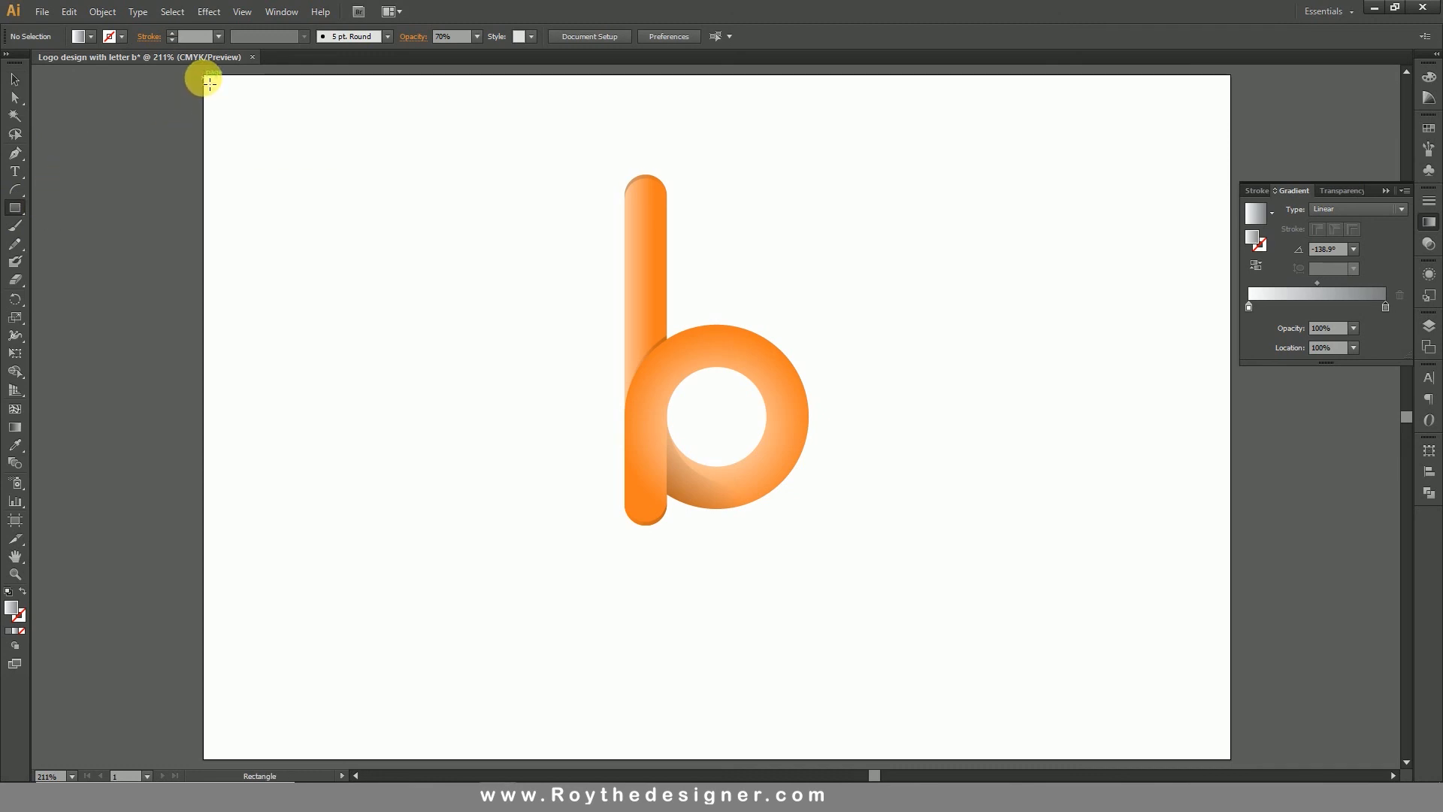
{"action": "left_click_drag", "start_coordinate": [209, 83], "coordinate": [1230, 741]}
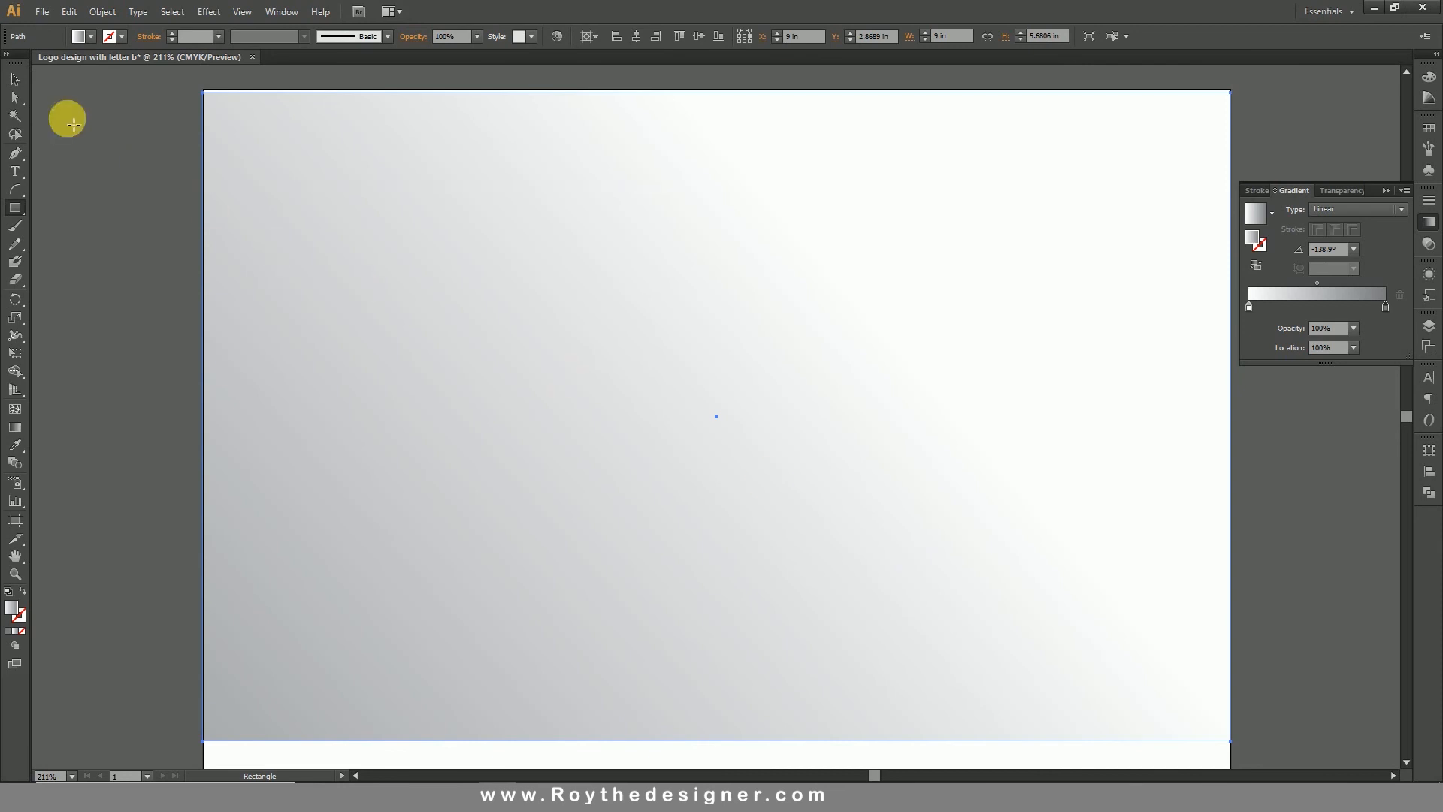
{"action": "left_click", "coordinate": [14, 78]}
{"action": "scroll", "coordinate": [844, 473], "scroll_direction": "down", "scroll_amount": 2}
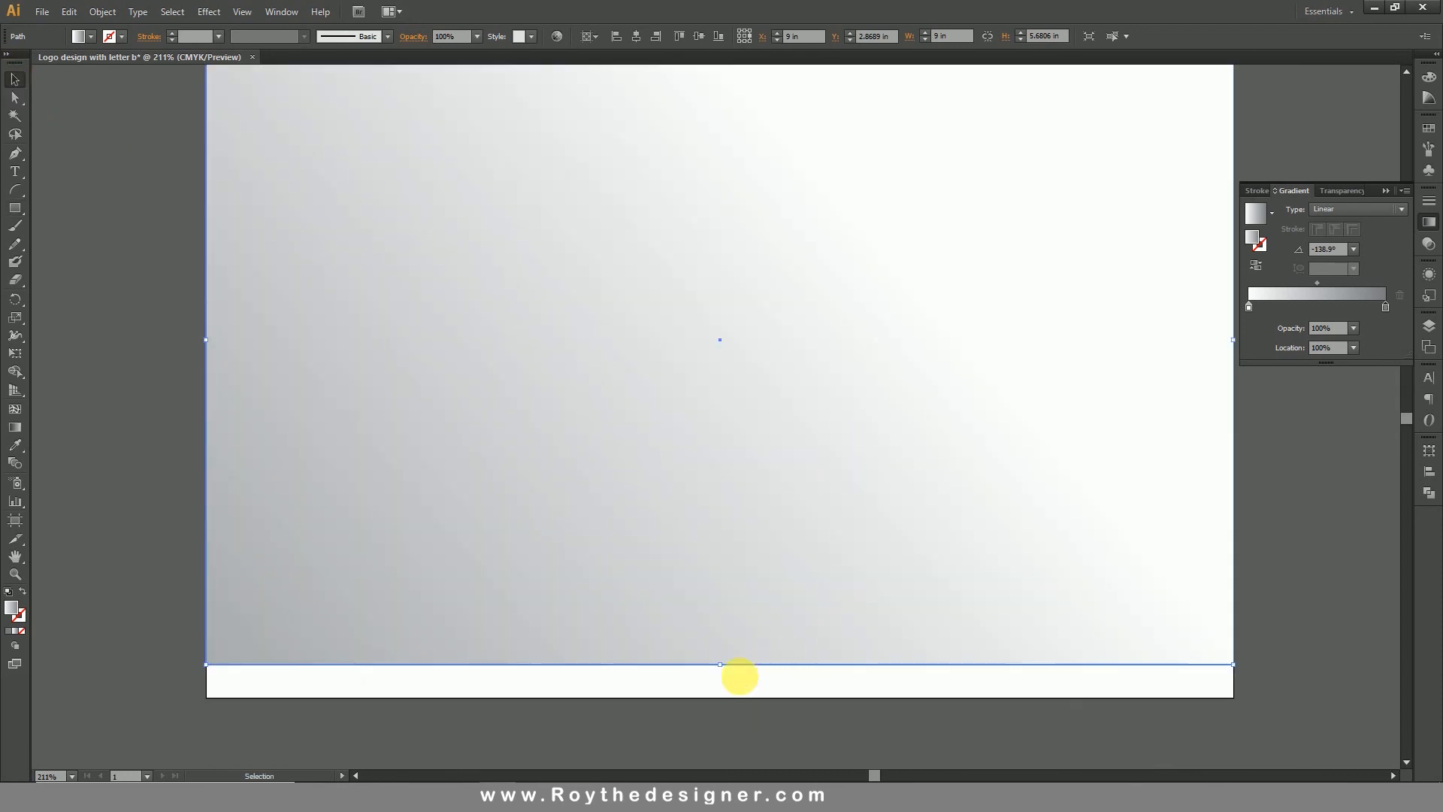
{"action": "left_click_drag", "start_coordinate": [726, 671], "coordinate": [734, 702]}
{"action": "scroll", "coordinate": [864, 393], "scroll_direction": "up", "scroll_amount": 4}
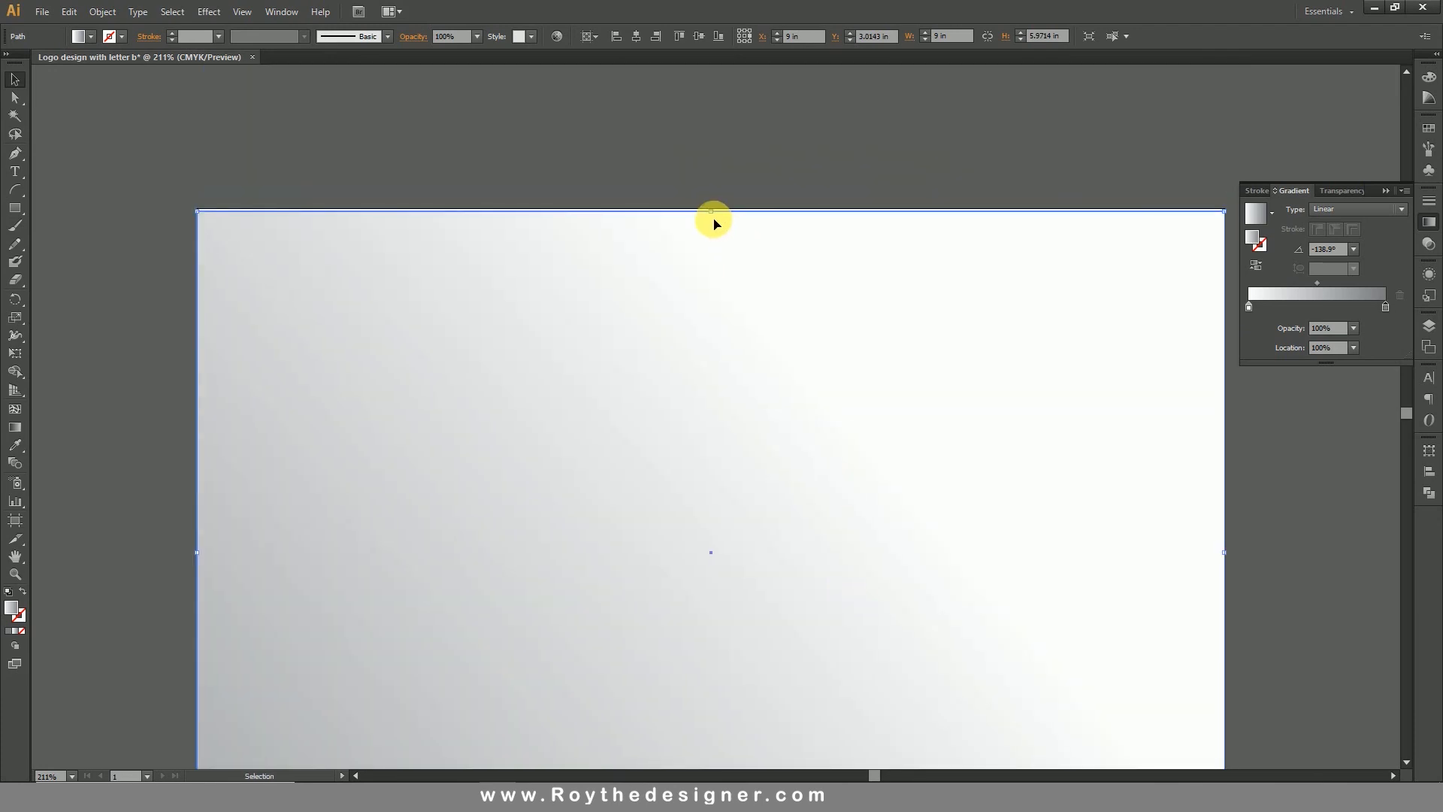
{"action": "left_click_drag", "start_coordinate": [715, 216], "coordinate": [715, 211]}
Send the background rectangle to the back, behind the letter "b".
{"action": "key", "text": "space"}
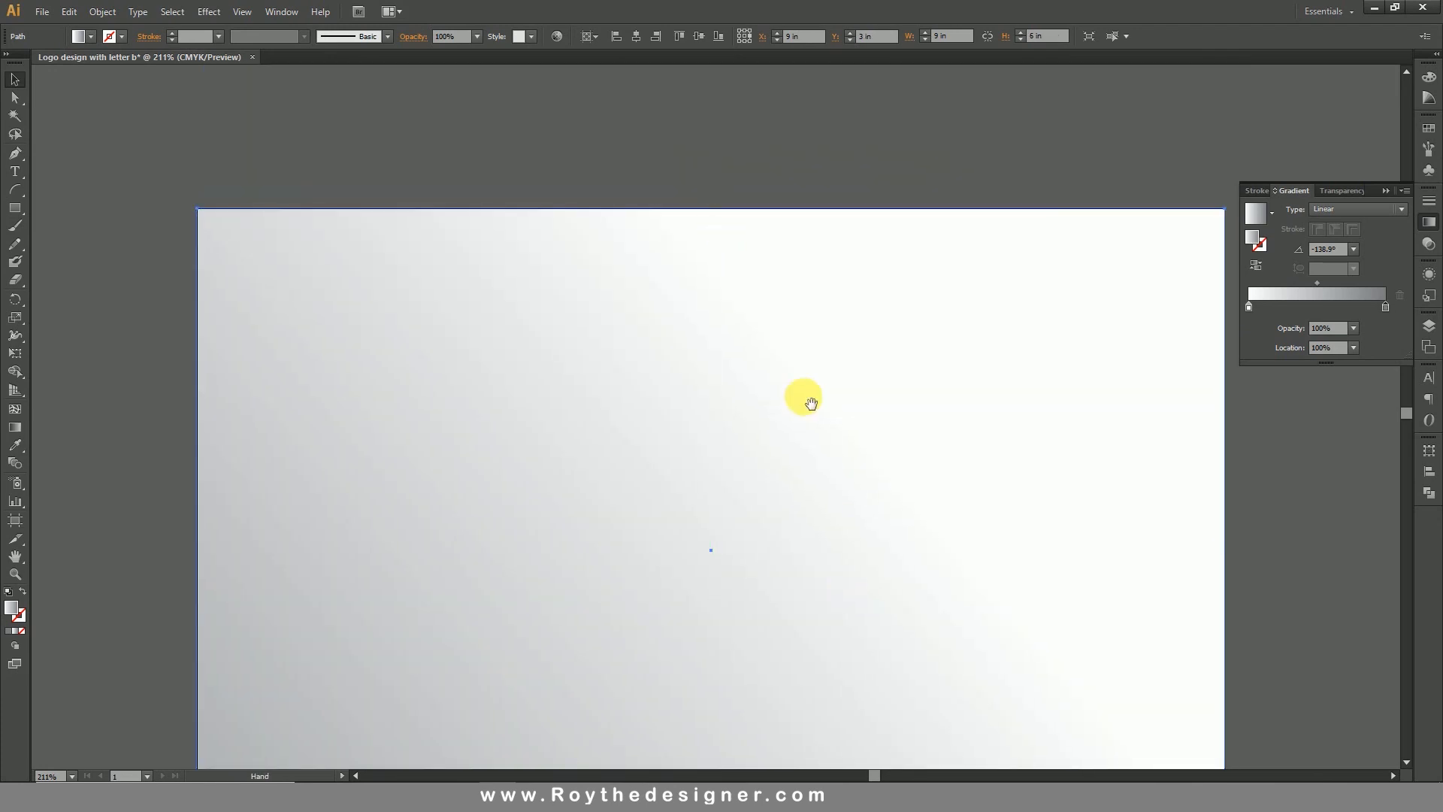
{"action": "left_click_drag", "start_coordinate": [811, 404], "coordinate": [801, 273]}
{"action": "right_click", "coordinate": [802, 273]}
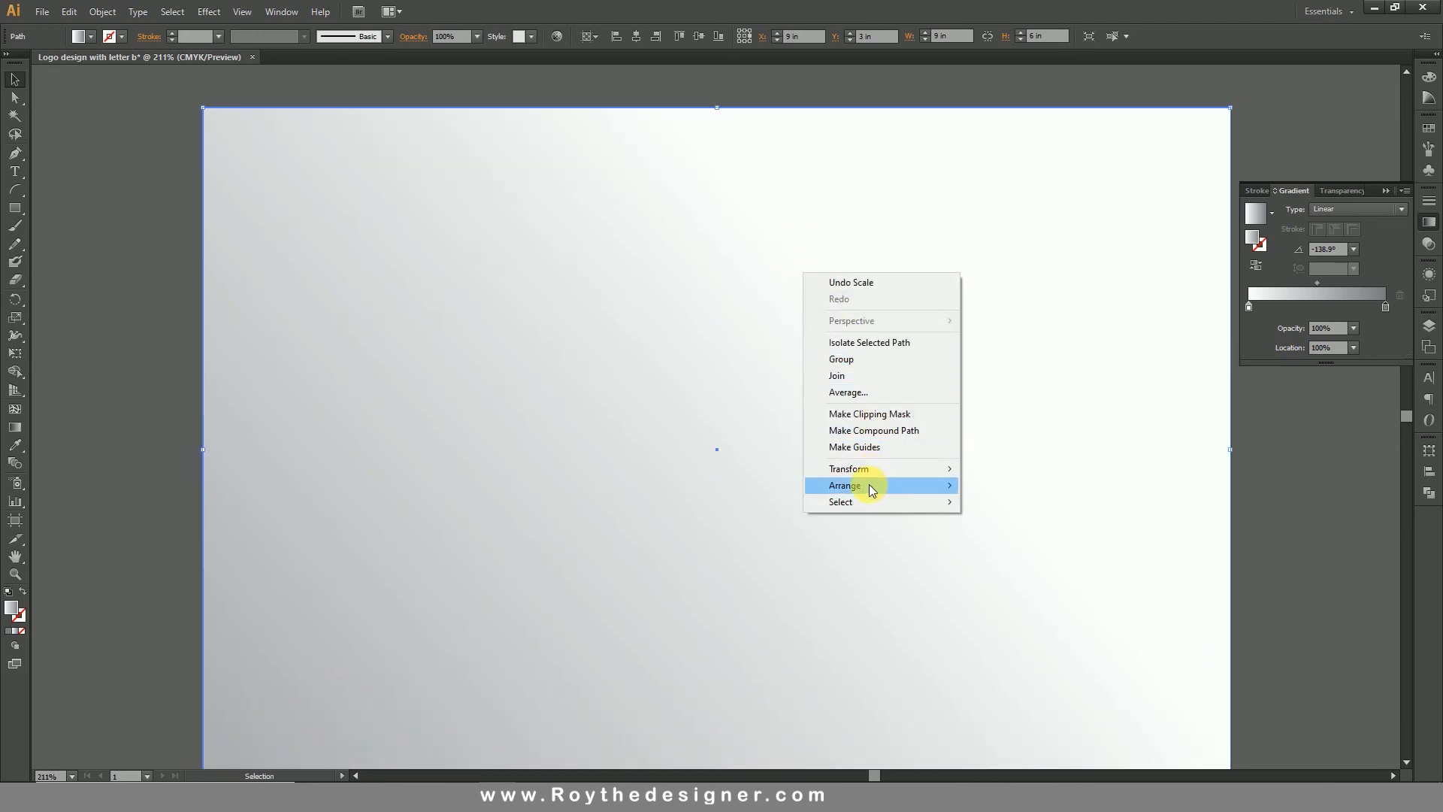
{"action": "mouse_move", "coordinate": [872, 490]}
{"action": "left_click", "coordinate": [1001, 540]}
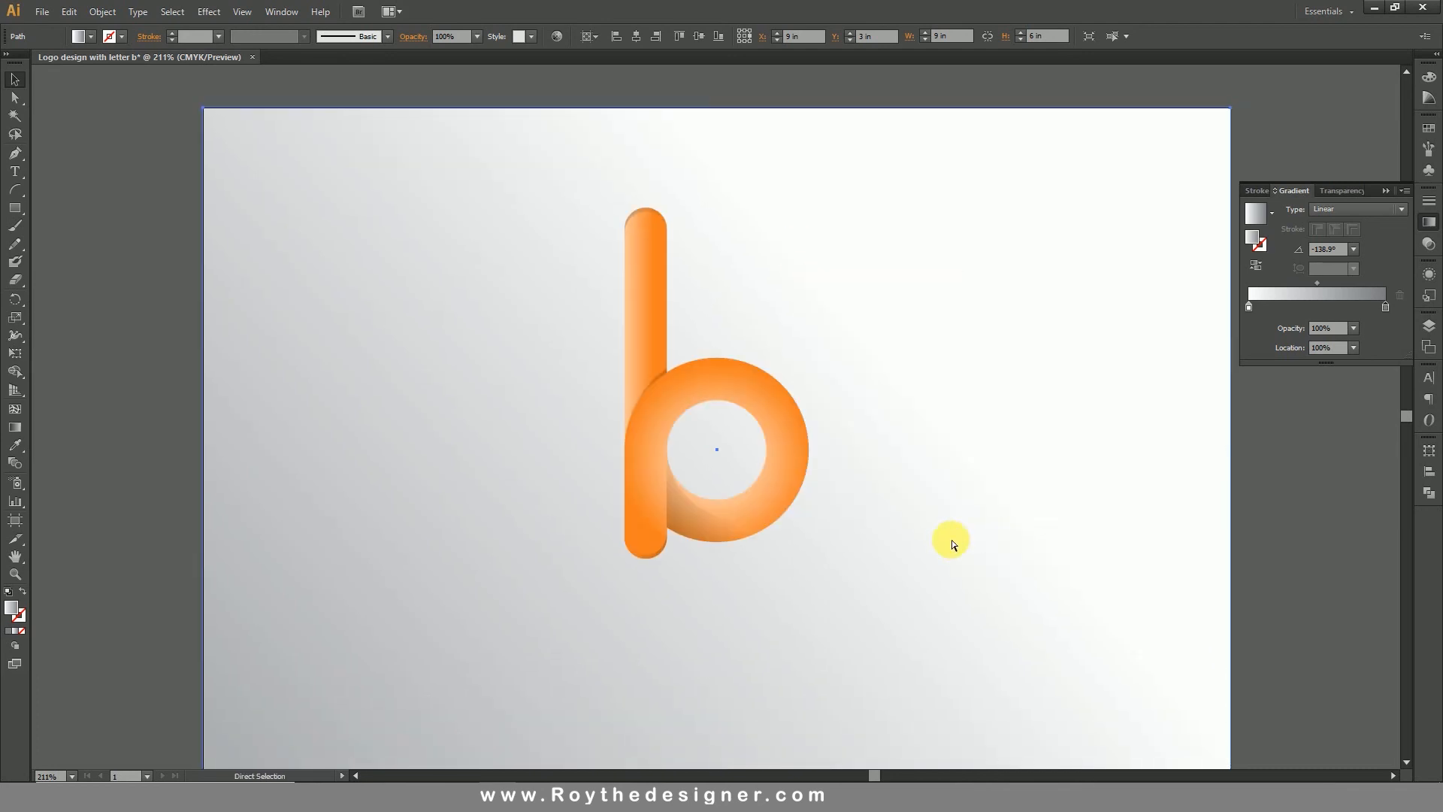
Change the background rectangle's gradient type from linear to radial.
{"action": "left_click", "coordinate": [768, 517], "text": "ctrl+alt"}
{"action": "left_click", "coordinate": [768, 517], "text": "ctrl+alt"}
{"action": "left_click_drag", "start_coordinate": [781, 375], "coordinate": [794, 478]}
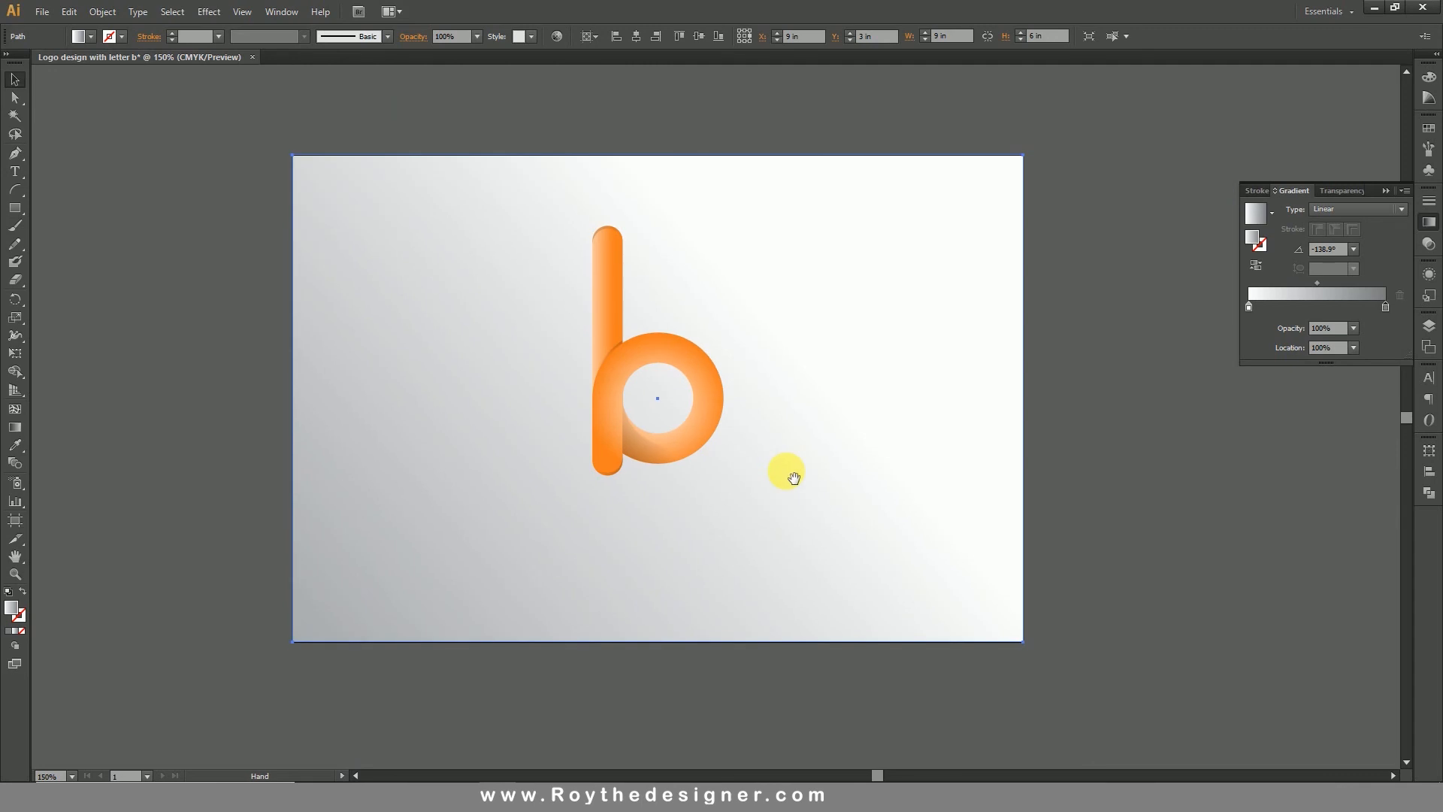
{"action": "left_click", "coordinate": [1329, 211]}
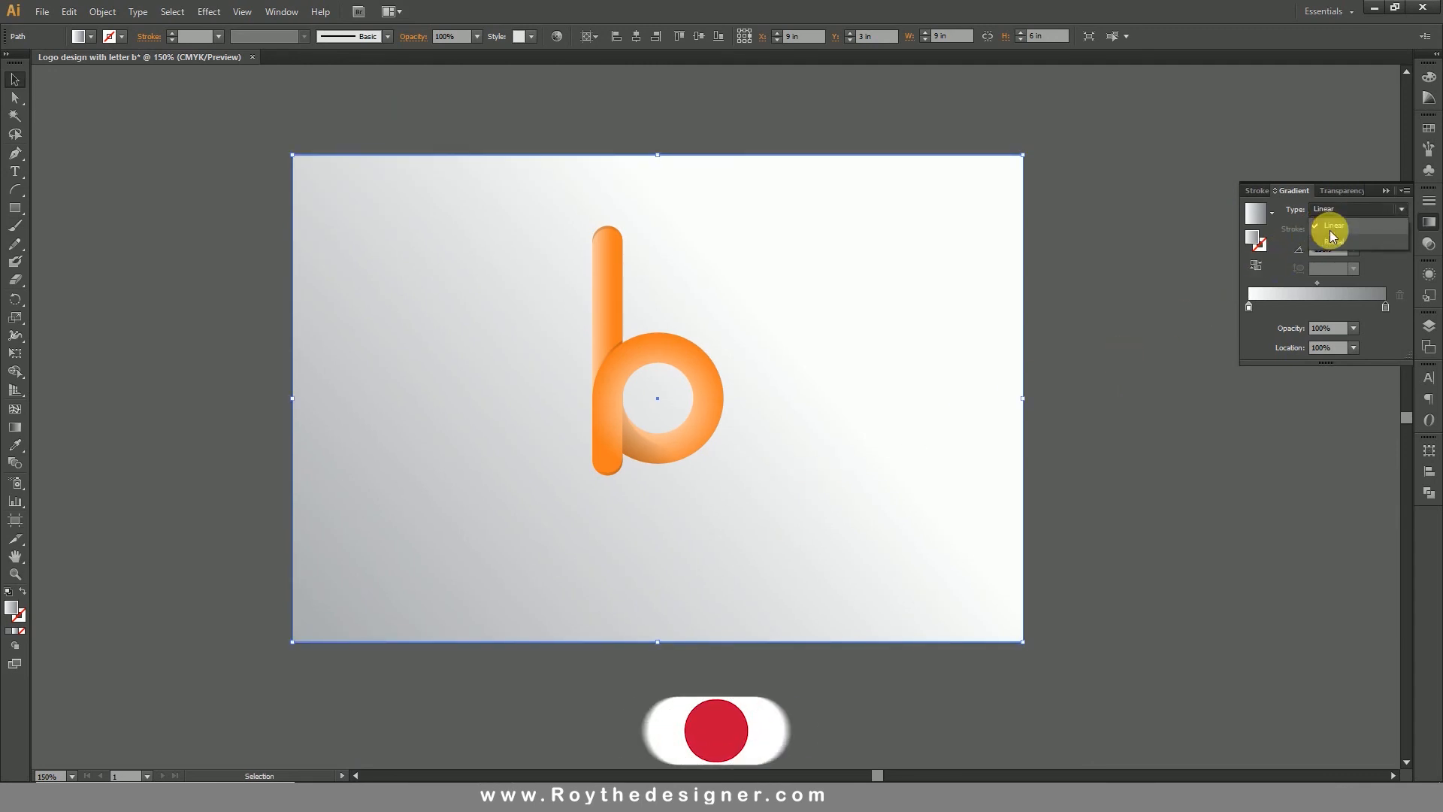
{"action": "left_click", "coordinate": [1332, 241]}
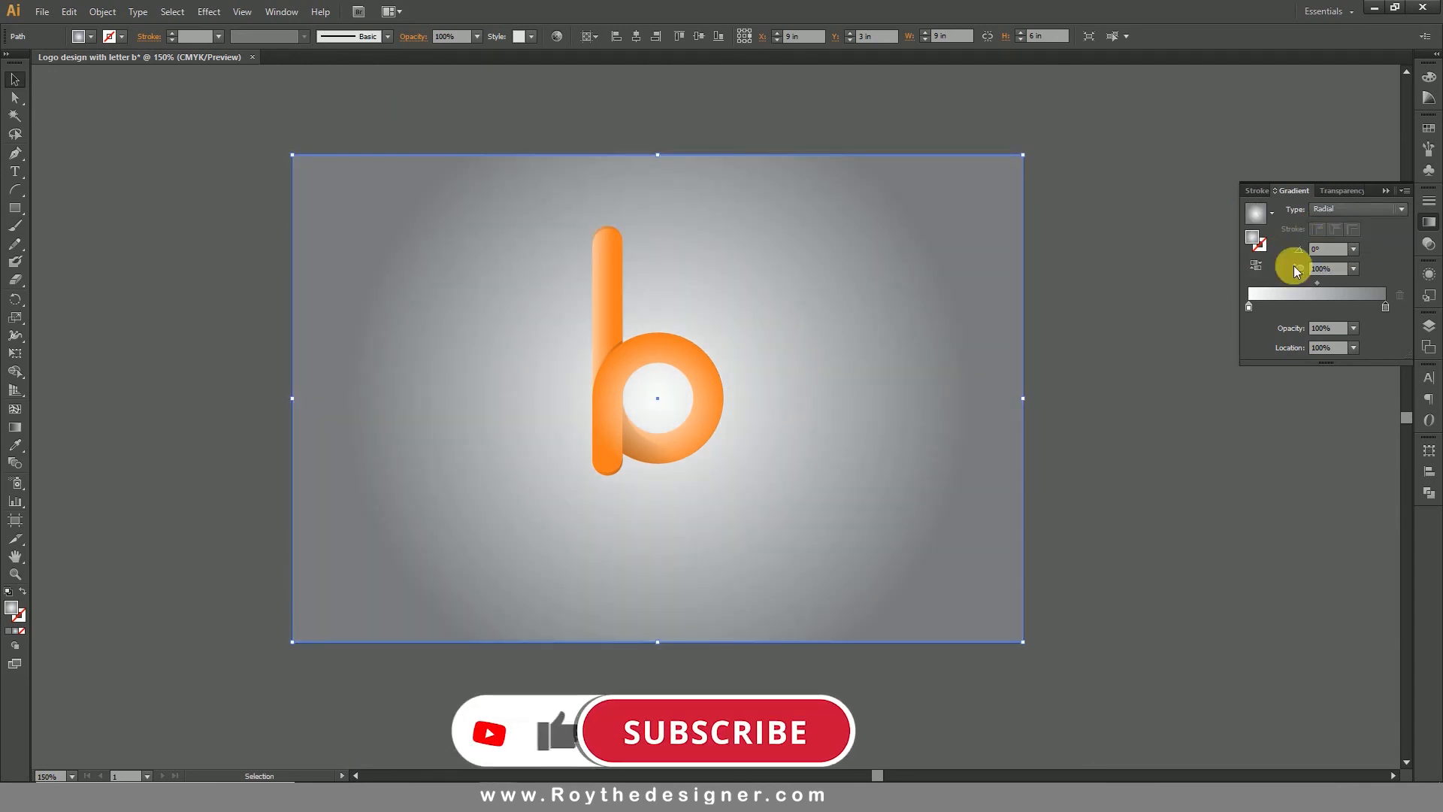
Set the background gradient's outer color to orange (C 0, M 54, Y 100, K 0) and its midpoint location to about 72%.
{"action": "double_click", "coordinate": [1385, 309]}
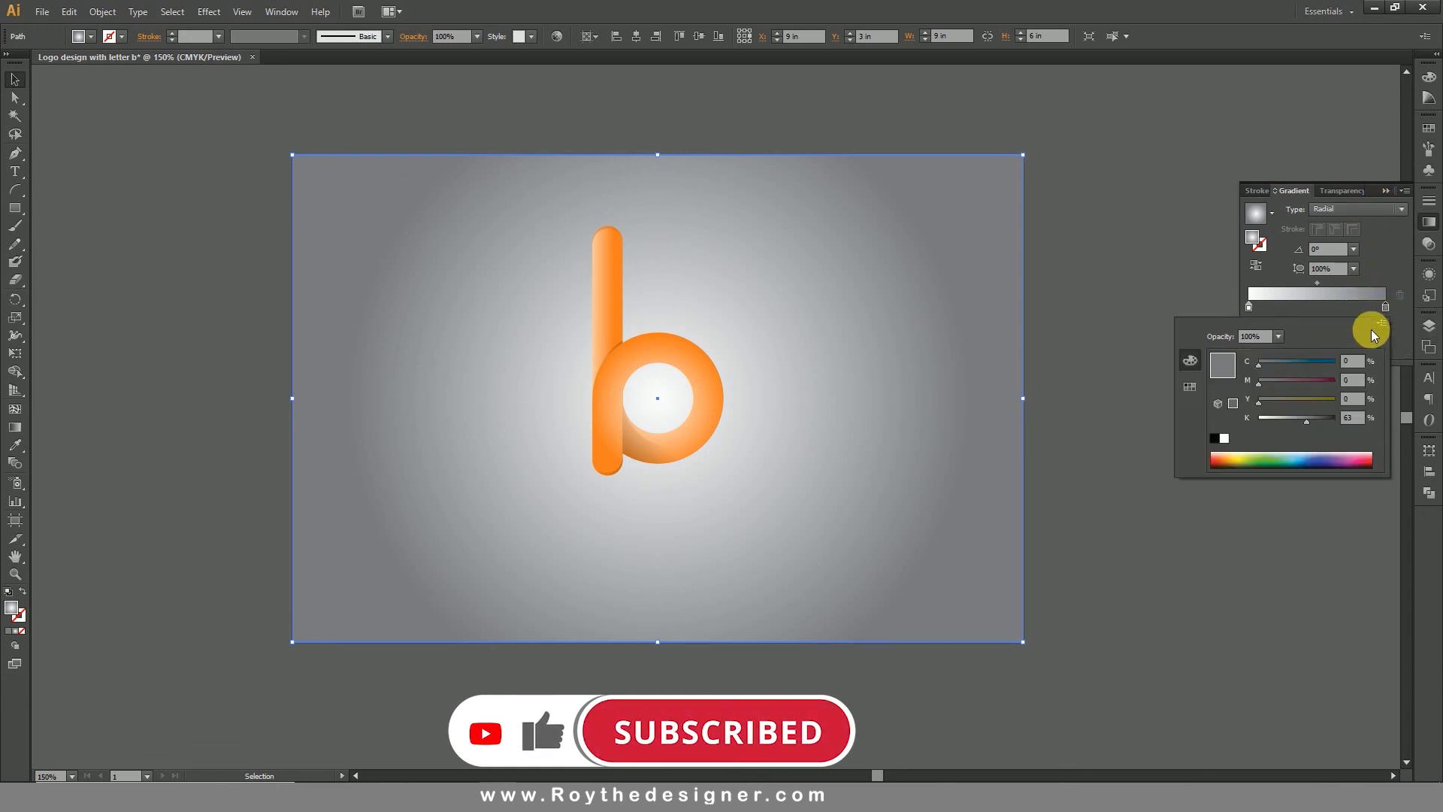
{"action": "left_click_drag", "start_coordinate": [1330, 404], "coordinate": [1199, 424]}
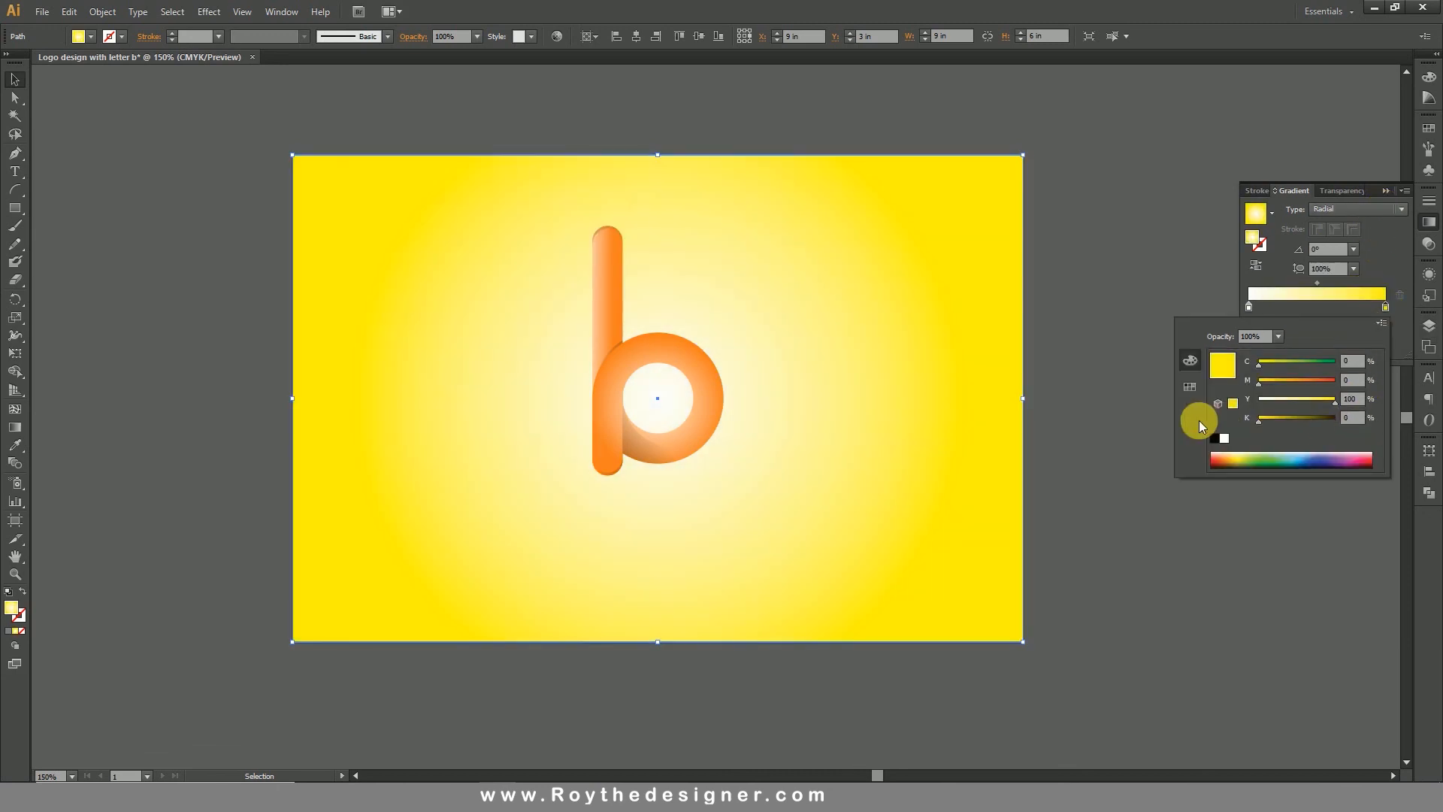
{"action": "left_click_drag", "start_coordinate": [1288, 381], "coordinate": [1309, 389]}
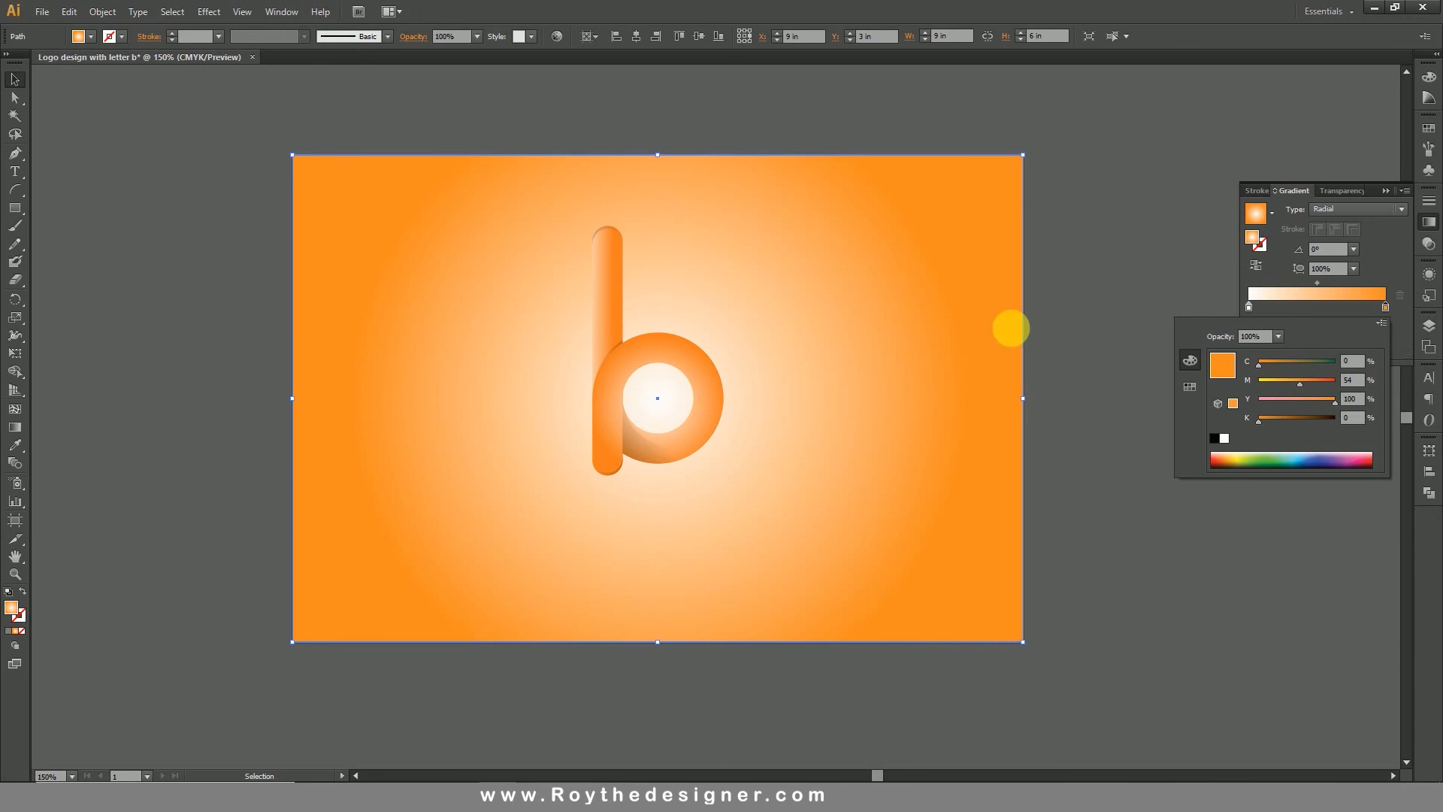
{"action": "left_click", "coordinate": [1334, 288]}
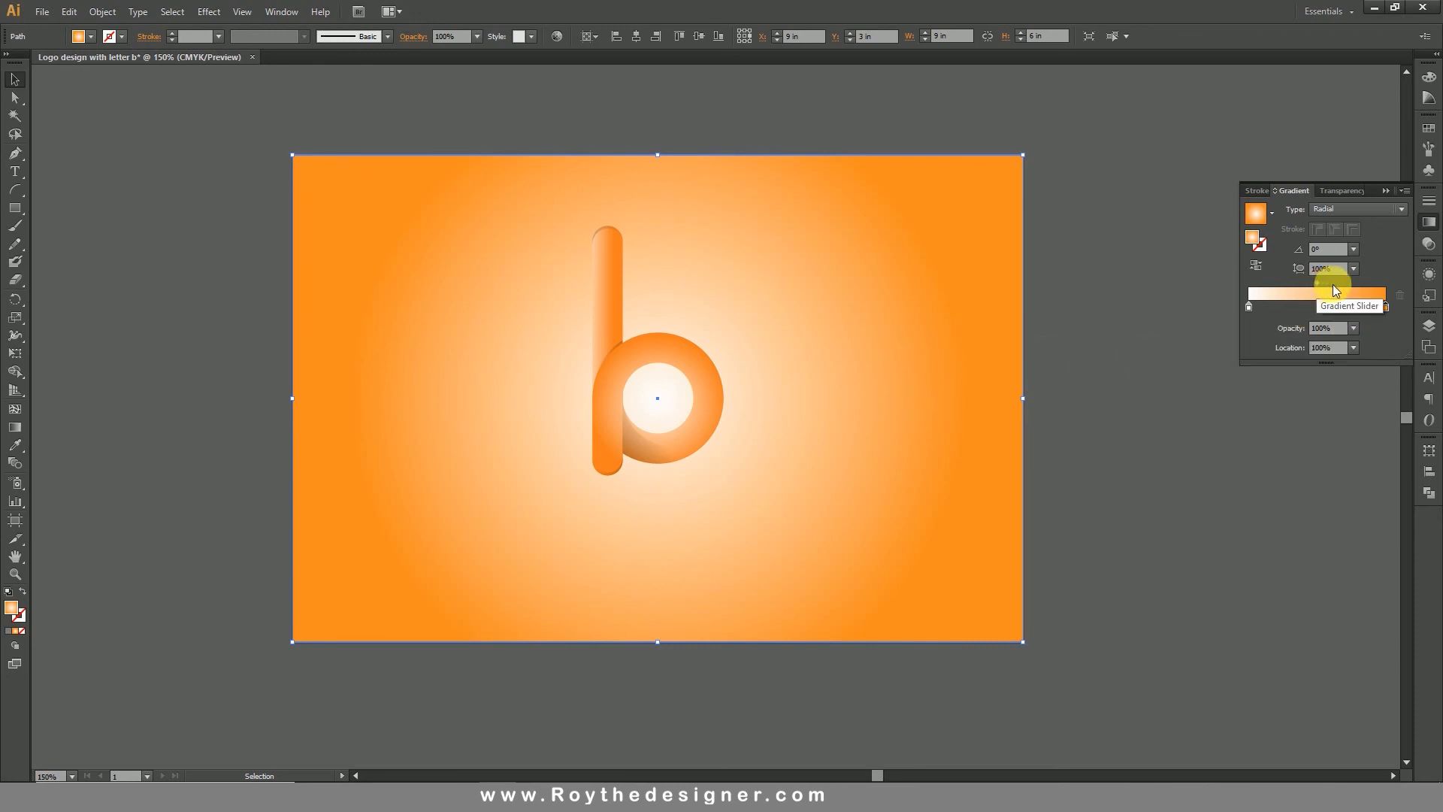
{"action": "left_click_drag", "start_coordinate": [1319, 282], "coordinate": [1346, 284]}
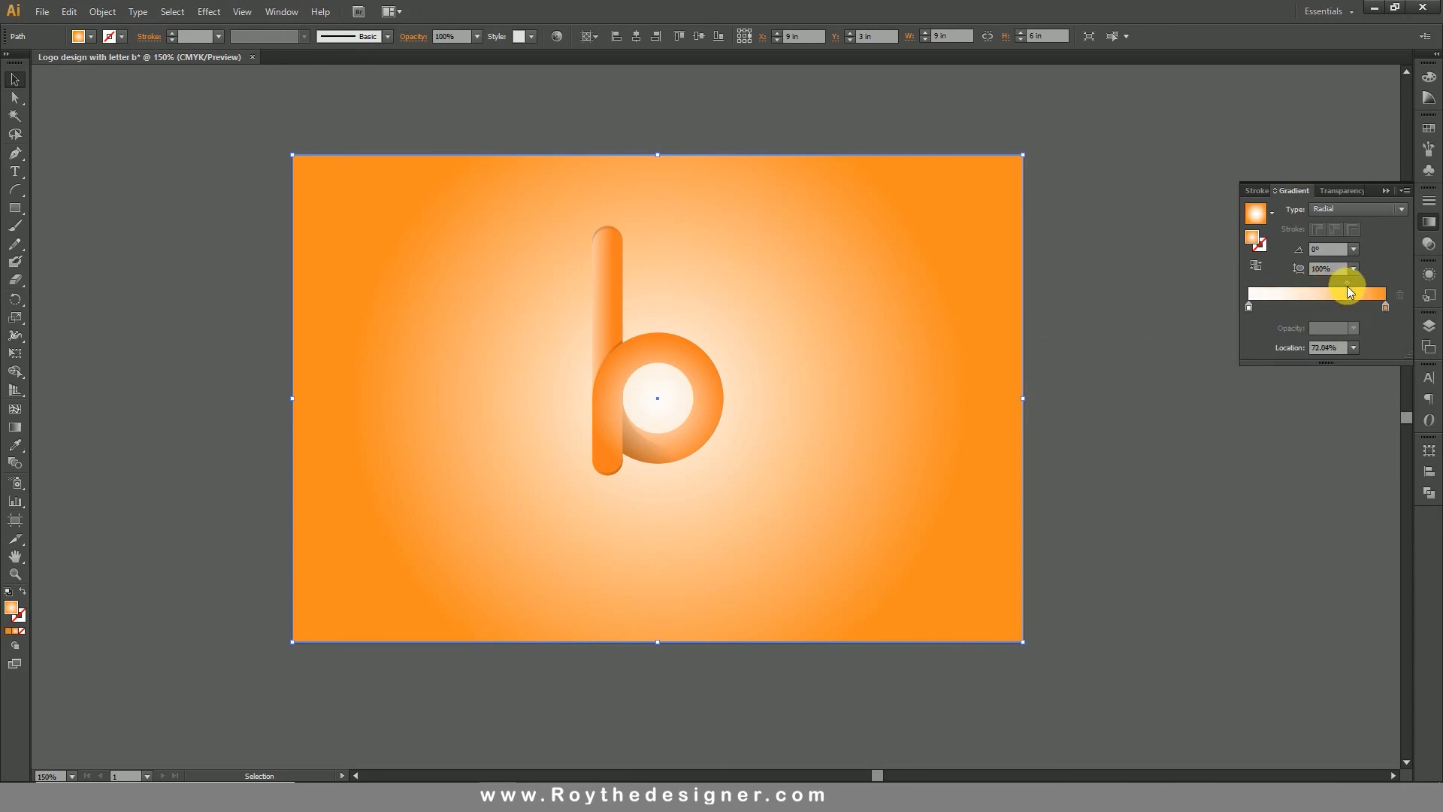
Fit the artboard in view and lock the radial gradient background rectangle.
{"action": "left_click", "coordinate": [1161, 331]}
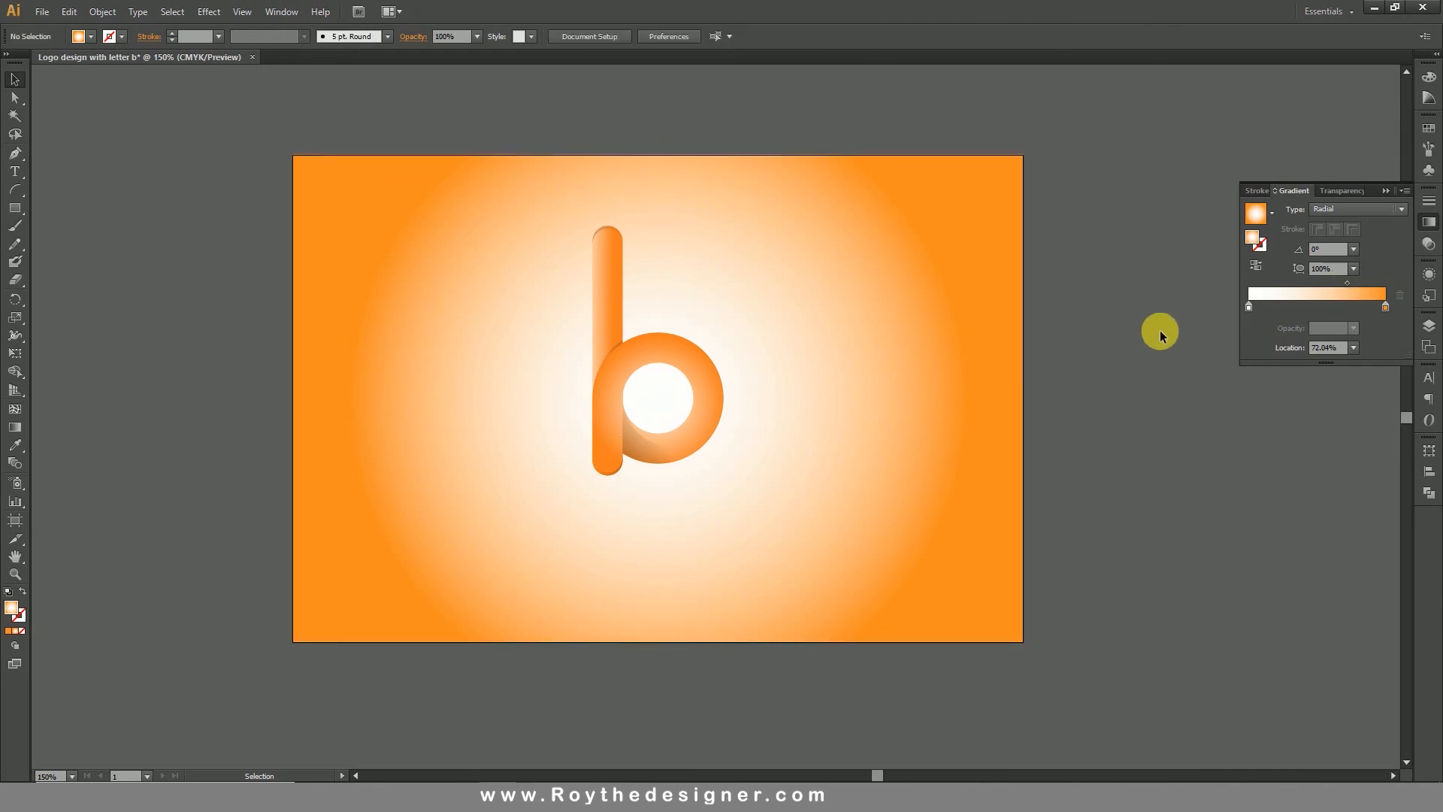
{"action": "key", "text": "ctrl+0"}
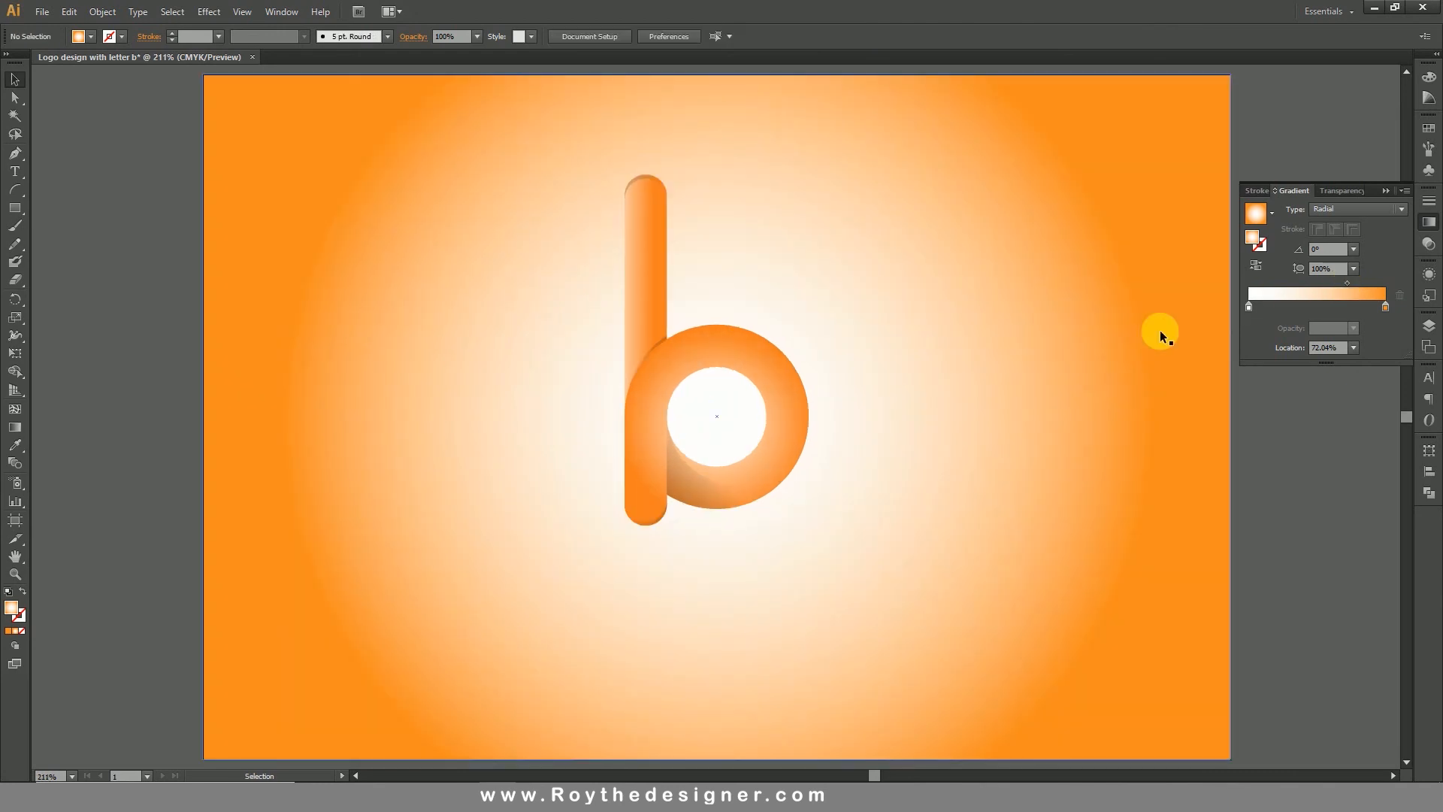
{"action": "left_click", "coordinate": [1160, 331]}
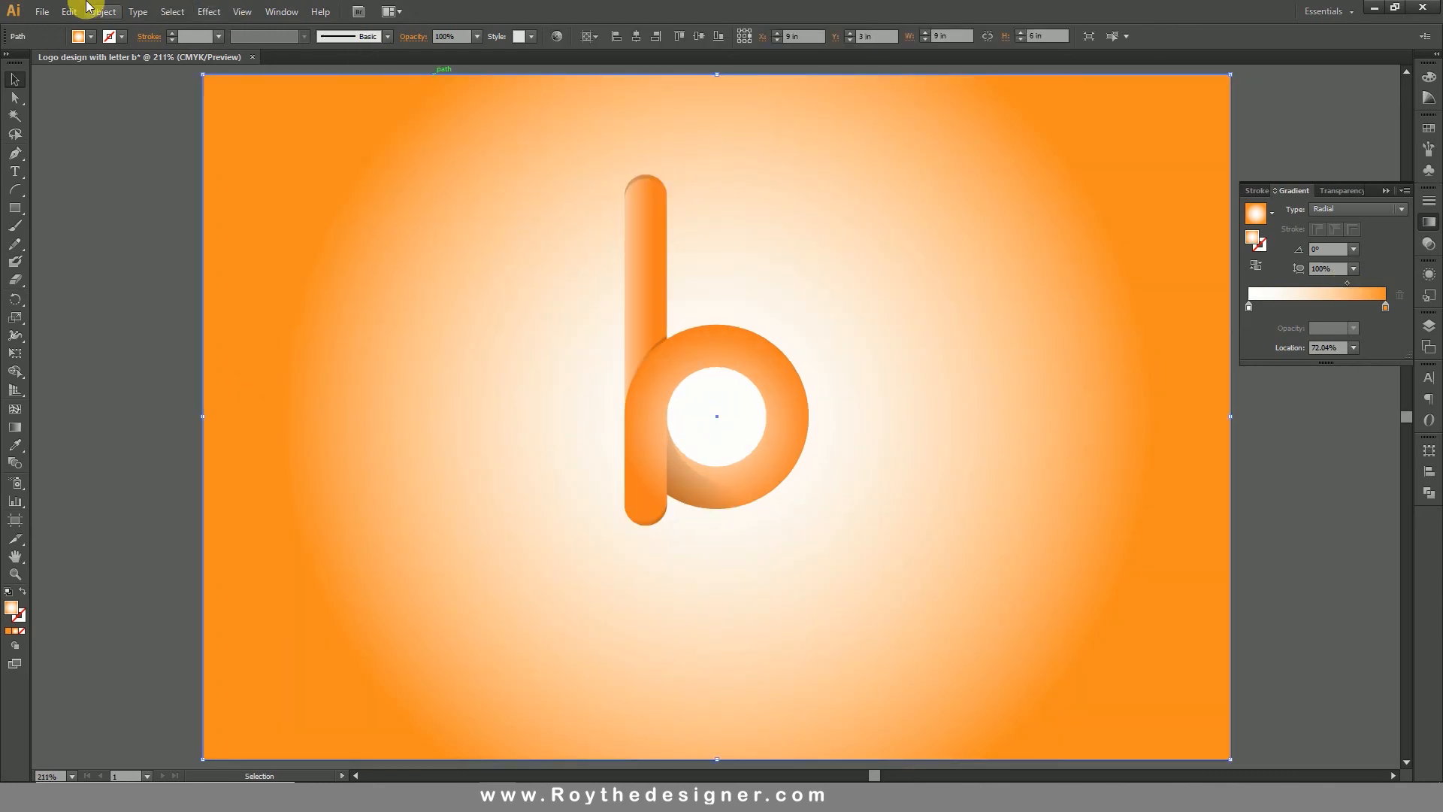
{"action": "left_click", "coordinate": [93, 8]}
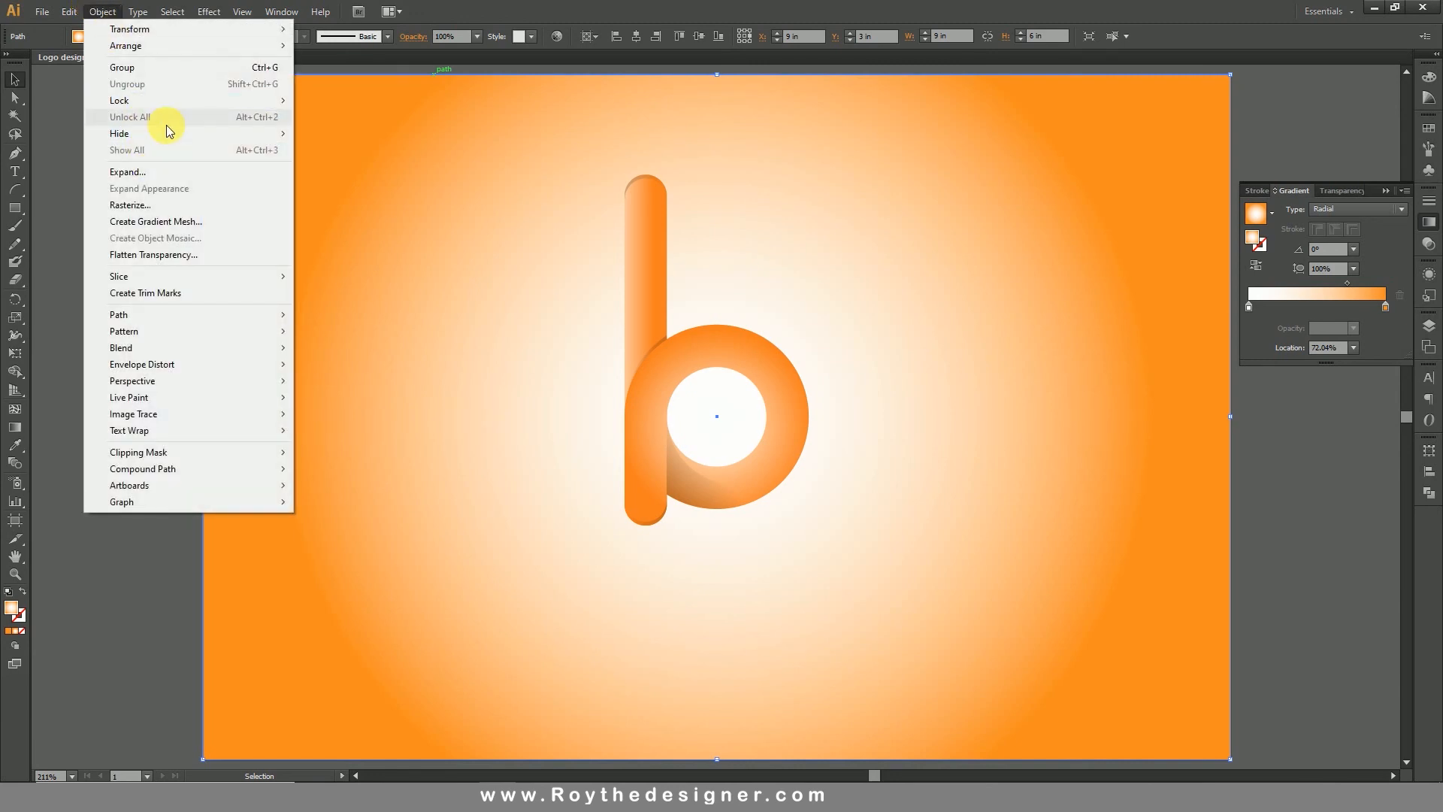
{"action": "mouse_move", "coordinate": [193, 100]}
{"action": "left_click", "coordinate": [348, 100]}
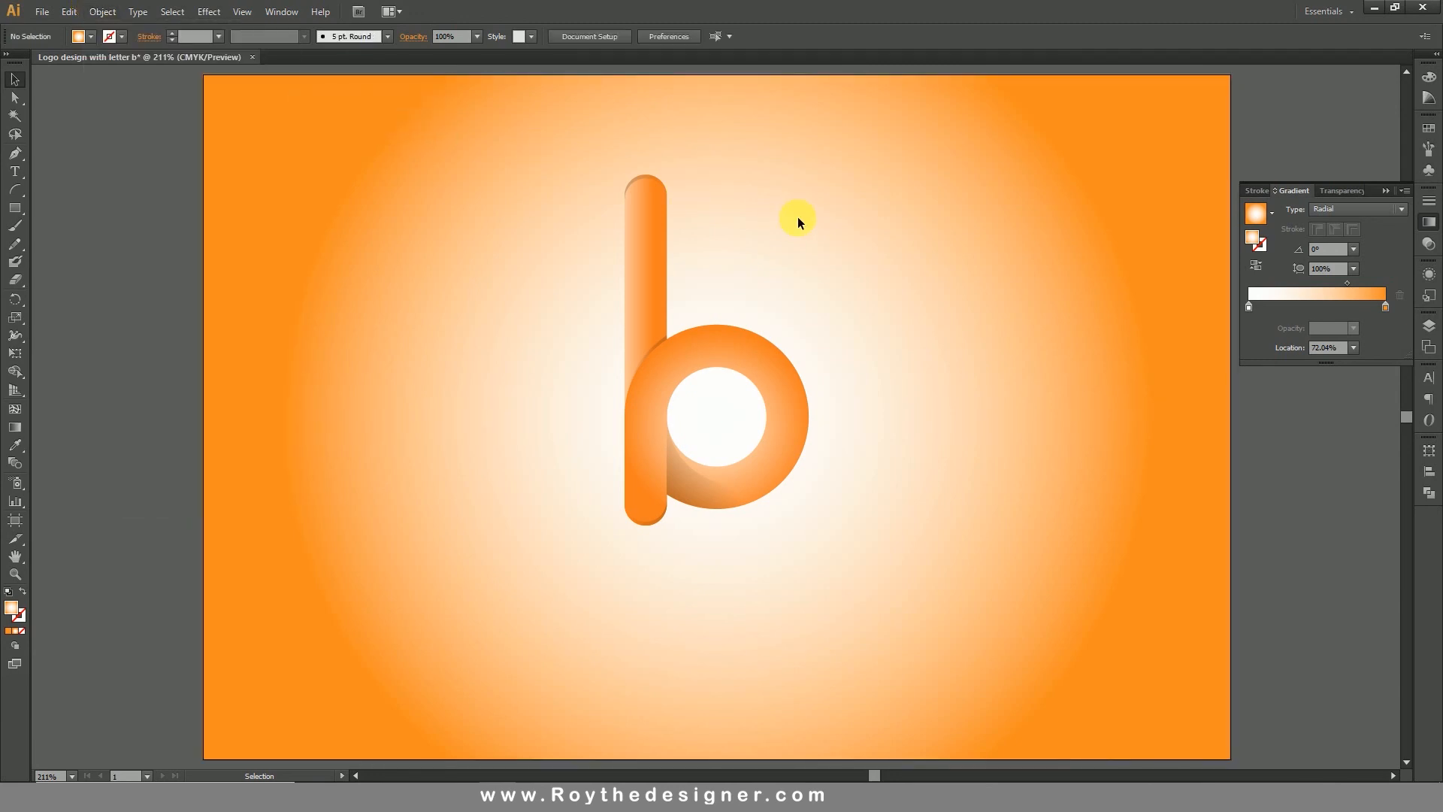
Select all parts of the letter "b", enlarge them proportionally by about a quarter, and reposition the logo slightly upward on the background.
{"action": "left_click_drag", "start_coordinate": [906, 168], "coordinate": [754, 371]}
{"action": "left_click_drag", "start_coordinate": [593, 511], "coordinate": [710, 615]}
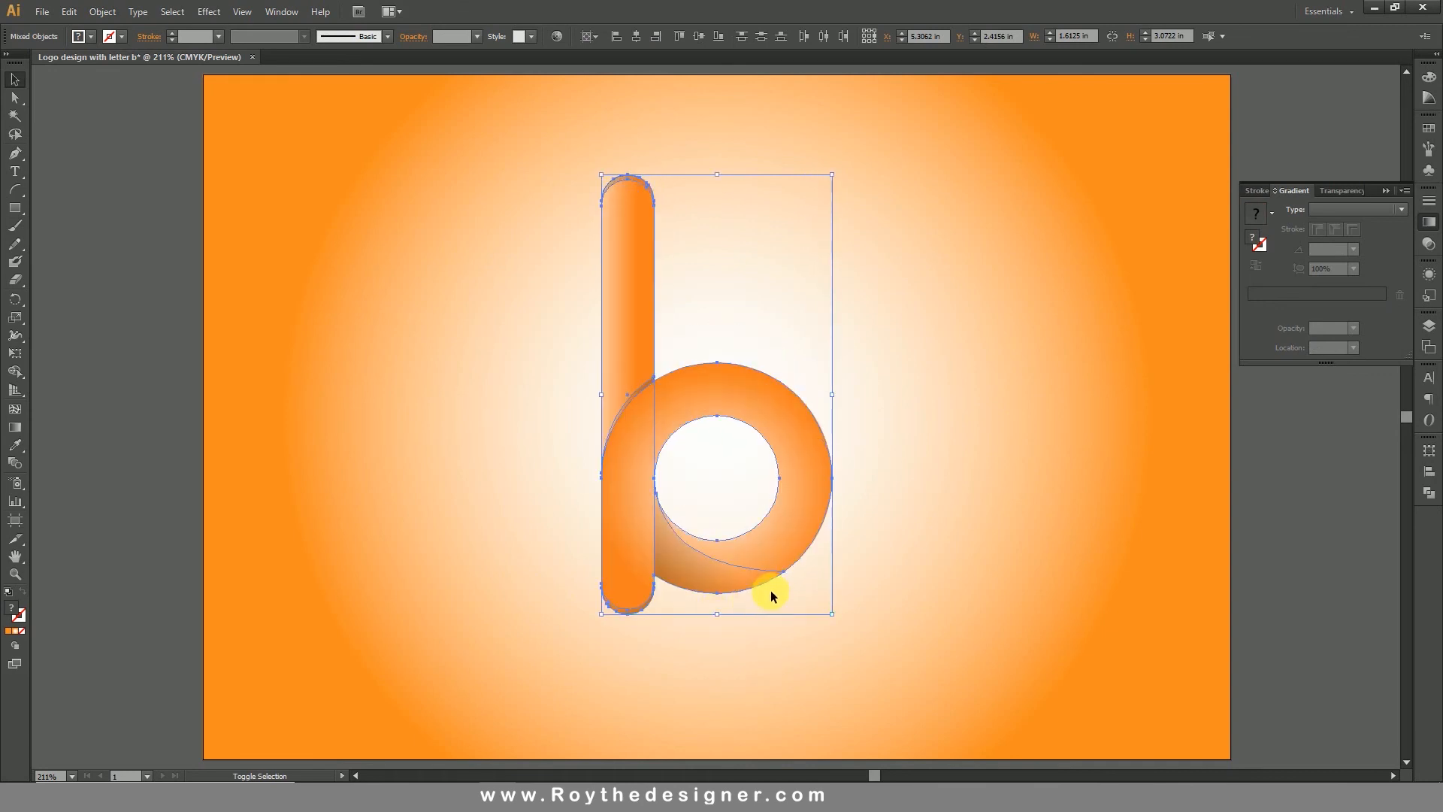
{"action": "left_click_drag", "start_coordinate": [790, 539], "coordinate": [799, 516]}
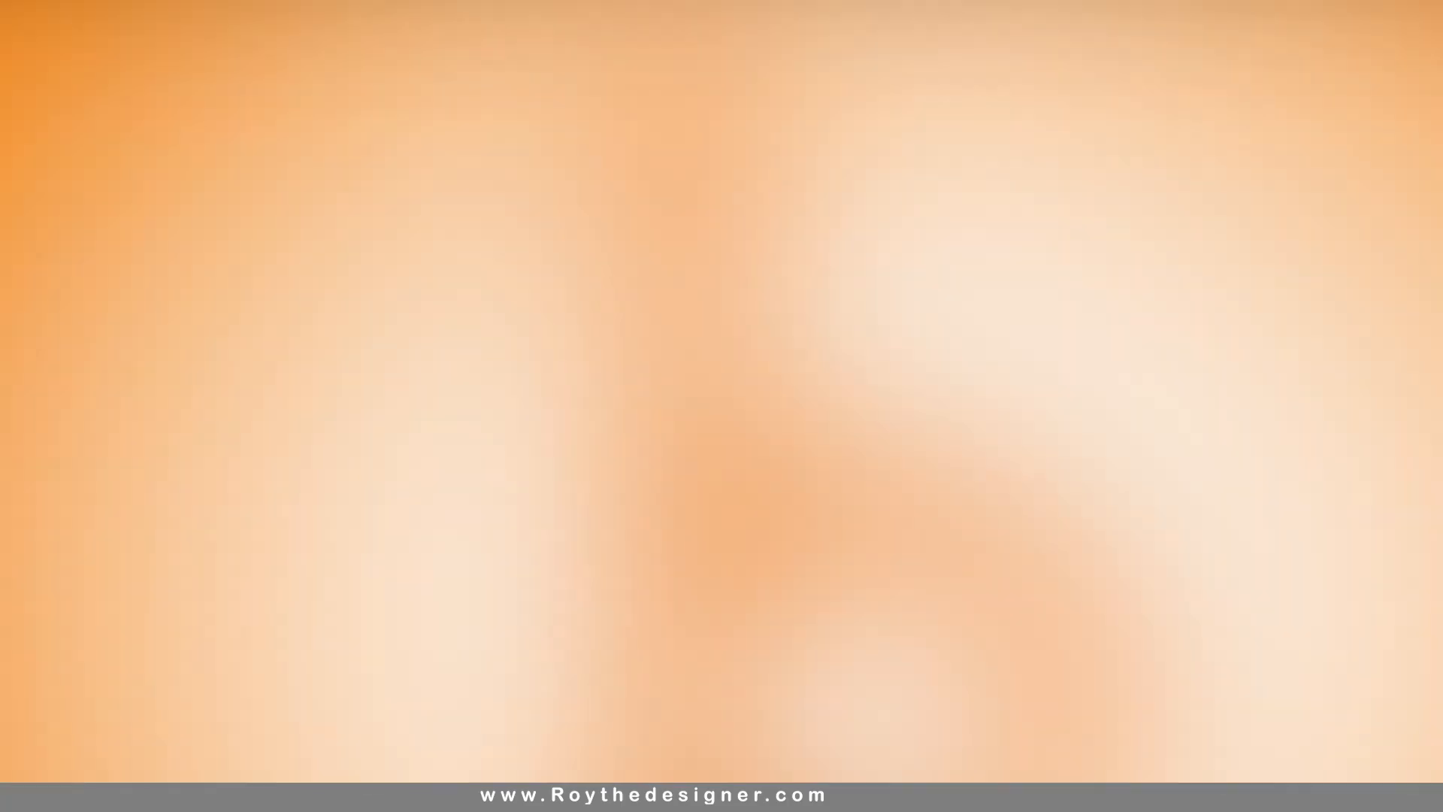